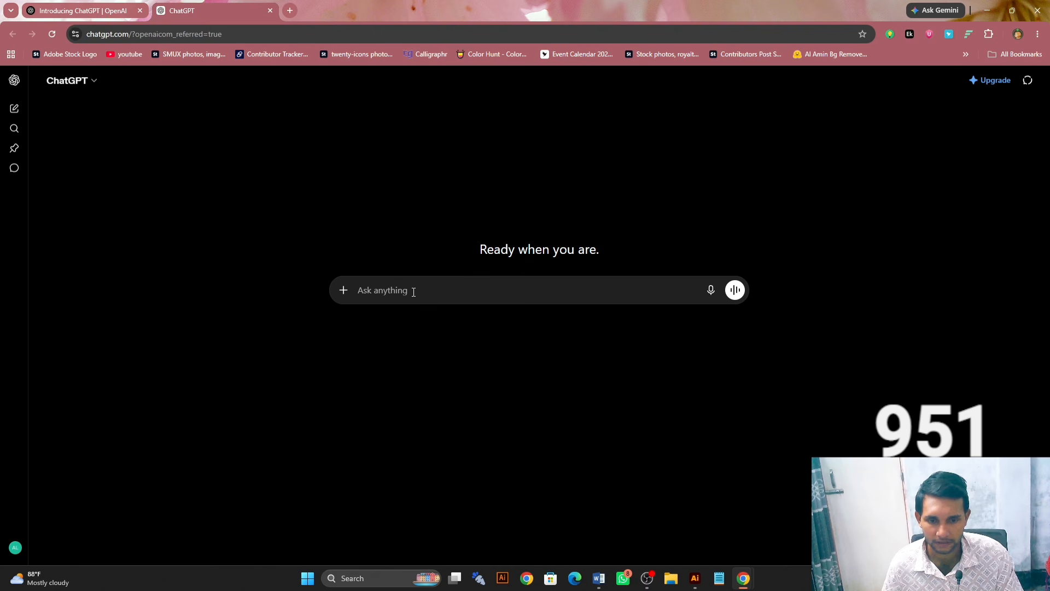
Submit the prompt "jegulo icon adobe stock e besi download sei icon list dew 10" to request ten high-download Adobe Stock icon ideas
{"action": "type", "text": "j"}
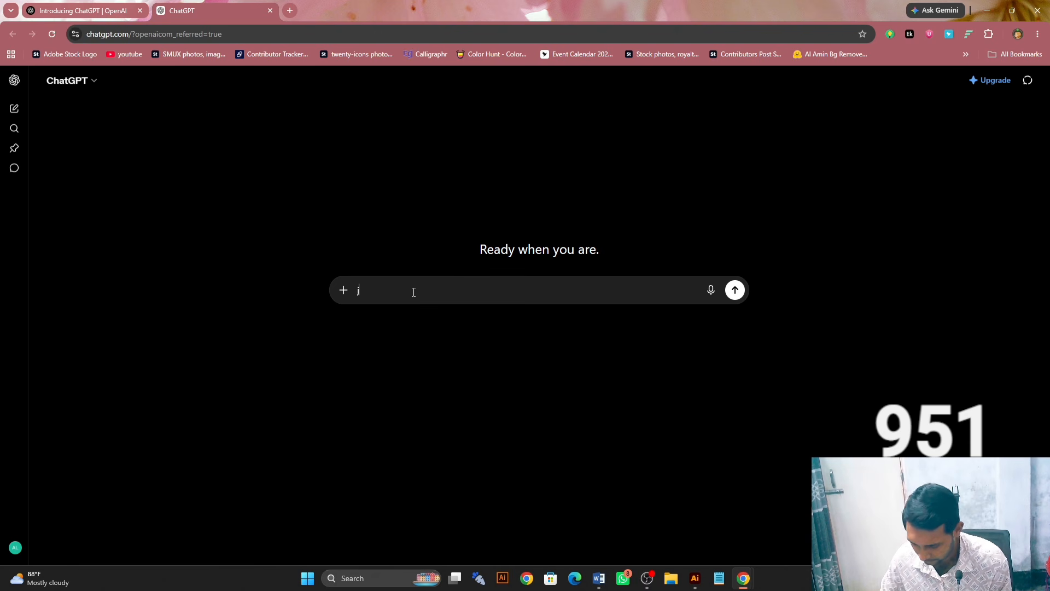
{"action": "type", "text": "egulo "}
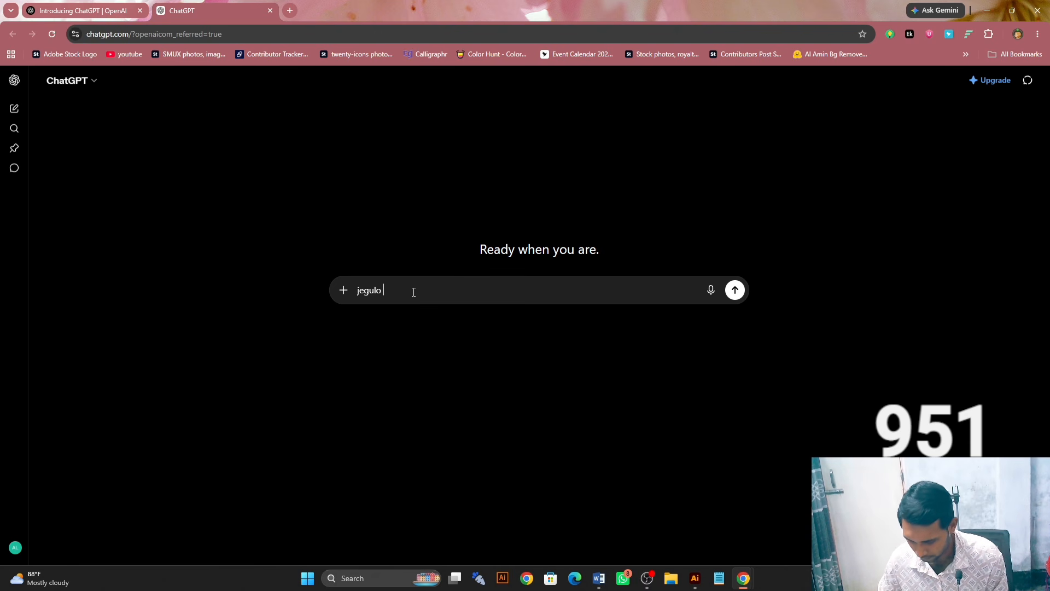
{"action": "type", "text": "adobe s"}
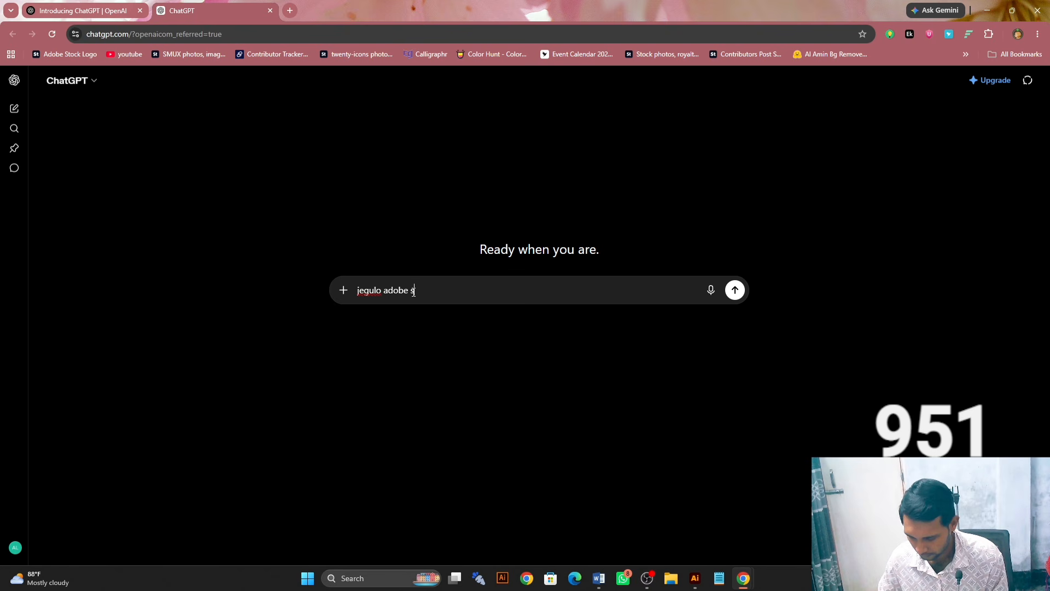
{"action": "type", "text": "tock "}
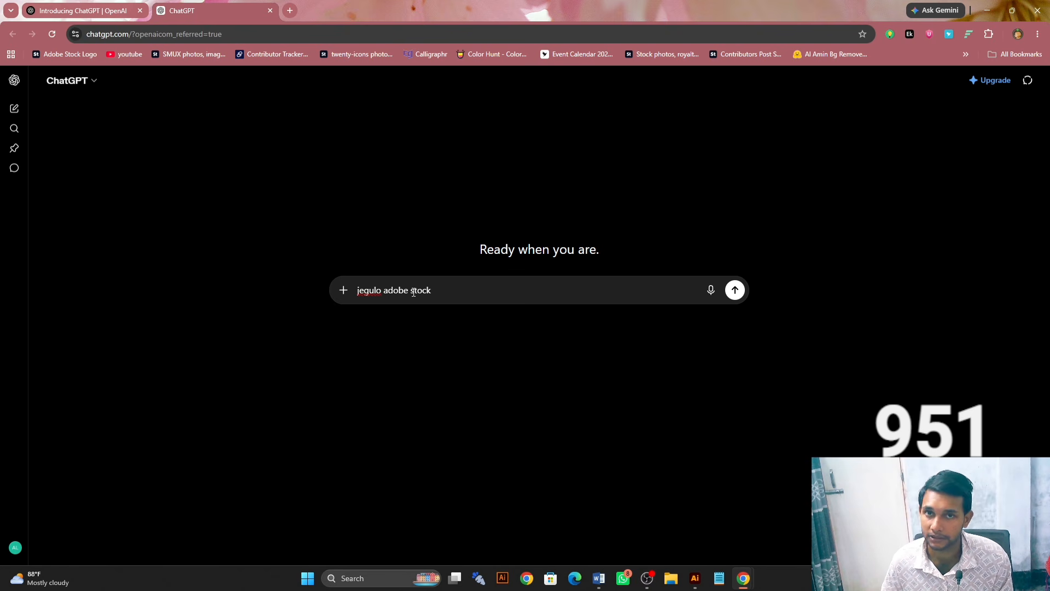
{"action": "type", "text": "e"}
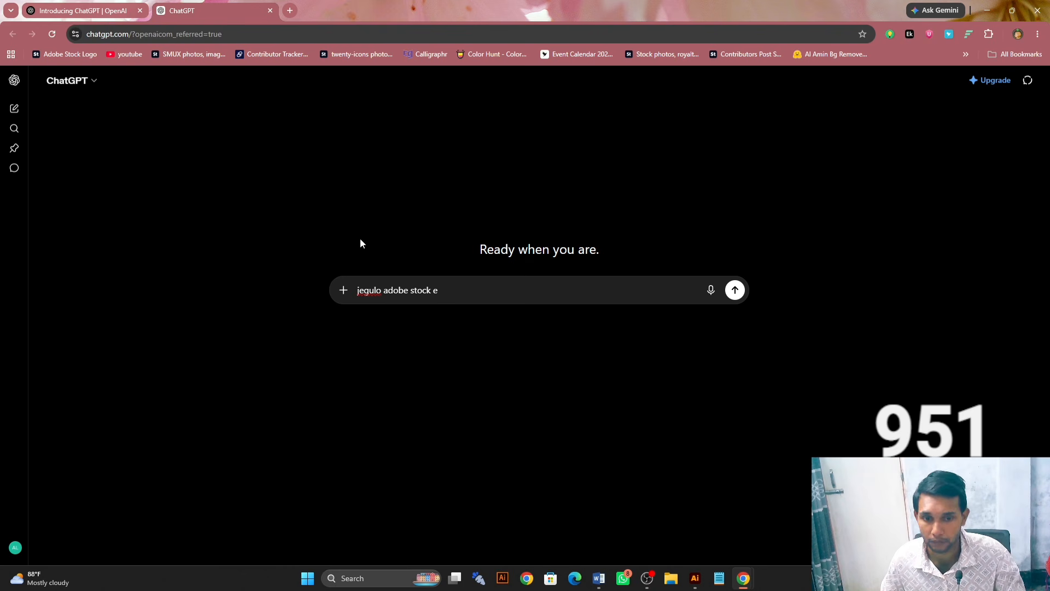
{"action": "type", "text": " ic"}
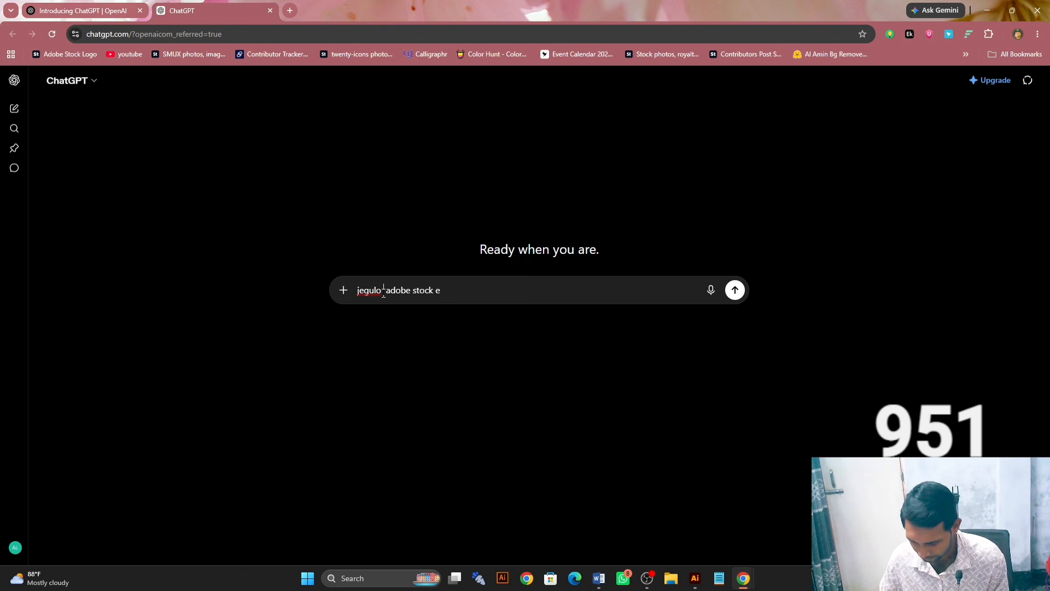
{"action": "type", "text": "obn"}
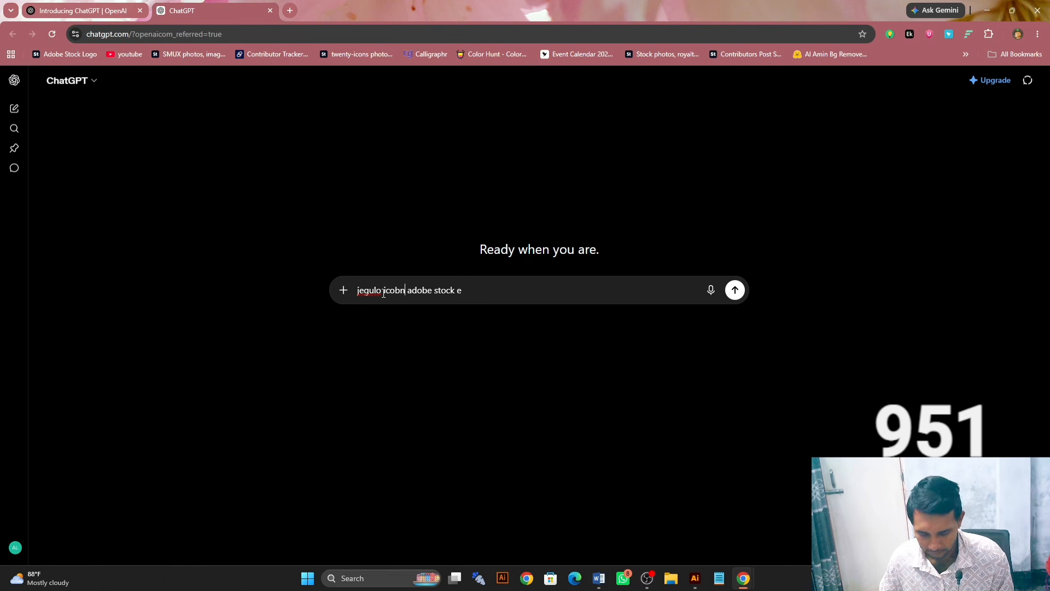
{"action": "key", "text": "BackSpace"}
{"action": "key", "text": "BackSpace"}
{"action": "type", "text": "n"}
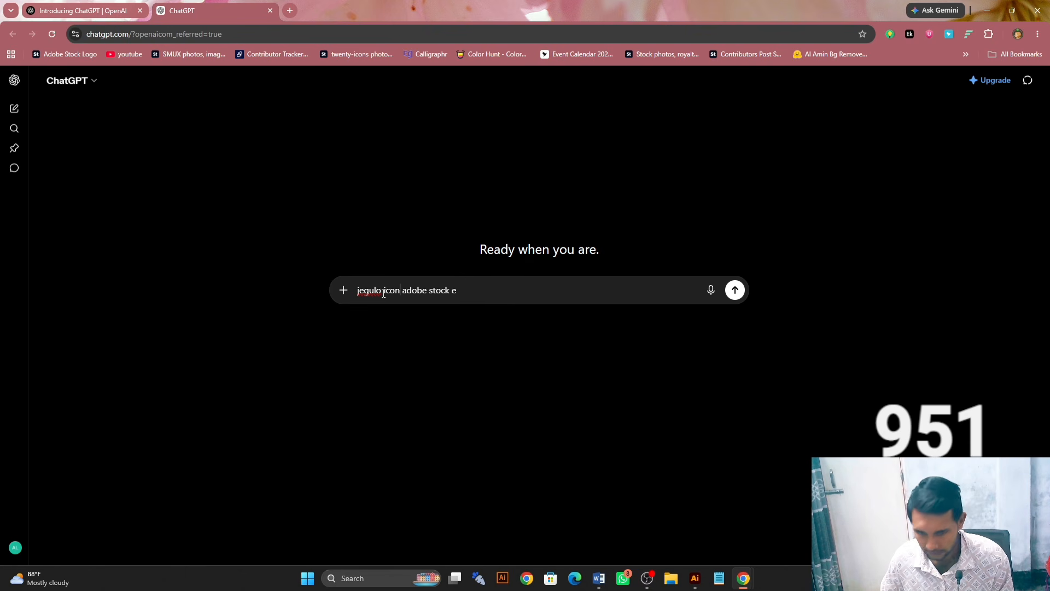
{"action": "key", "text": "End"}
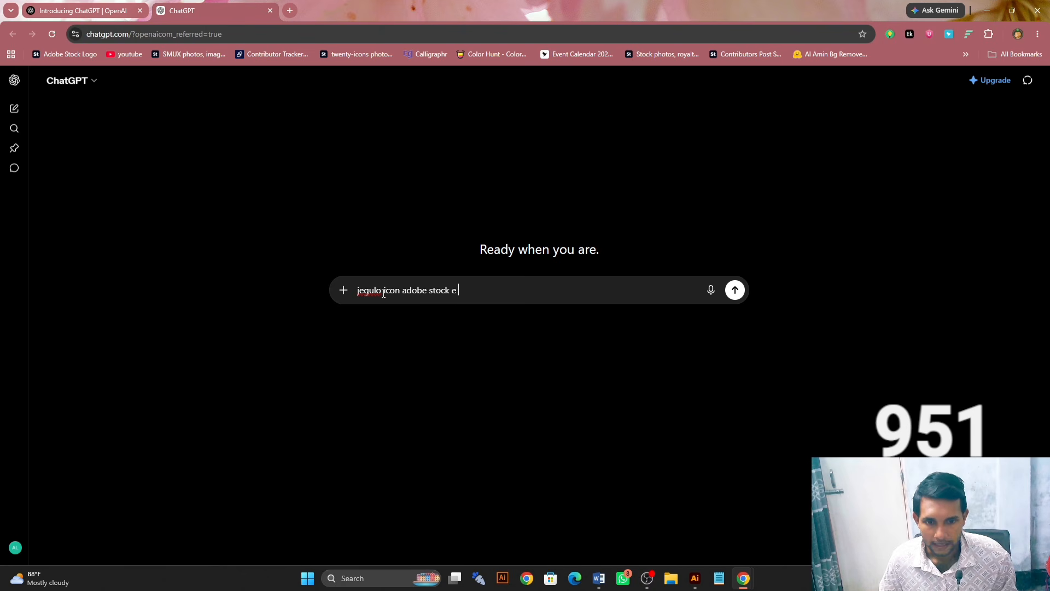
{"action": "type", "text": "besi"}
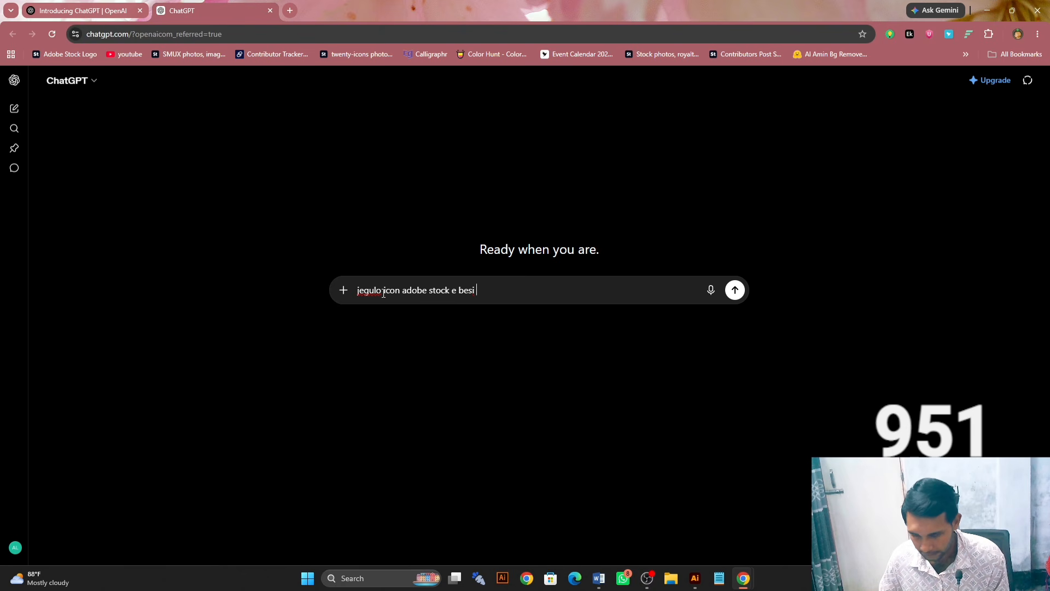
{"action": "type", "text": " dow"}
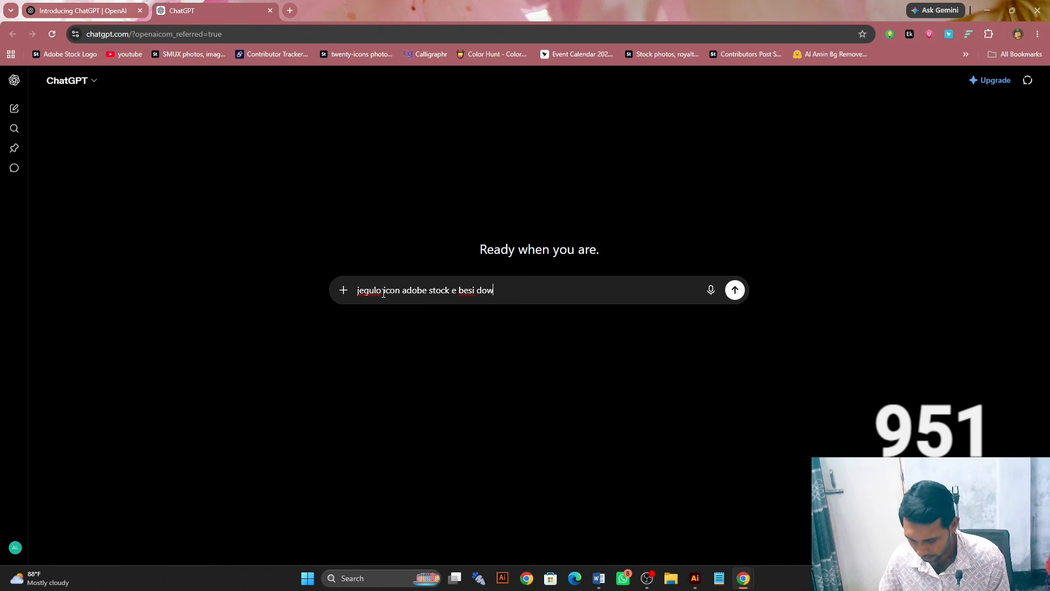
{"action": "type", "text": "n"}
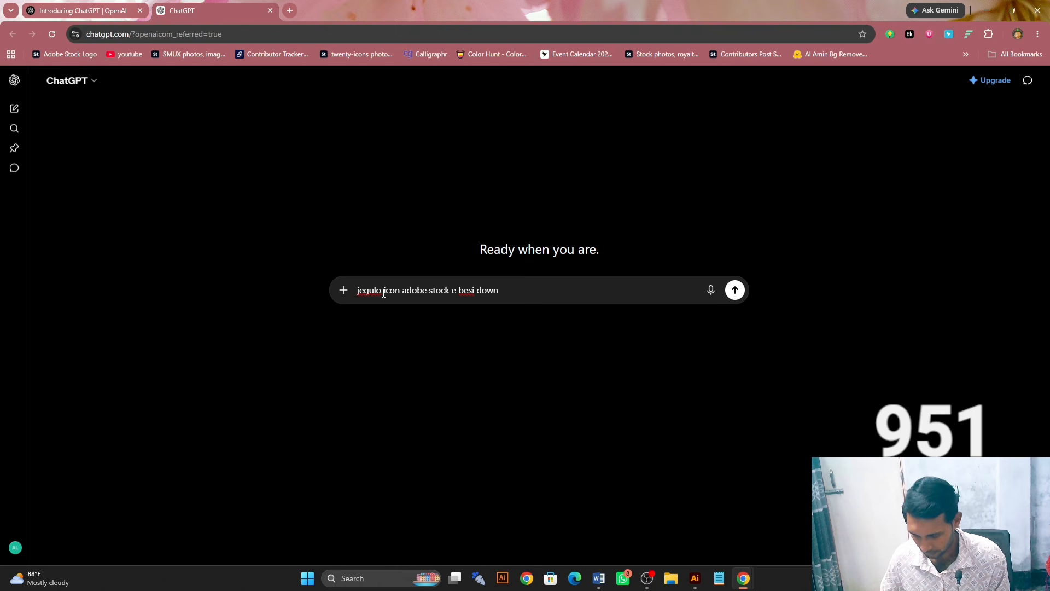
{"action": "type", "text": "load"}
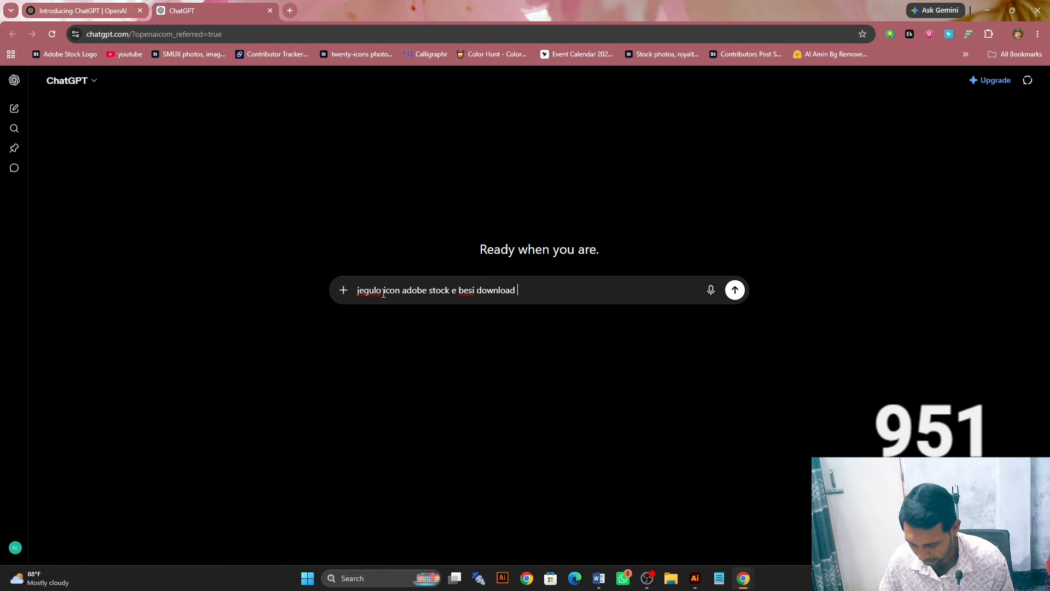
{"action": "type", "text": "sei "}
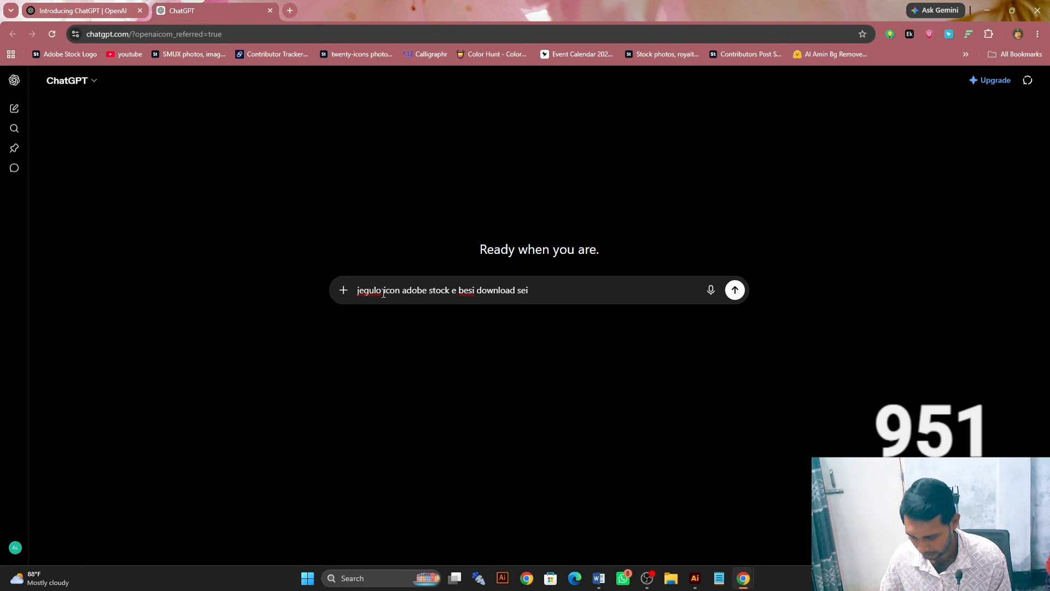
{"action": "type", "text": "icon"}
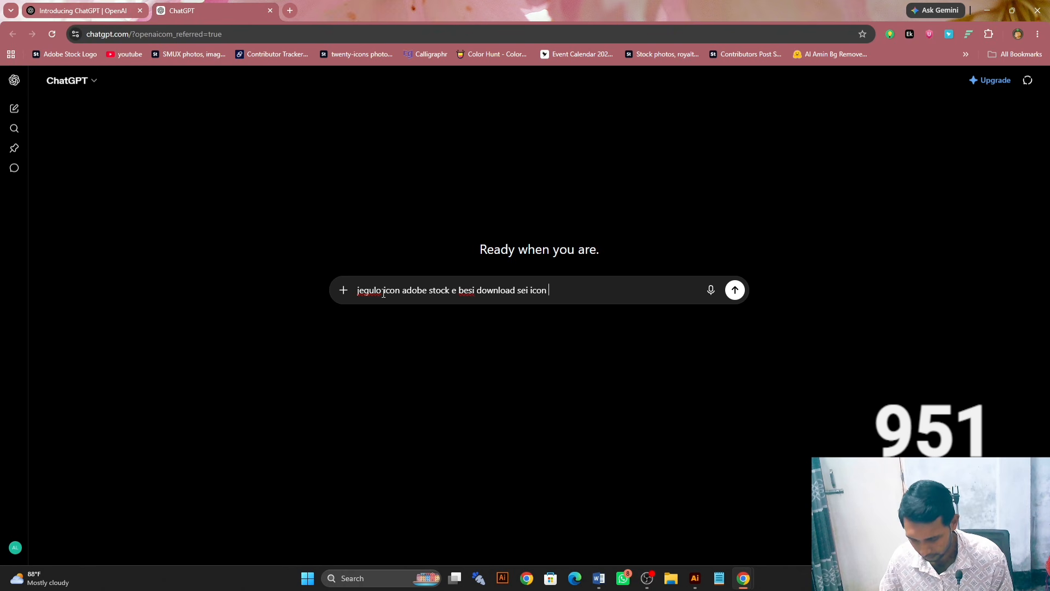
{"action": "type", "text": " l"}
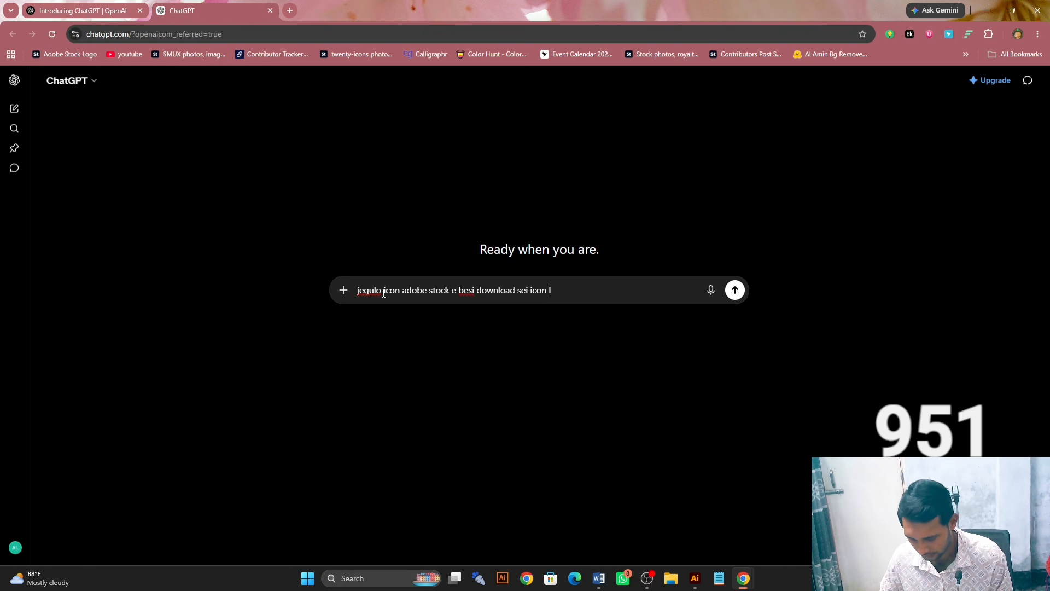
{"action": "type", "text": "ist"}
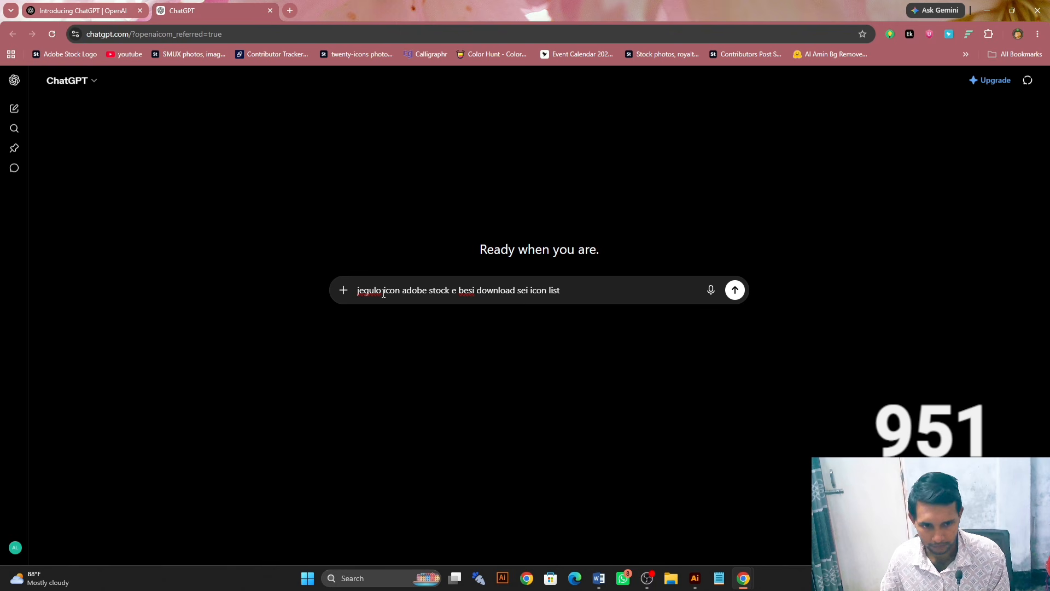
{"action": "type", "text": " dew"}
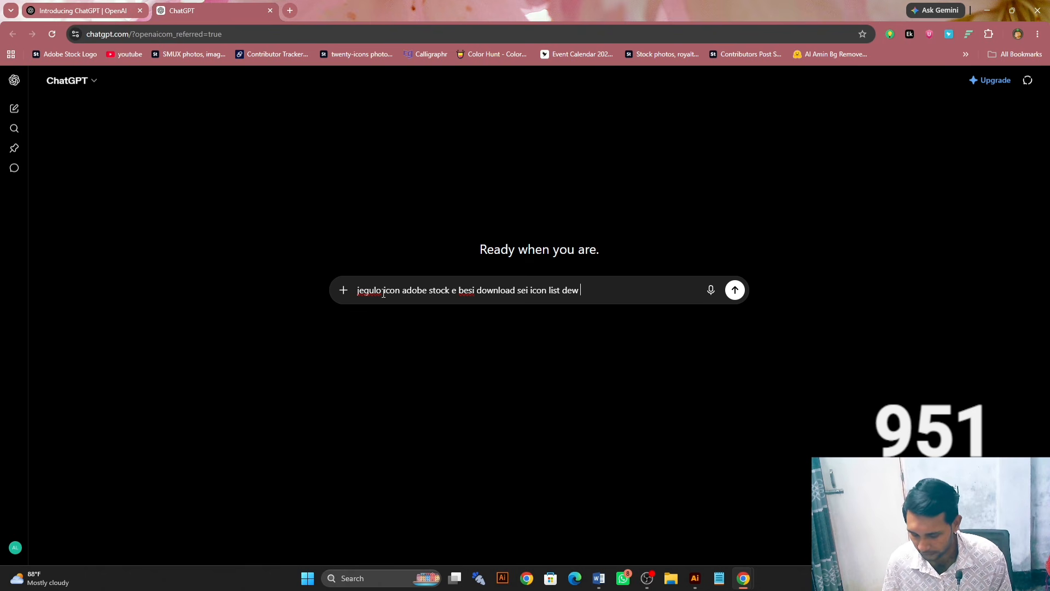
{"action": "type", "text": "10"}
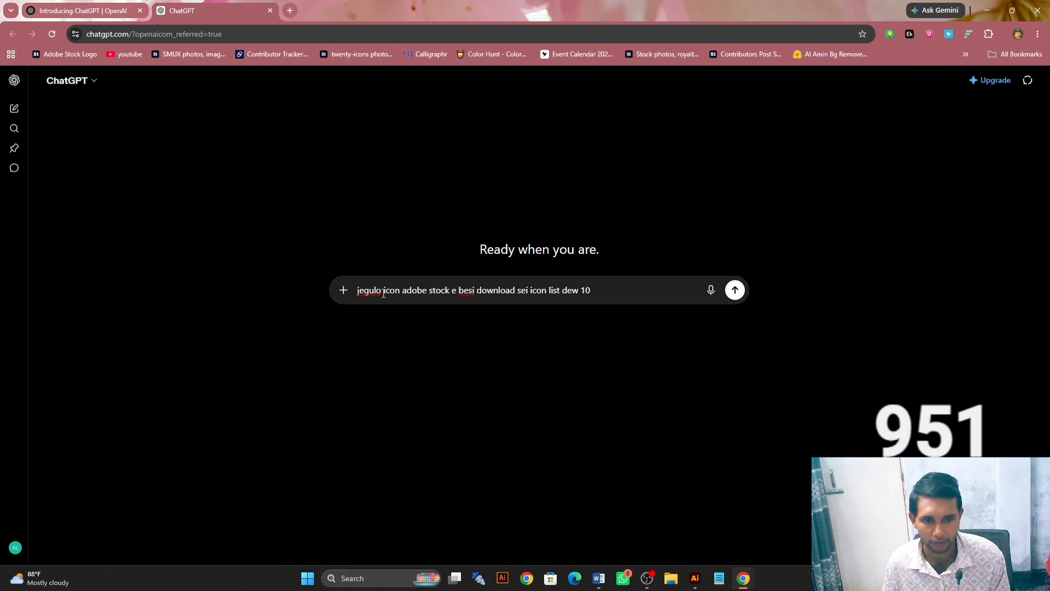
{"action": "key", "text": "Return"}
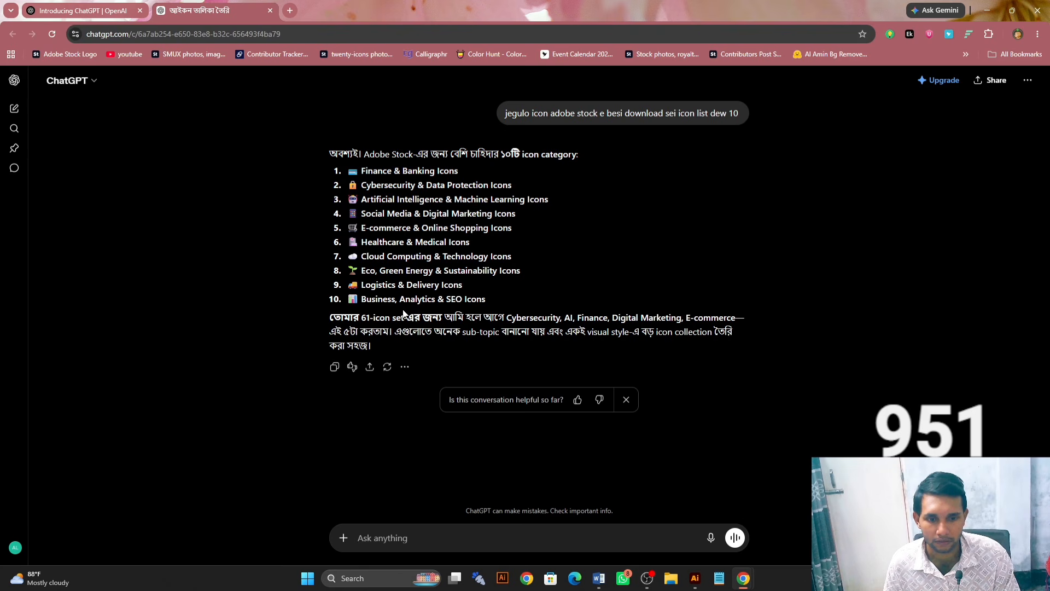
{"action": "left_click_drag", "start_coordinate": [362, 319], "coordinate": [386, 319]}
{"action": "left_click", "coordinate": [290, 293]}
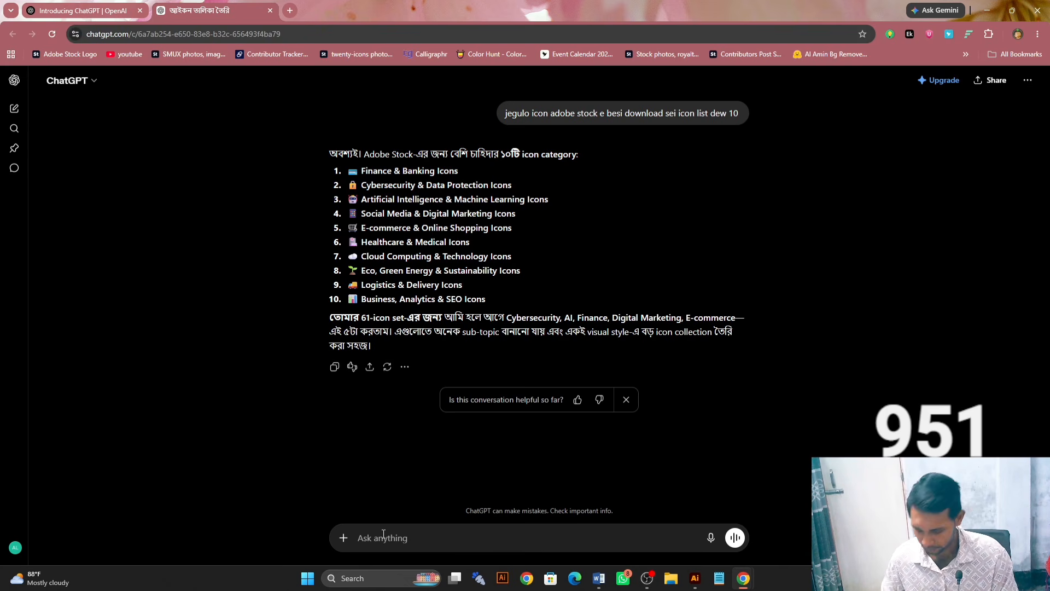
Submit the prompt "amyake proti cetogori te 15 ta kore dibe" to request 15 icon ideas for each category
{"action": "type", "text": "amyake"}
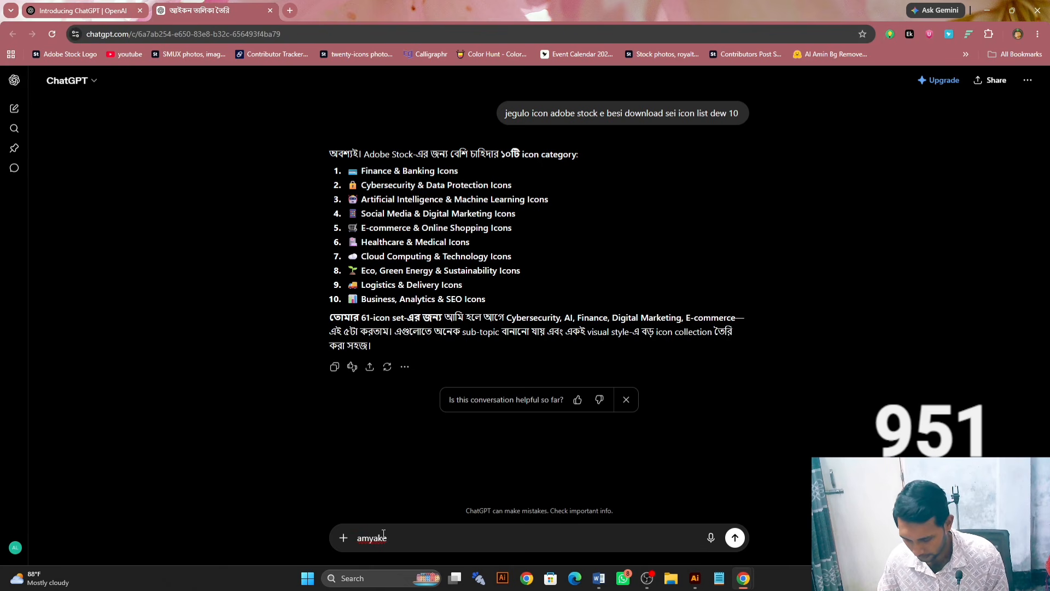
{"action": "type", "text": " prot"}
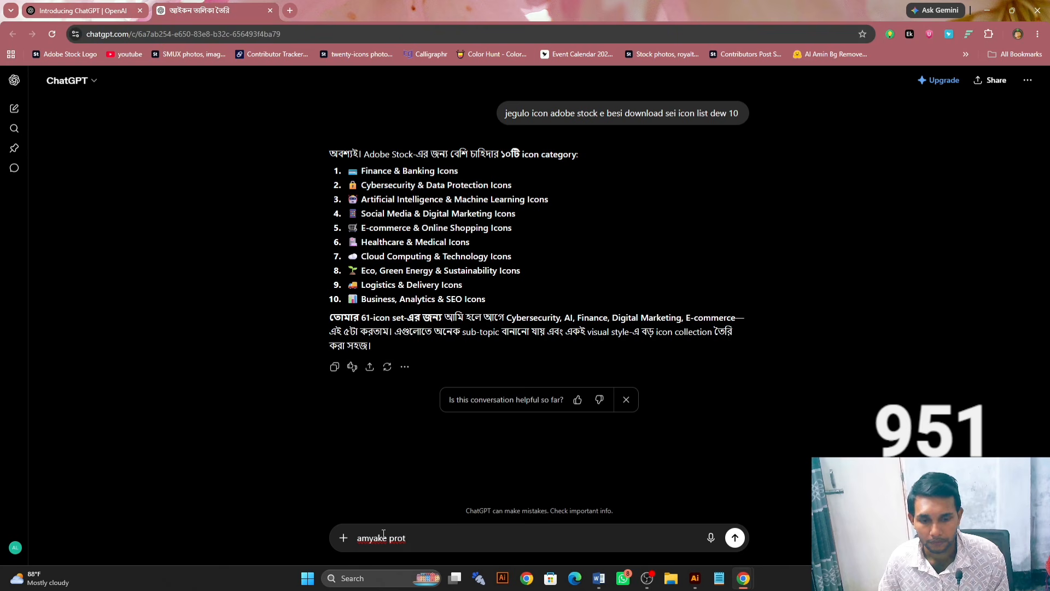
{"action": "type", "text": "i c"}
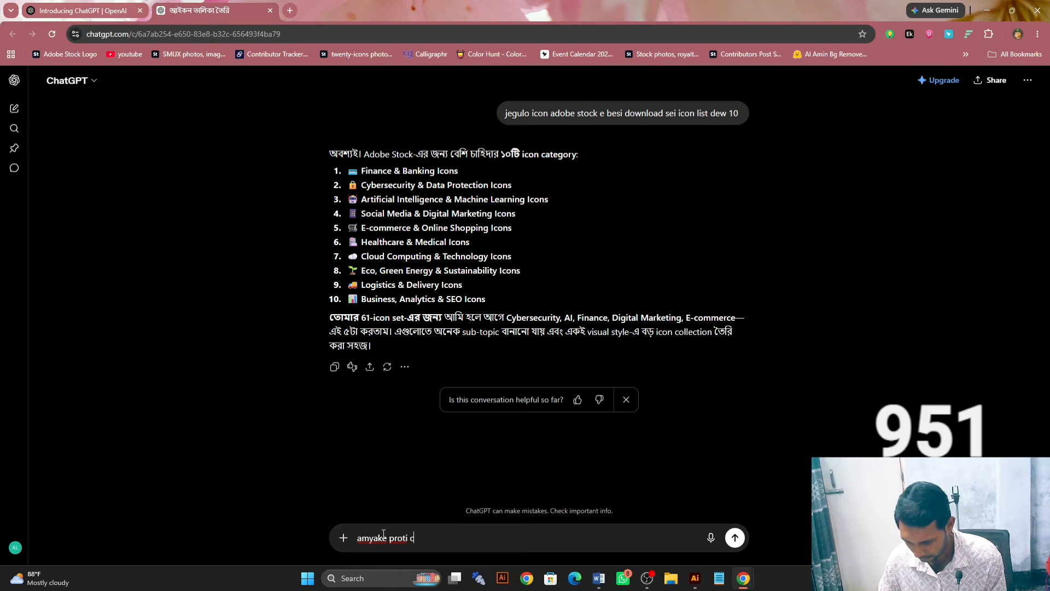
{"action": "type", "text": "etog"}
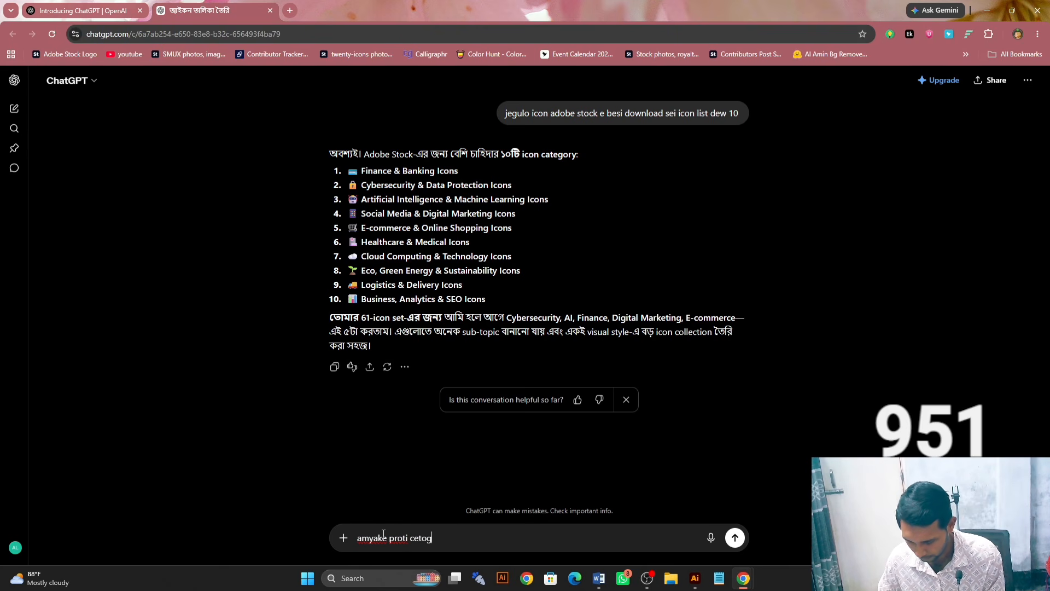
{"action": "type", "text": "ori"}
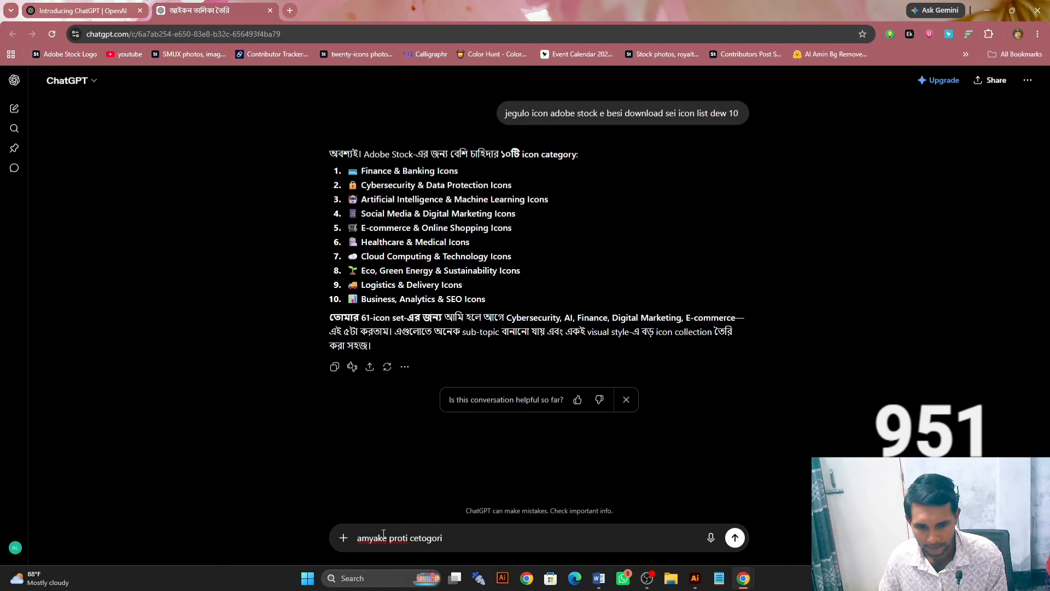
{"action": "type", "text": " t"}
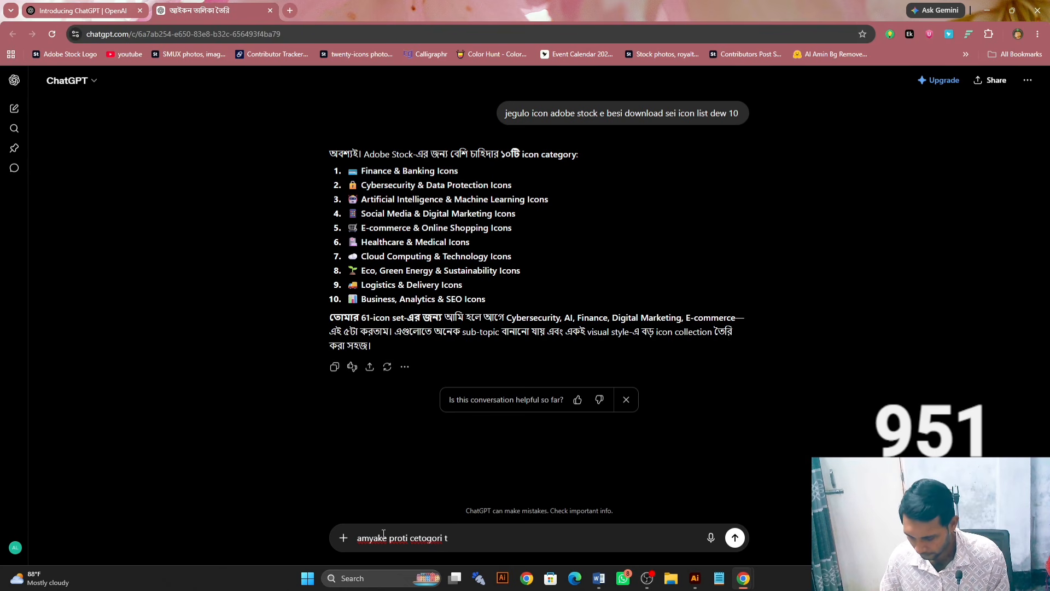
{"action": "type", "text": "re"}
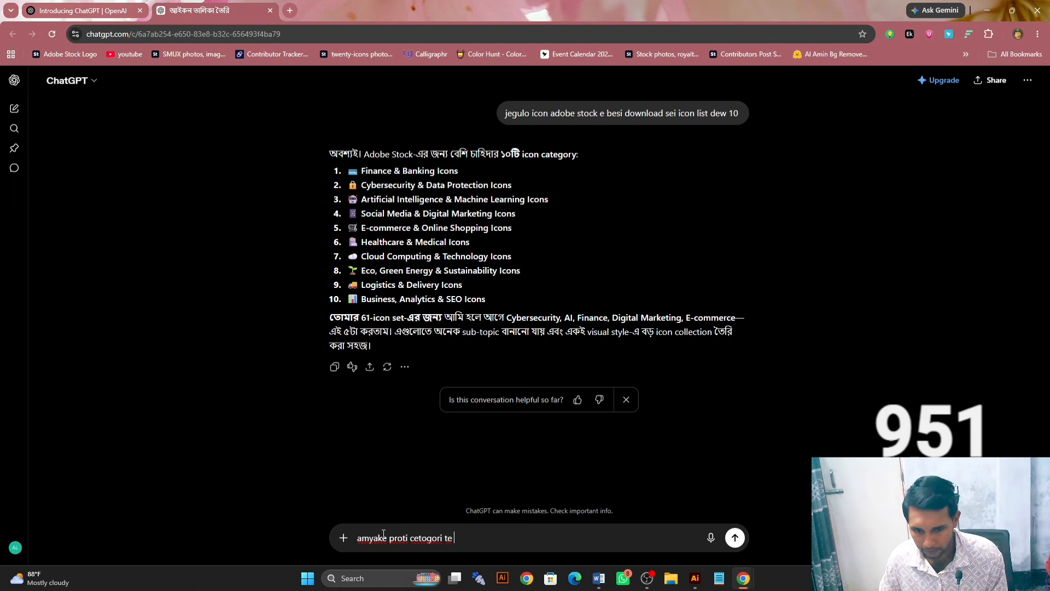
{"action": "type", "text": " 1"}
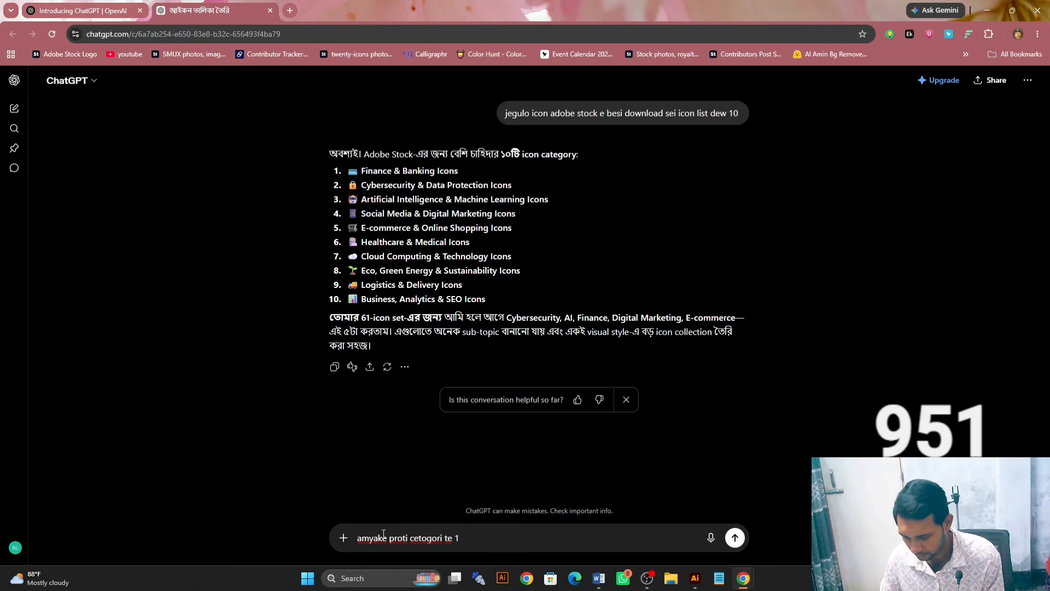
{"action": "key", "text": "BackSpace"}
{"action": "type", "text": "5"}
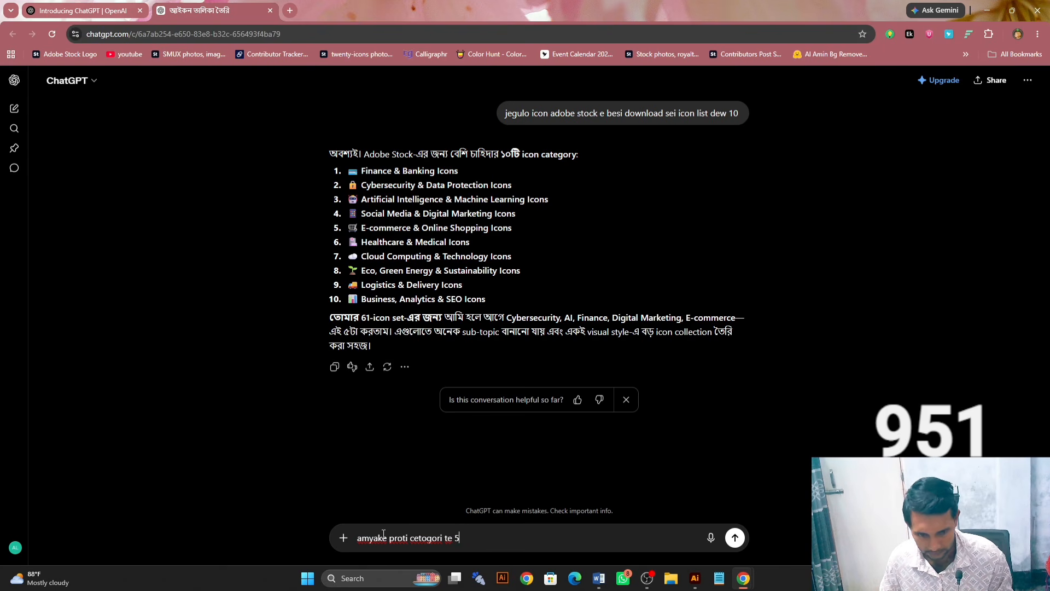
{"action": "type", "text": "1"}
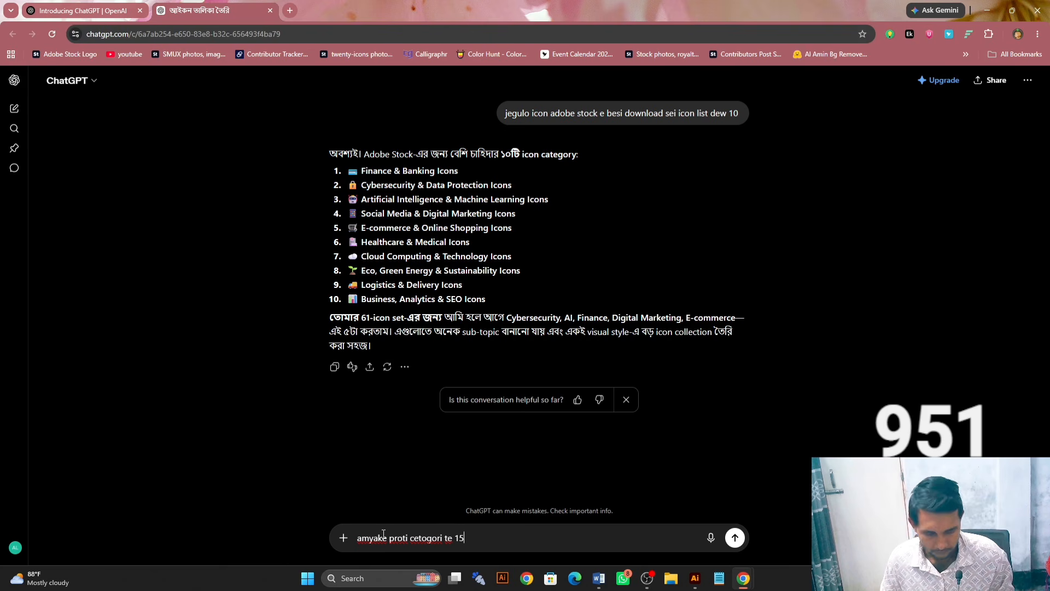
{"action": "type", "text": " ta"}
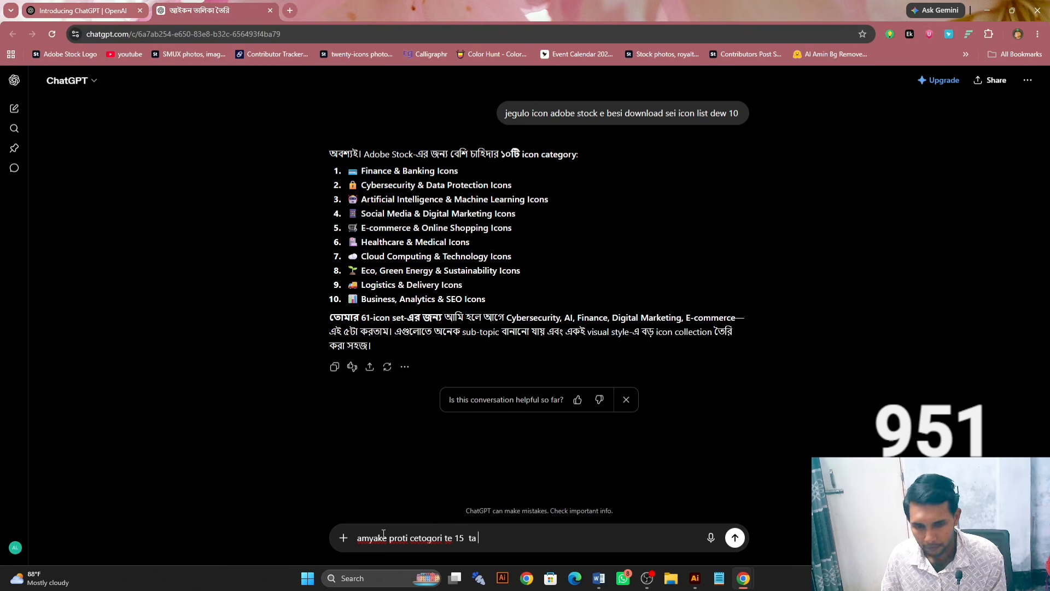
{"action": "type", "text": " k"}
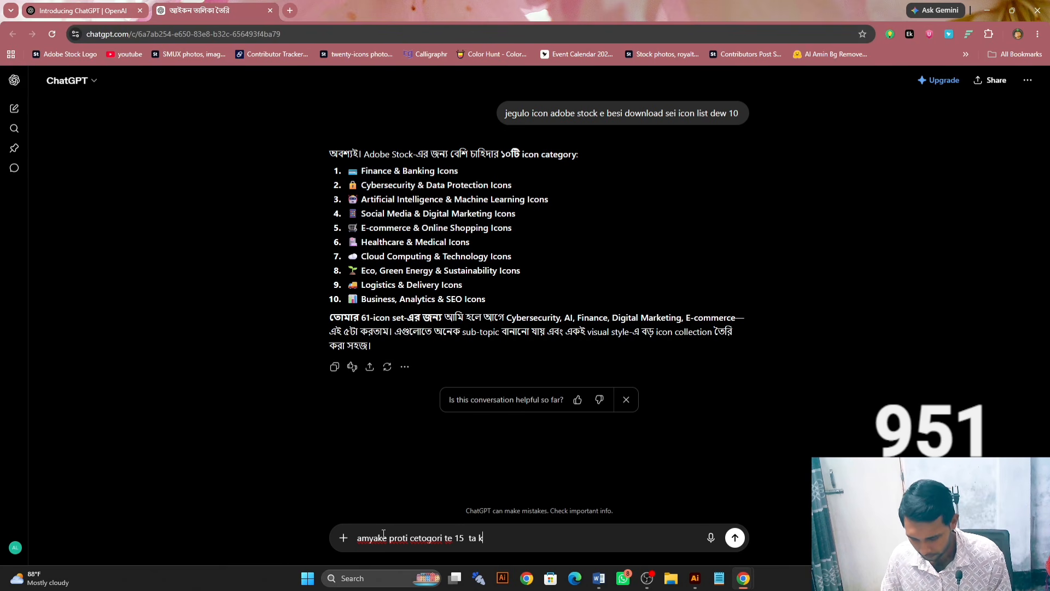
{"action": "type", "text": "ore bi"}
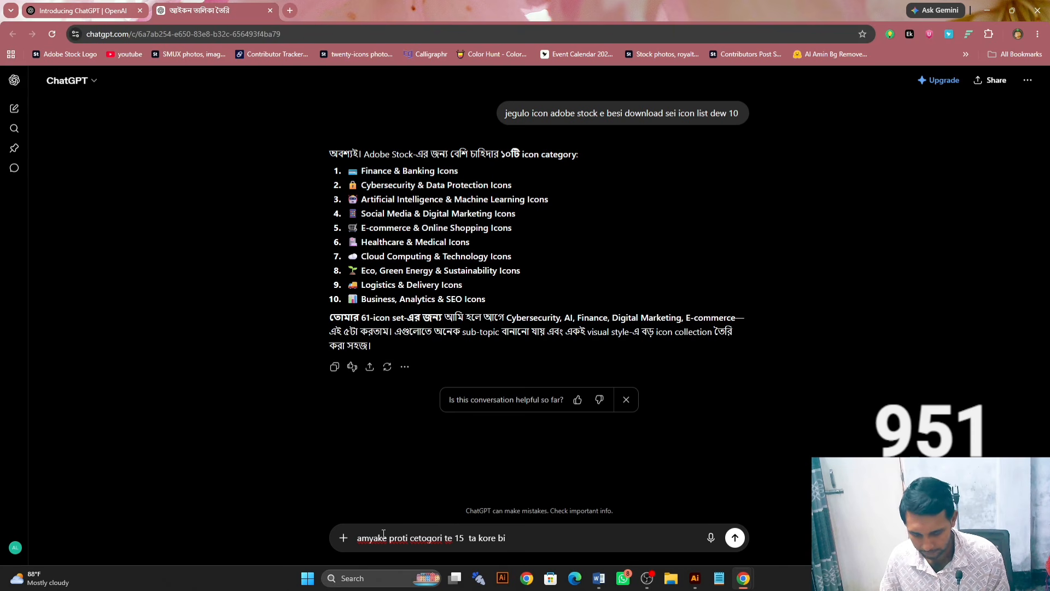
{"action": "key", "text": "BackSpace"}
{"action": "key", "text": "BackSpace"}
{"action": "type", "text": "di"}
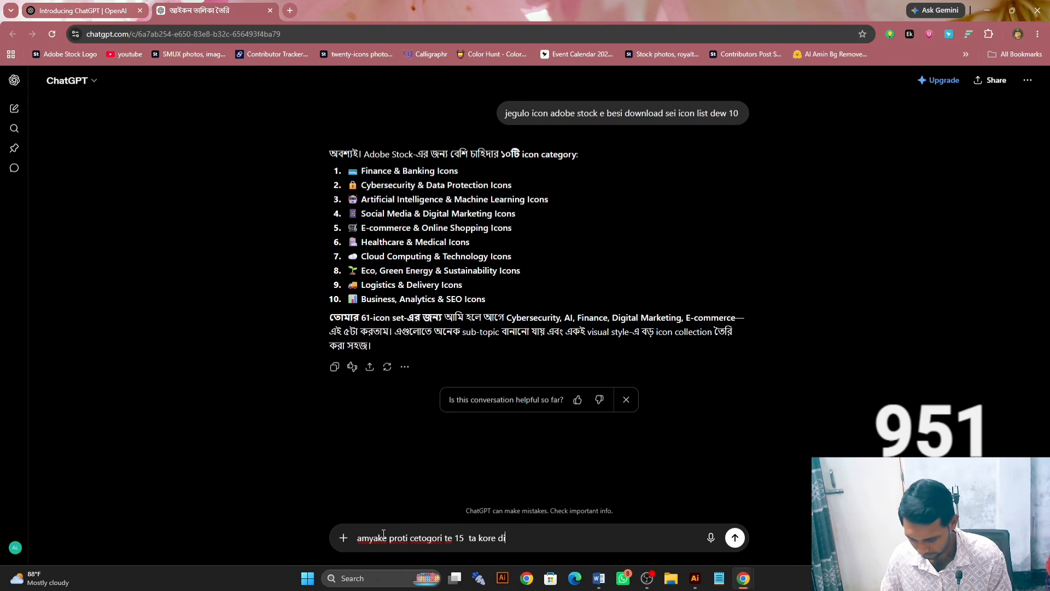
{"action": "type", "text": "be"}
{"action": "key", "text": "Return"}
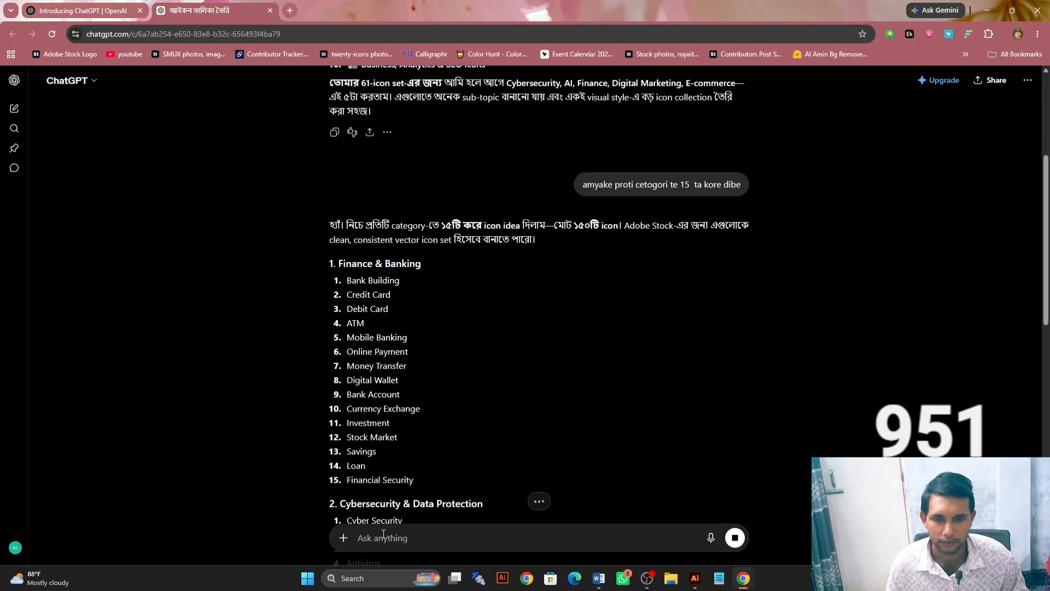
Copy all 15 icon names under "E-commerce & Online Shopping", from Online Store to E-commerce Analytics
{"action": "scroll", "coordinate": [383, 267], "scroll_direction": "down", "scroll_amount": 5}
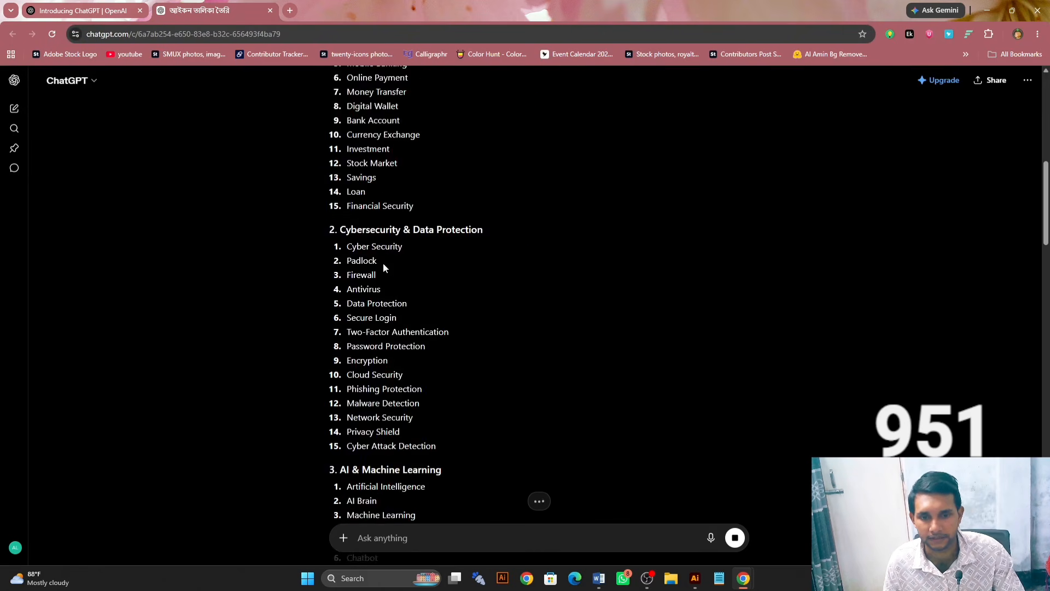
{"action": "scroll", "coordinate": [523, 267], "scroll_direction": "down", "scroll_amount": 20}
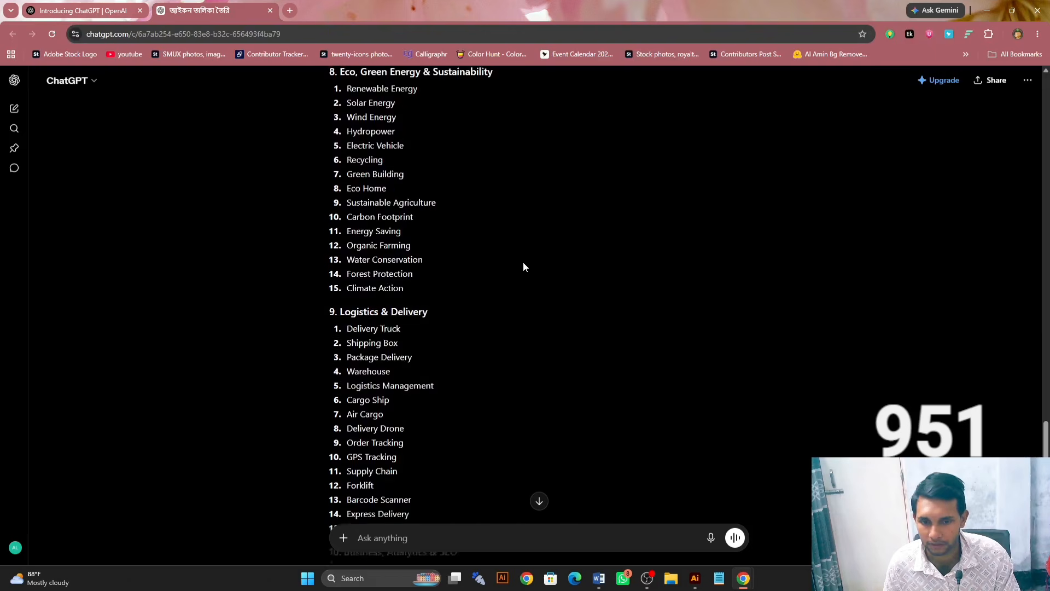
{"action": "scroll", "coordinate": [523, 267], "scroll_direction": "down", "scroll_amount": 6}
{"action": "scroll", "coordinate": [523, 267], "scroll_direction": "up", "scroll_amount": 14}
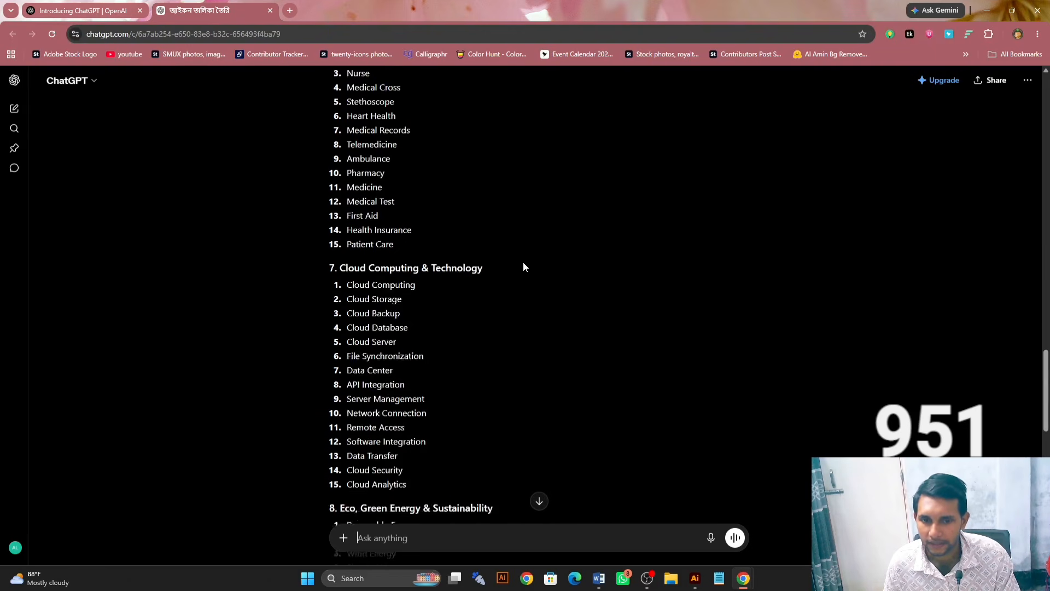
{"action": "scroll", "coordinate": [523, 267], "scroll_direction": "up", "scroll_amount": 8}
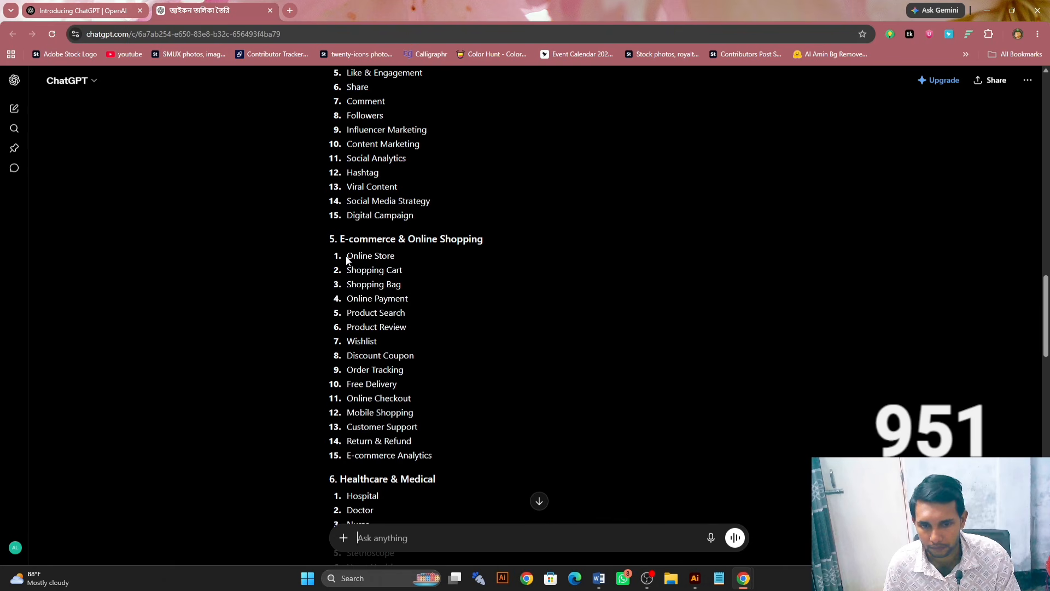
{"action": "scroll", "coordinate": [347, 261], "scroll_direction": "up", "scroll_amount": 1}
{"action": "scroll", "coordinate": [347, 257], "scroll_direction": "down", "scroll_amount": 1}
{"action": "left_click_drag", "start_coordinate": [348, 253], "coordinate": [435, 454]}
{"action": "key", "text": "ctrl+c"}
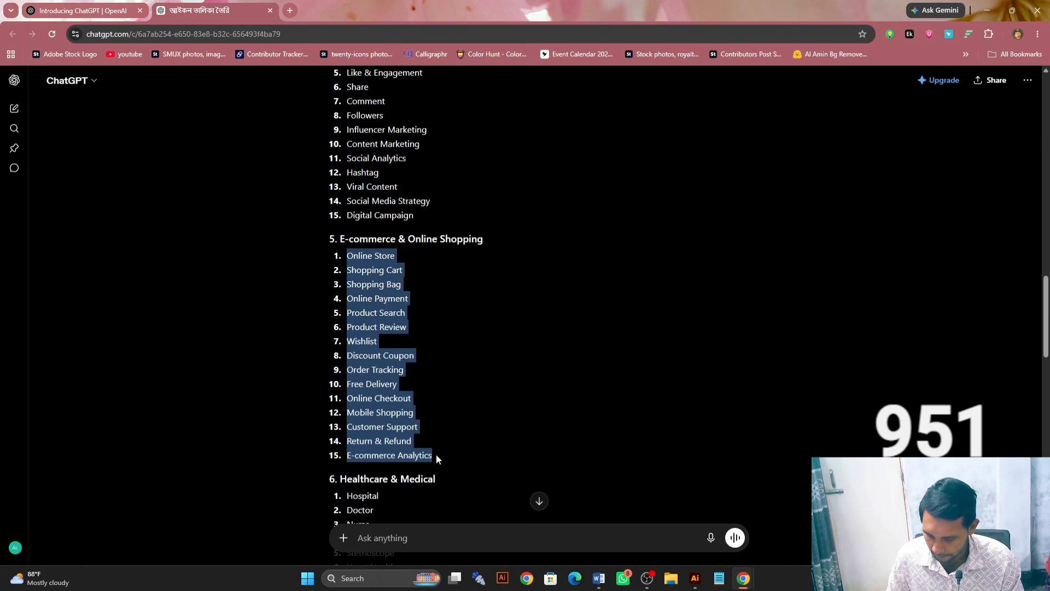
Switch to the Word document "Create a premium stock" and set the icon count in its opening sentence to 15
{"action": "mouse_move", "coordinate": [603, 585]}
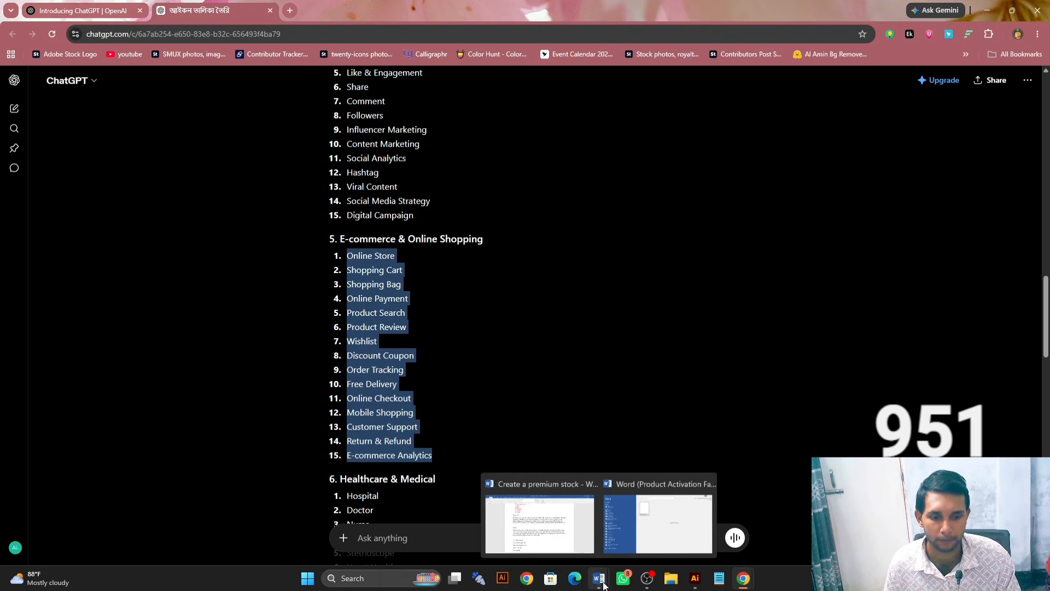
{"action": "left_click", "coordinate": [558, 539]}
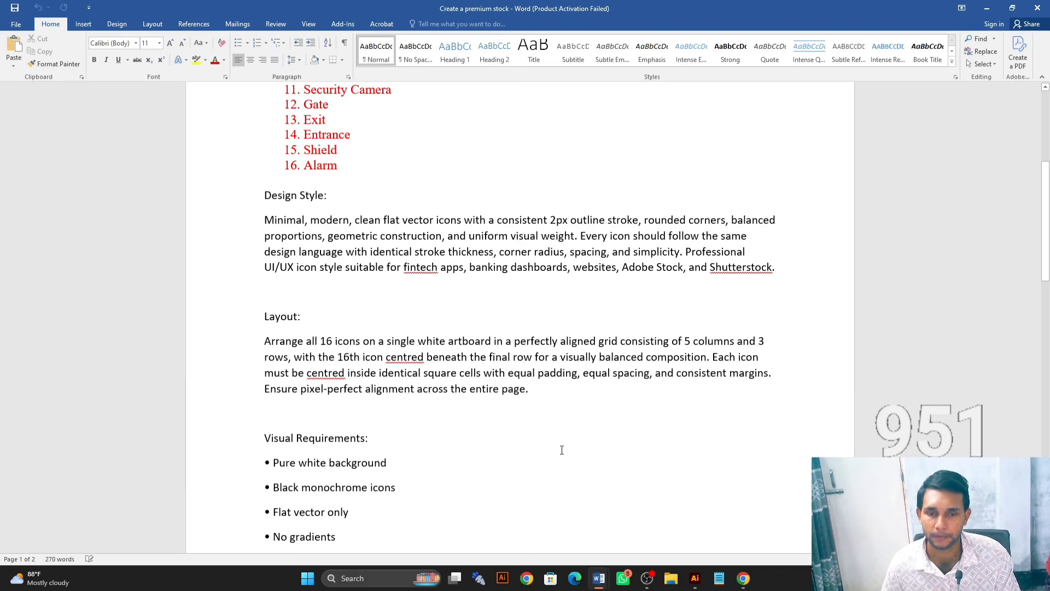
{"action": "scroll", "coordinate": [562, 449], "scroll_direction": "up", "scroll_amount": 2}
{"action": "scroll", "coordinate": [562, 450], "scroll_direction": "up", "scroll_amount": 5}
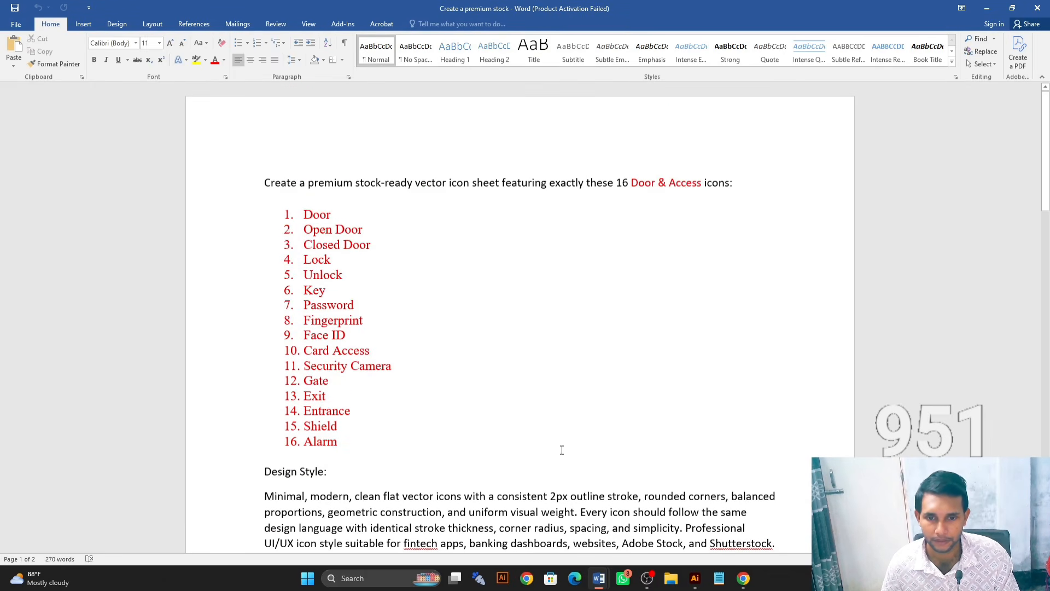
{"action": "left_click", "coordinate": [630, 188]}
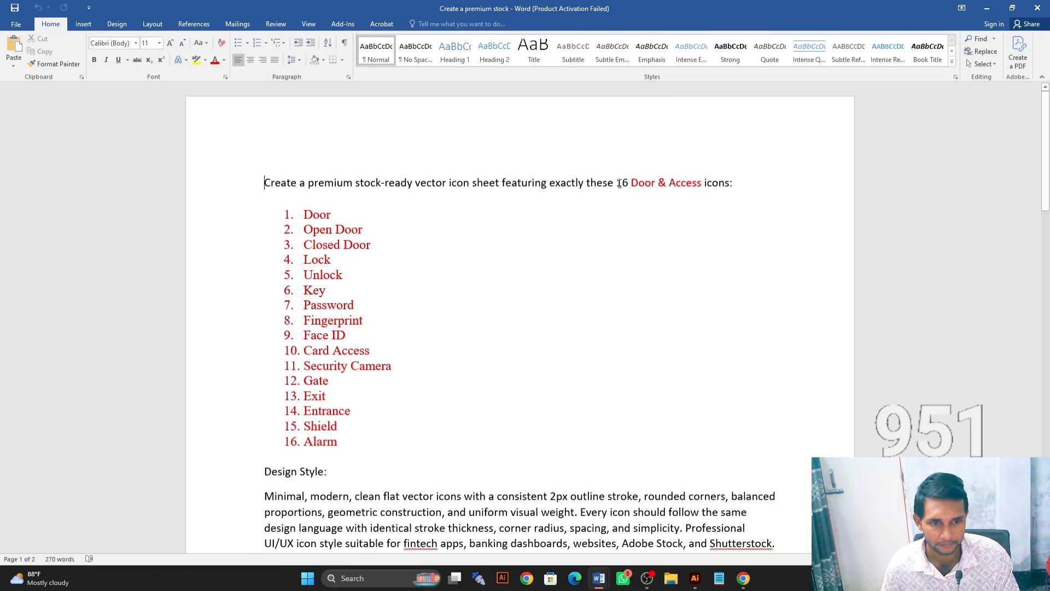
{"action": "left_click", "coordinate": [619, 184]}
{"action": "left_click", "coordinate": [629, 184]}
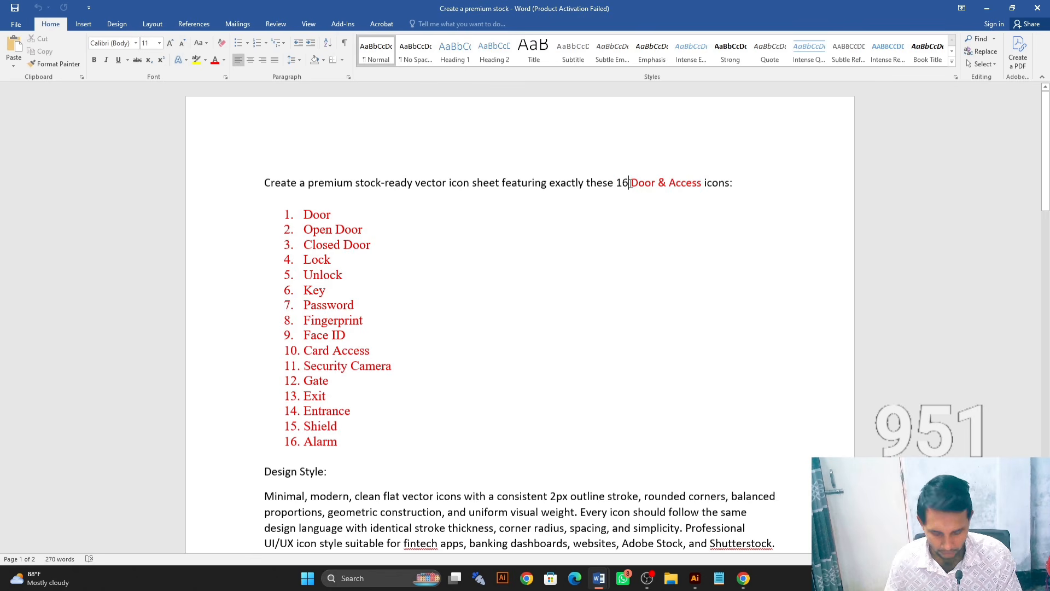
{"action": "key", "text": "BackSpace"}
{"action": "type", "text": "5"}
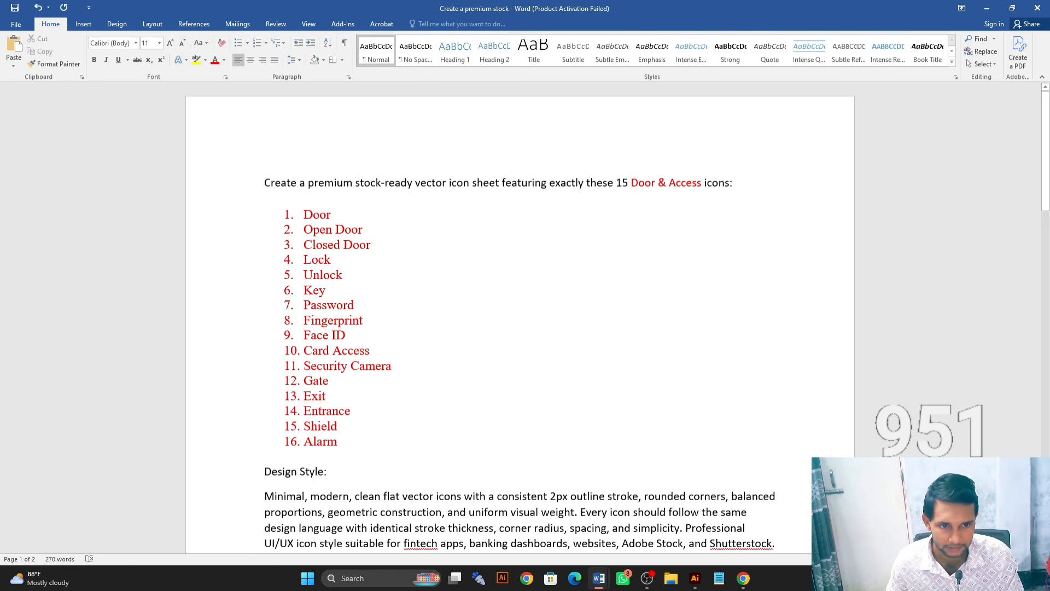
Replace the numbered Door to Alarm icon list with the copied e-commerce icon names, keeping "Design Style:" on its own line
{"action": "left_click_drag", "start_coordinate": [630, 184], "coordinate": [694, 185]}
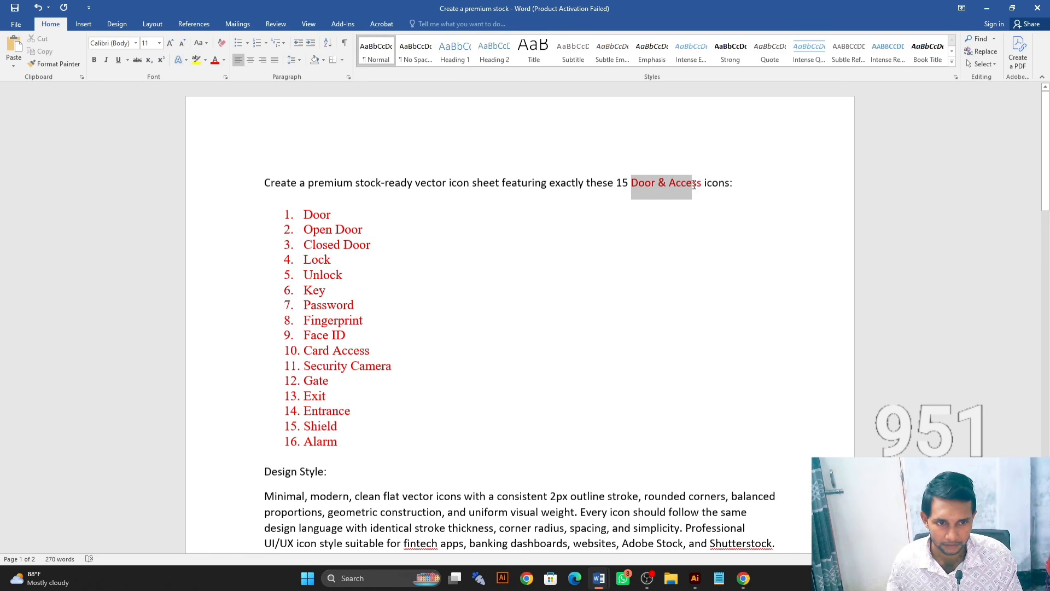
{"action": "left_click", "coordinate": [364, 229]}
{"action": "left_click_drag", "start_coordinate": [277, 214], "coordinate": [342, 447]}
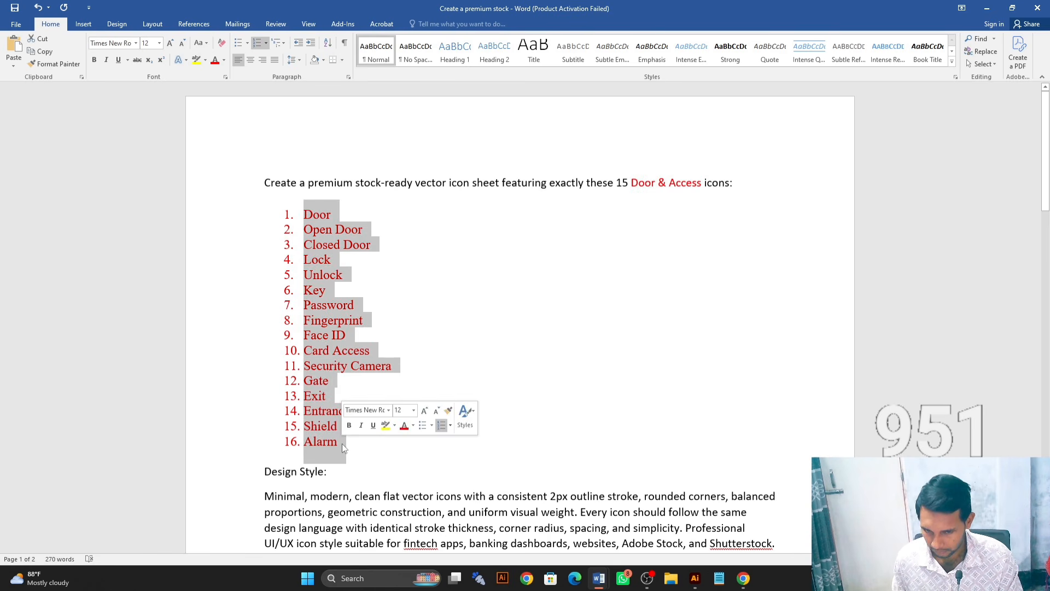
{"action": "left_click", "coordinate": [211, 293]}
{"action": "left_click_drag", "start_coordinate": [273, 213], "coordinate": [353, 429]}
{"action": "key", "text": "ctrl+v"}
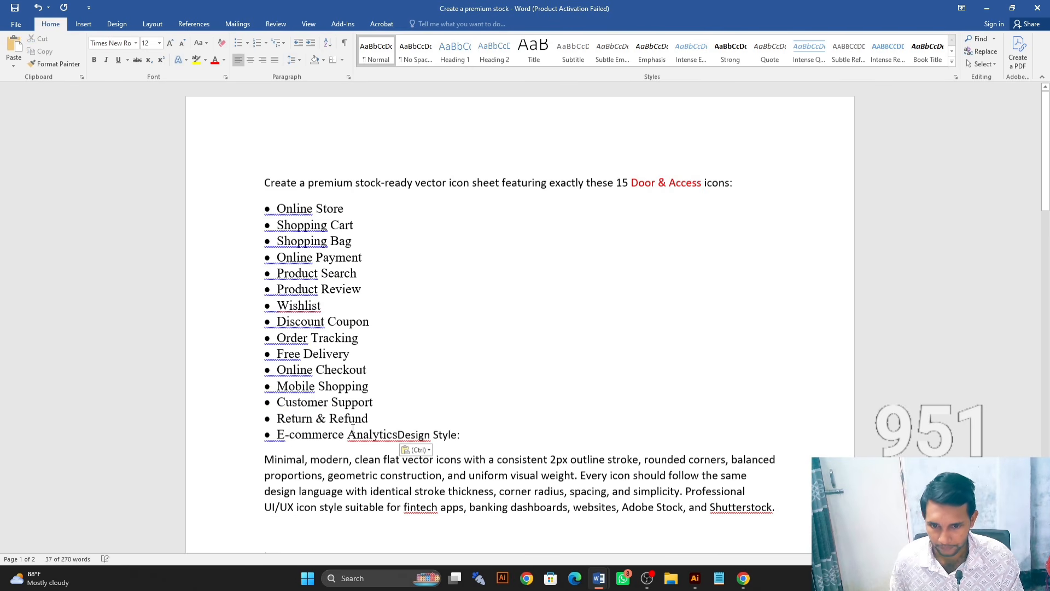
{"action": "key", "text": "Return"}
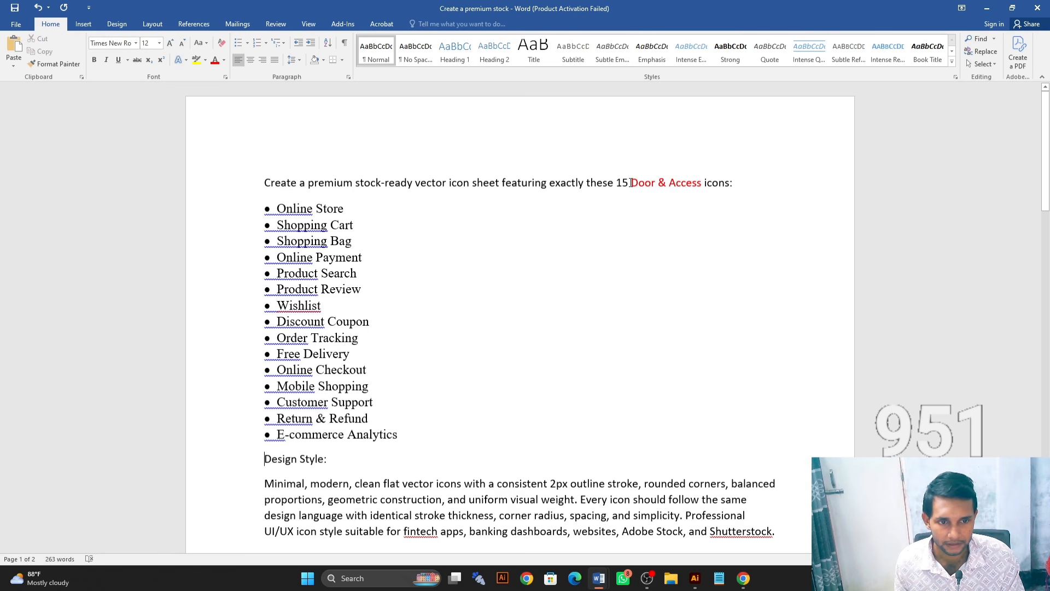
Replace "Door & Access" in the document's opening sentence with the "E-commerce & Online Shopping" heading copied from the ChatGPT conversation
{"action": "left_click_drag", "start_coordinate": [630, 181], "coordinate": [698, 180]}
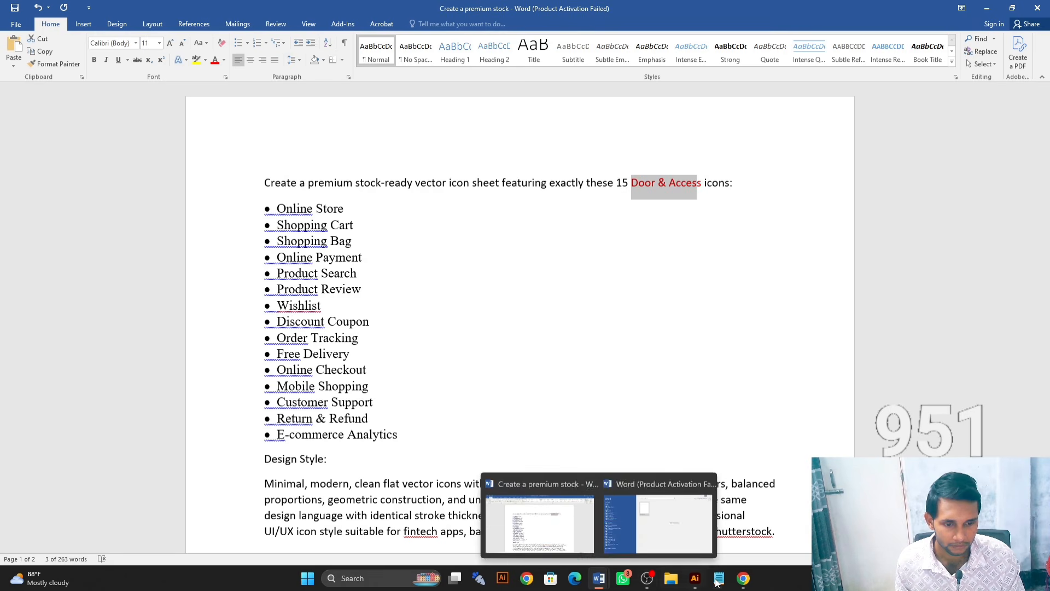
{"action": "mouse_move", "coordinate": [745, 578]}
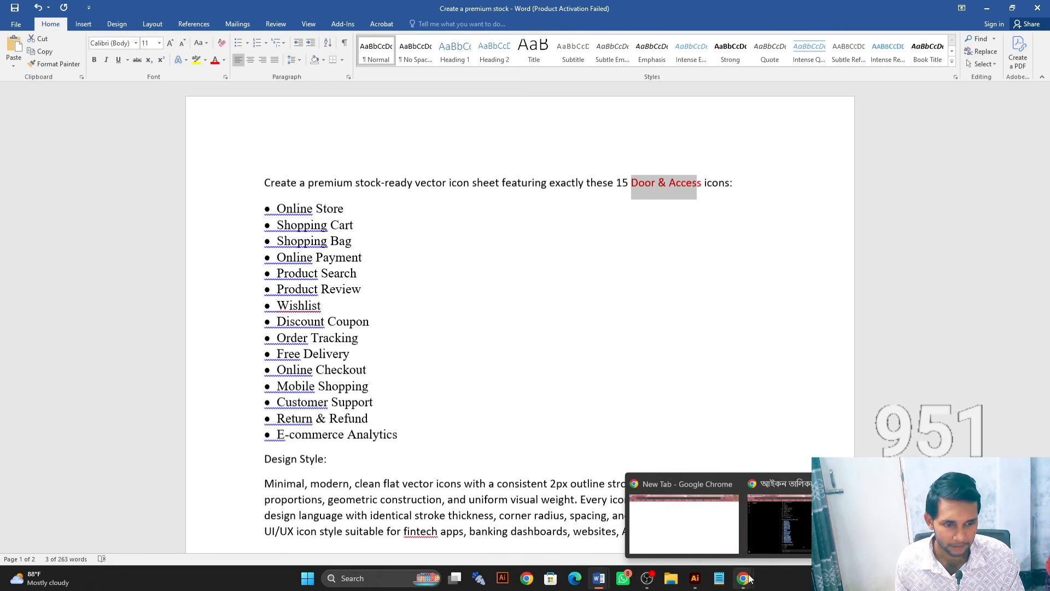
{"action": "left_click", "coordinate": [772, 514]}
{"action": "scroll", "coordinate": [490, 298], "scroll_direction": "up", "scroll_amount": 1}
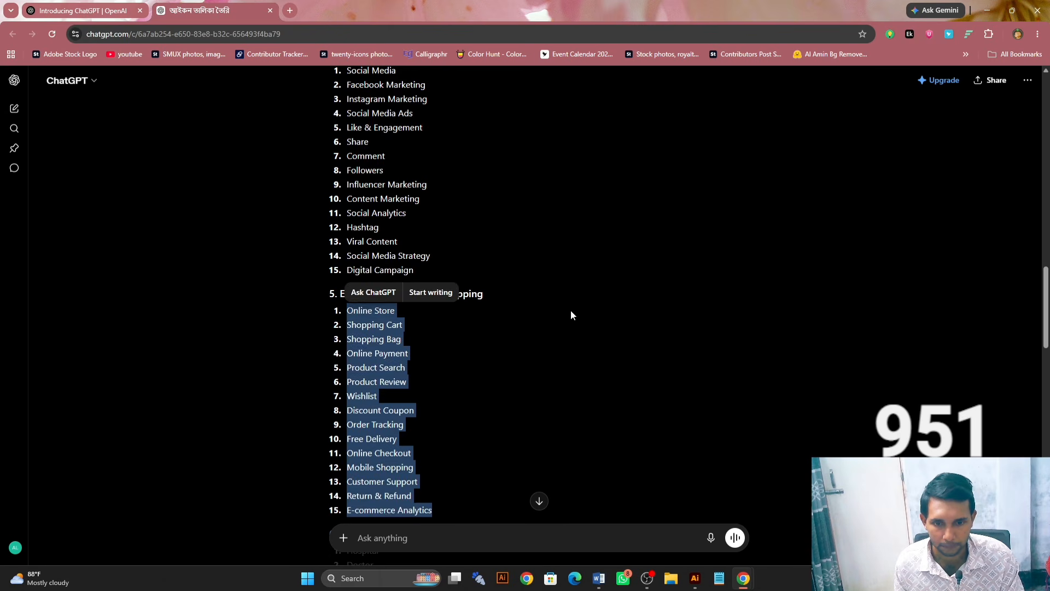
{"action": "left_click", "coordinate": [386, 304]}
{"action": "left_click_drag", "start_coordinate": [341, 294], "coordinate": [487, 296]}
{"action": "key", "text": "ctrl+c"}
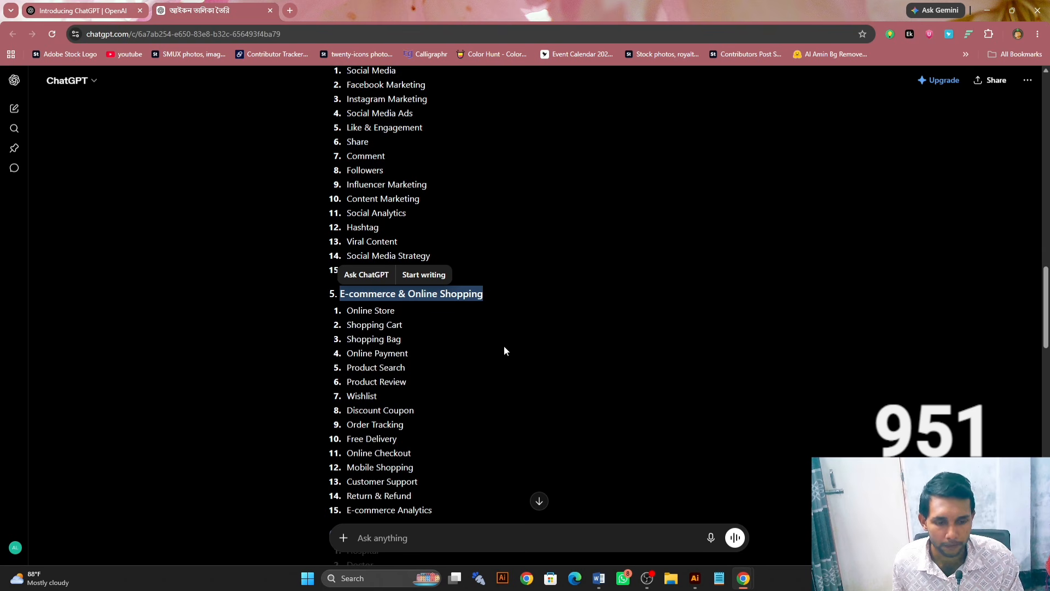
{"action": "mouse_move", "coordinate": [600, 583]}
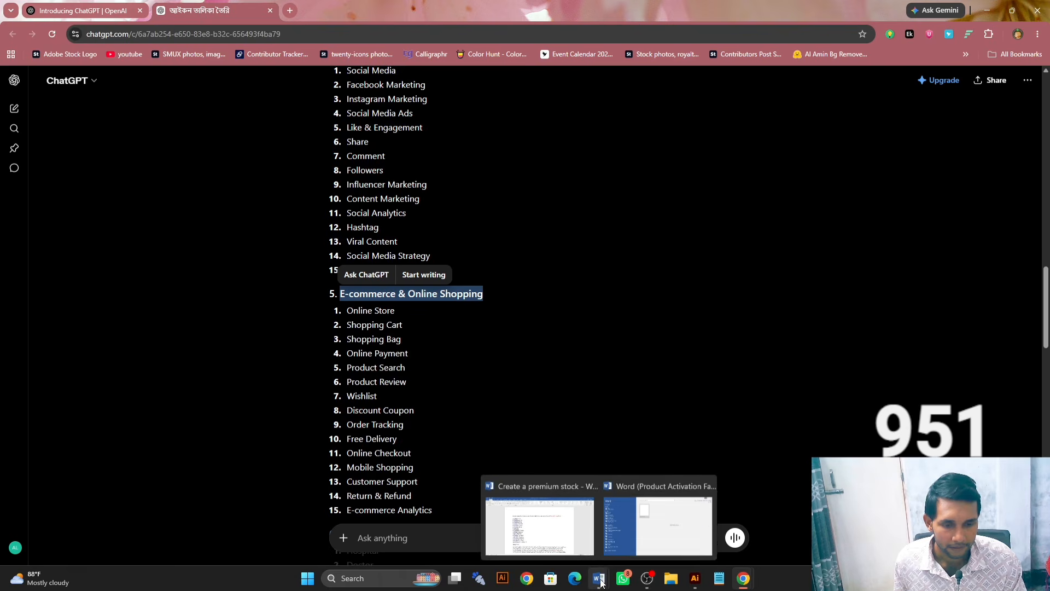
{"action": "left_click", "coordinate": [541, 519]}
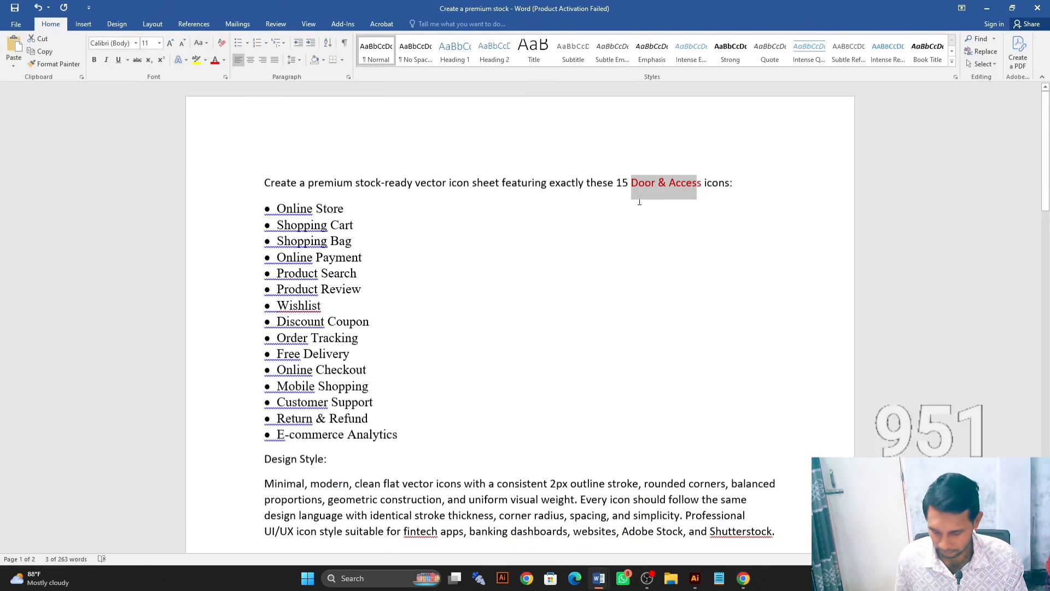
{"action": "key", "text": "ctrl+v"}
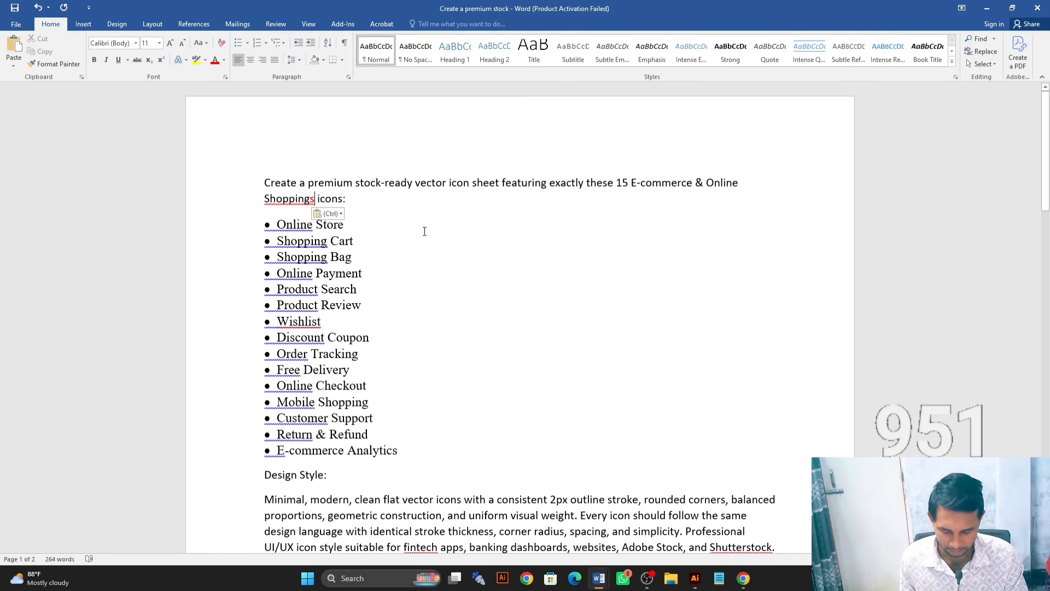
{"action": "key", "text": "BackSpace"}
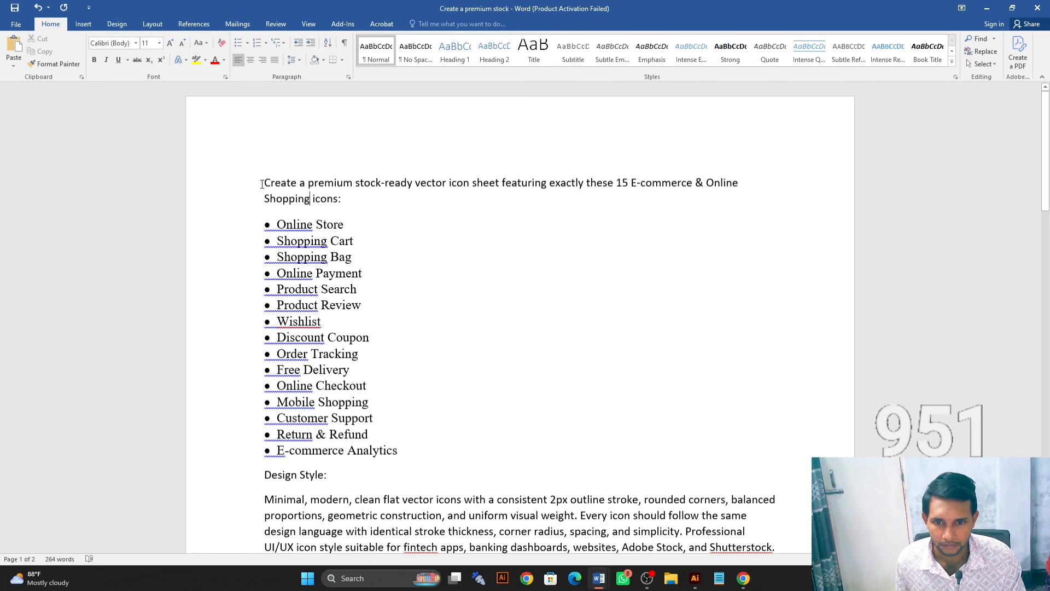
Set the number of icons to arrange in the first line of the Layout paragraph to 15
{"action": "scroll", "coordinate": [366, 211], "scroll_direction": "down", "scroll_amount": 5}
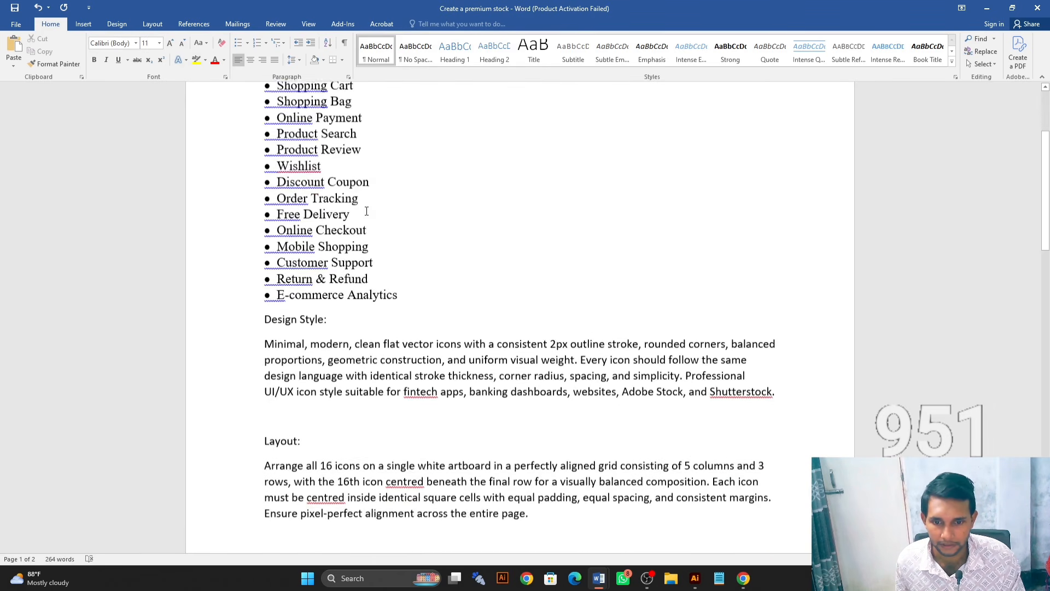
{"action": "scroll", "coordinate": [460, 259], "scroll_direction": "down", "scroll_amount": 5}
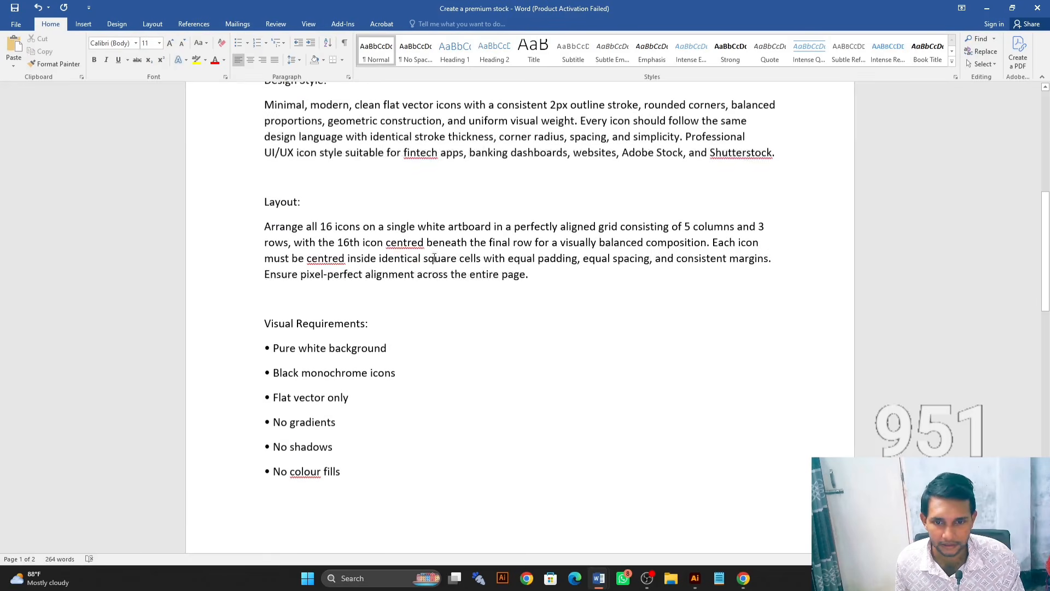
{"action": "left_click", "coordinate": [331, 230]}
{"action": "key", "text": "BackSpace"}
{"action": "key", "text": "BackSpace"}
{"action": "type", "text": "15"}
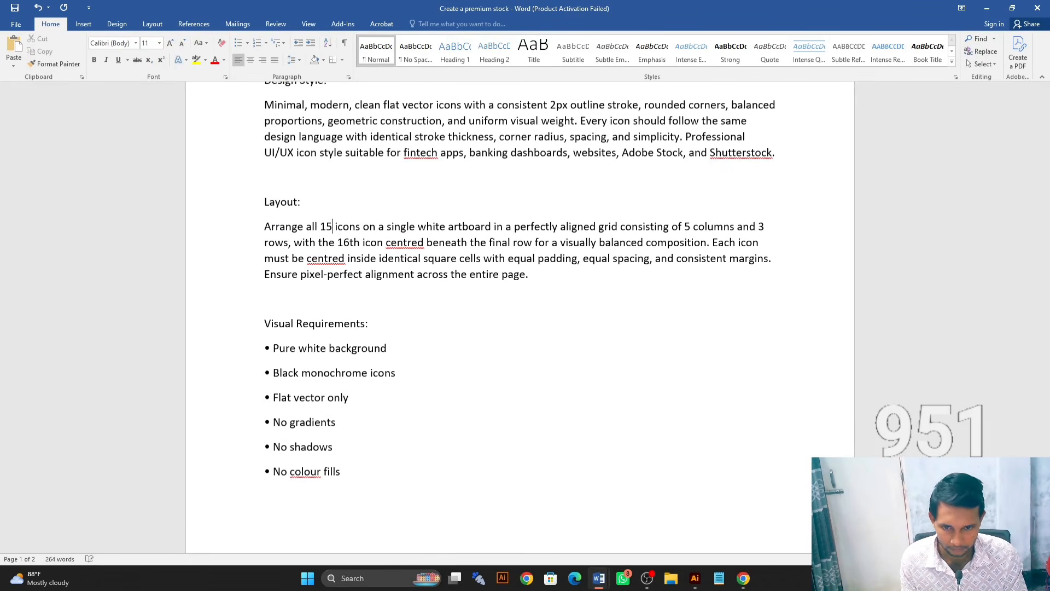
In the Composition paragraph, replace "Door & Access" with "E-commerce & Online Shopping" and set the icon count to 15
{"action": "scroll", "coordinate": [454, 305], "scroll_direction": "down", "scroll_amount": 2}
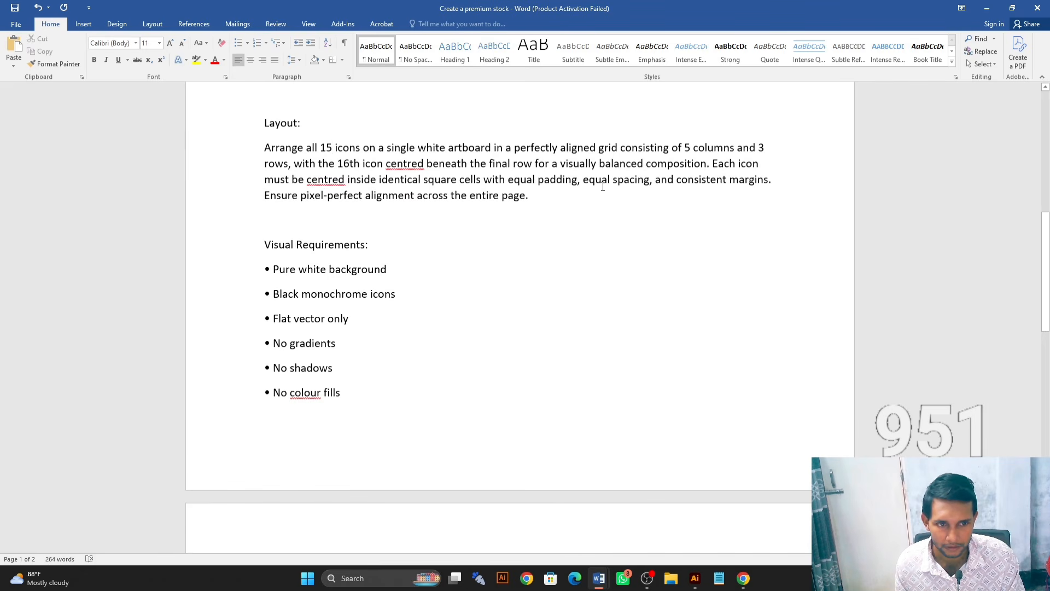
{"action": "scroll", "coordinate": [478, 250], "scroll_direction": "down", "scroll_amount": 8}
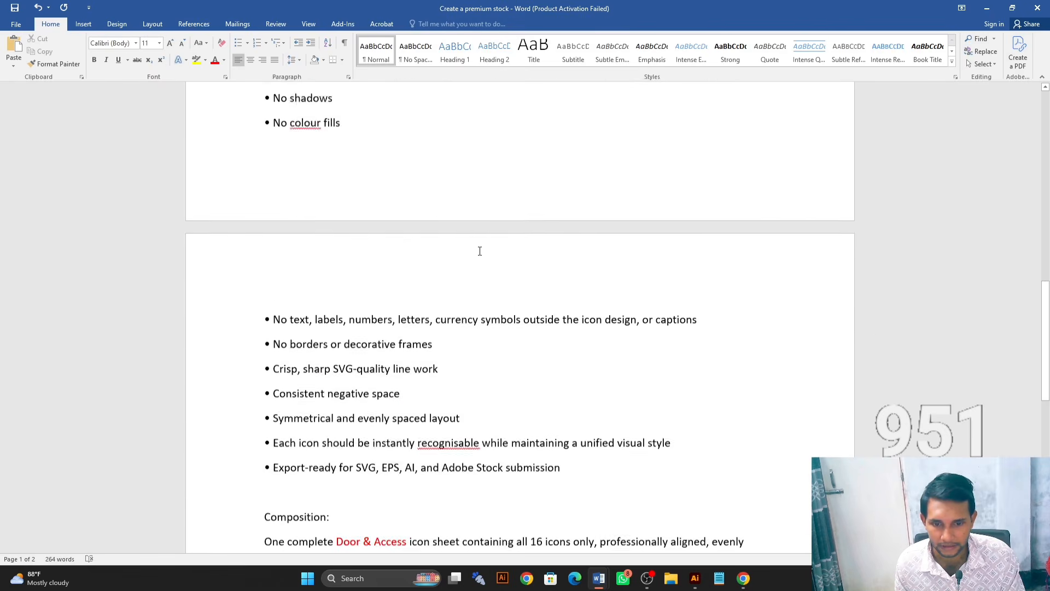
{"action": "scroll", "coordinate": [479, 251], "scroll_direction": "down", "scroll_amount": 1}
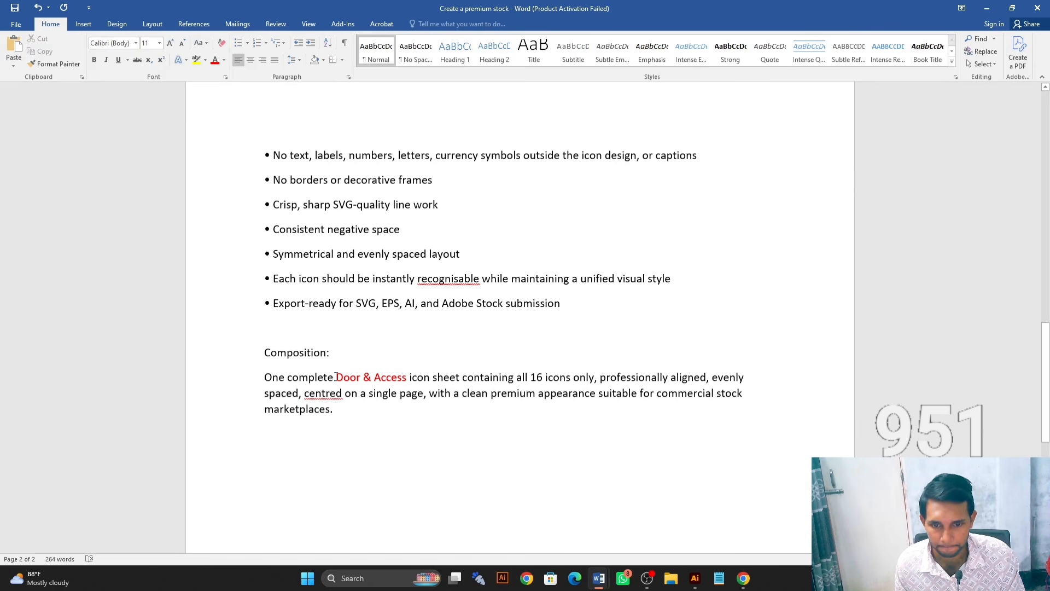
{"action": "left_click_drag", "start_coordinate": [336, 376], "coordinate": [408, 377]}
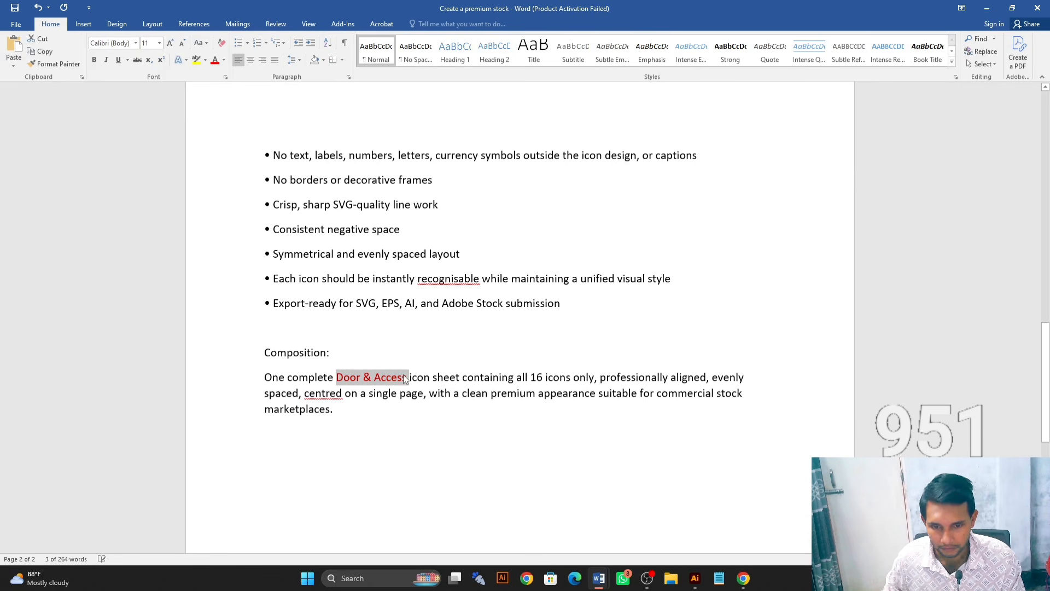
{"action": "key", "text": "ctrl+v"}
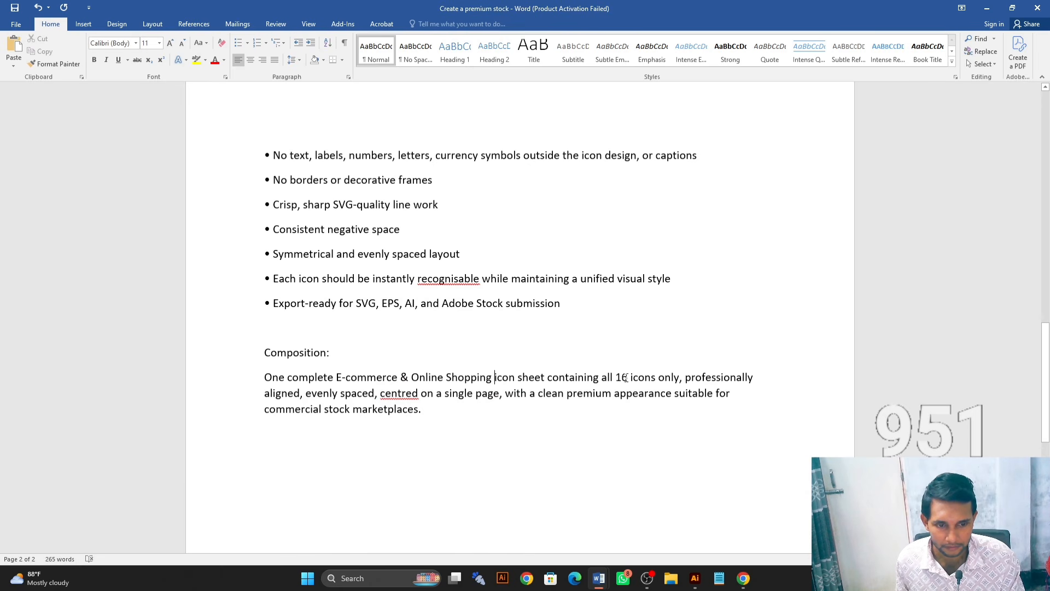
{"action": "key", "text": "BackSpace"}
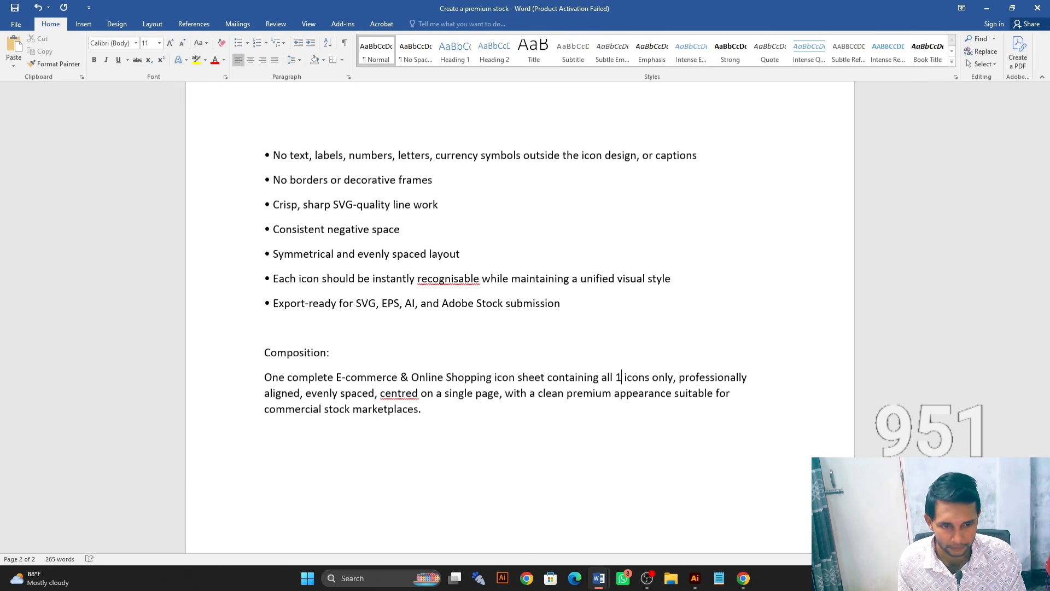
{"action": "key", "text": "BackSpace"}
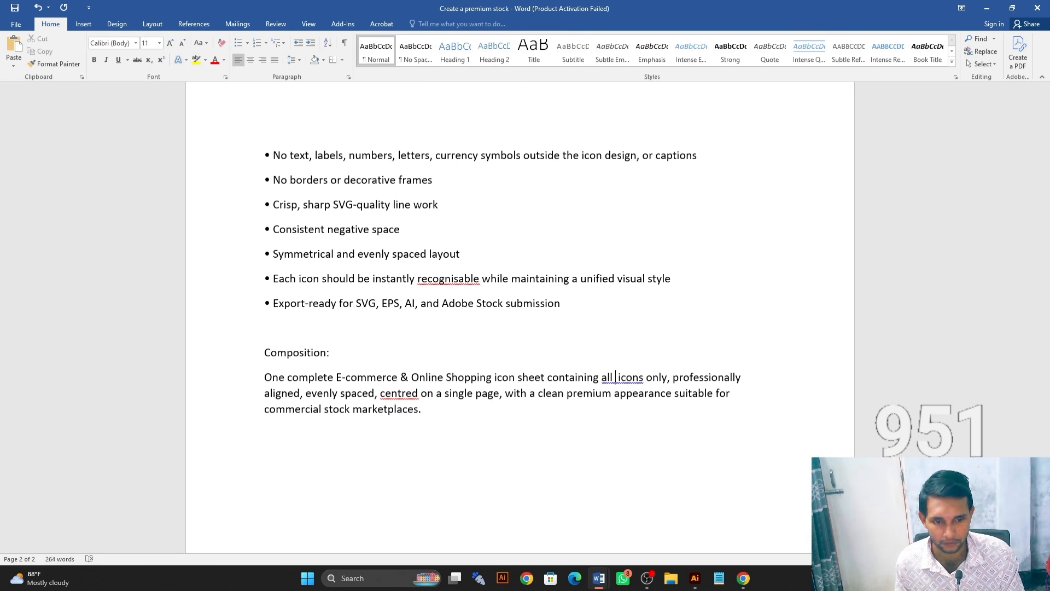
{"action": "type", "text": "15"}
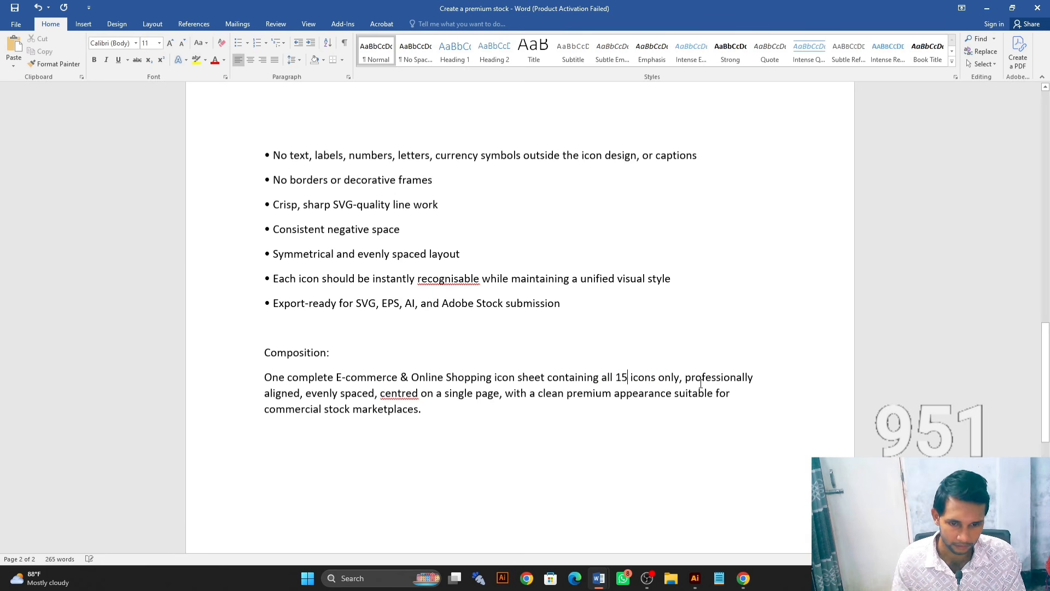
Copy the entire prompt text of the Word document
{"action": "scroll", "coordinate": [605, 421], "scroll_direction": "up", "scroll_amount": 3}
{"action": "scroll", "coordinate": [605, 421], "scroll_direction": "down", "scroll_amount": 2}
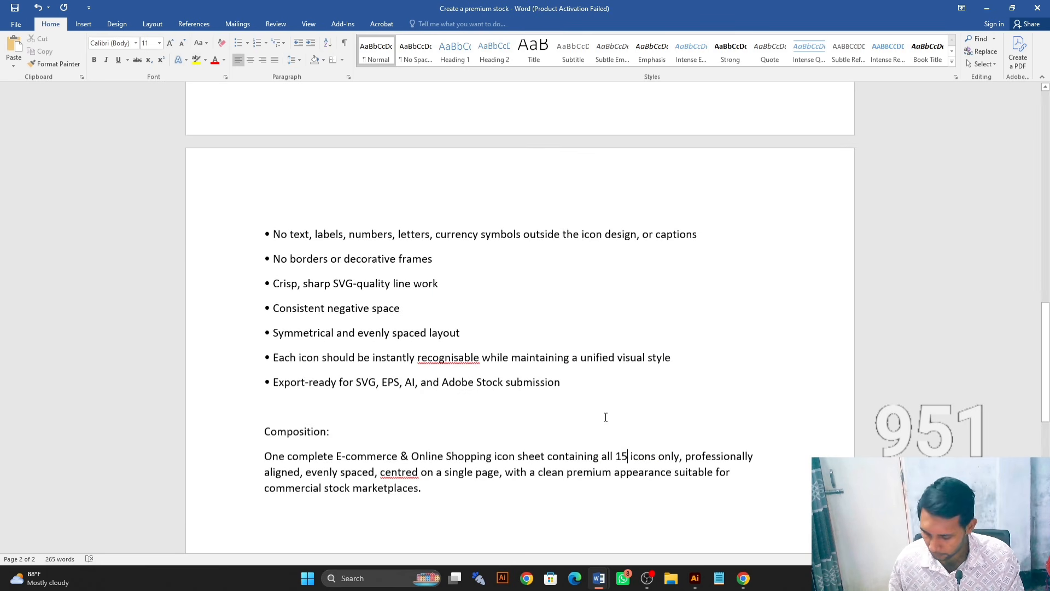
{"action": "key", "text": "ctrl+a"}
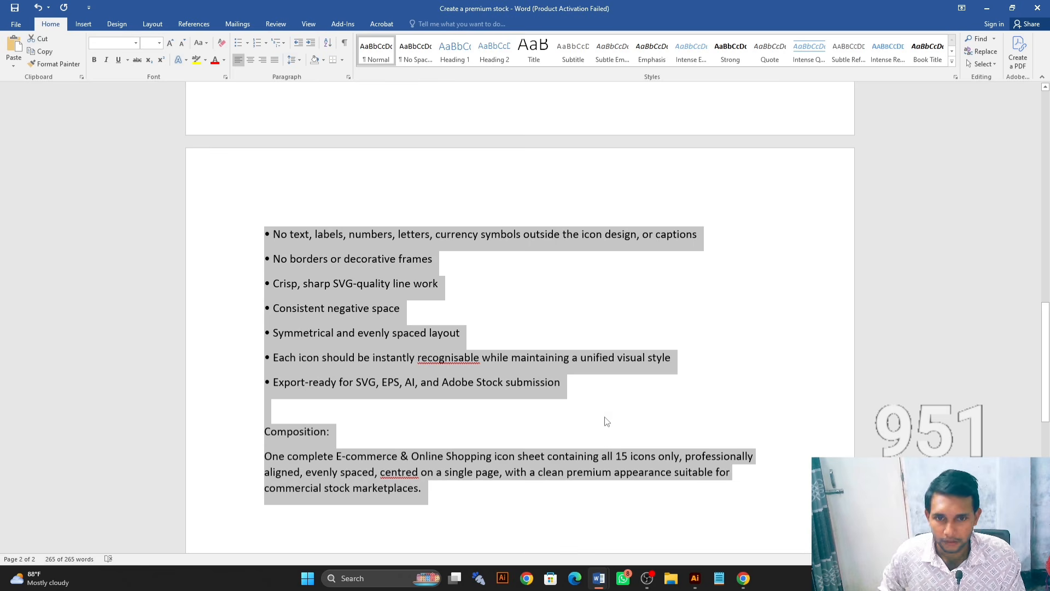
Switch to Chrome, find Google Flow through a Google search in a new tab, and start a new project there
{"action": "left_click", "coordinate": [986, 8]}
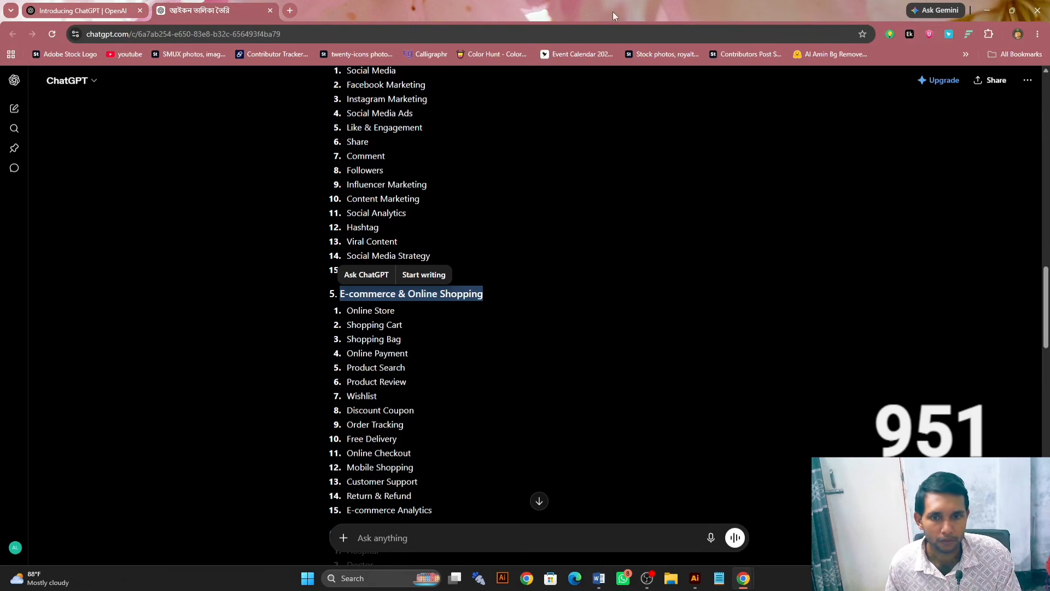
{"action": "left_click", "coordinate": [290, 11]}
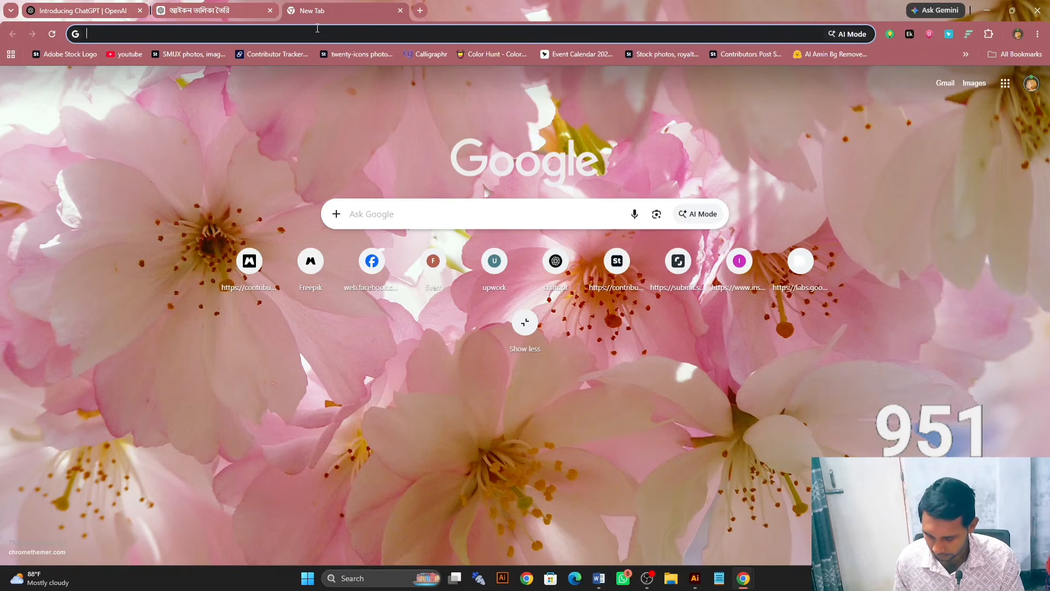
{"action": "type", "text": "google translate"}
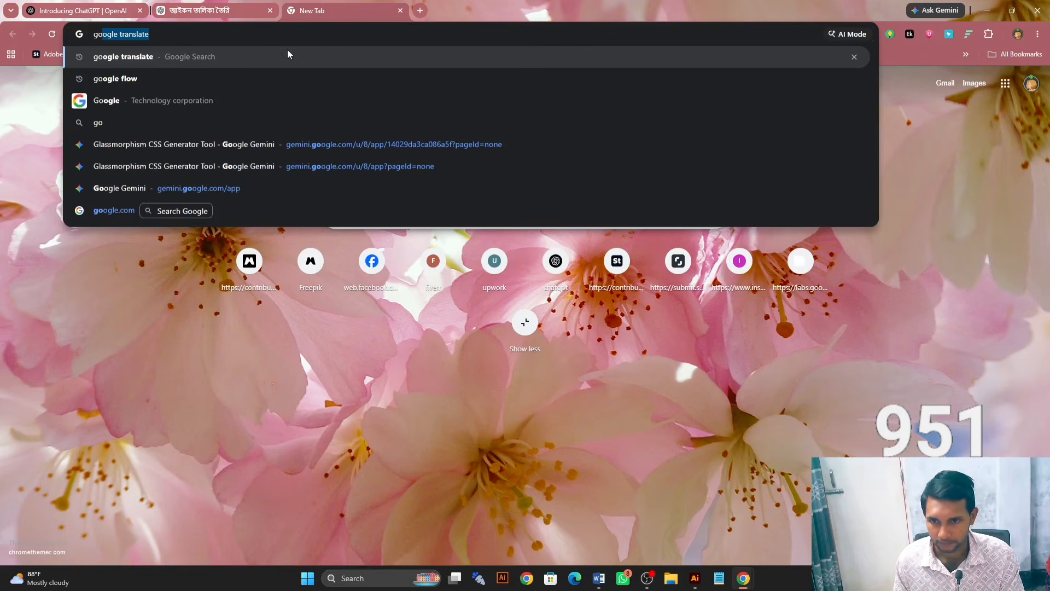
{"action": "left_click", "coordinate": [251, 77]}
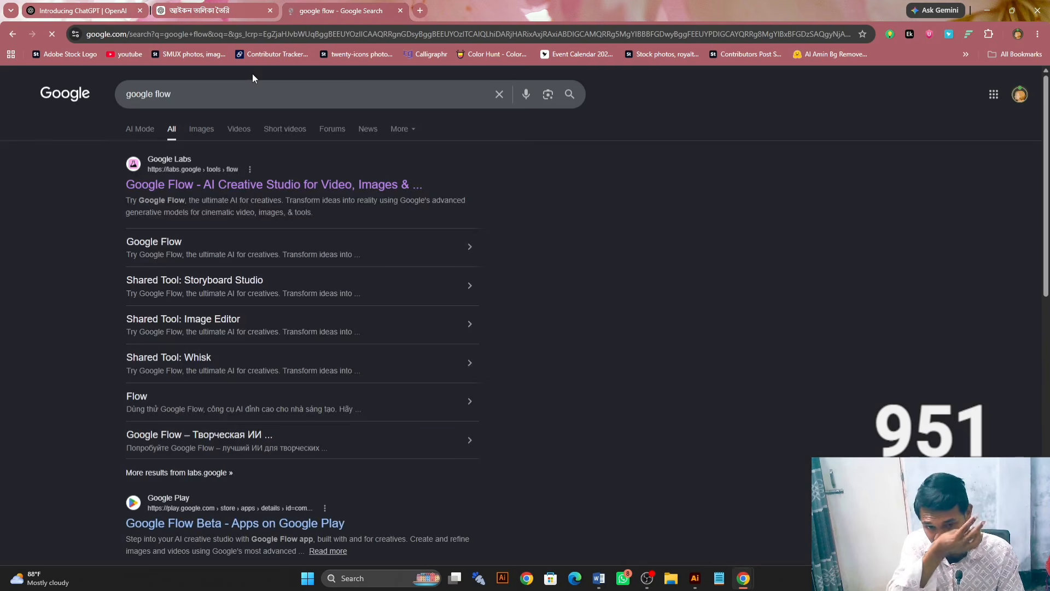
{"action": "left_click", "coordinate": [229, 187]}
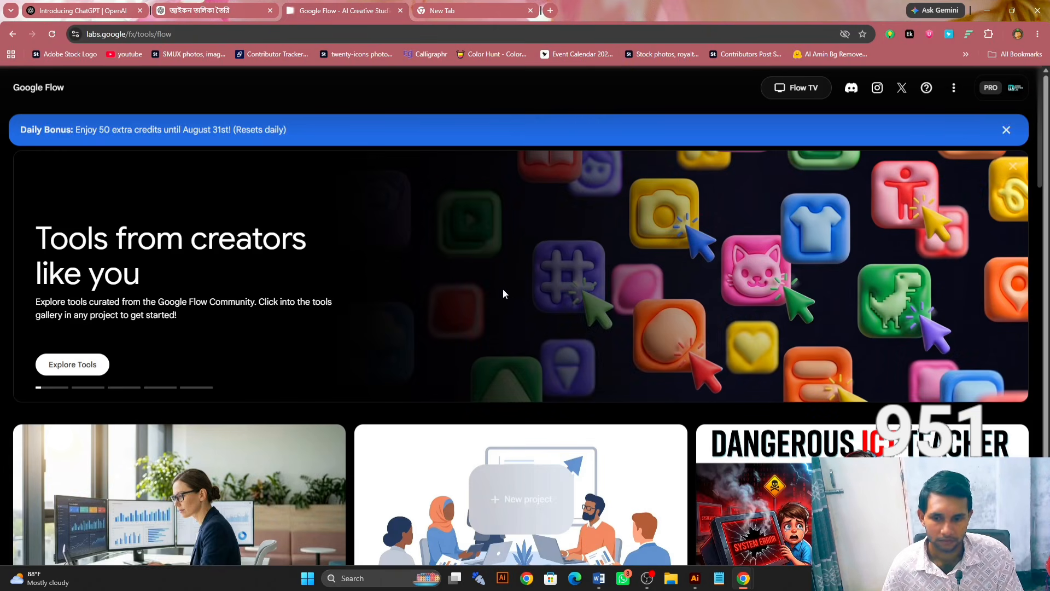
{"action": "left_click", "coordinate": [518, 504]}
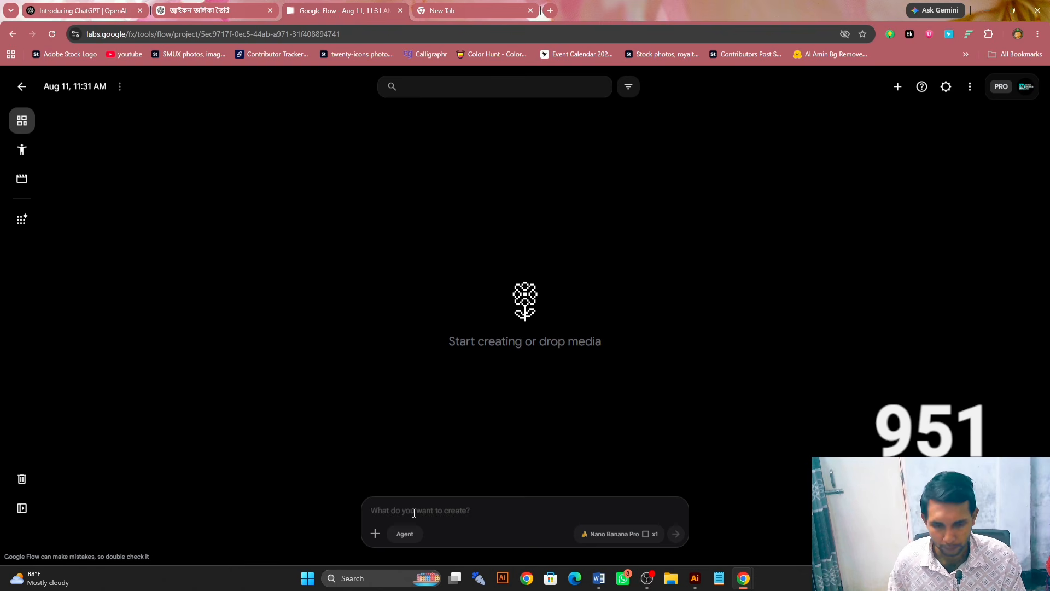
Paste the copied icon sheet prompt into the new Flow project, check it through, and submit it for generation
{"action": "key", "text": "ctrl+v"}
{"action": "scroll", "coordinate": [465, 487], "scroll_direction": "up", "scroll_amount": 10}
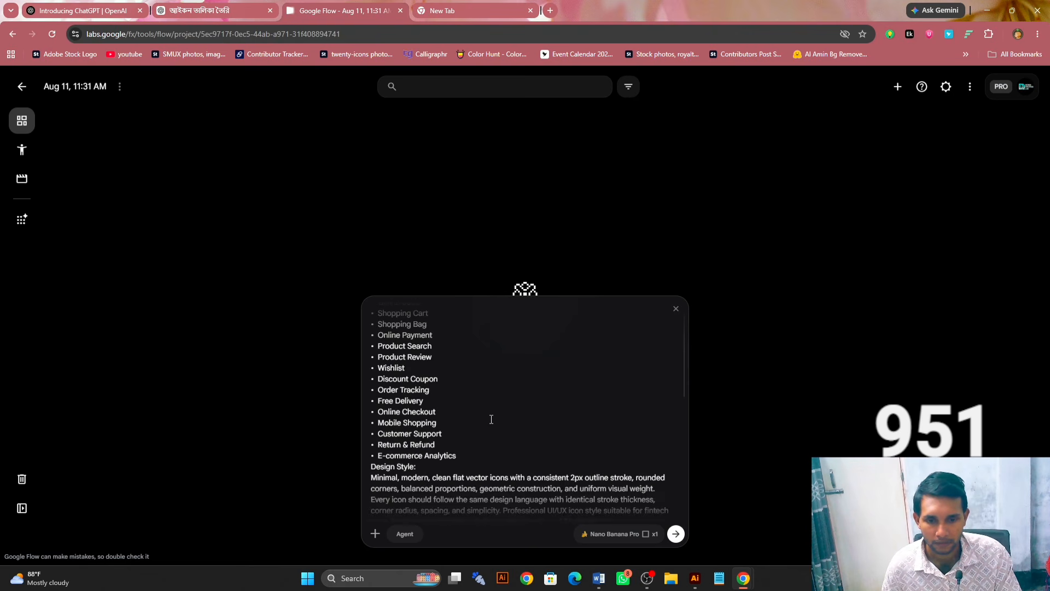
{"action": "scroll", "coordinate": [491, 419], "scroll_direction": "down", "scroll_amount": 10}
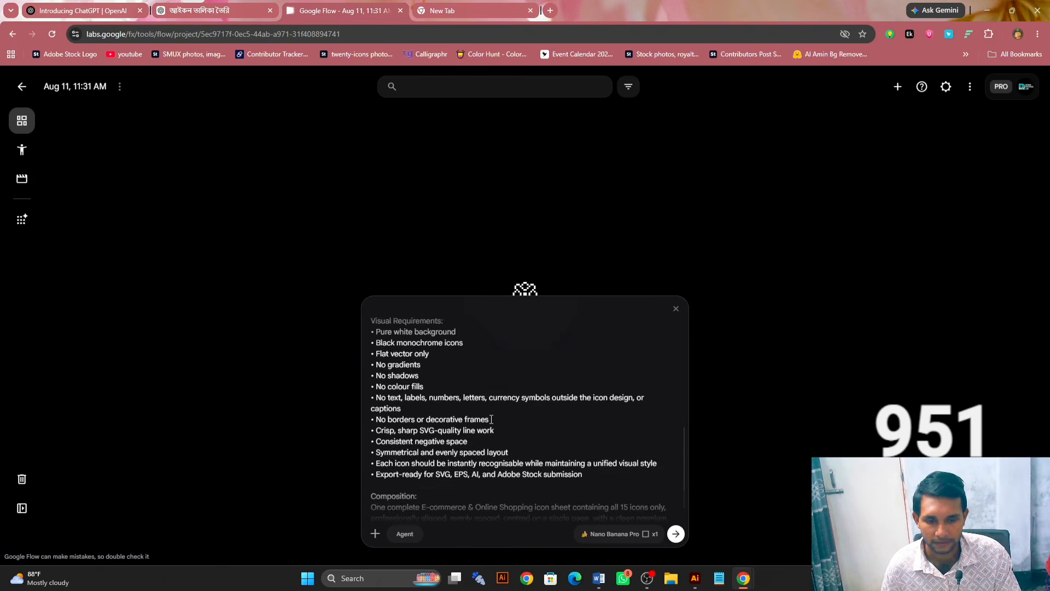
{"action": "scroll", "coordinate": [647, 470], "scroll_direction": "up", "scroll_amount": 10}
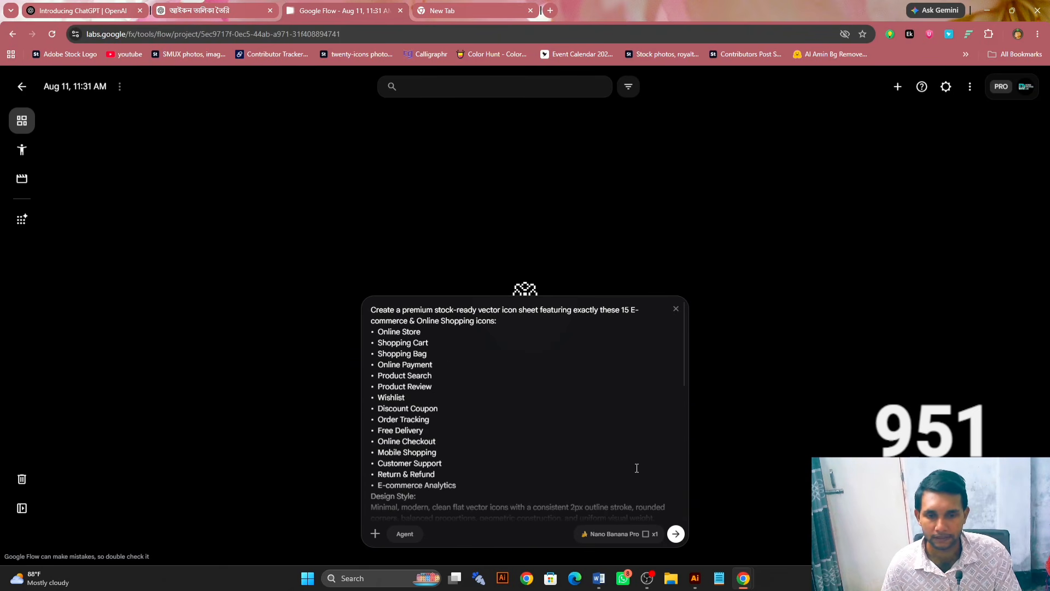
{"action": "left_click", "coordinate": [675, 536]}
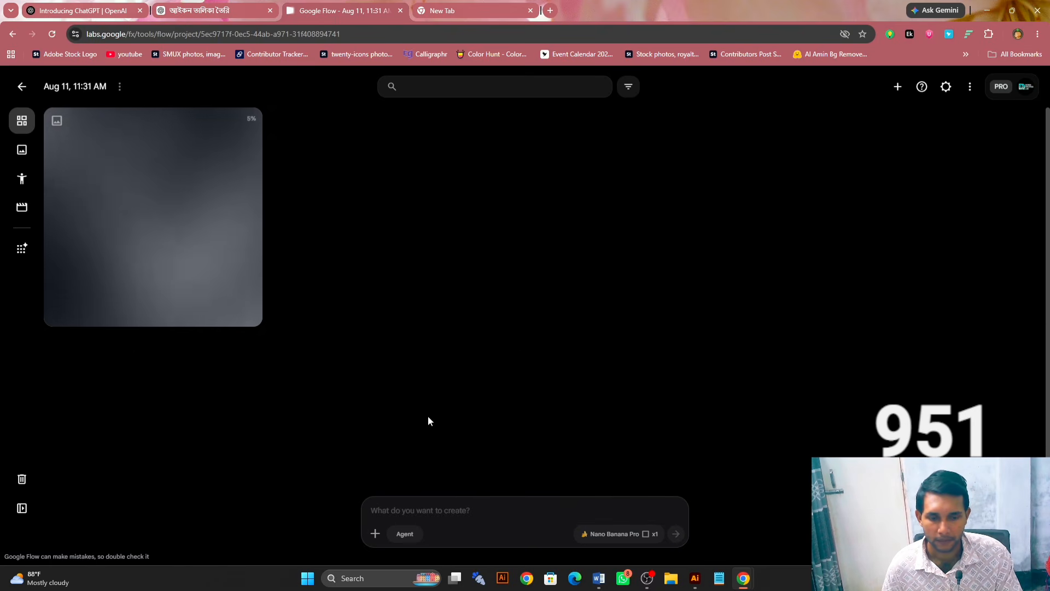
Set the image aspect ratio to 16:9, paste the icon sheet prompt again and submit it for generation
{"action": "left_click", "coordinate": [609, 536]}
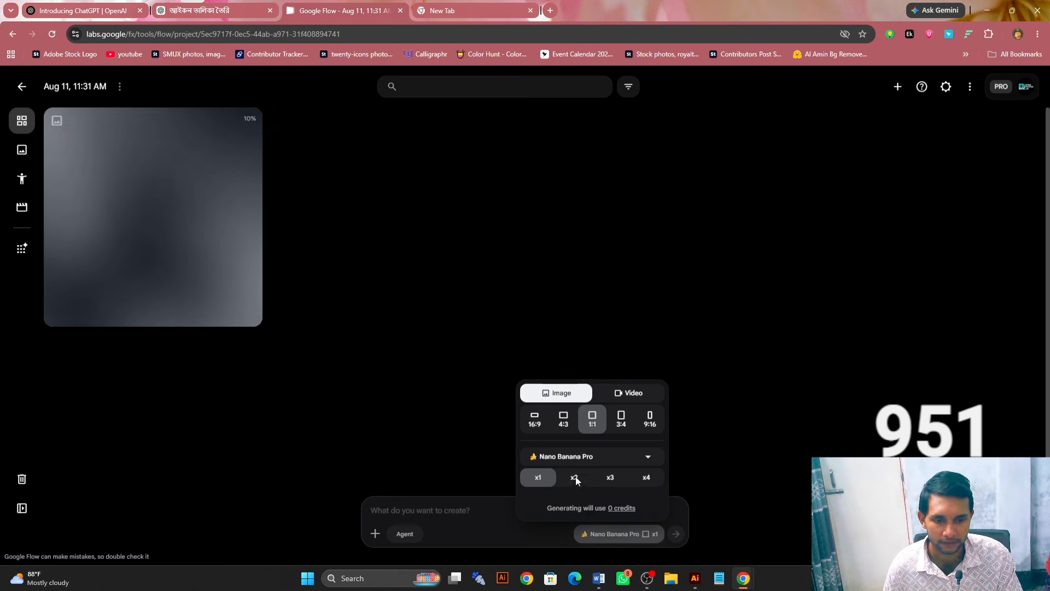
{"action": "left_click", "coordinate": [535, 425]}
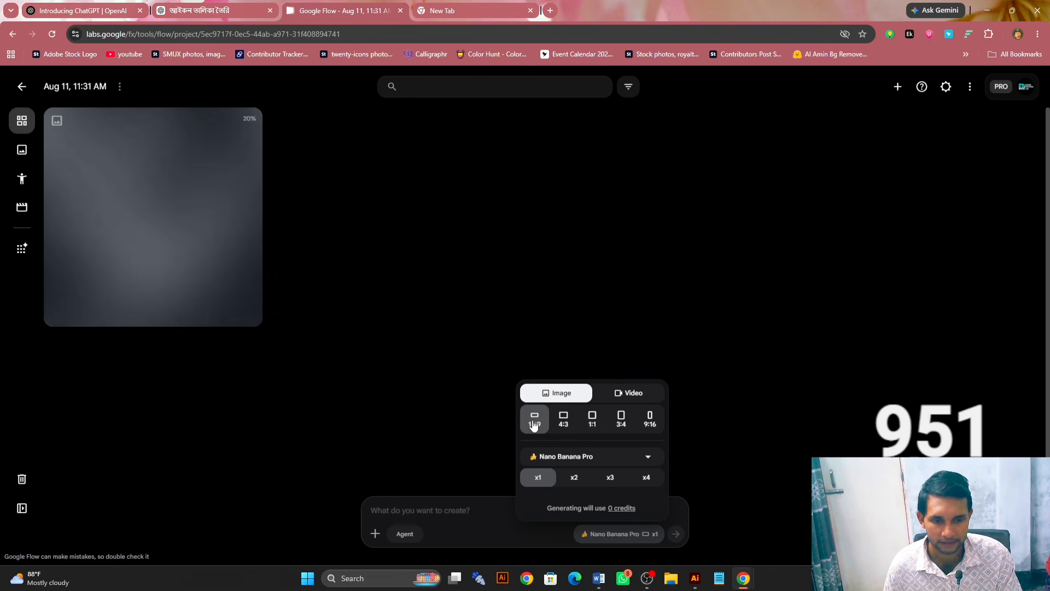
{"action": "left_click", "coordinate": [462, 511]}
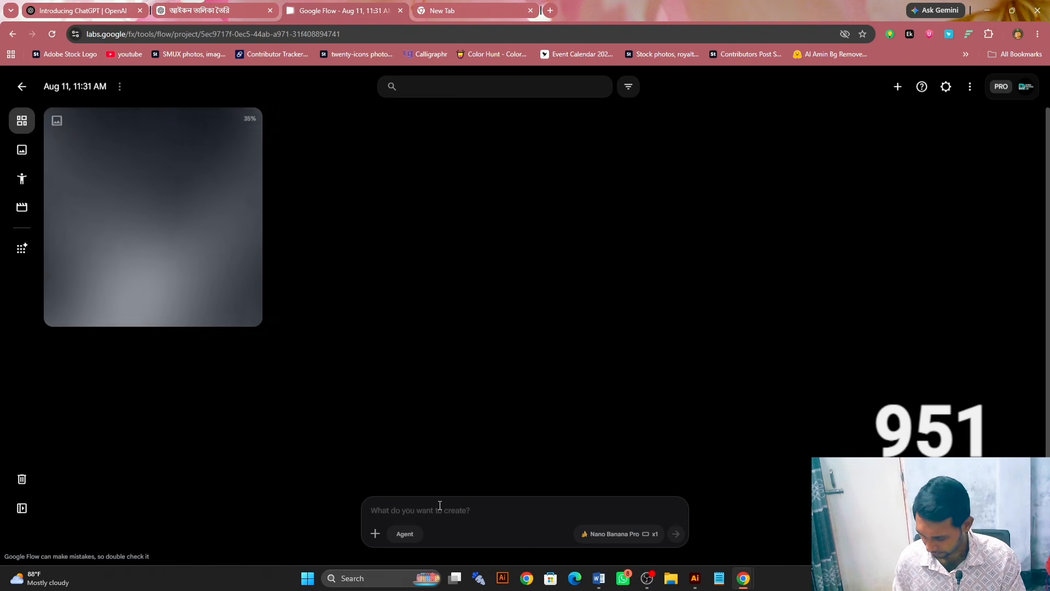
{"action": "key", "text": "ctrl+v"}
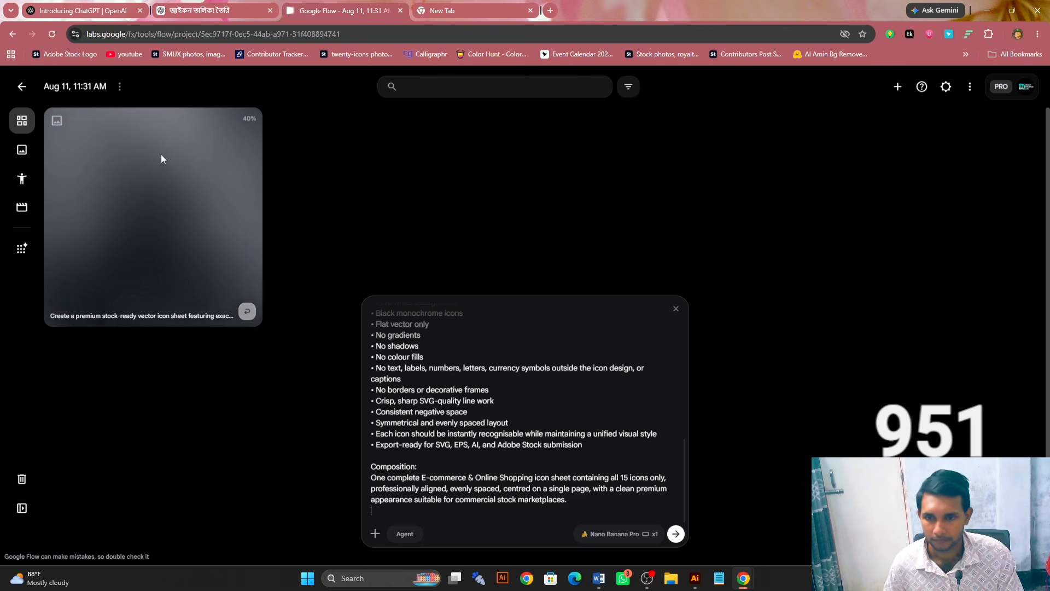
{"action": "left_click", "coordinate": [676, 534]}
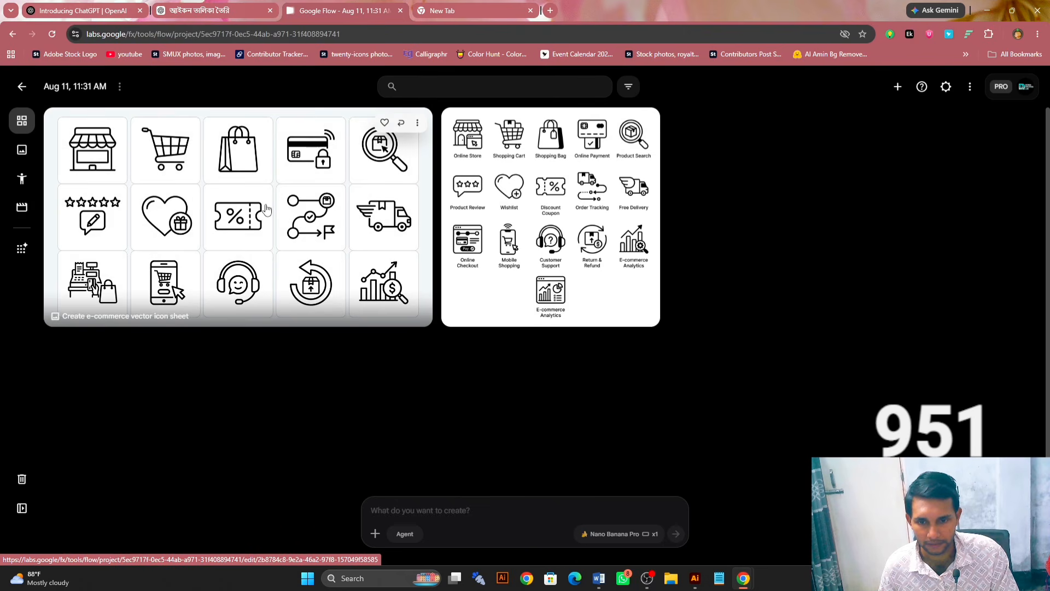
Move the square labelled icon sheet to the trash, and open the 16:9 sheet to copy its image
{"action": "left_click", "coordinate": [645, 123]}
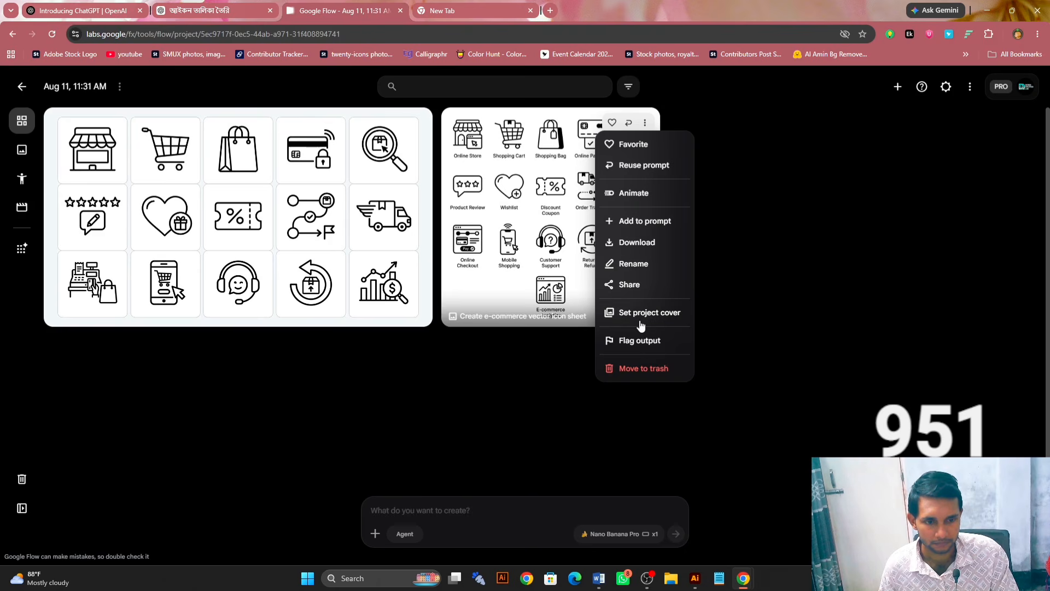
{"action": "left_click", "coordinate": [644, 370]}
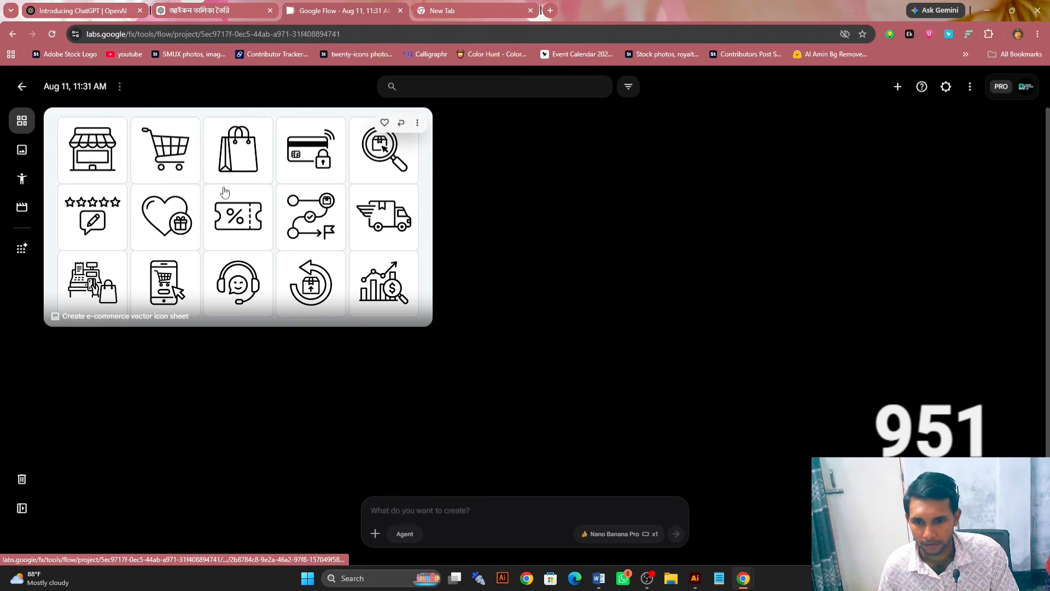
{"action": "left_click", "coordinate": [199, 183]}
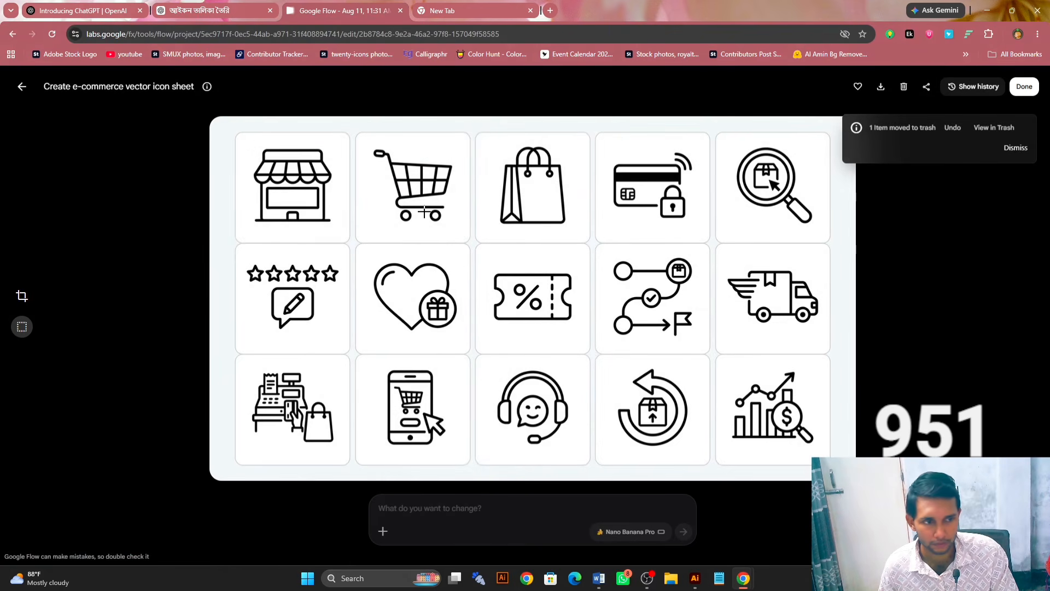
{"action": "right_click", "coordinate": [430, 223]}
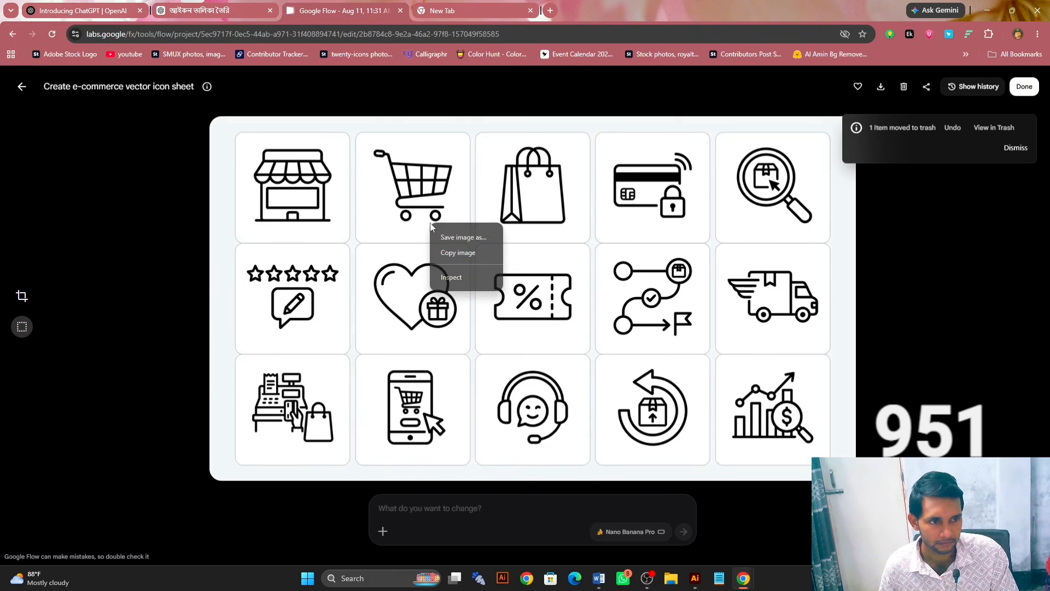
{"action": "left_click", "coordinate": [457, 258]}
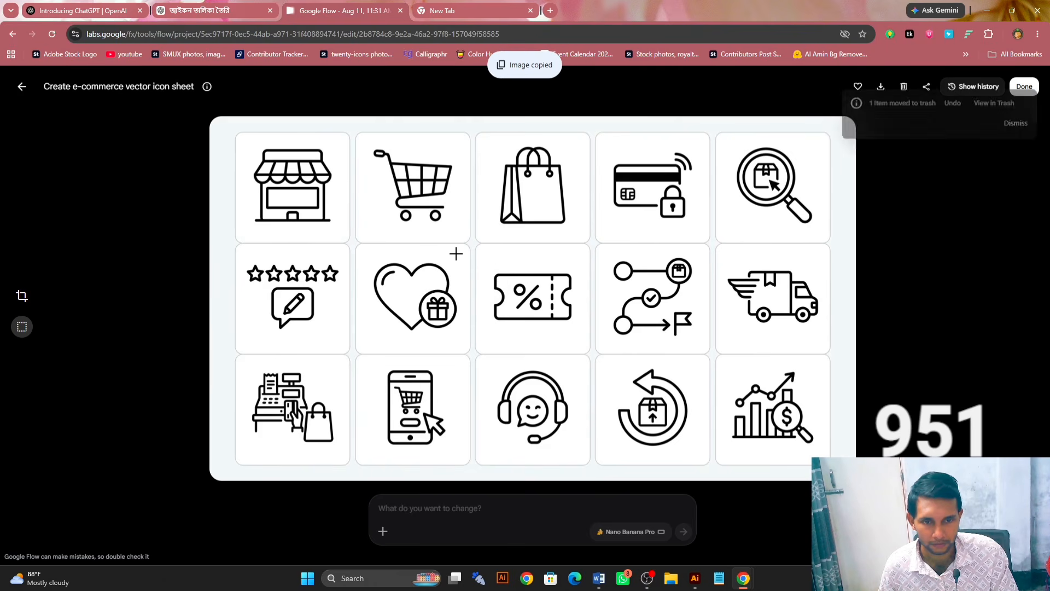
Switch to Adobe Illustrator and change the blank document's color mode to RGB Color
{"action": "mouse_move", "coordinate": [695, 578]}
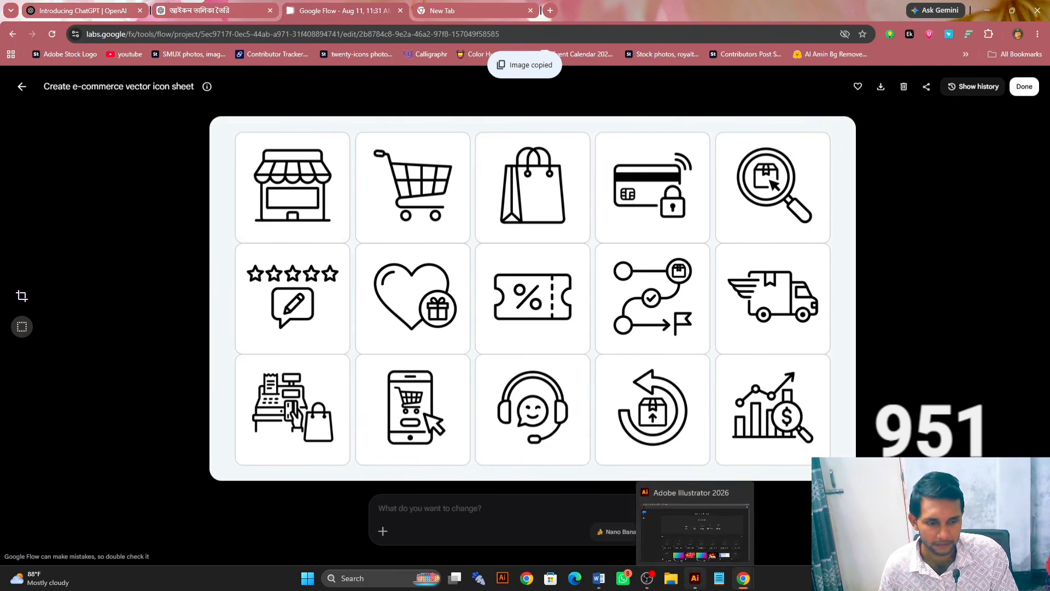
{"action": "left_click", "coordinate": [694, 538]}
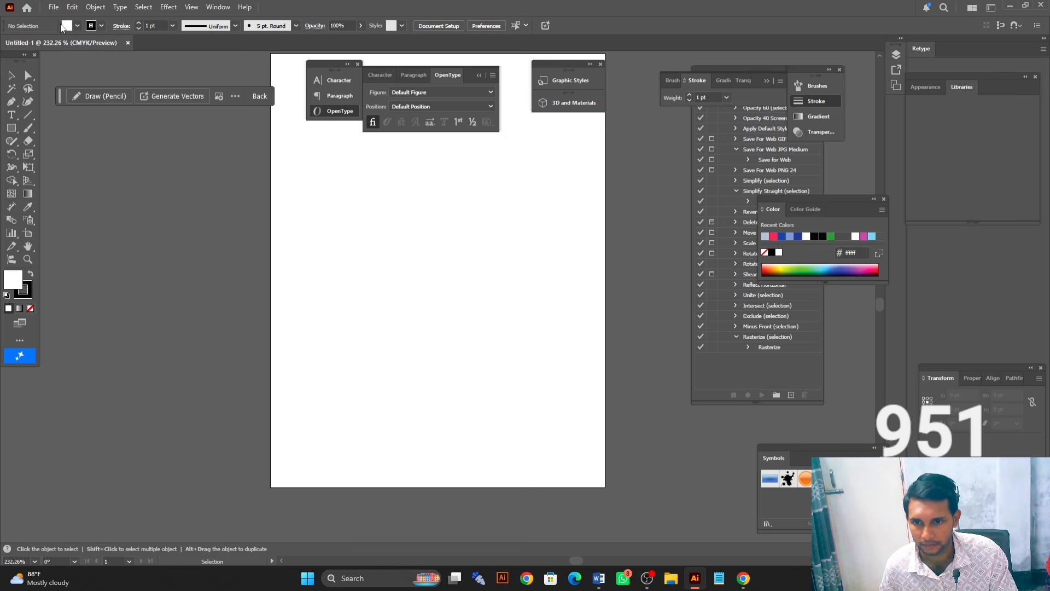
{"action": "left_click", "coordinate": [54, 8]}
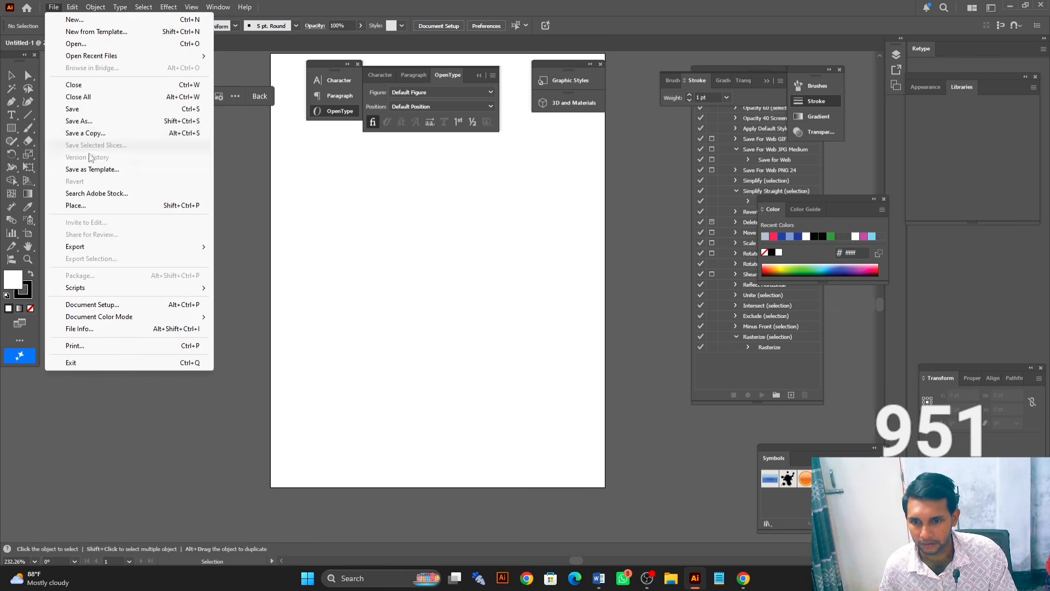
{"action": "mouse_move", "coordinate": [125, 318]}
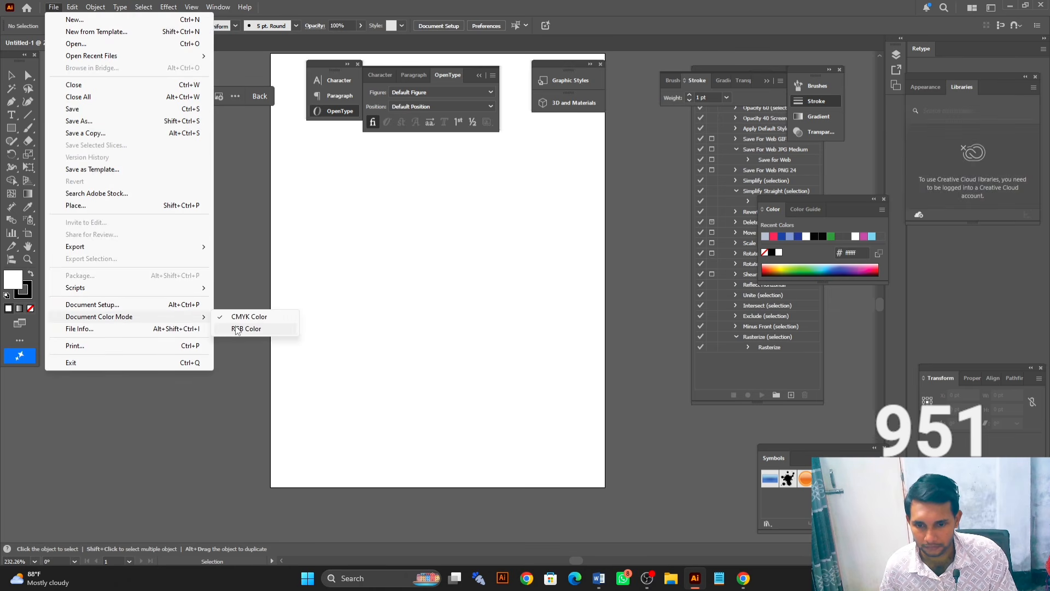
{"action": "left_click", "coordinate": [236, 327]}
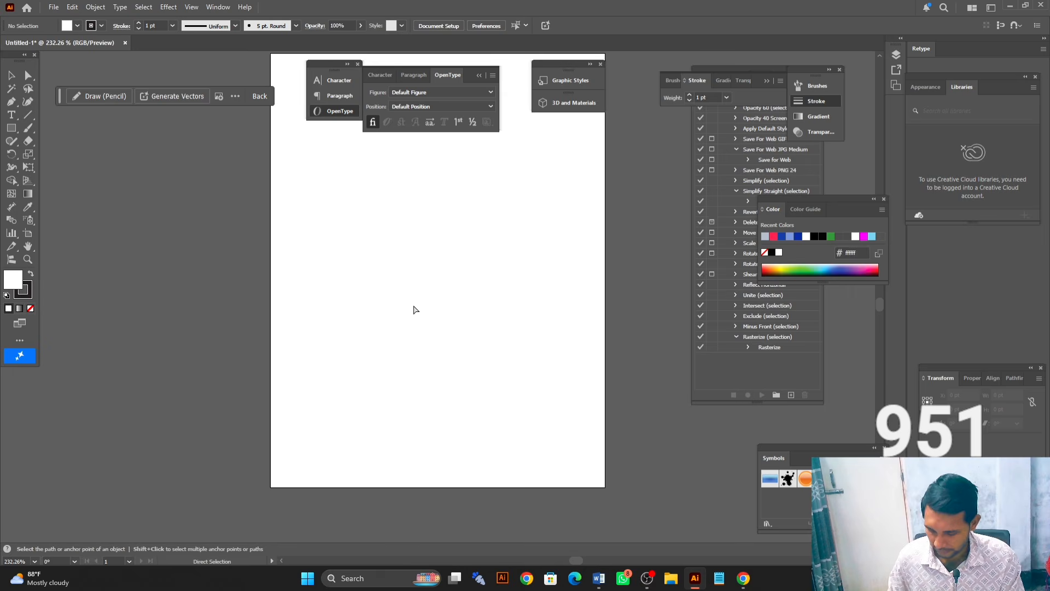
Paste the copied icon sheet image into the document and fit the artboard to its bounds
{"action": "key", "text": "ctrl+v"}
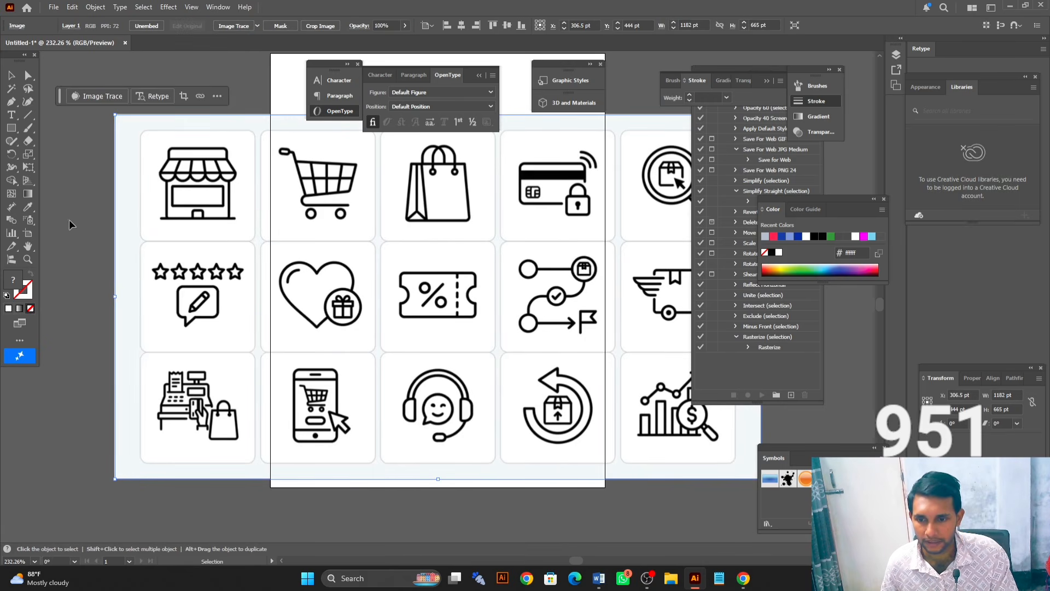
{"action": "left_click", "coordinate": [26, 234]}
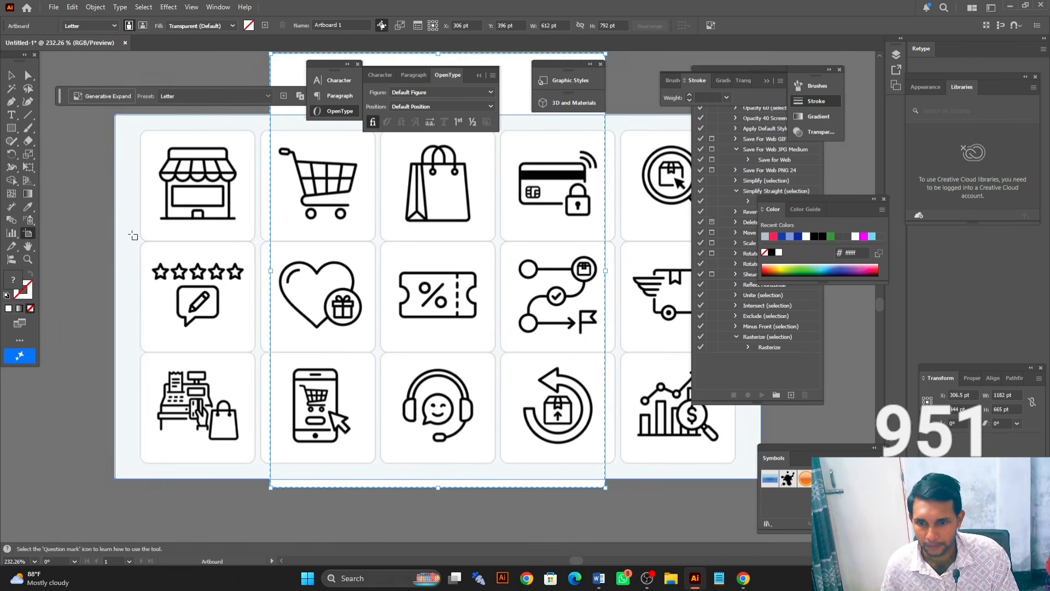
{"action": "key", "text": "Escape"}
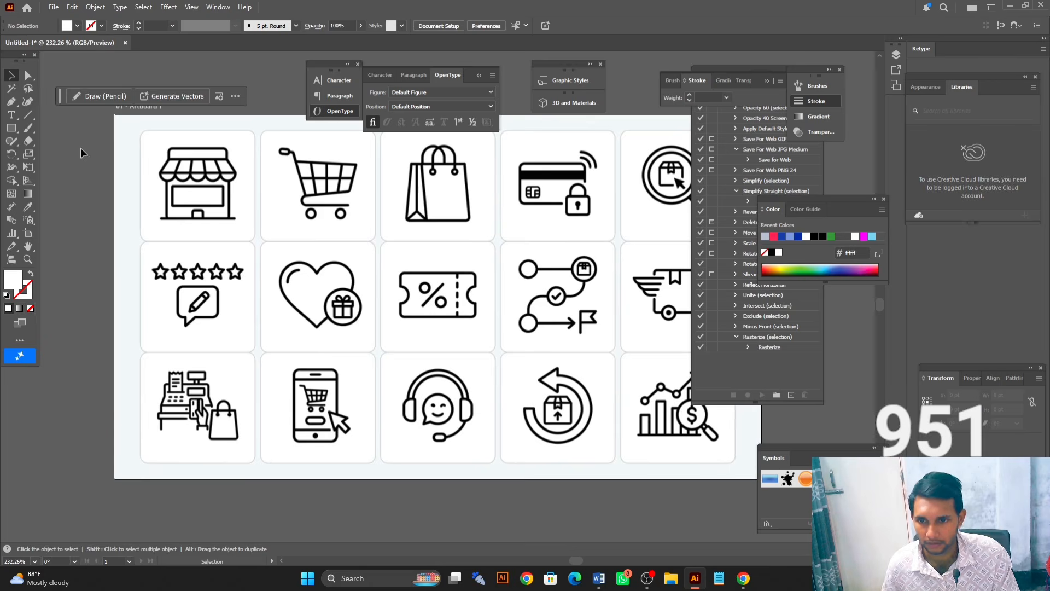
Examine the pasted icons up close for line quality, including the credit card, magnifying glass and store icons
{"action": "key", "text": "ctrl+space"}
{"action": "mouse_move", "coordinate": [551, 243]}
{"action": "left_mouse_down"}
{"action": "mouse_move", "coordinate": [399, 241]}
{"action": "mouse_move", "coordinate": [469, 209]}
{"action": "mouse_move", "coordinate": [547, 215]}
{"action": "mouse_move", "coordinate": [441, 219]}
{"action": "mouse_move", "coordinate": [485, 226]}
{"action": "mouse_move", "coordinate": [562, 207]}
{"action": "mouse_move", "coordinate": [683, 225]}
{"action": "left_mouse_up"}
{"action": "key", "text": "ctrl+space"}
{"action": "key", "text": "ctrl+space"}
{"action": "key", "text": "space"}
{"action": "left_click_drag", "start_coordinate": [548, 177], "coordinate": [372, 257]}
{"action": "key", "text": "ctrl+space"}
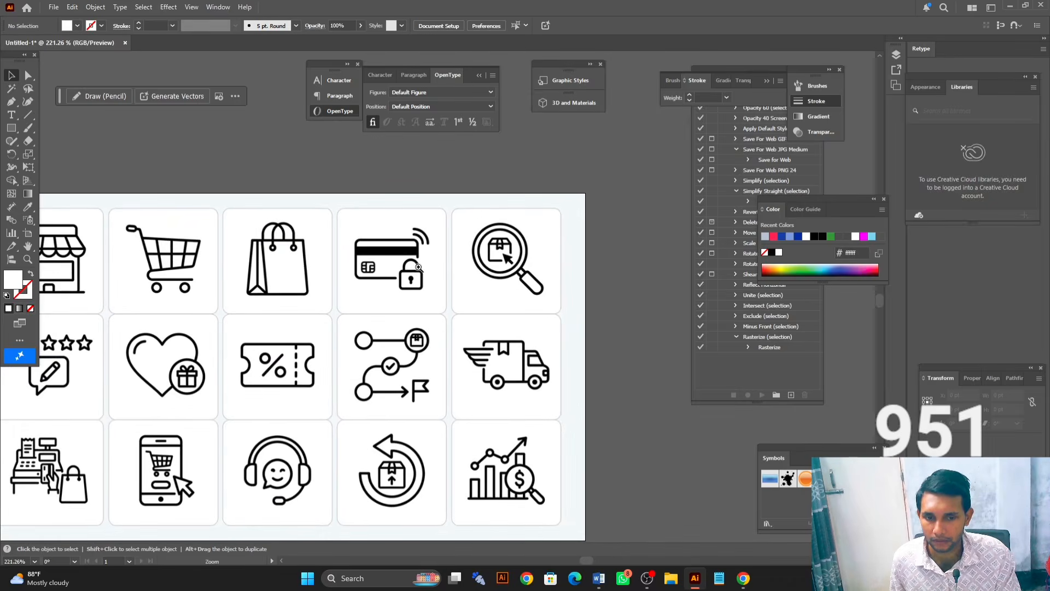
{"action": "key", "text": "ctrl+space"}
{"action": "left_click_drag", "start_coordinate": [497, 268], "coordinate": [704, 270]}
{"action": "key", "text": "space"}
{"action": "left_click_drag", "start_coordinate": [554, 247], "coordinate": [571, 300]}
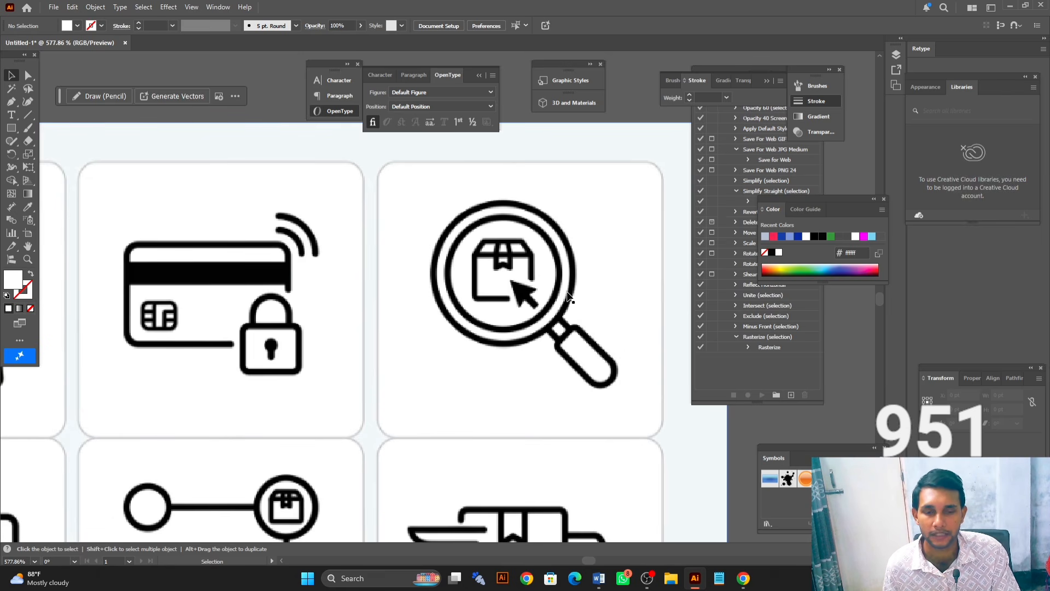
{"action": "scroll", "coordinate": [479, 204], "scroll_direction": "down", "scroll_amount": 8}
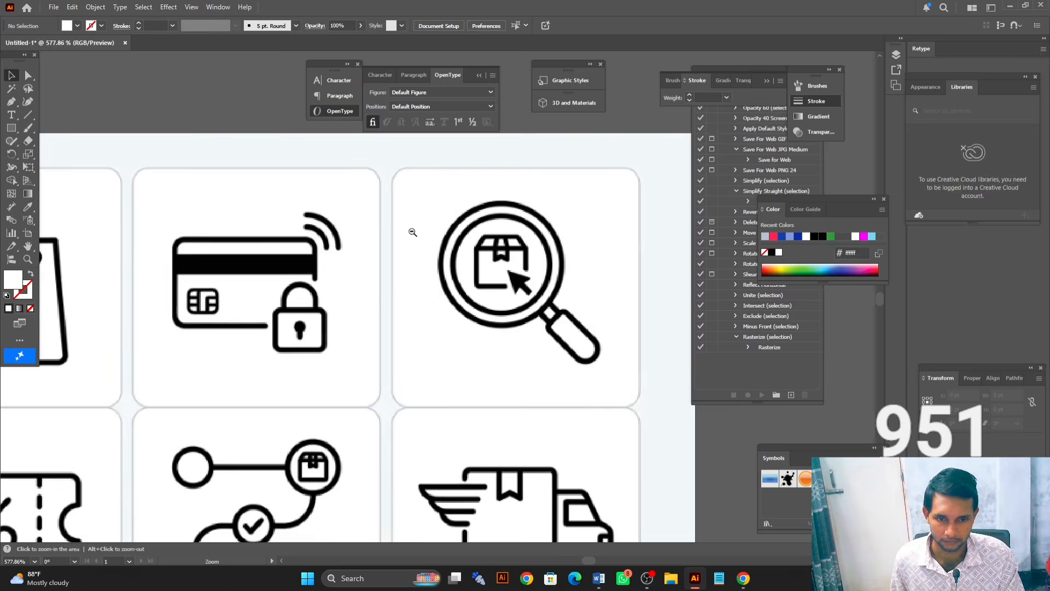
{"action": "left_click_drag", "start_coordinate": [295, 279], "coordinate": [381, 285]}
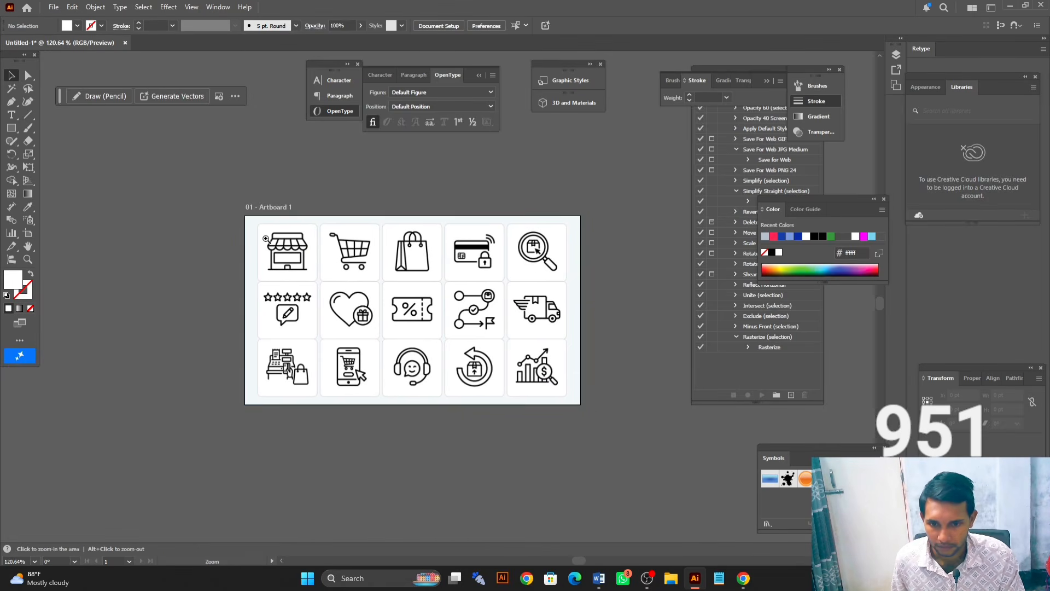
{"action": "left_click_drag", "start_coordinate": [264, 238], "coordinate": [602, 247]}
{"action": "left_click_drag", "start_coordinate": [526, 249], "coordinate": [416, 212]}
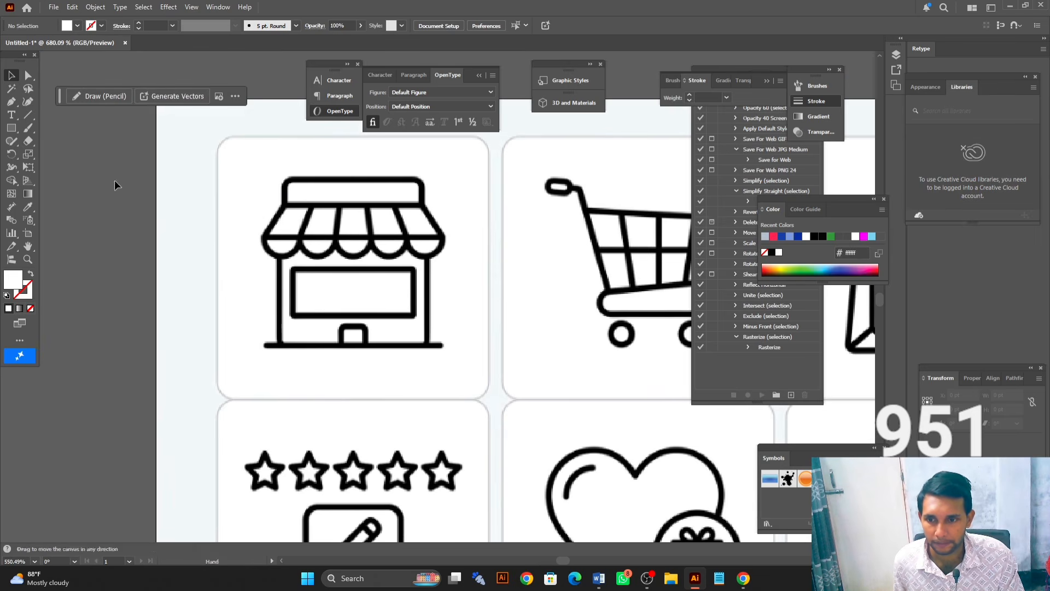
Trace the discount coupon icon with the Pen tool, about 27 pt down its lower-left side and along its bottom edge
{"action": "left_click", "coordinate": [15, 101]}
{"action": "left_click", "coordinate": [359, 182]}
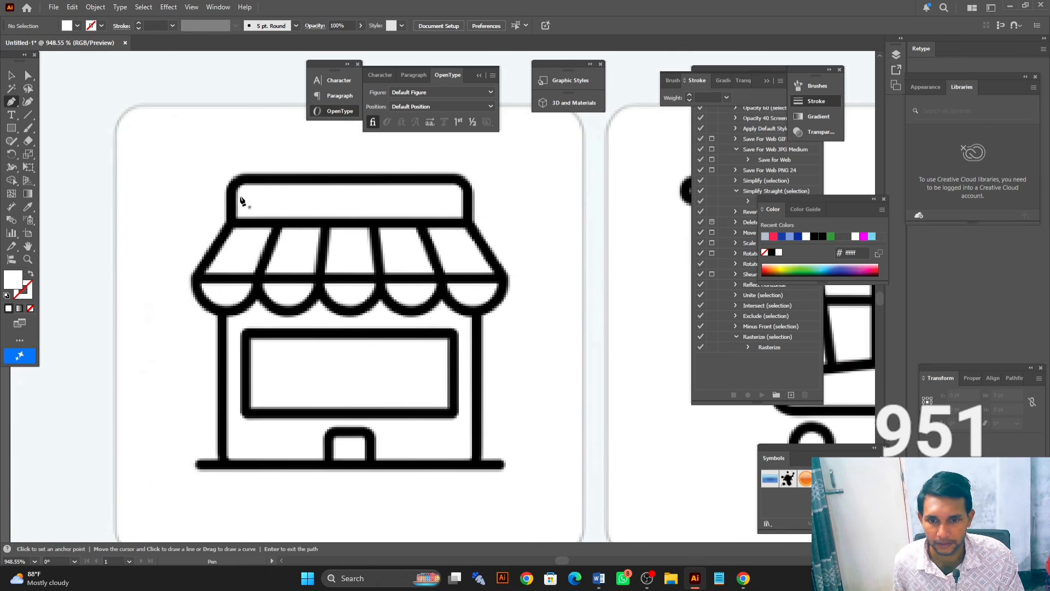
{"action": "left_click_drag", "start_coordinate": [516, 240], "coordinate": [312, 268]}
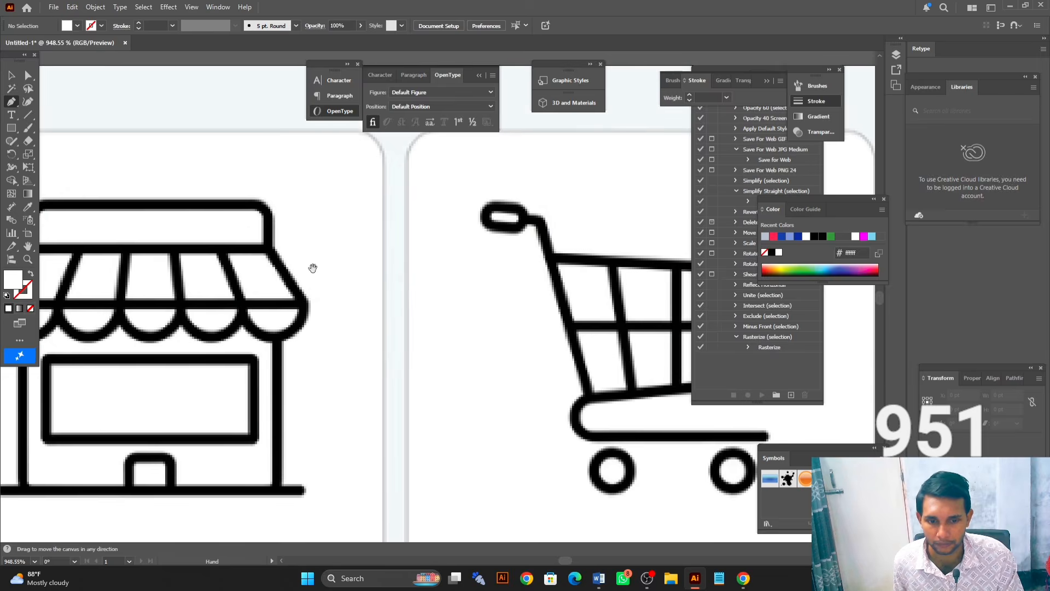
{"action": "left_click_drag", "start_coordinate": [467, 264], "coordinate": [239, 181]}
{"action": "left_click_drag", "start_coordinate": [467, 212], "coordinate": [425, 211]}
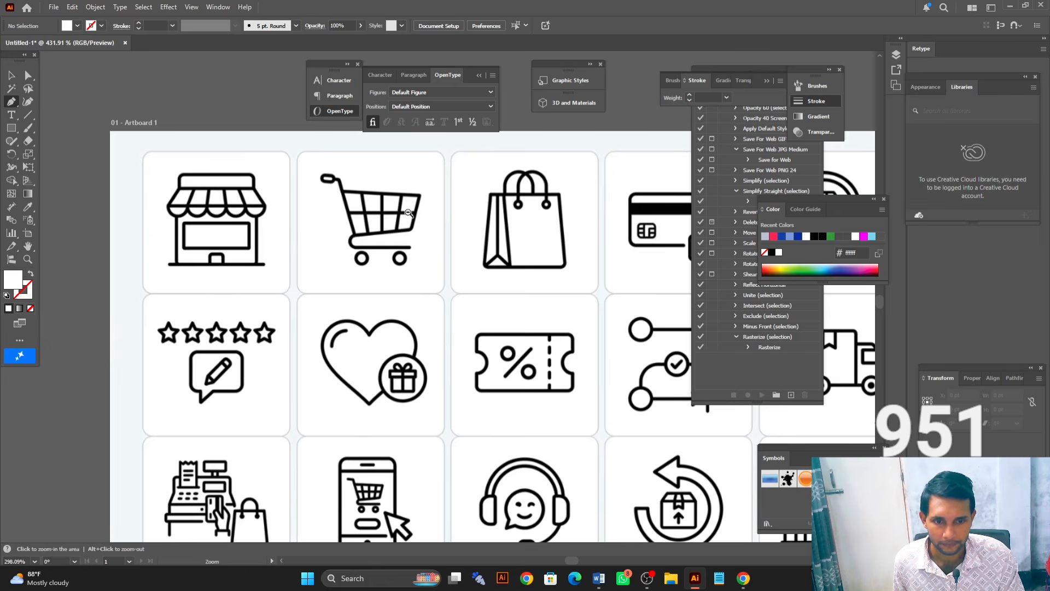
{"action": "left_click_drag", "start_coordinate": [495, 296], "coordinate": [472, 297]}
{"action": "left_click_drag", "start_coordinate": [472, 296], "coordinate": [392, 194]}
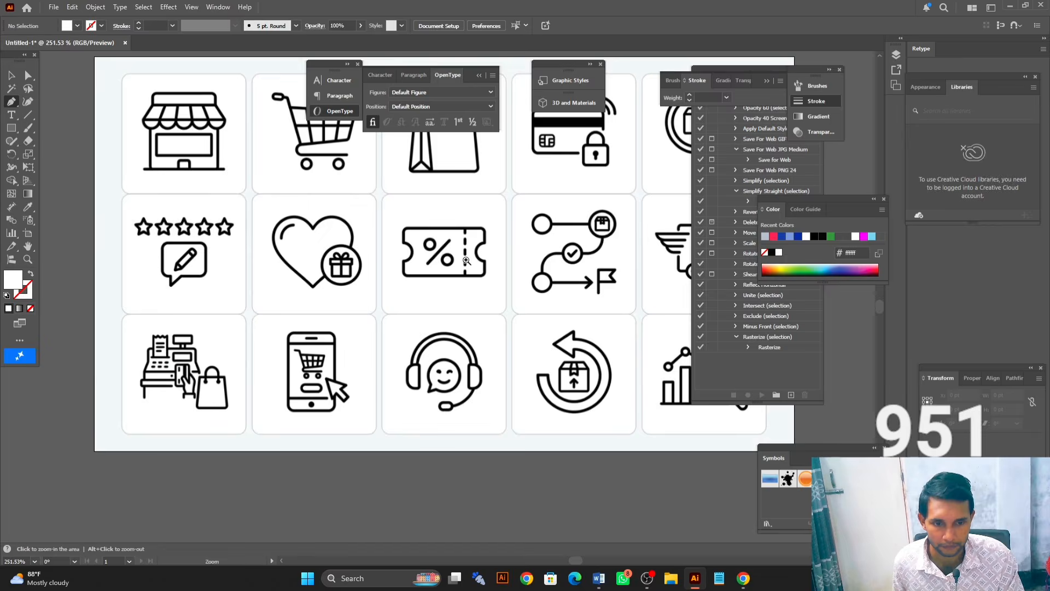
{"action": "left_click_drag", "start_coordinate": [465, 261], "coordinate": [615, 263]}
{"action": "left_click_drag", "start_coordinate": [388, 314], "coordinate": [393, 379]}
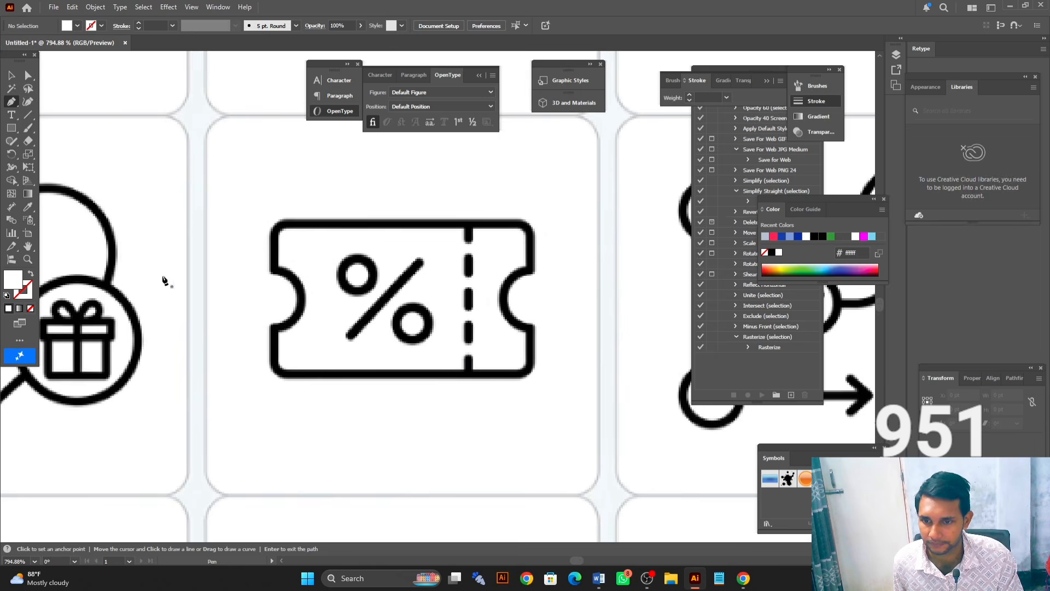
{"action": "left_click_drag", "start_coordinate": [241, 324], "coordinate": [352, 329]}
{"action": "left_click", "coordinate": [285, 326]}
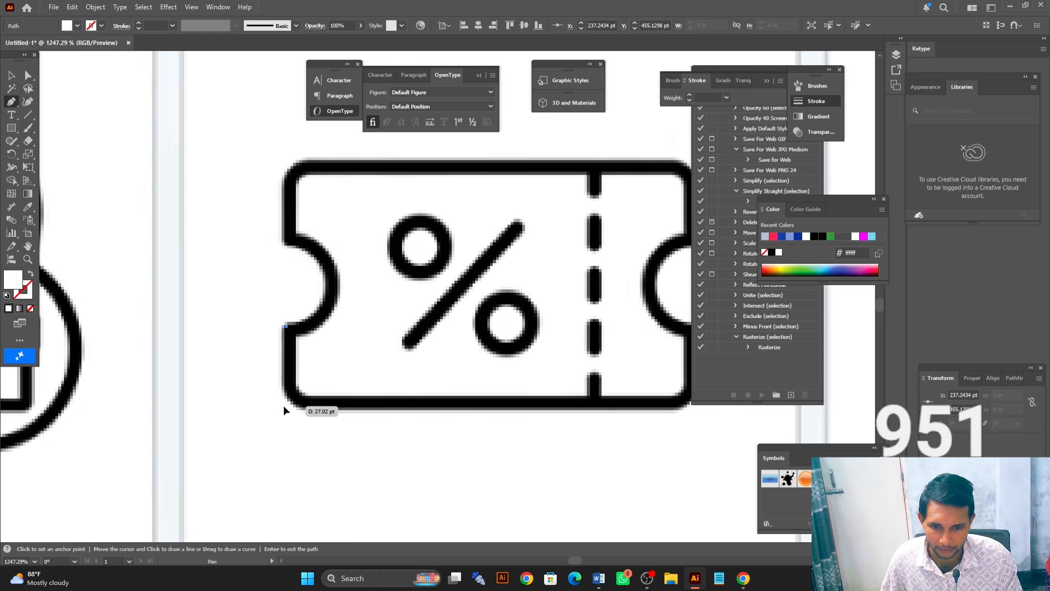
{"action": "left_click", "coordinate": [285, 405]}
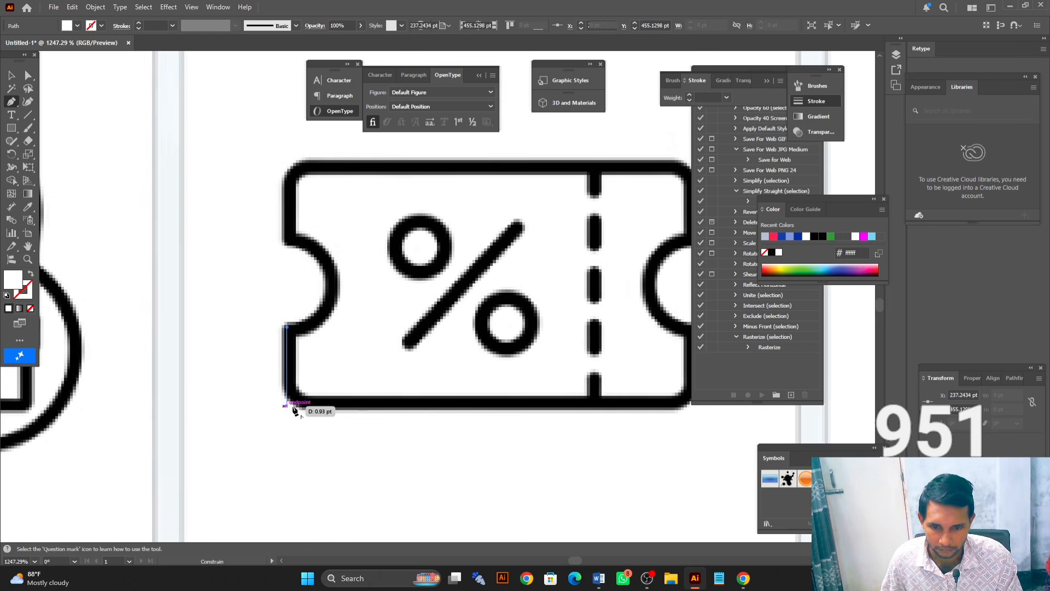
{"action": "left_click", "coordinate": [687, 412], "text": "shift"}
{"action": "left_click_drag", "start_coordinate": [634, 390], "coordinate": [459, 388]}
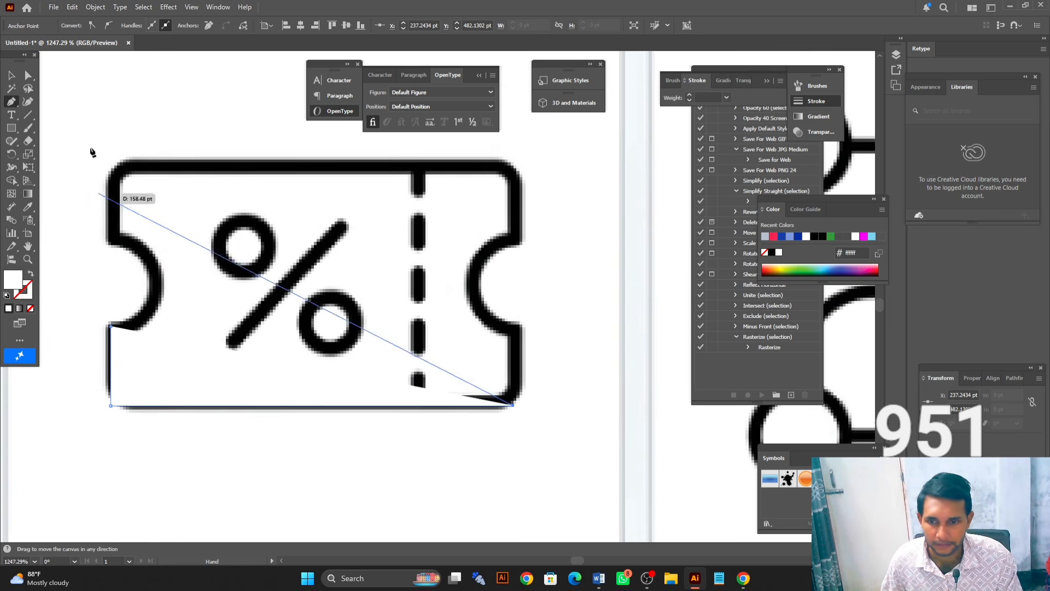
Give the coupon outline path a black 000000 stroke and no fill
{"action": "left_click", "coordinate": [31, 277]}
{"action": "left_click", "coordinate": [10, 309]}
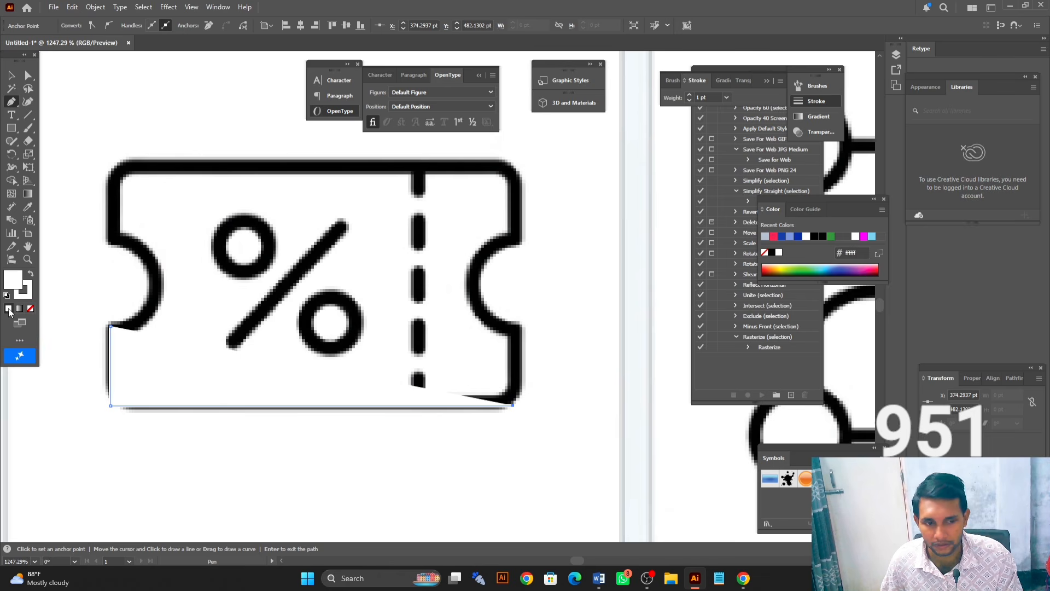
{"action": "left_click", "coordinate": [819, 239]}
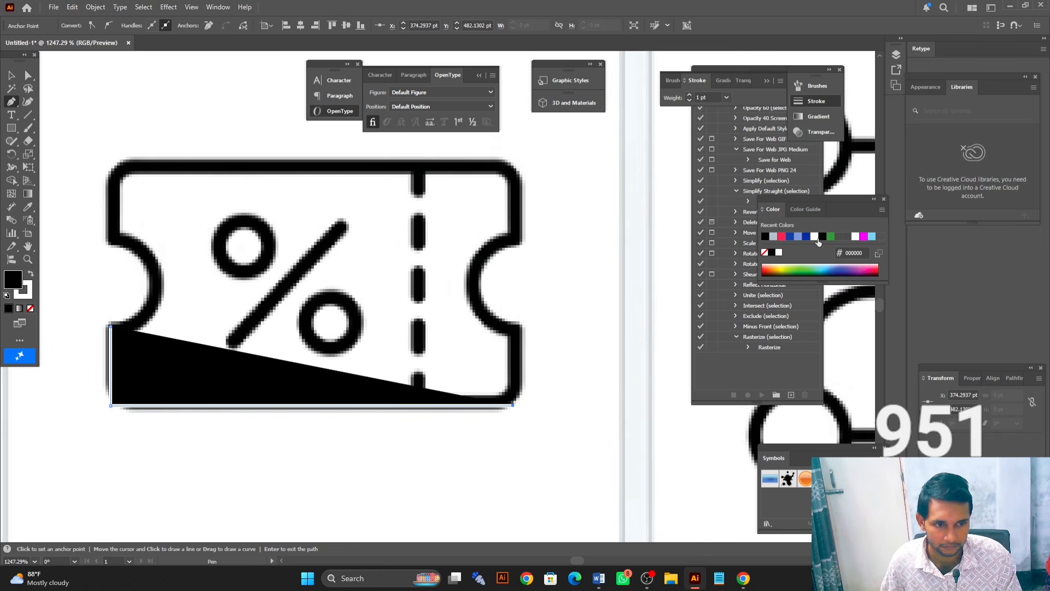
{"action": "left_click", "coordinate": [31, 275]}
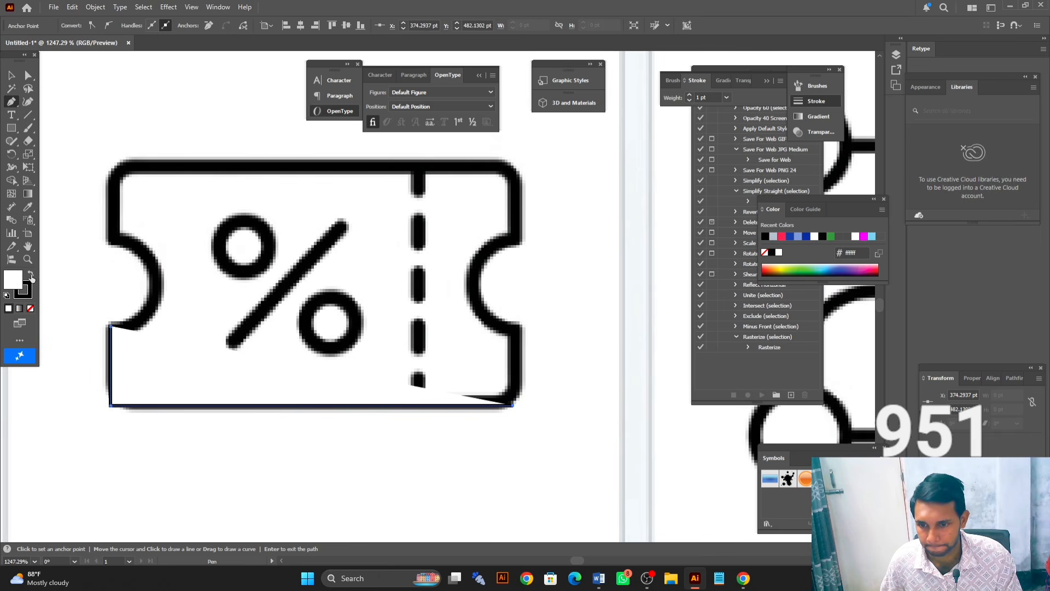
{"action": "left_click", "coordinate": [30, 309]}
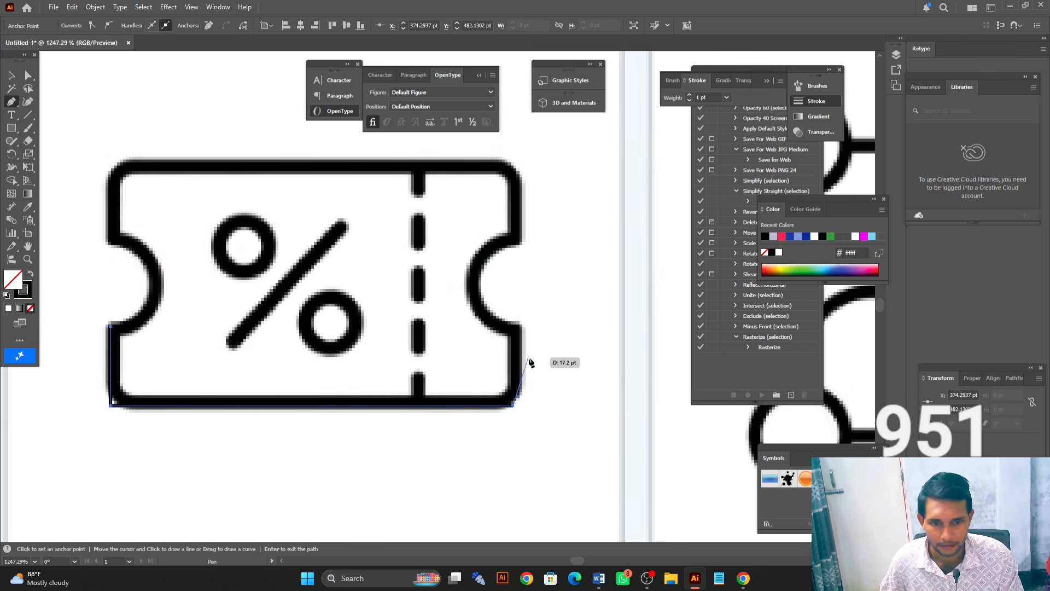
Give the coupon outline path a blue stroke with a 9 pt weight and no fill
{"action": "left_click", "coordinate": [805, 238]}
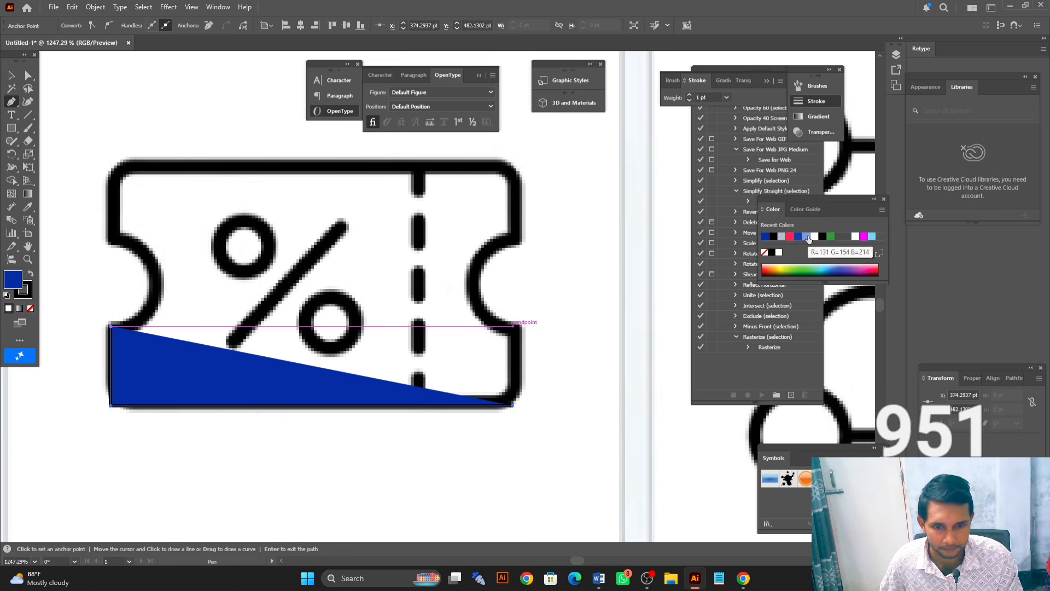
{"action": "left_click", "coordinate": [30, 274]}
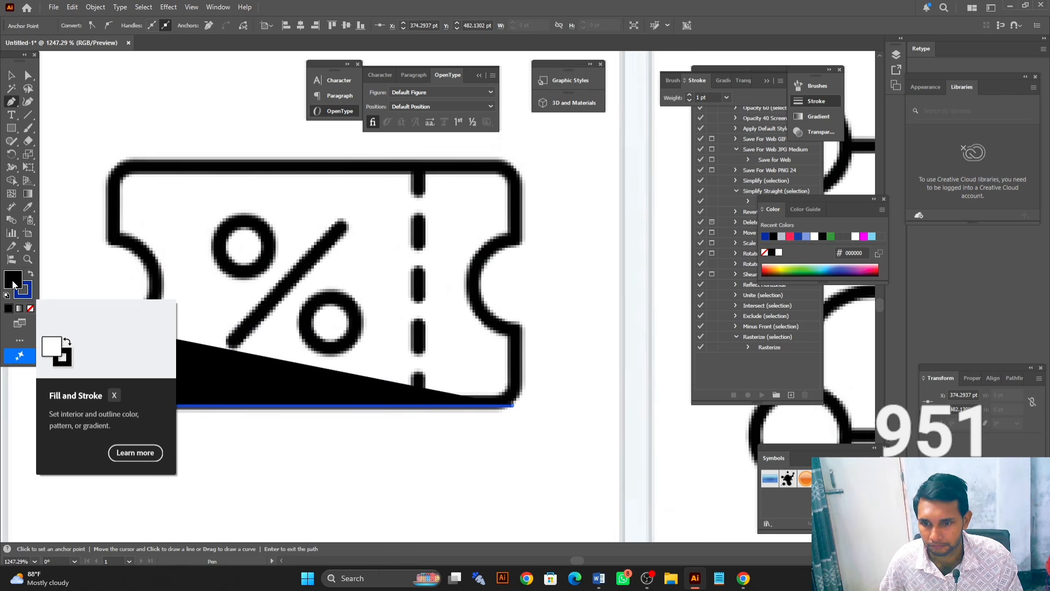
{"action": "left_click", "coordinate": [30, 310]}
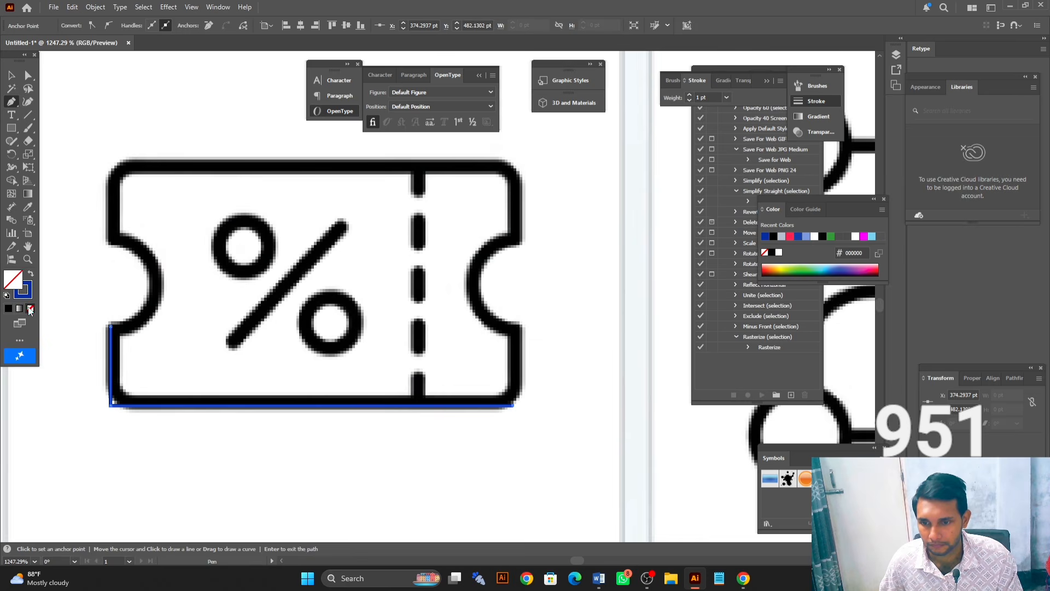
{"action": "left_click", "coordinate": [30, 274]}
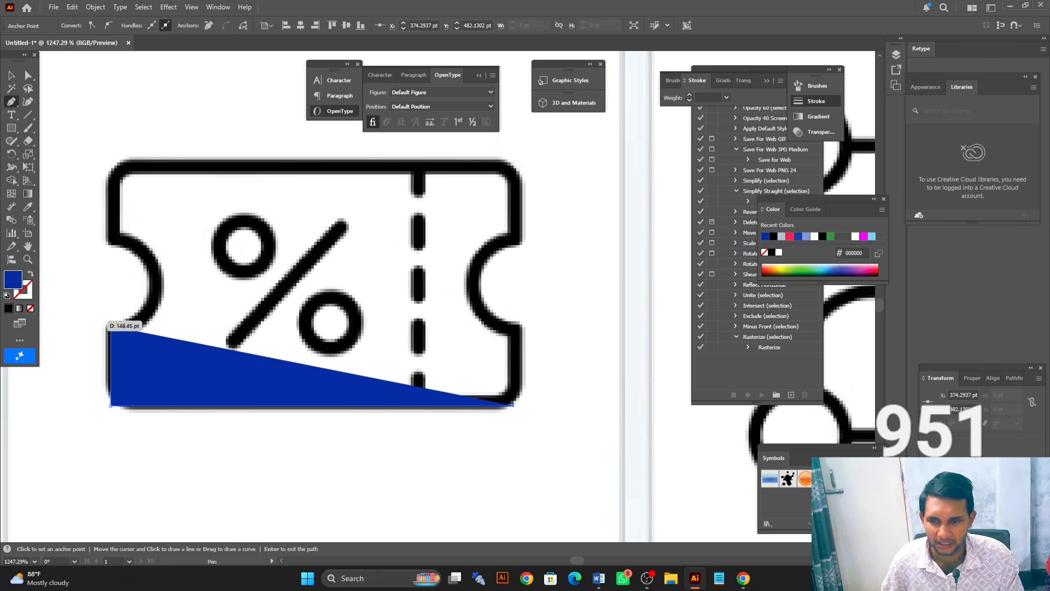
{"action": "left_click", "coordinate": [30, 272]}
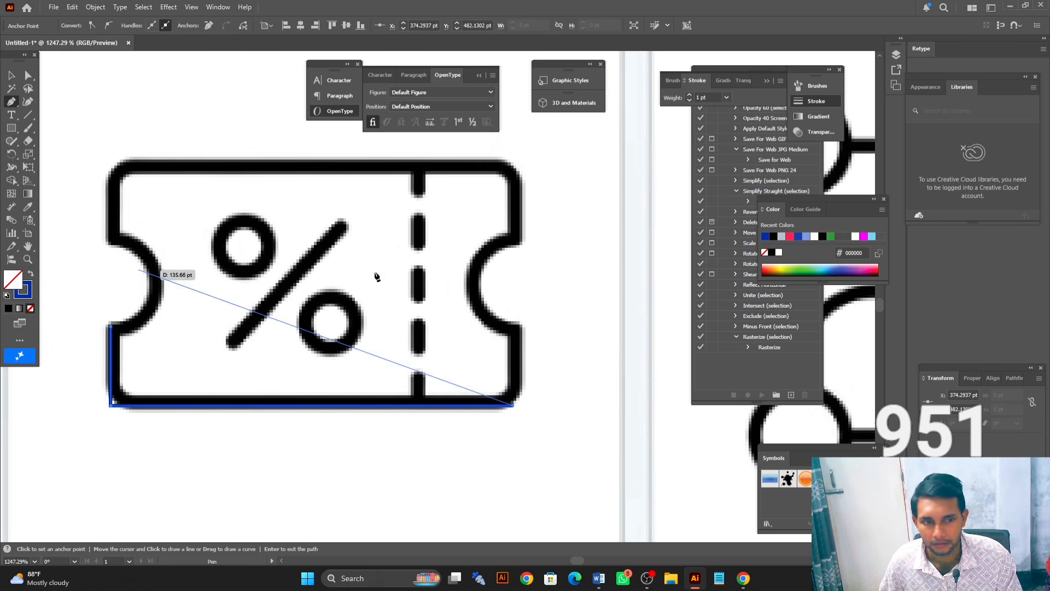
{"action": "left_click", "coordinate": [513, 325]}
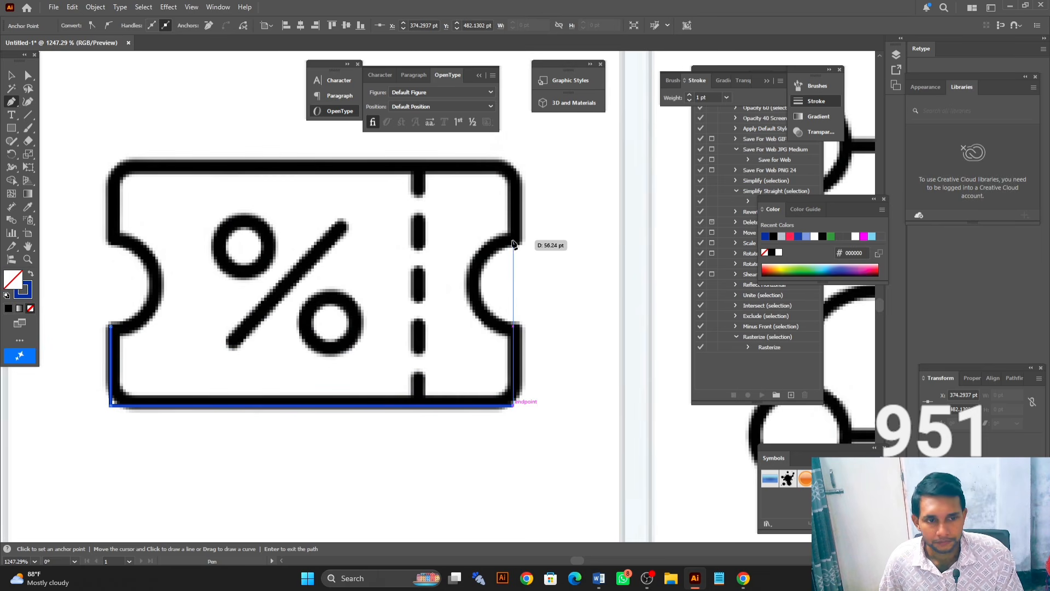
{"action": "left_click", "coordinate": [726, 98]}
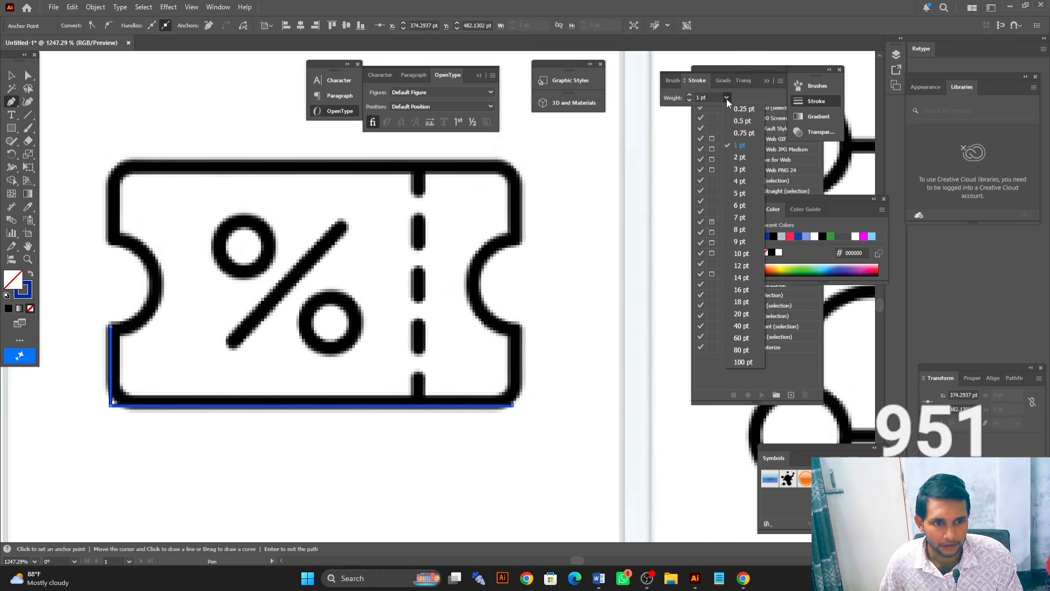
{"action": "left_click", "coordinate": [740, 242]}
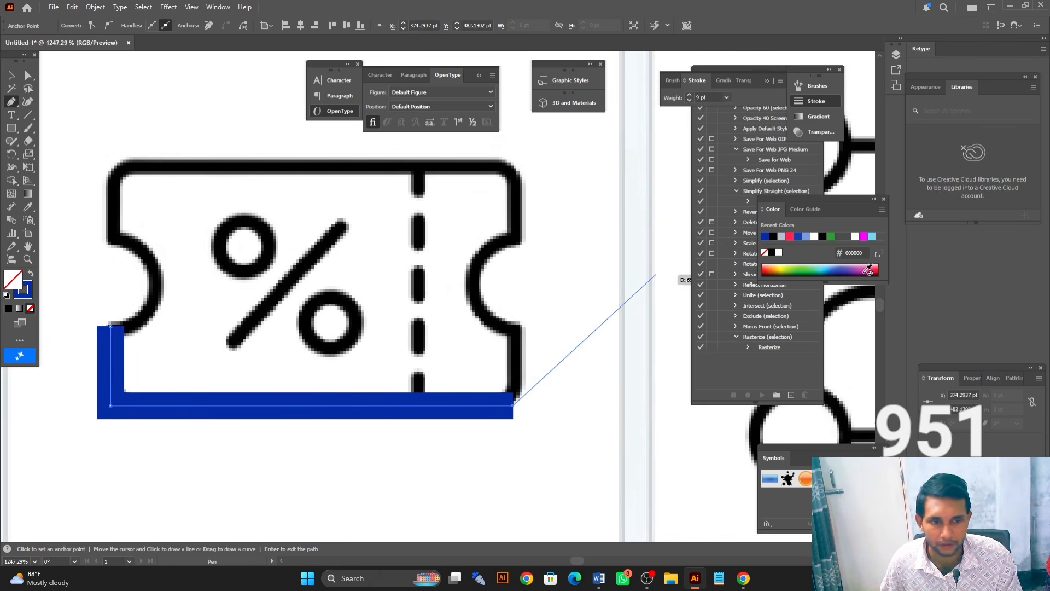
Extend the coupon outline straight up its right side to the top corner, with anchor points at both ends of the notch
{"action": "left_click", "coordinate": [514, 326]}
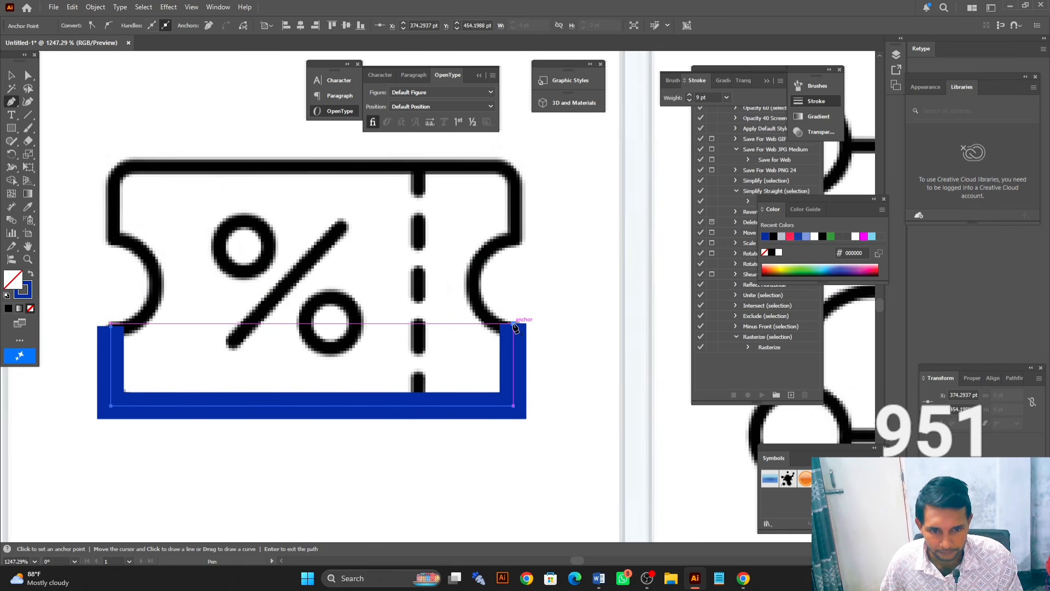
{"action": "left_click", "coordinate": [514, 237]}
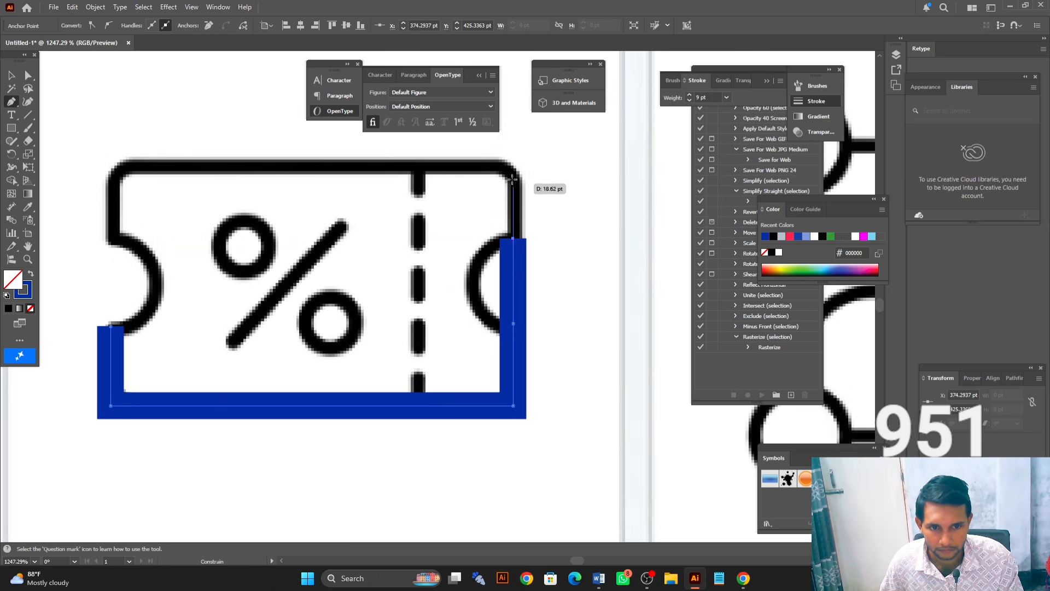
{"action": "left_click", "coordinate": [513, 162]}
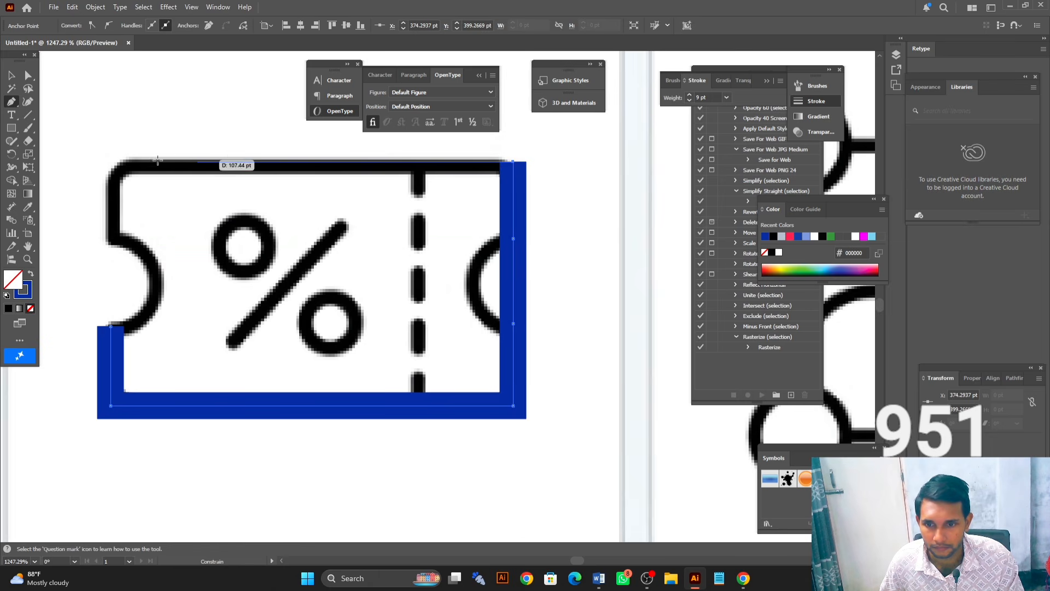
{"action": "left_click", "coordinate": [106, 161]}
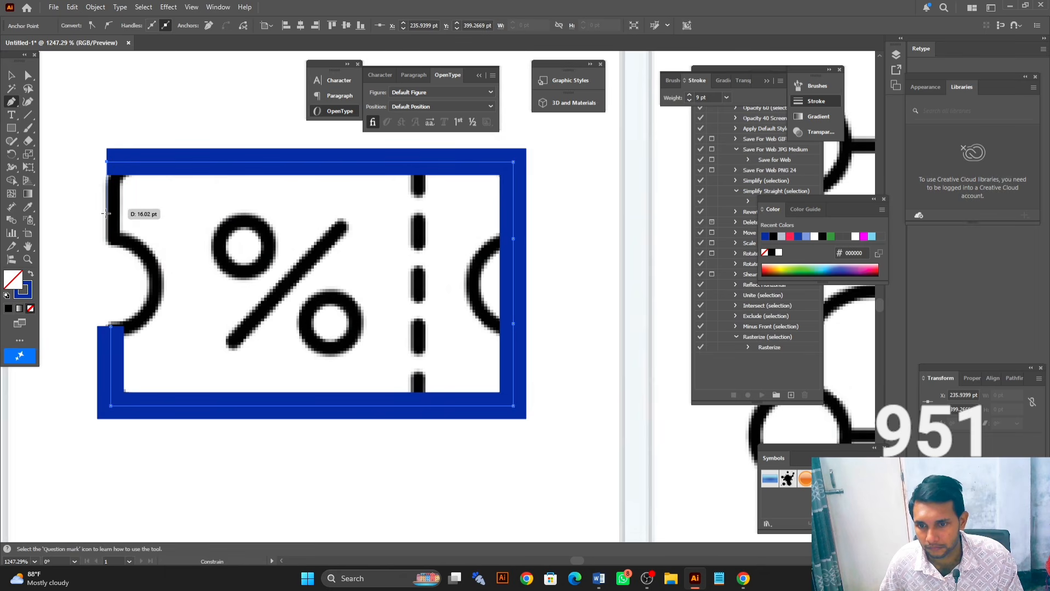
{"action": "left_click", "coordinate": [104, 239]}
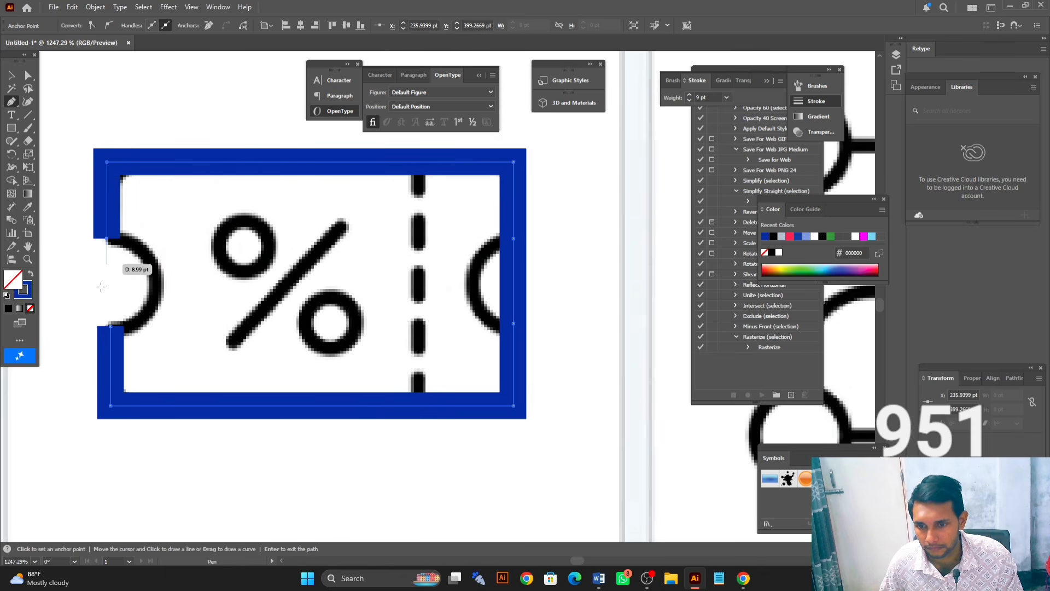
{"action": "left_click", "coordinate": [111, 326]}
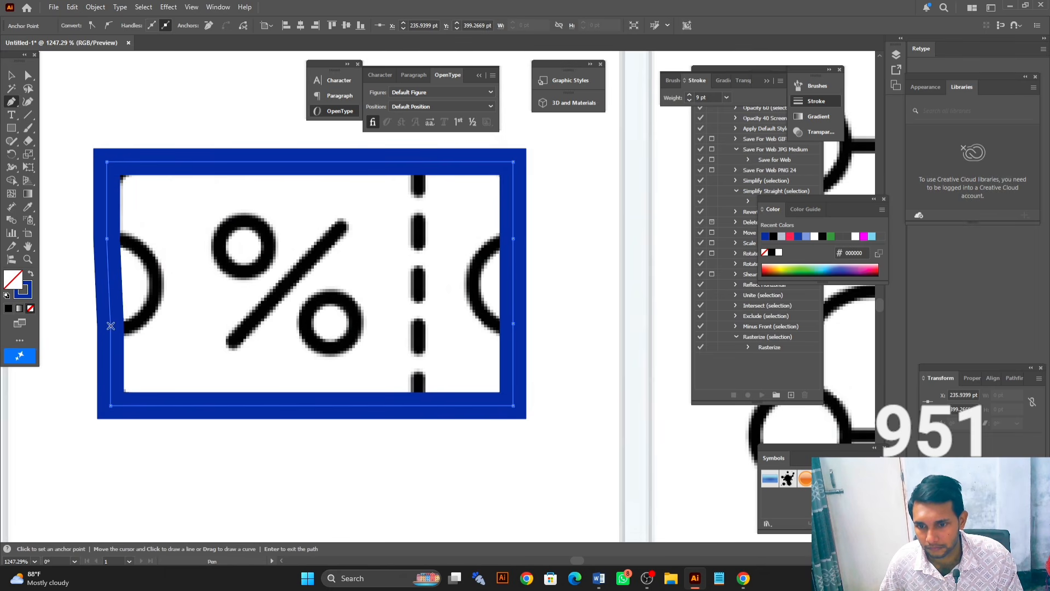
{"action": "left_click", "coordinate": [110, 271], "text": "ctrl"}
{"action": "key", "text": "Delete"}
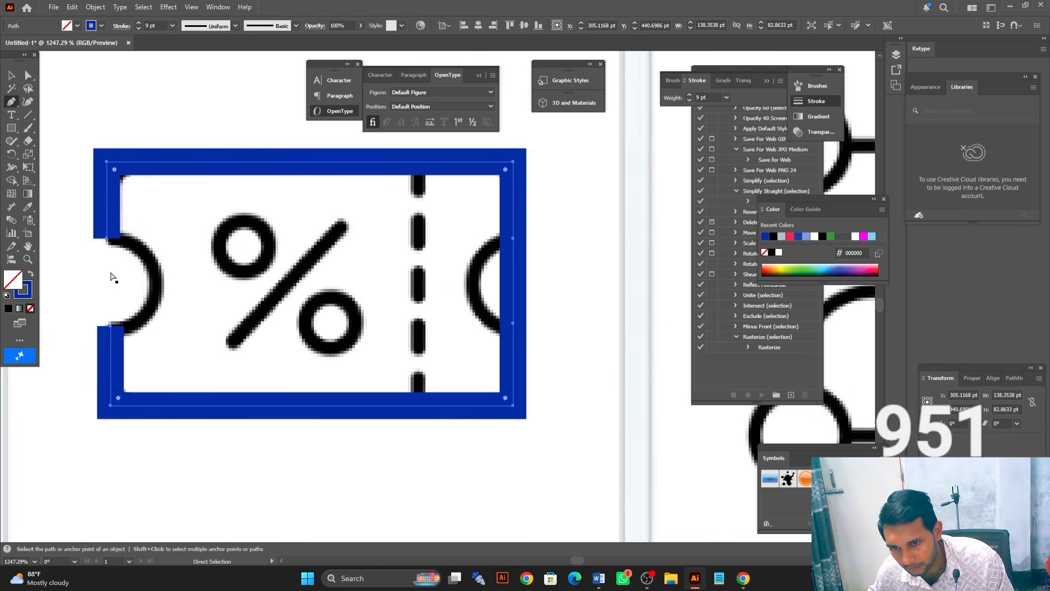
{"action": "key", "text": "BackSpace"}
{"action": "key", "text": "BackSpace"}
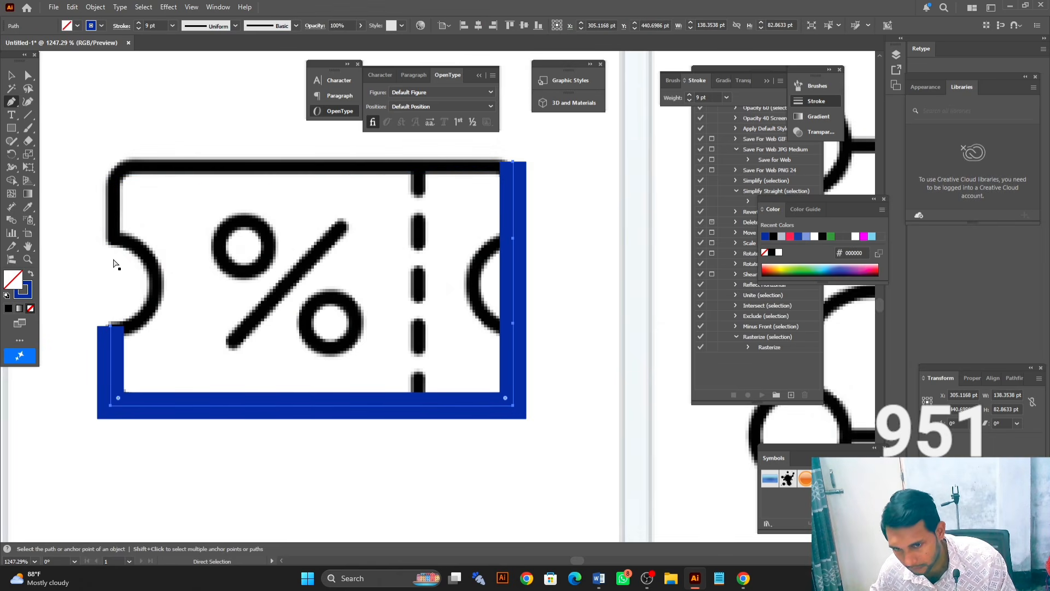
Close the outline along the coupon's top edge and left side with anchors at the notch ends, forming a rectangle about 137 by 83 pt
{"action": "left_click", "coordinate": [110, 161]}
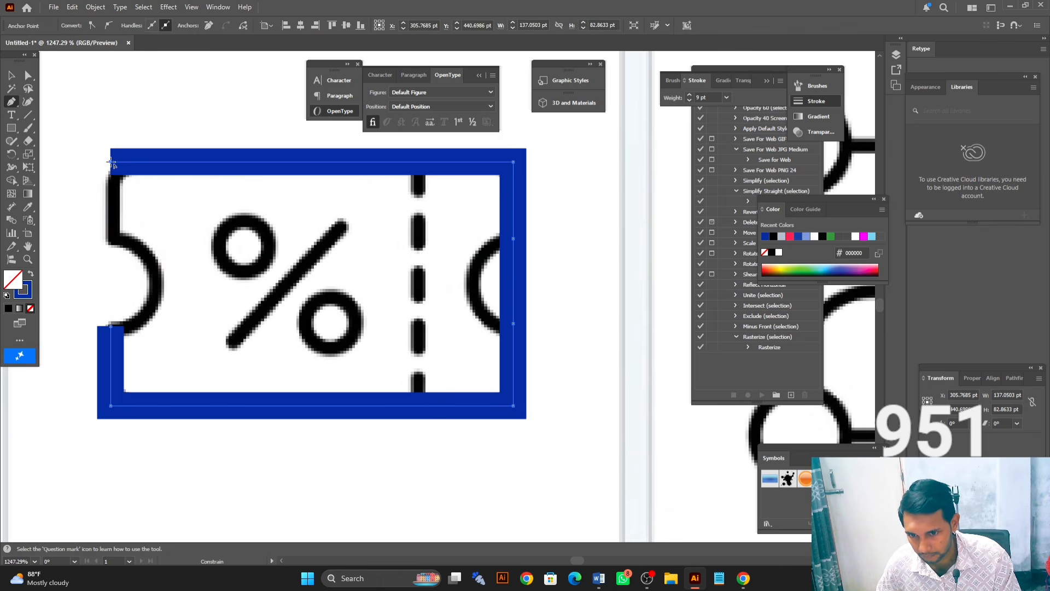
{"action": "left_click", "coordinate": [110, 242]}
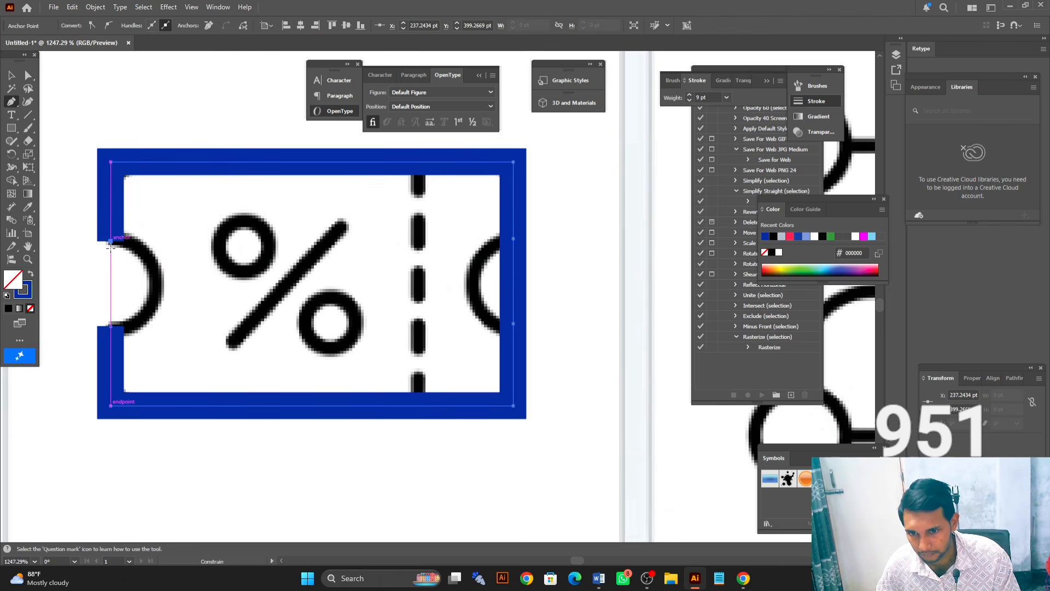
{"action": "left_click", "coordinate": [111, 326]}
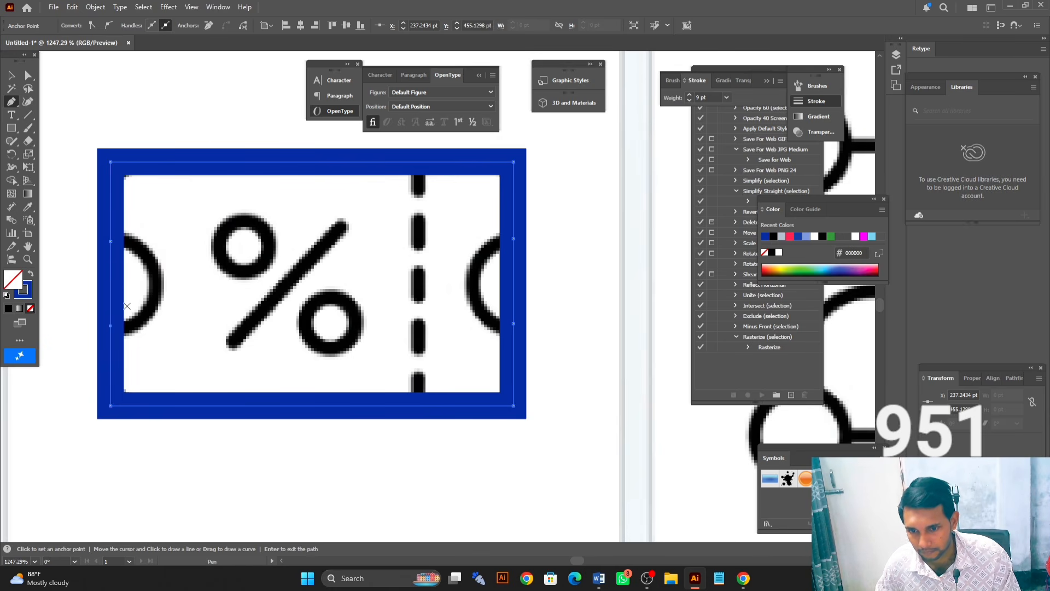
Bend the segments between the notch anchors on both sides of the coupon inward into round notches with the Curvature tool
{"action": "scroll", "coordinate": [127, 306], "scroll_direction": "down", "scroll_amount": 2}
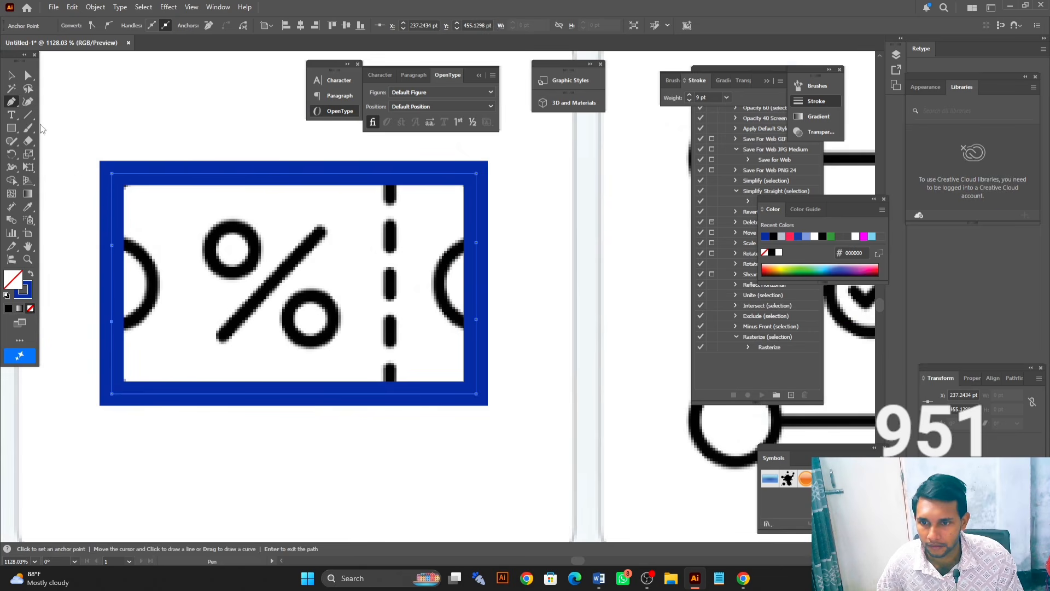
{"action": "left_click", "coordinate": [28, 101]}
{"action": "left_click_drag", "start_coordinate": [112, 279], "coordinate": [146, 284]}
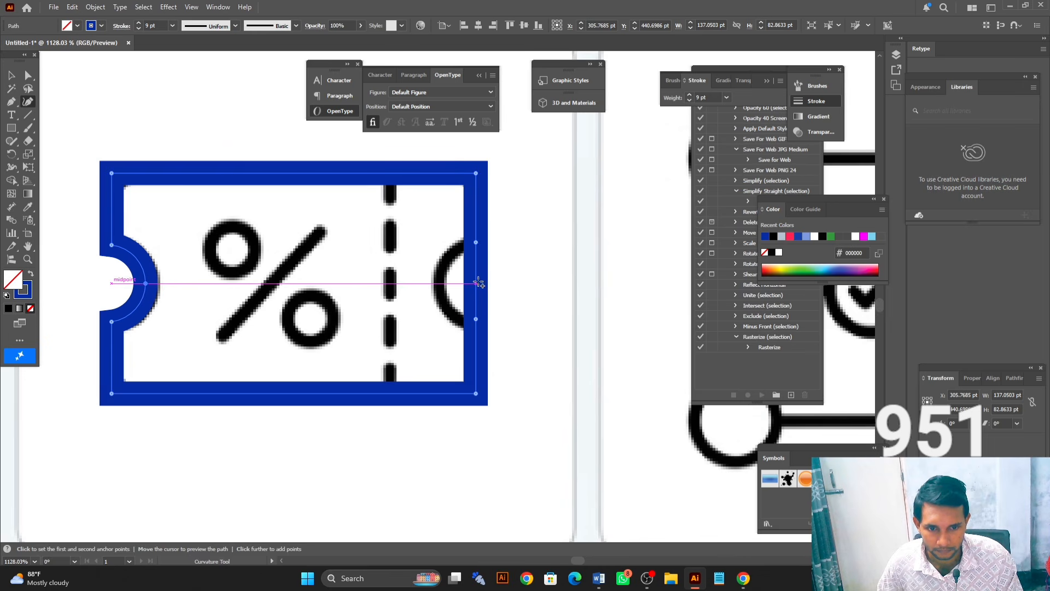
{"action": "left_click_drag", "start_coordinate": [477, 283], "coordinate": [444, 284]}
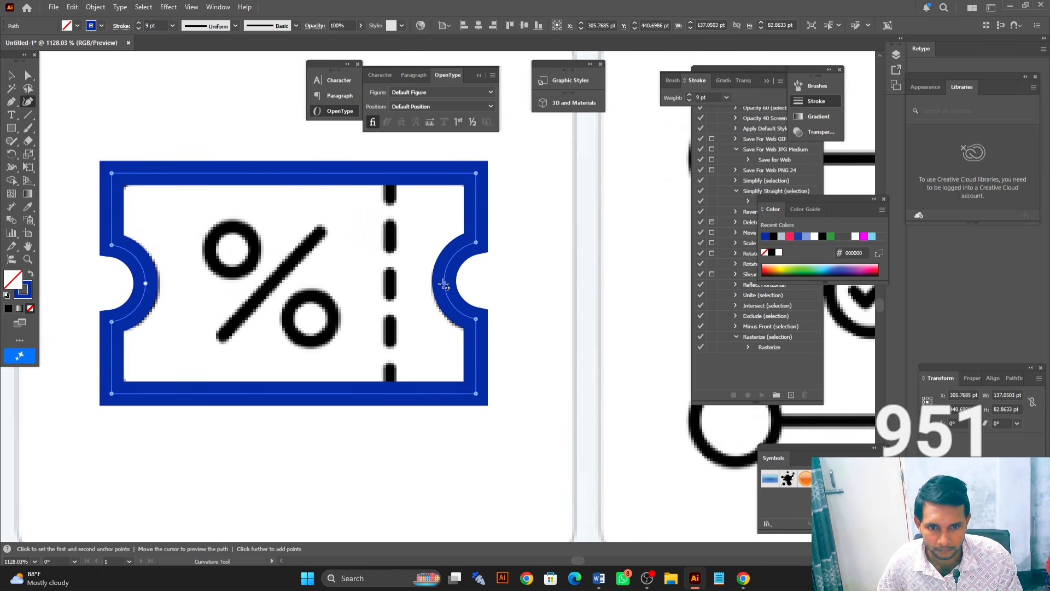
Trace the percent sign's slash with a diagonal line about 58 pt long
{"action": "left_click", "coordinate": [32, 117]}
{"action": "left_click_drag", "start_coordinate": [323, 232], "coordinate": [217, 343]}
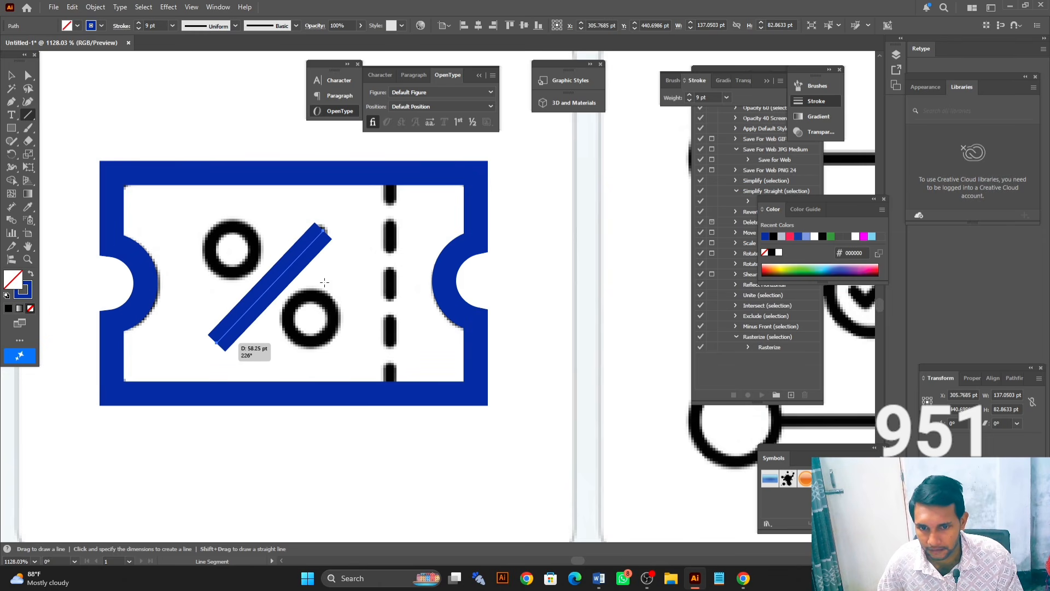
{"action": "left_click", "coordinate": [11, 75]}
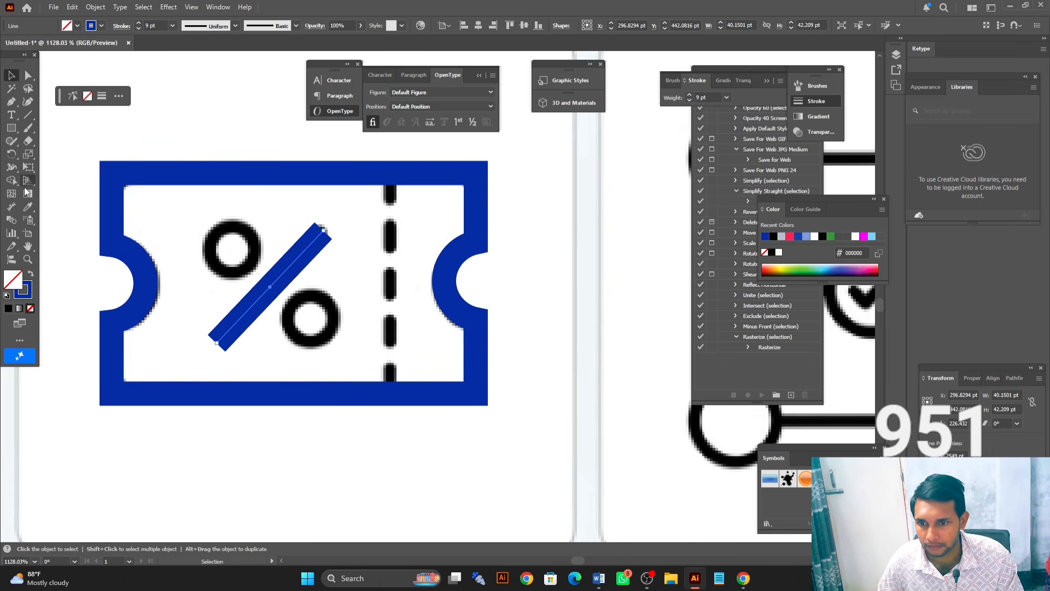
Draw a circle about 20.6 pt in diameter over the percent sign's upper circle and place a copy over the lower one
{"action": "key", "text": "l"}
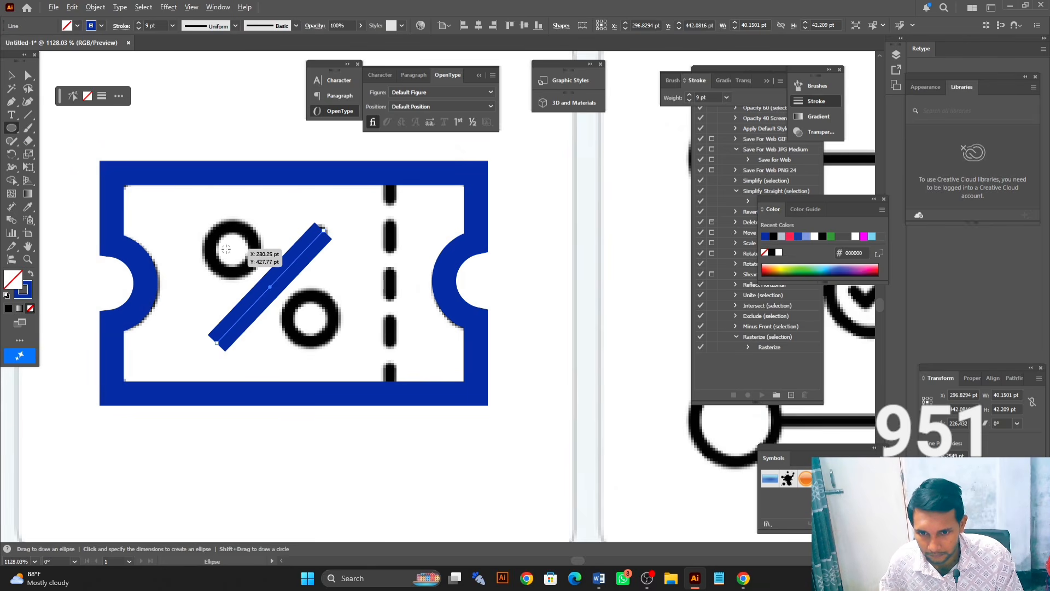
{"action": "left_click_drag", "start_coordinate": [226, 249], "coordinate": [256, 225]}
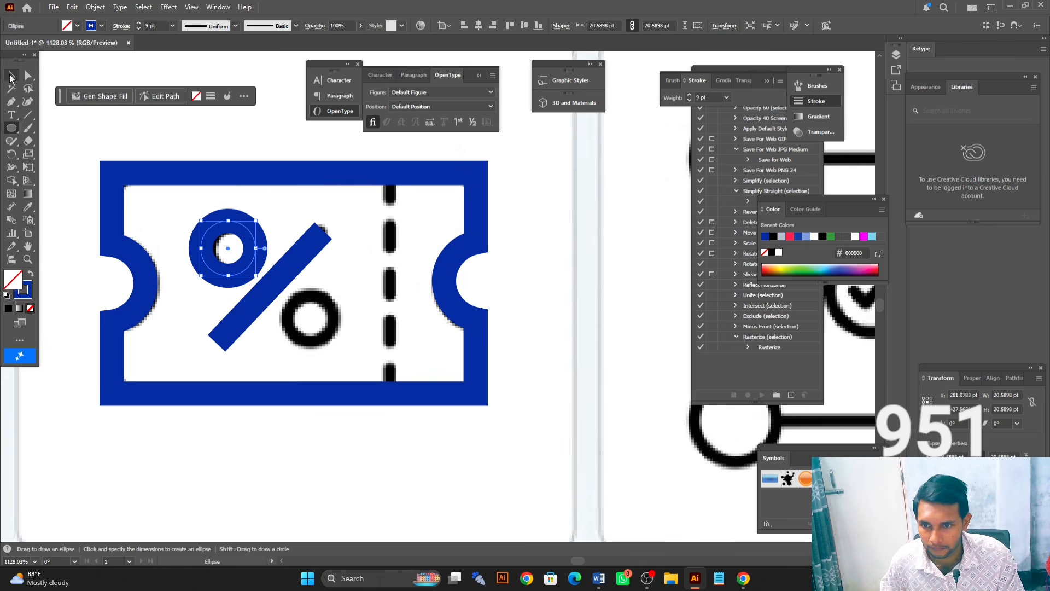
{"action": "left_click", "coordinate": [11, 76]}
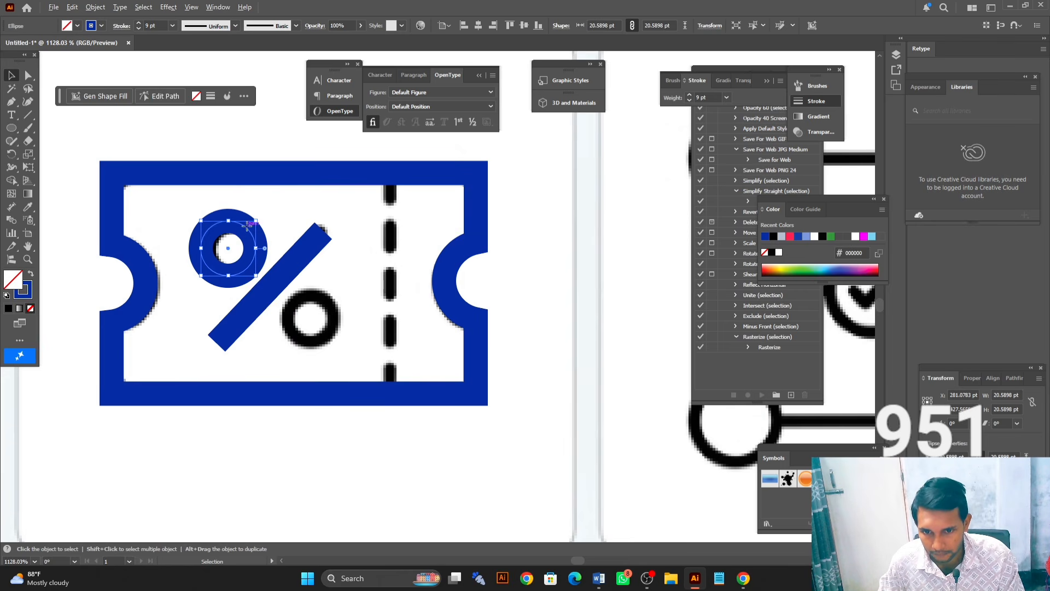
{"action": "left_click_drag", "start_coordinate": [248, 225], "coordinate": [335, 307]}
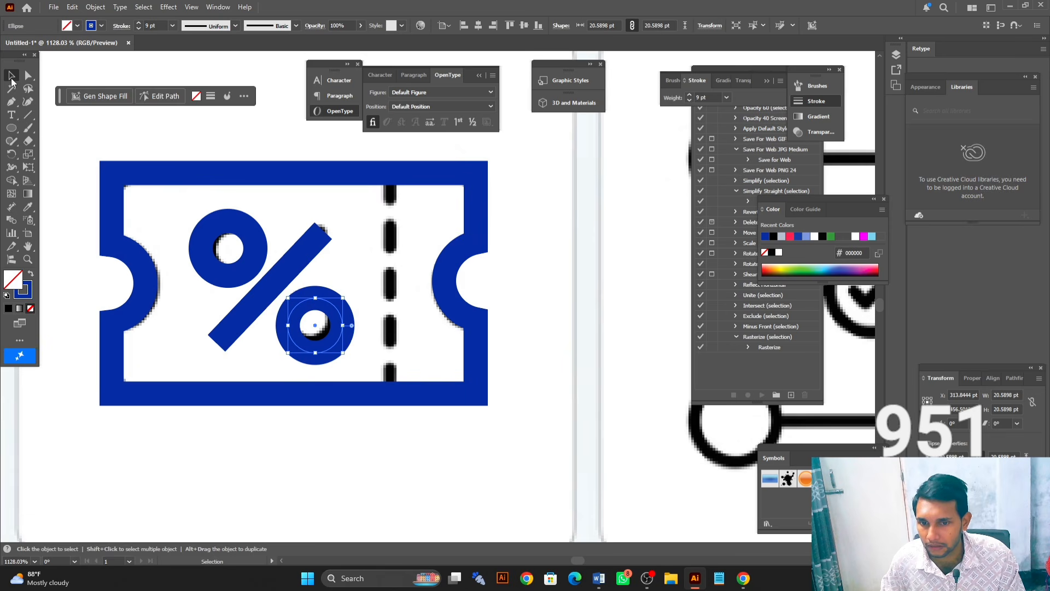
Apply round caps to the stroke of the percent sign's slash
{"action": "left_click", "coordinate": [296, 267]}
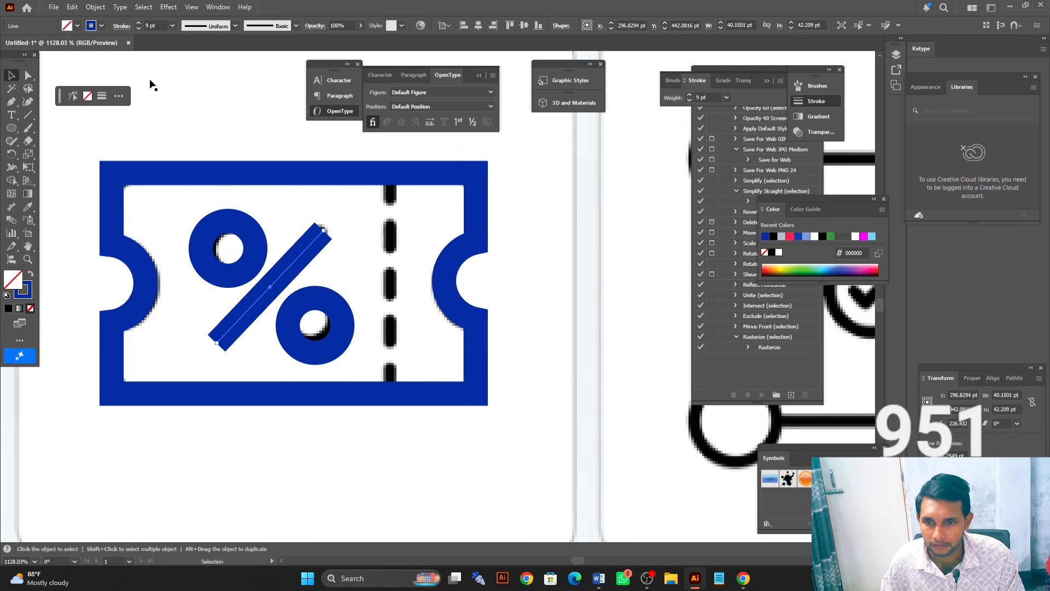
{"action": "left_click", "coordinate": [122, 26]}
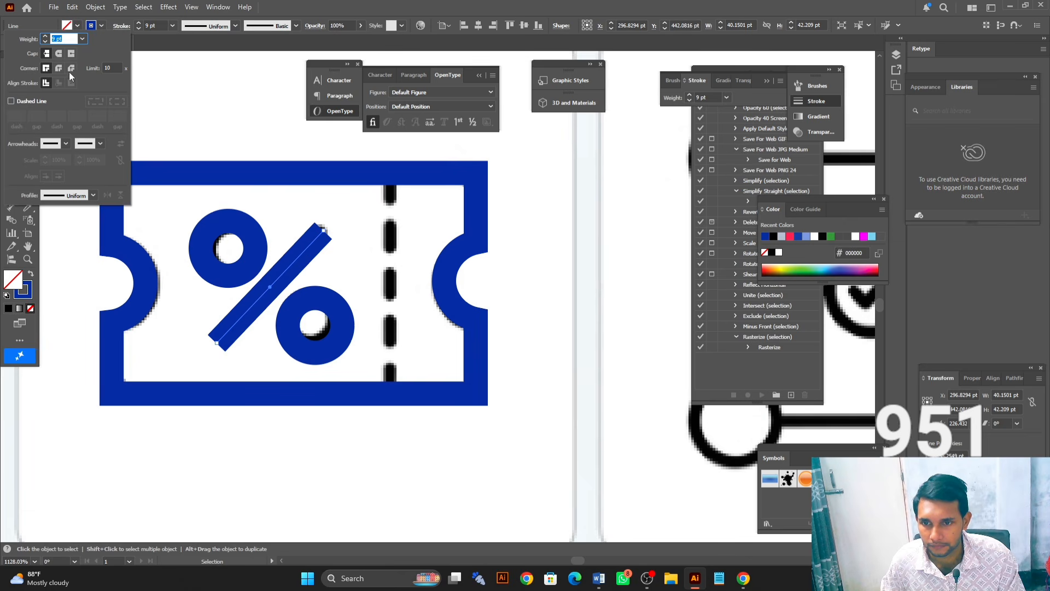
{"action": "left_click", "coordinate": [59, 54]}
{"action": "left_click", "coordinate": [582, 237]}
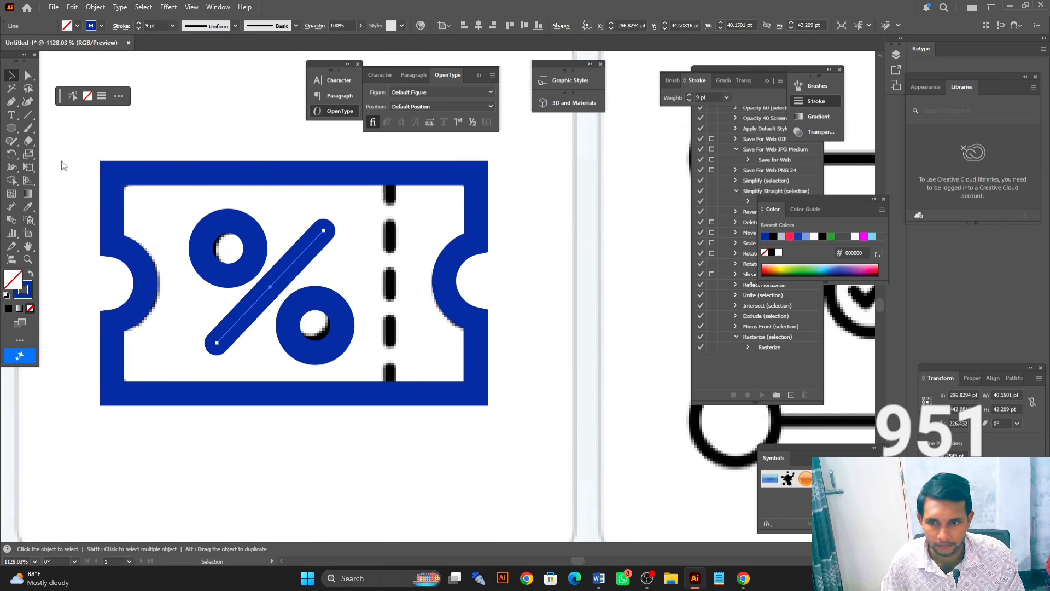
Draw a vertical line about 79 pt long over the coupon's perforation and give it a dashed stroke with 12 pt dashes
{"action": "left_click", "coordinate": [28, 115]}
{"action": "left_click_drag", "start_coordinate": [394, 175], "coordinate": [393, 387]}
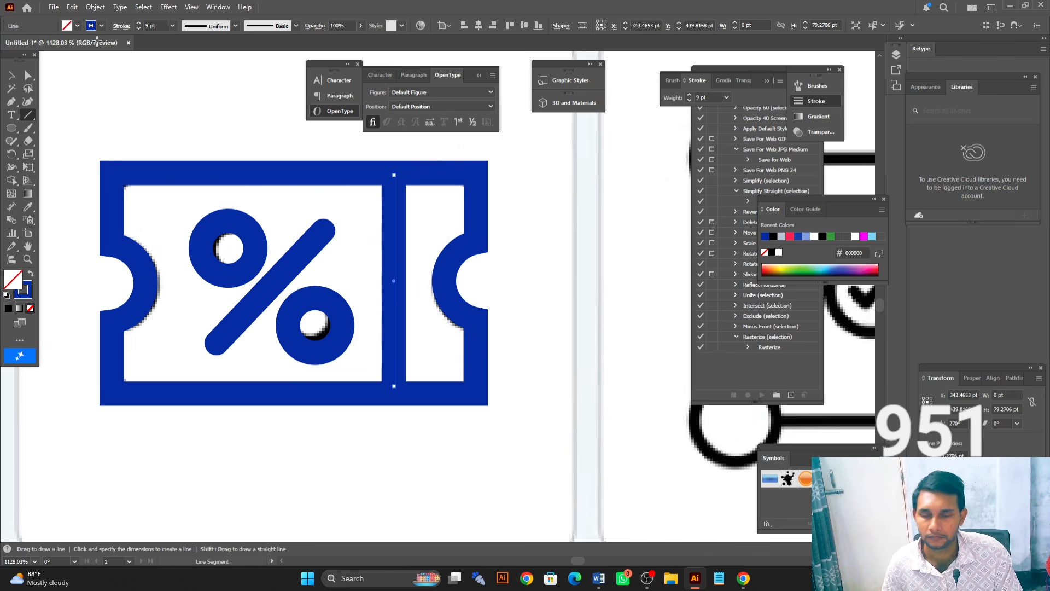
{"action": "left_click", "coordinate": [122, 27]}
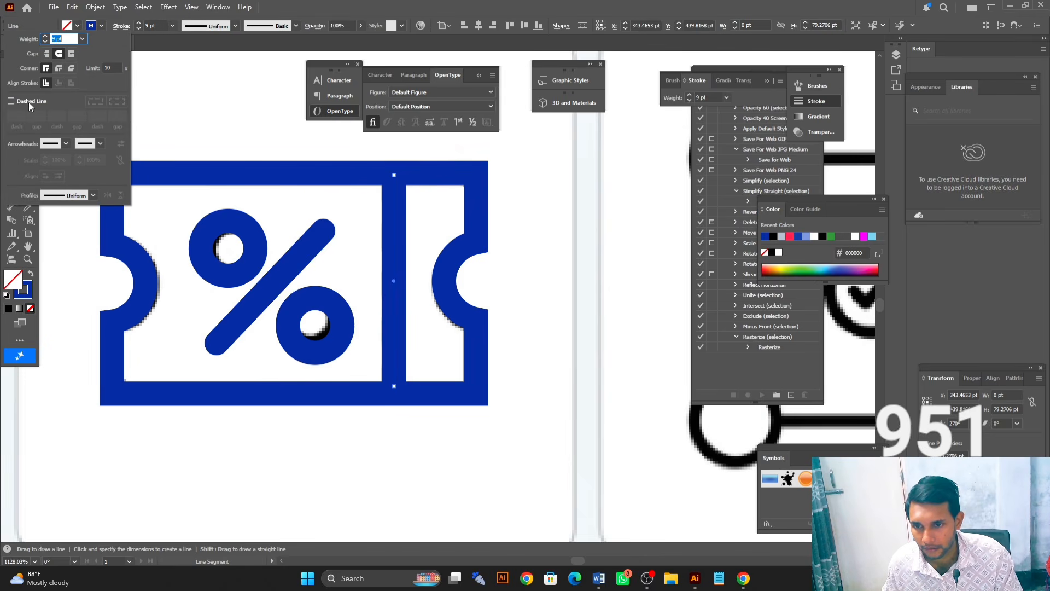
{"action": "left_click", "coordinate": [11, 102]}
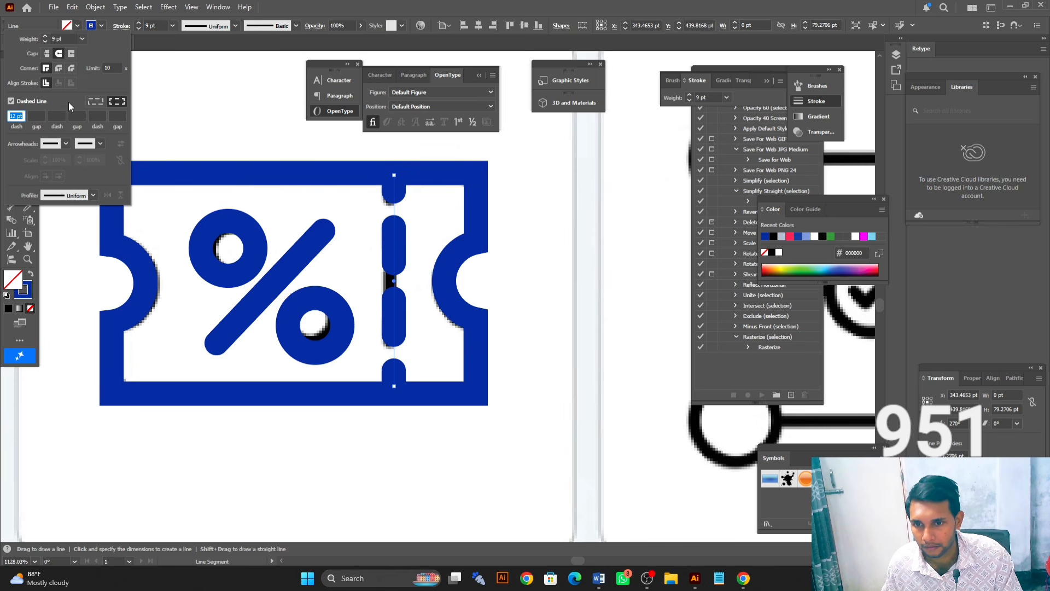
{"action": "scroll", "coordinate": [19, 114], "scroll_direction": "up", "scroll_amount": 5}
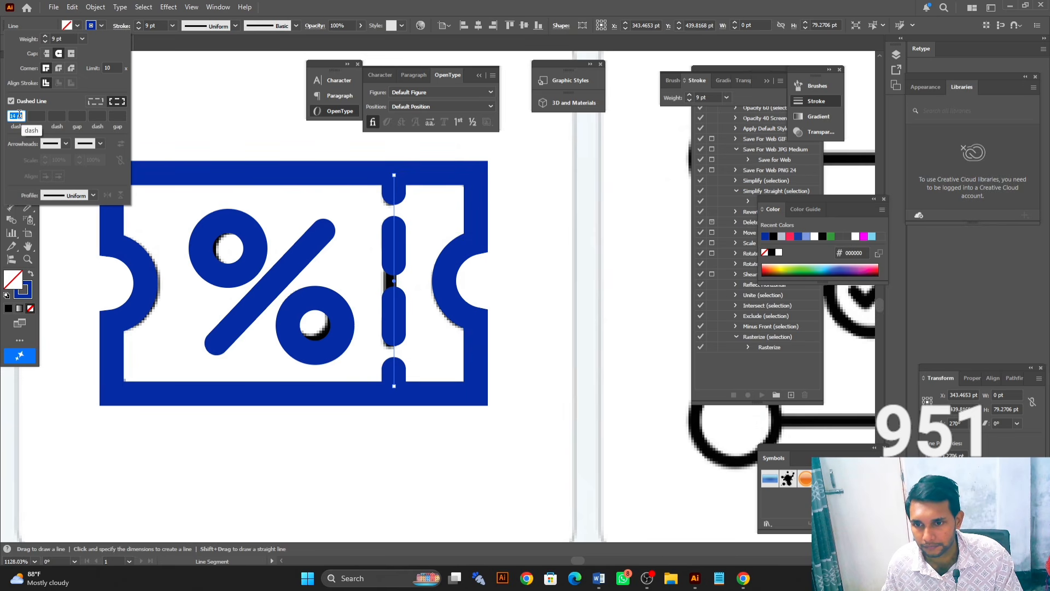
{"action": "scroll", "coordinate": [20, 115], "scroll_direction": "down", "scroll_amount": 7}
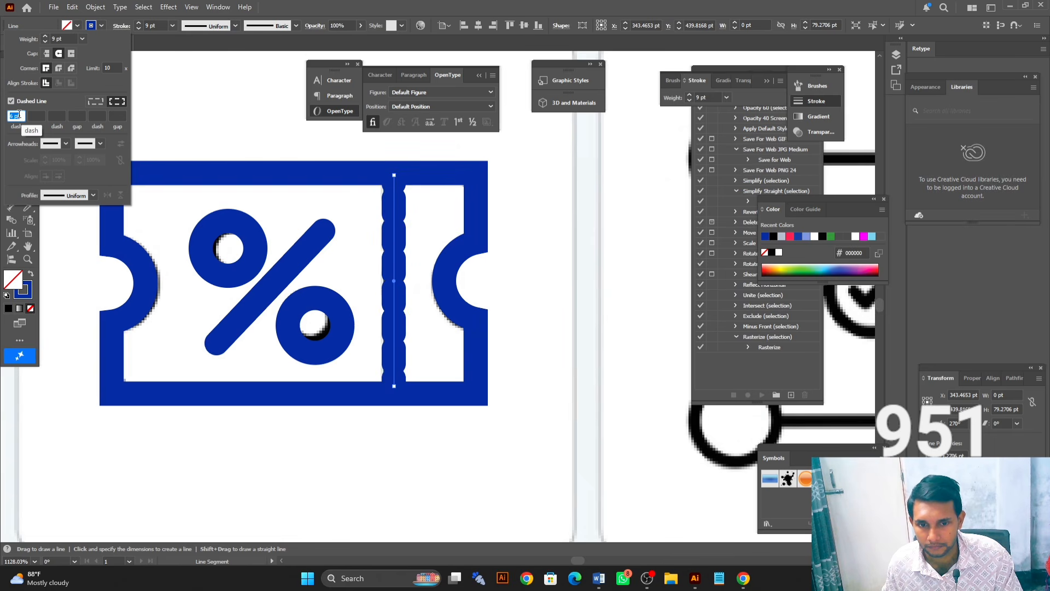
{"action": "scroll", "coordinate": [19, 115], "scroll_direction": "up", "scroll_amount": 2}
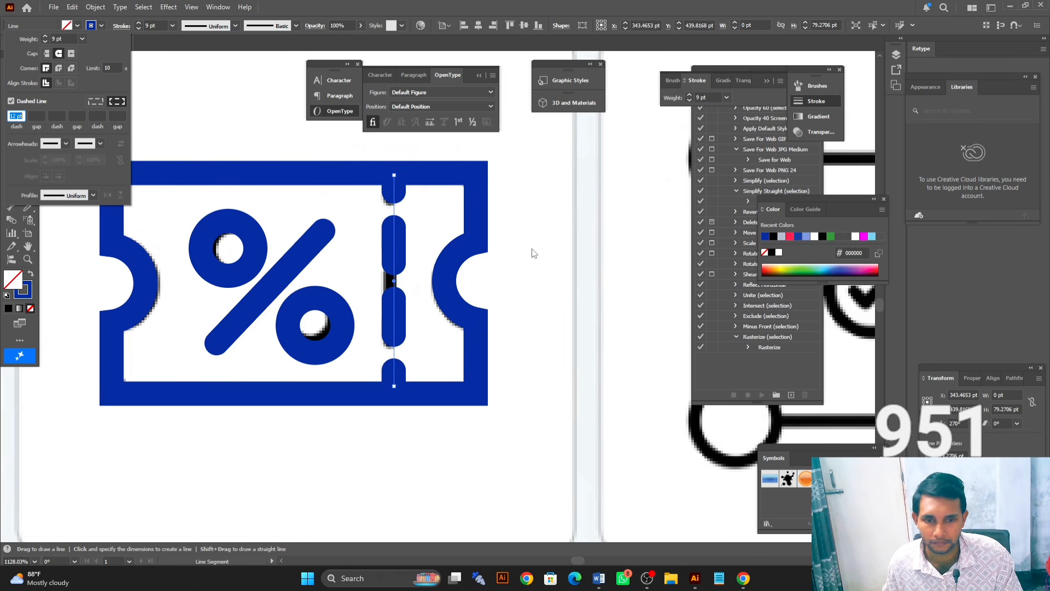
Select all the traced coupon paths without the reference image and set their stroke weight to 5 pt
{"action": "key", "text": "z"}
{"action": "left_click_drag", "start_coordinate": [523, 259], "coordinate": [245, 278]}
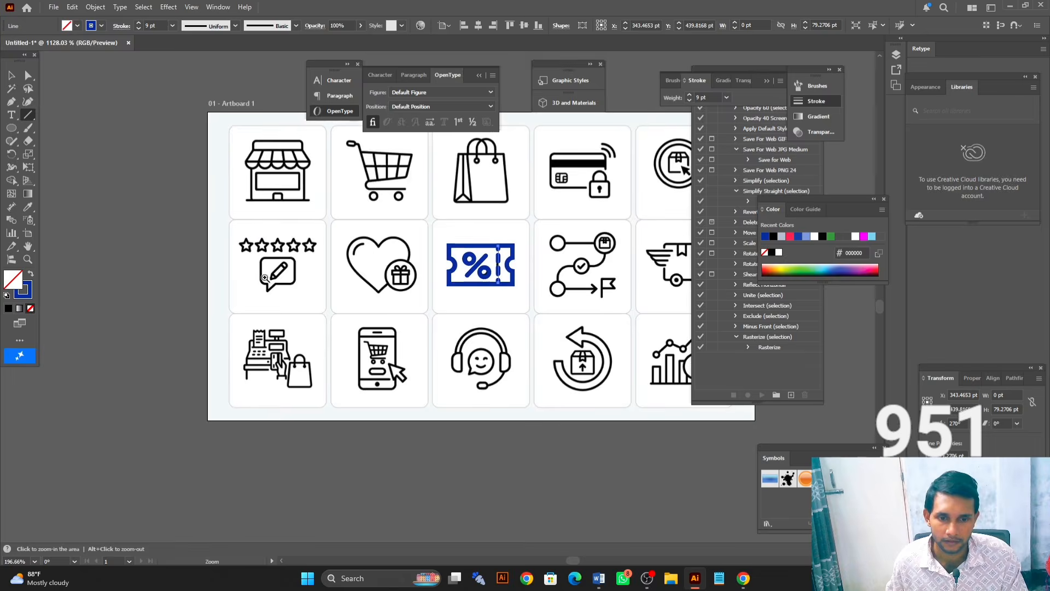
{"action": "left_click_drag", "start_coordinate": [494, 269], "coordinate": [668, 274]}
{"action": "left_click_drag", "start_coordinate": [373, 267], "coordinate": [439, 269]}
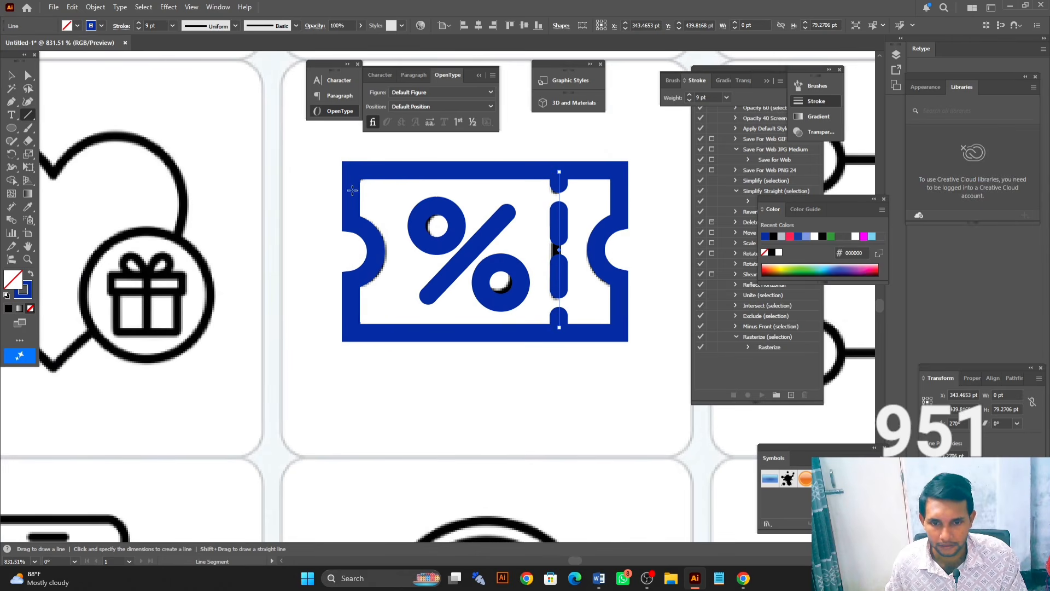
{"action": "key", "text": "v"}
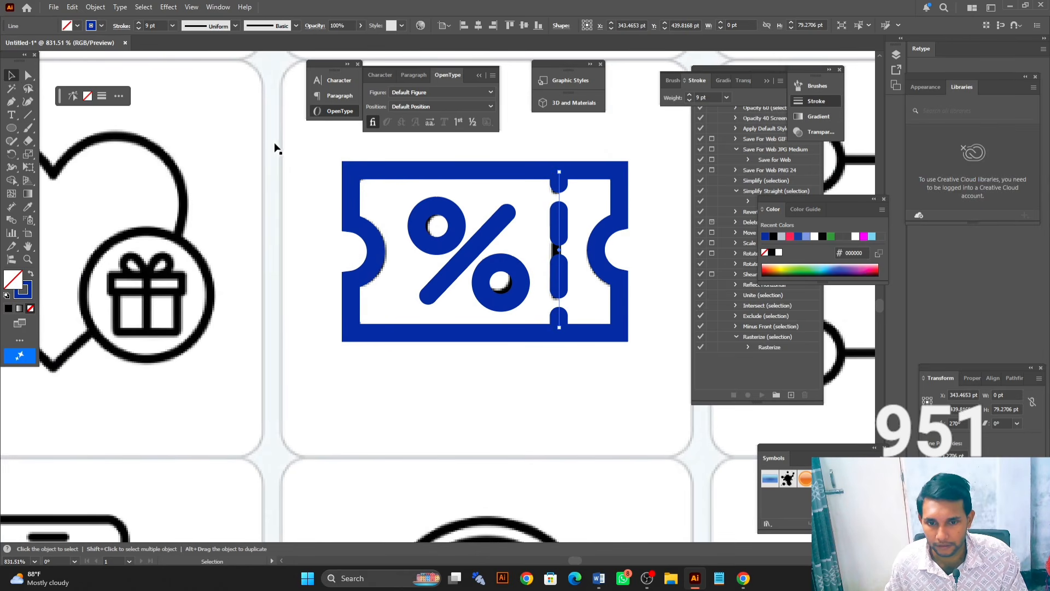
{"action": "left_click", "coordinate": [591, 296]}
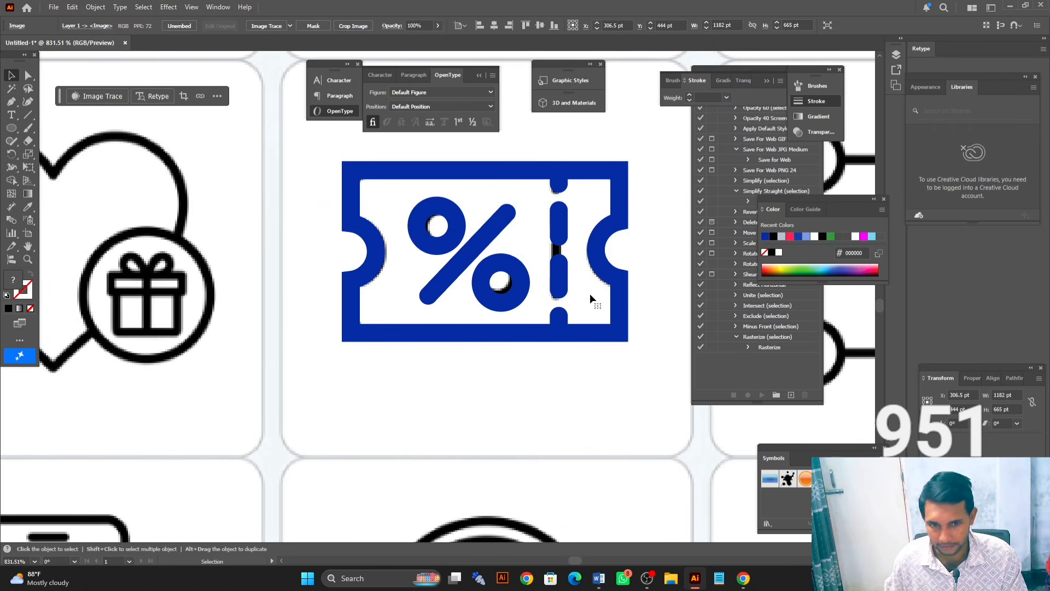
{"action": "key", "text": "ctrl+shift+a"}
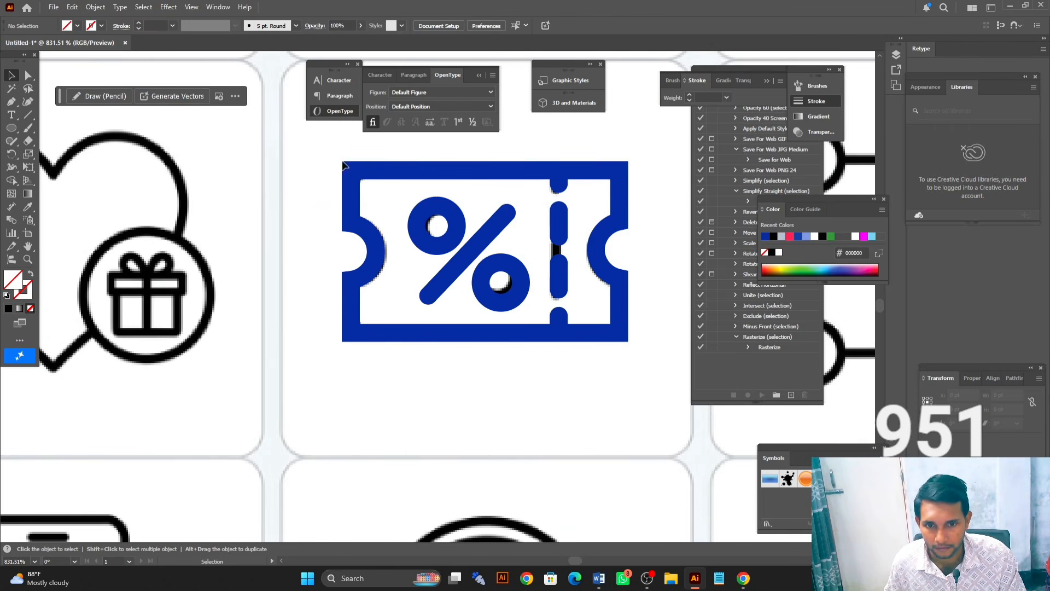
{"action": "left_click_drag", "start_coordinate": [316, 156], "coordinate": [625, 387]}
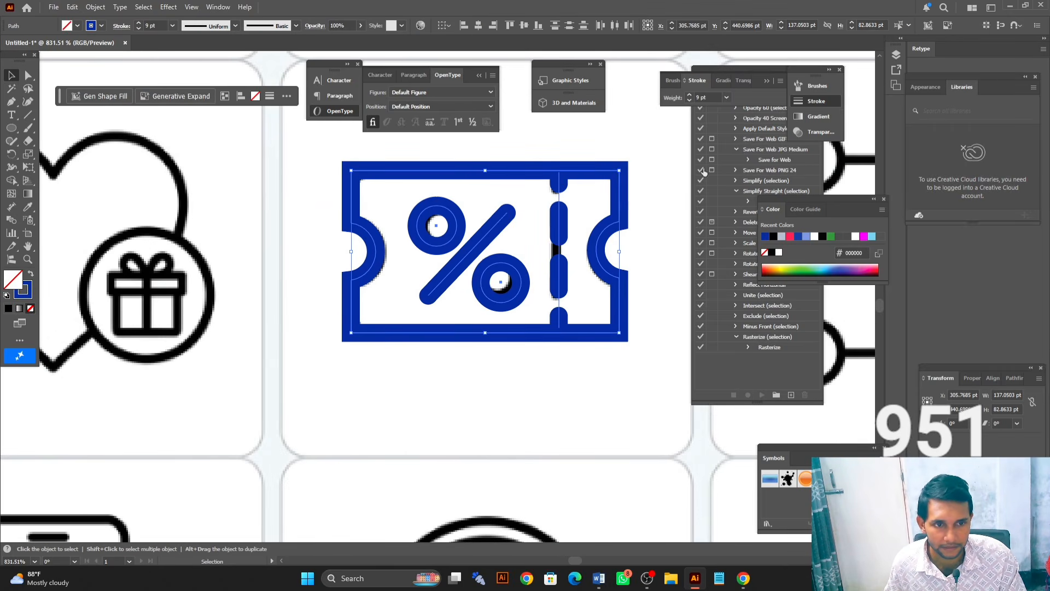
{"action": "left_click", "coordinate": [692, 100]}
{"action": "left_click", "coordinate": [689, 100]}
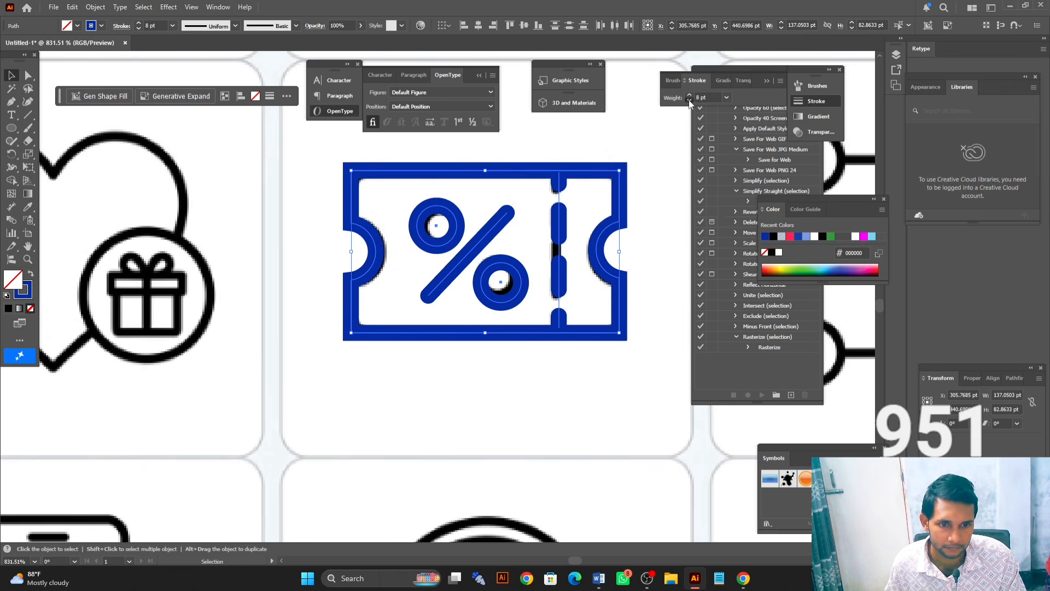
{"action": "left_click", "coordinate": [690, 100]}
{"action": "left_click", "coordinate": [689, 100]}
{"action": "left_click", "coordinate": [689, 100]}
{"action": "left_click", "coordinate": [689, 100]}
{"action": "left_click", "coordinate": [689, 100]}
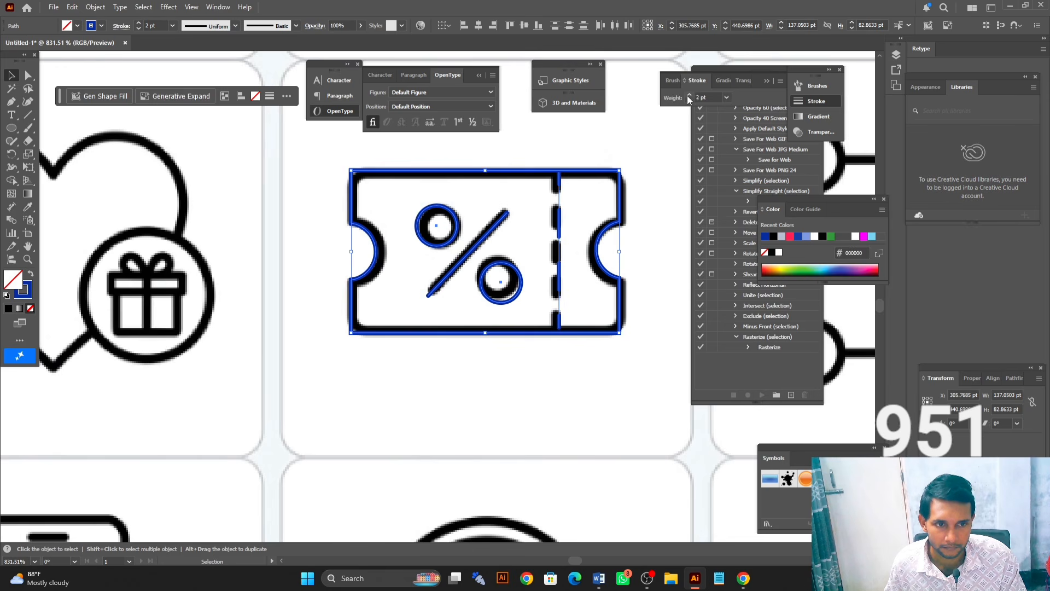
{"action": "left_click", "coordinate": [689, 95]}
{"action": "left_click", "coordinate": [689, 95]}
{"action": "left_click", "coordinate": [689, 96]}
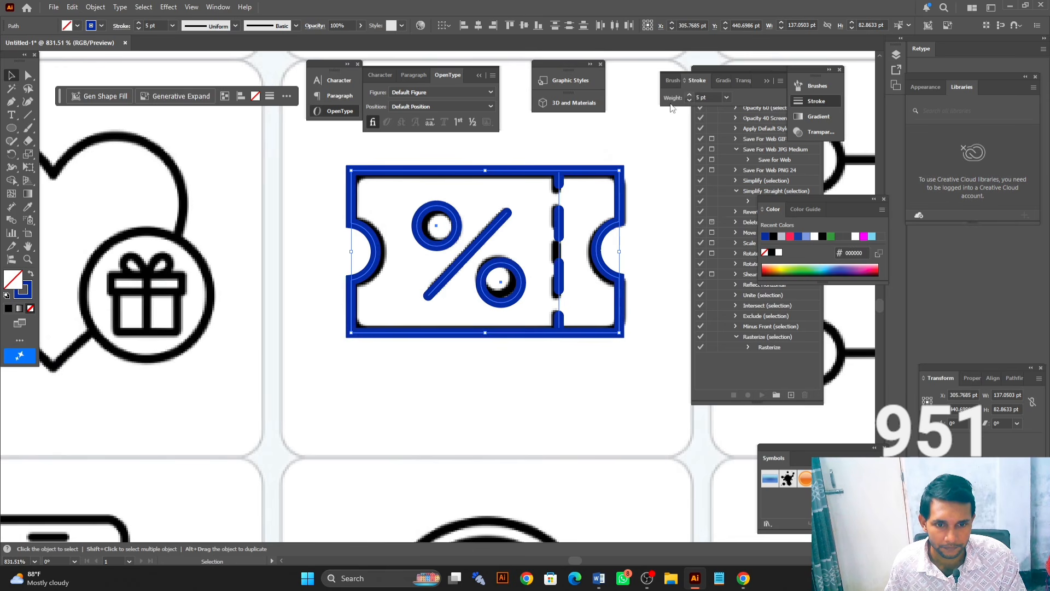
{"action": "left_click", "coordinate": [599, 142]}
{"action": "left_click_drag", "start_coordinate": [320, 186], "coordinate": [620, 375]}
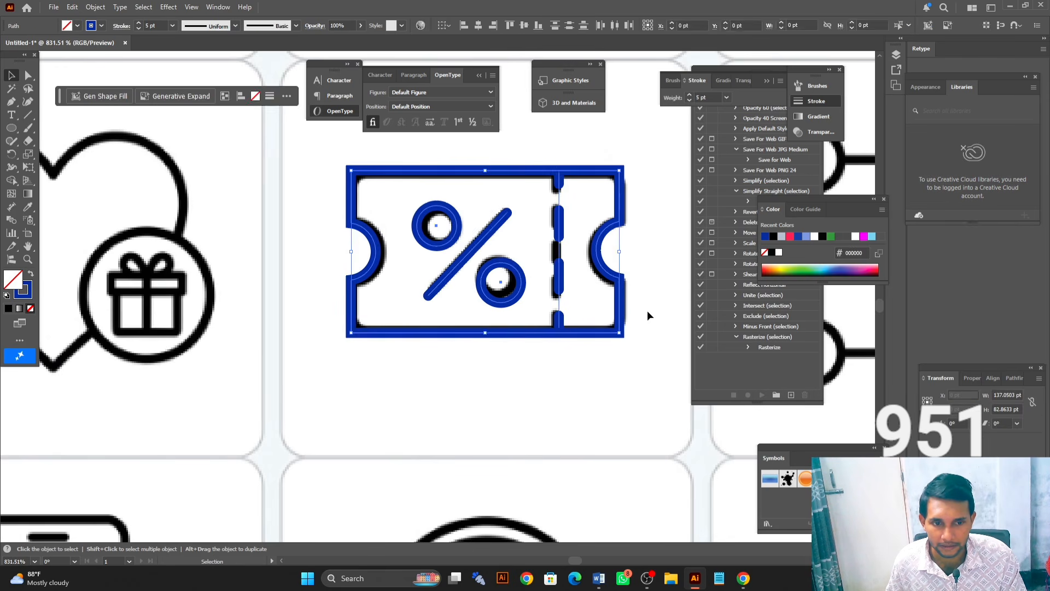
{"action": "left_click", "coordinate": [648, 316]}
Round all corners of the coupon outline slightly to match the reference icon, and deselect it
{"action": "left_click", "coordinate": [624, 230]}
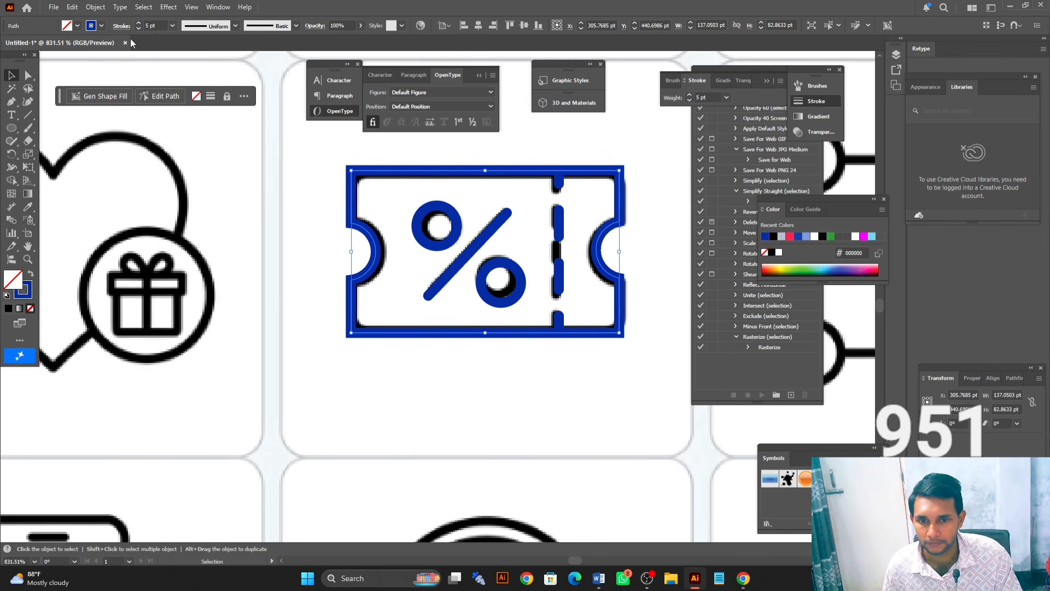
{"action": "key", "text": "a"}
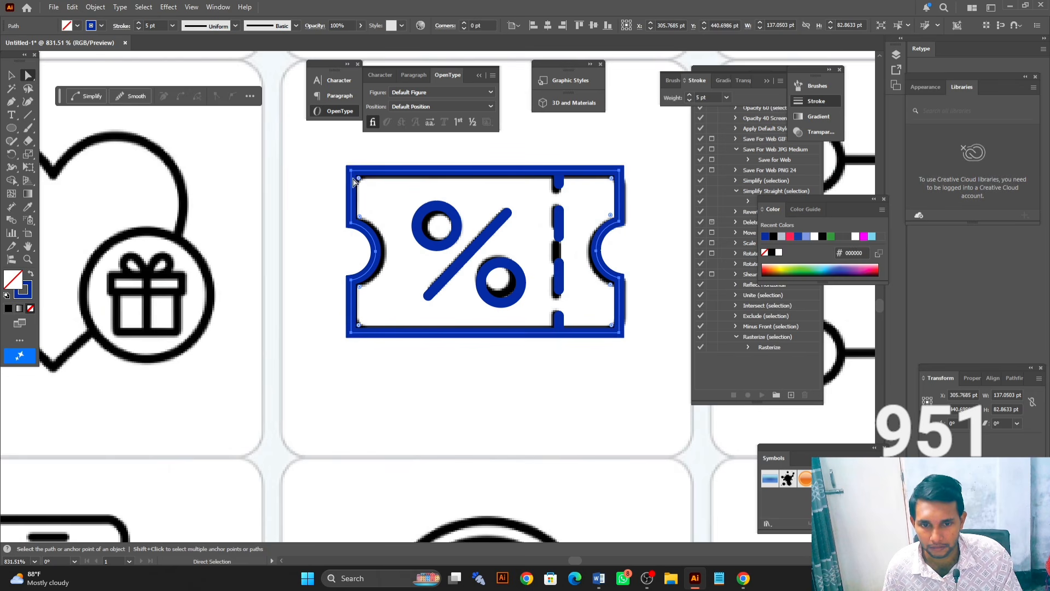
{"action": "left_click_drag", "start_coordinate": [360, 182], "coordinate": [365, 186]}
{"action": "left_click", "coordinate": [11, 75]}
{"action": "left_click", "coordinate": [258, 169]}
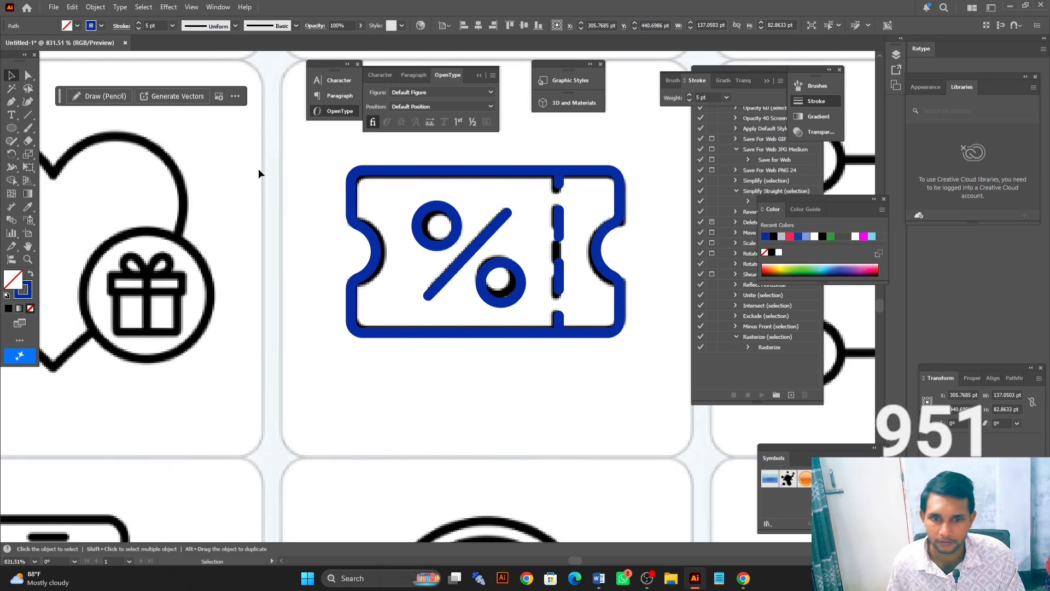
{"action": "key", "text": "ctrl+space"}
{"action": "left_click_drag", "start_coordinate": [552, 240], "coordinate": [286, 291]}
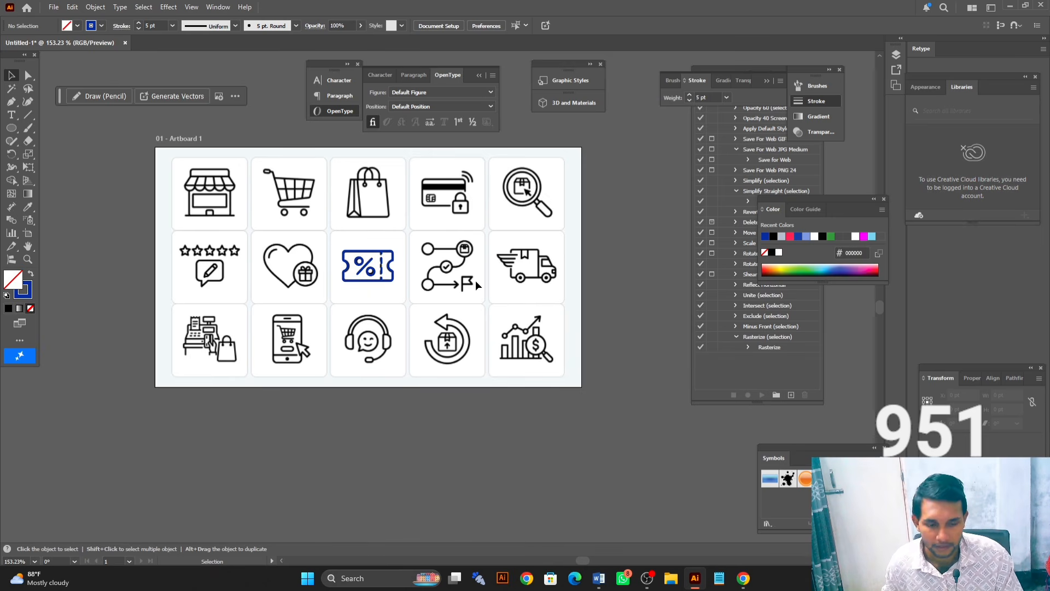
{"action": "scroll", "coordinate": [475, 279], "scroll_direction": "up", "scroll_amount": 5}
{"action": "scroll", "coordinate": [475, 279], "scroll_direction": "down", "scroll_amount": 2}
{"action": "left_click_drag", "start_coordinate": [475, 280], "coordinate": [423, 285]}
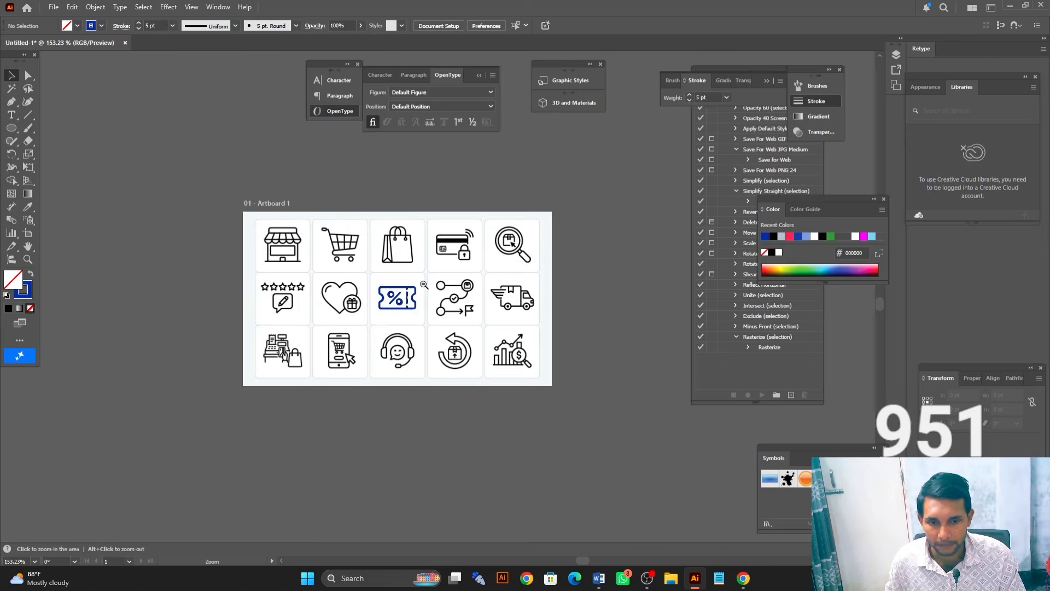
{"action": "left_click_drag", "start_coordinate": [543, 286], "coordinate": [602, 286]}
{"action": "left_click_drag", "start_coordinate": [240, 309], "coordinate": [300, 269]}
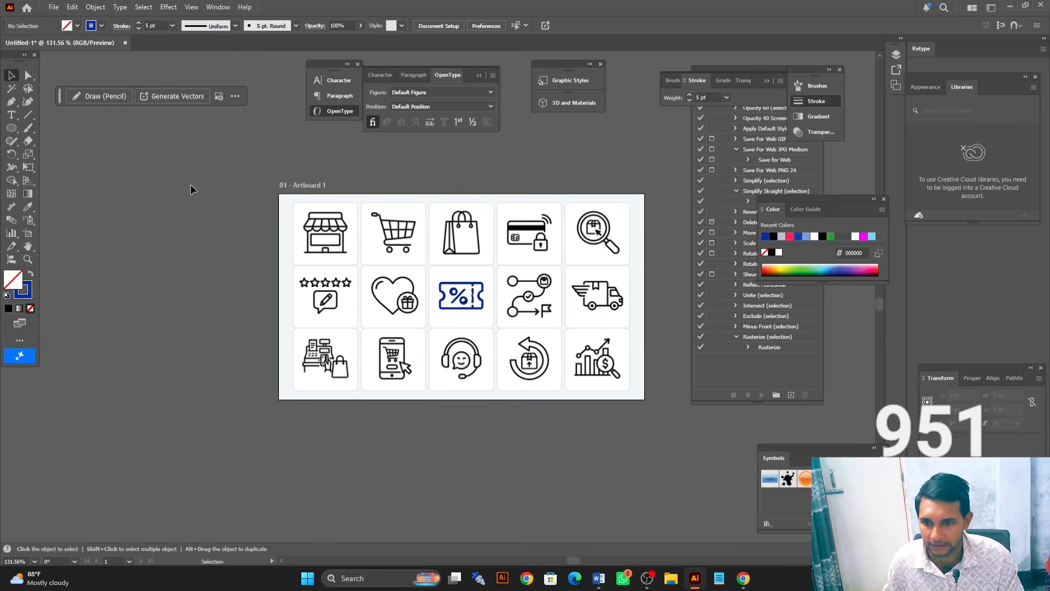
{"action": "left_click_drag", "start_coordinate": [11, 127], "coordinate": [51, 129]}
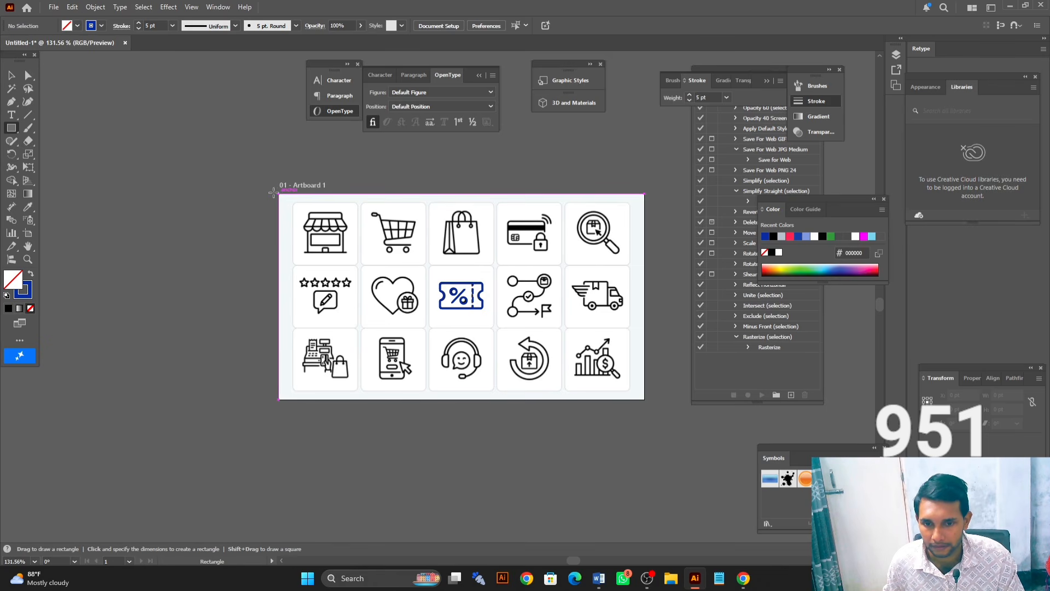
{"action": "left_click_drag", "start_coordinate": [273, 193], "coordinate": [152, 404]}
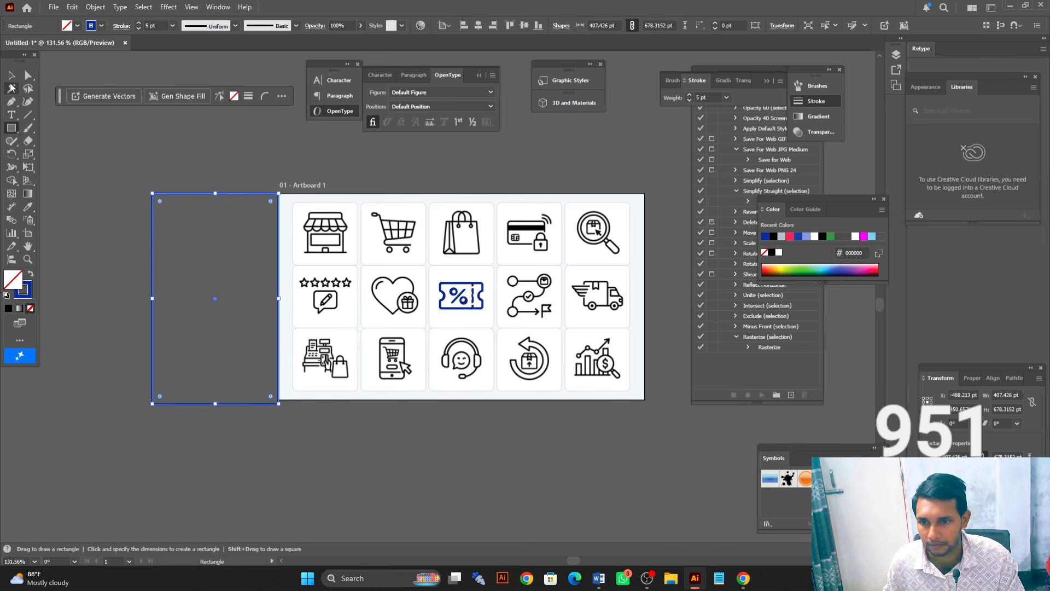
{"action": "left_click", "coordinate": [11, 78]}
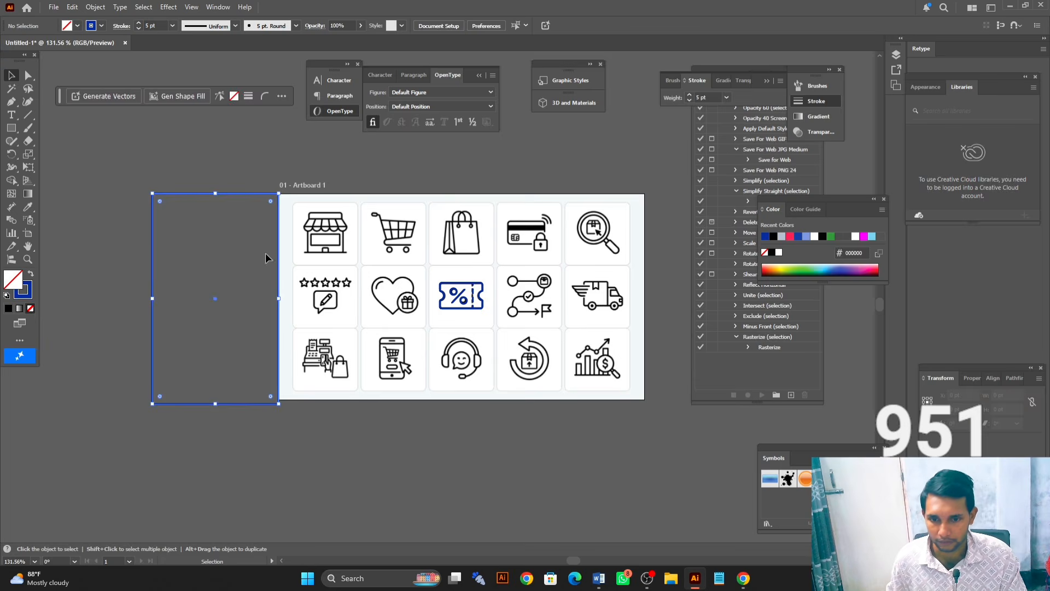
{"action": "key", "text": "Delete"}
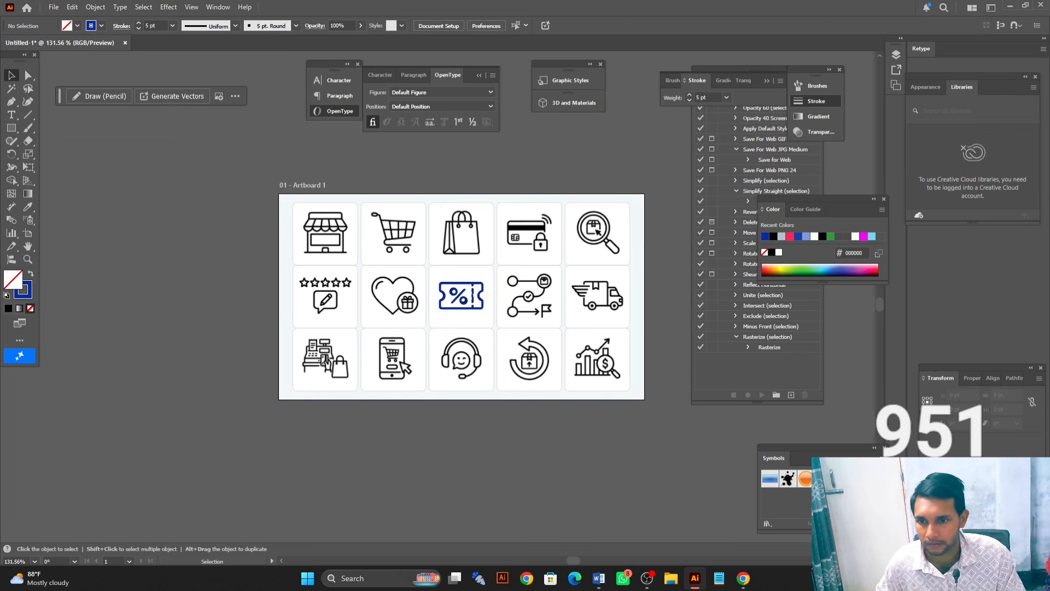
Create a rectangle 6000 pt wide and 2286 pt high, starting just above and beside the artboard's upper corner
{"action": "left_click", "coordinate": [12, 130]}
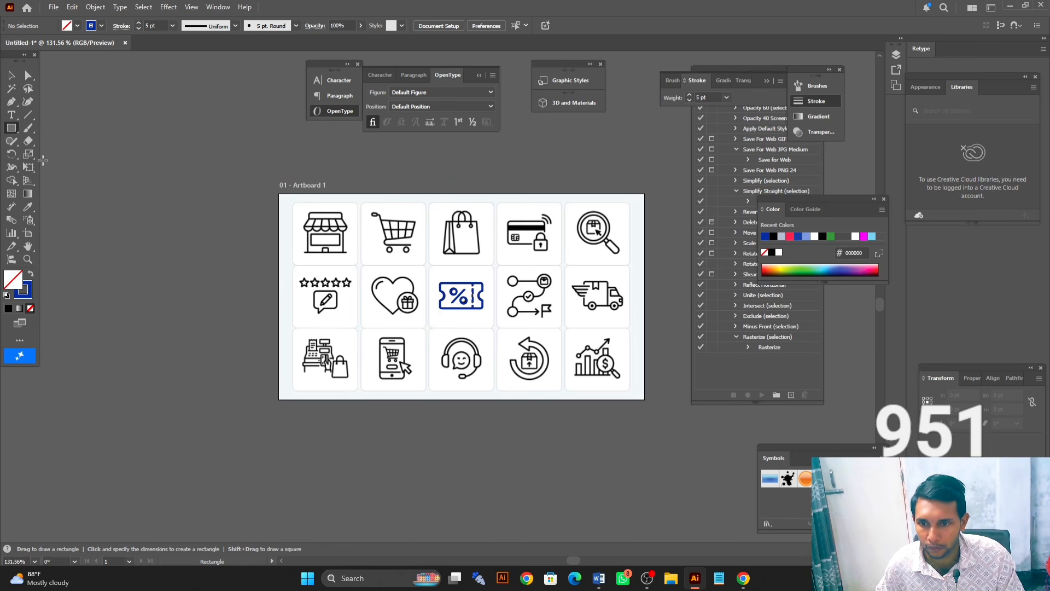
{"action": "left_click", "coordinate": [256, 125]}
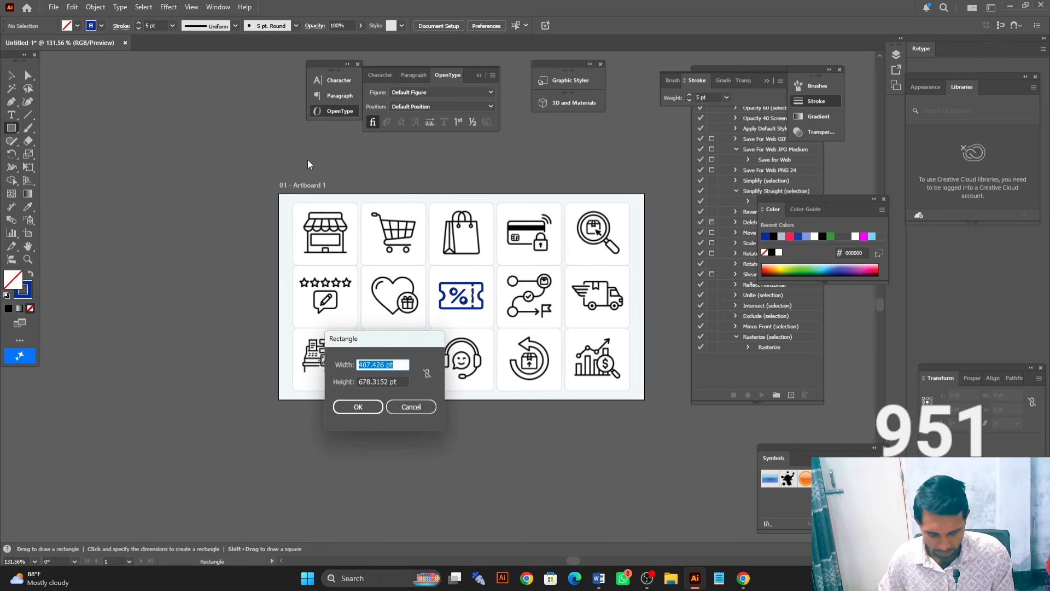
{"action": "key", "text": "BackSpace"}
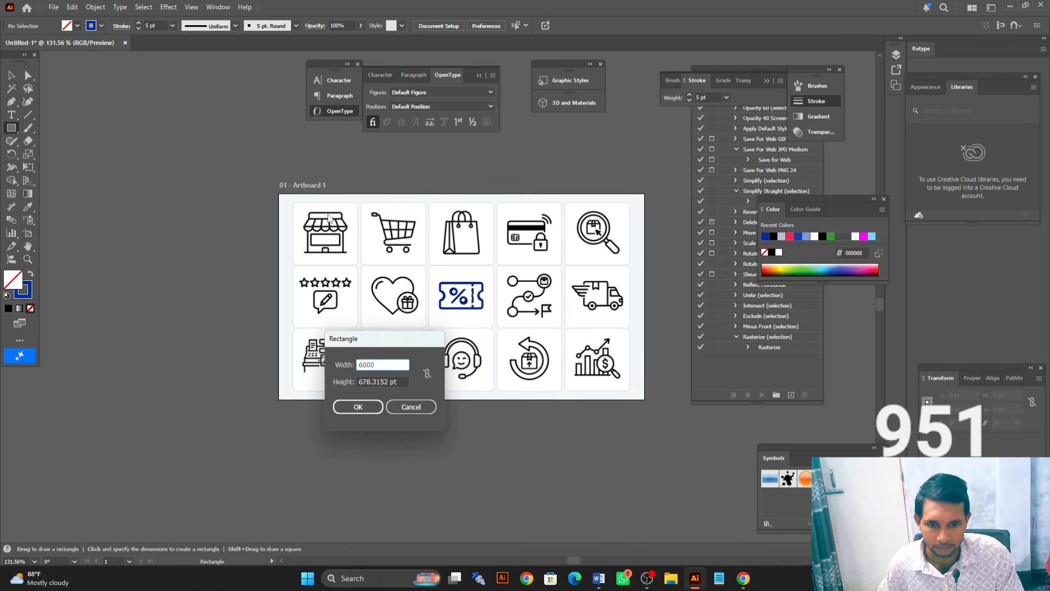
{"action": "key", "text": "Tab"}
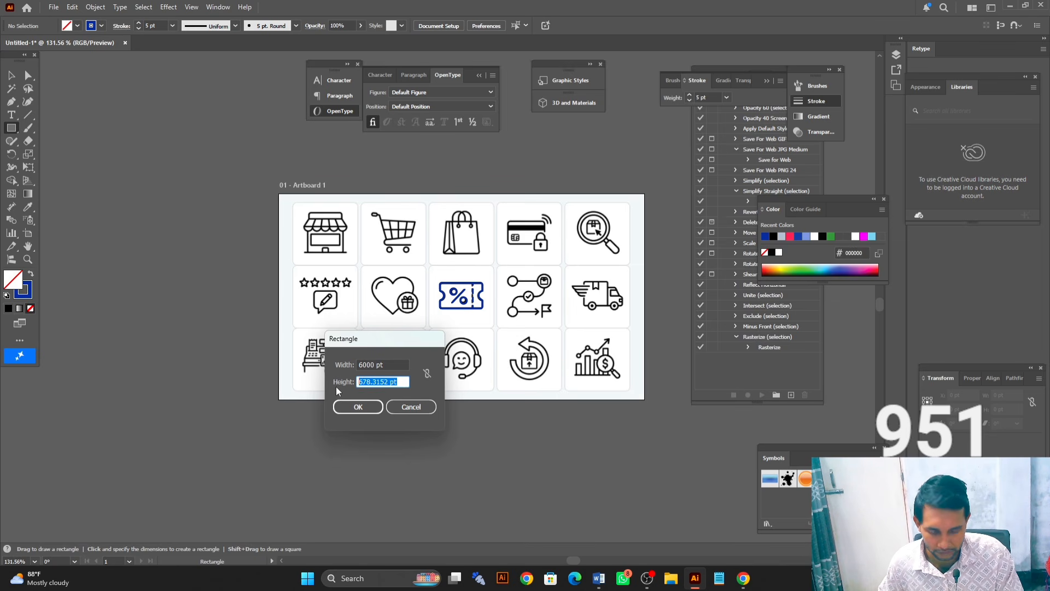
{"action": "type", "text": "2286"}
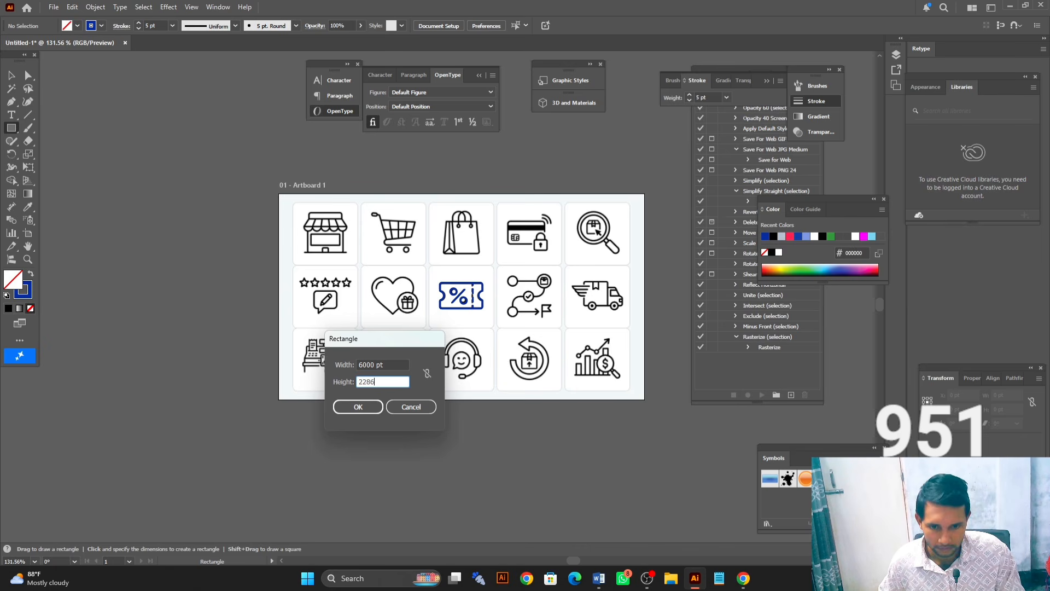
{"action": "left_click", "coordinate": [358, 406]}
{"action": "left_click", "coordinate": [12, 74]}
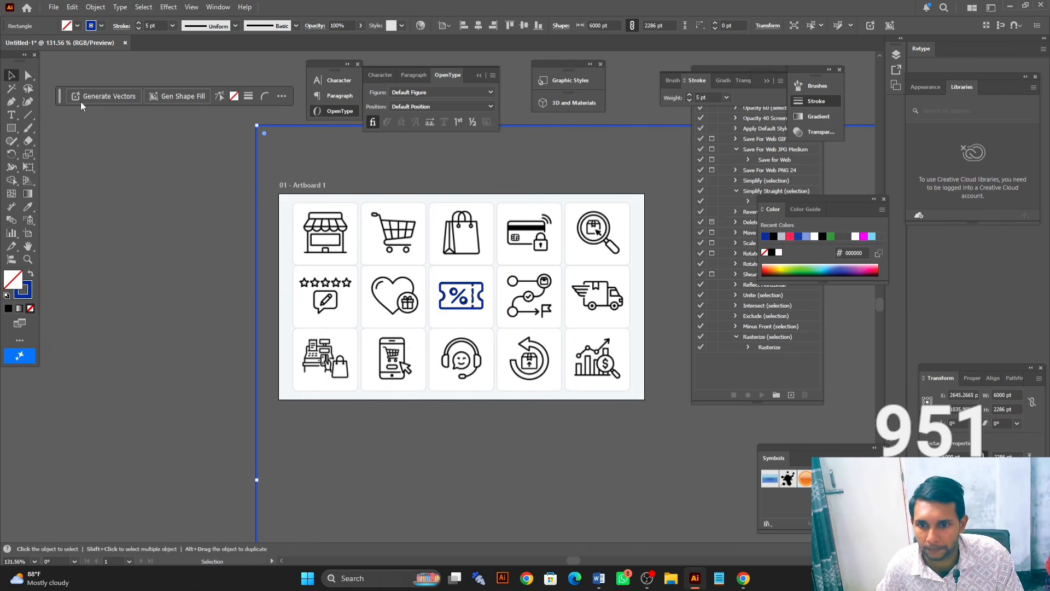
Remove the stroke from the 6000 × 2286 pt rectangle
{"action": "key", "text": "ctrl+space"}
{"action": "left_click_drag", "start_coordinate": [157, 148], "coordinate": [84, 178]}
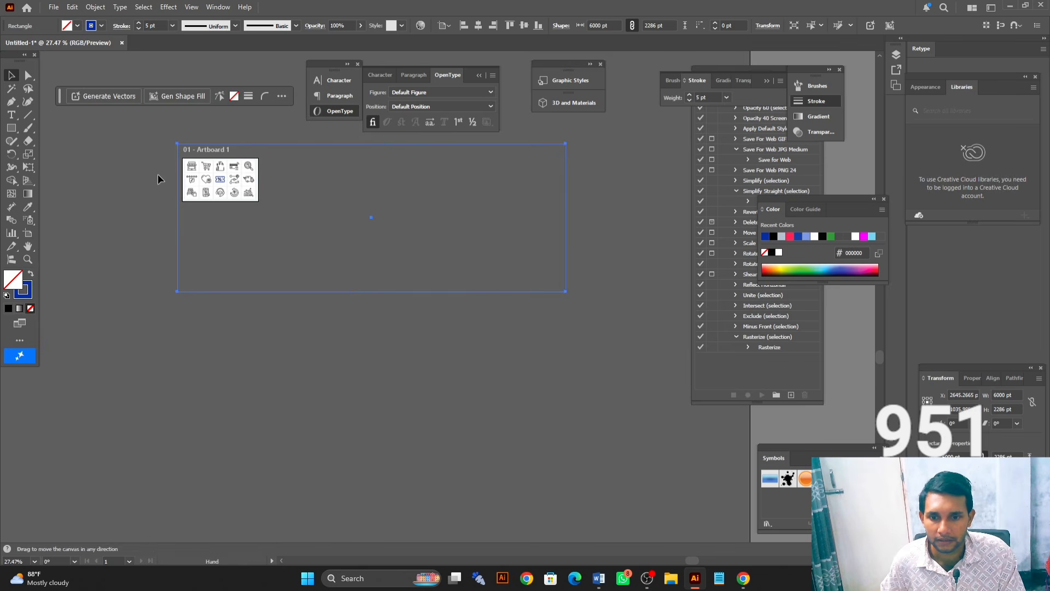
{"action": "left_click", "coordinate": [102, 26]}
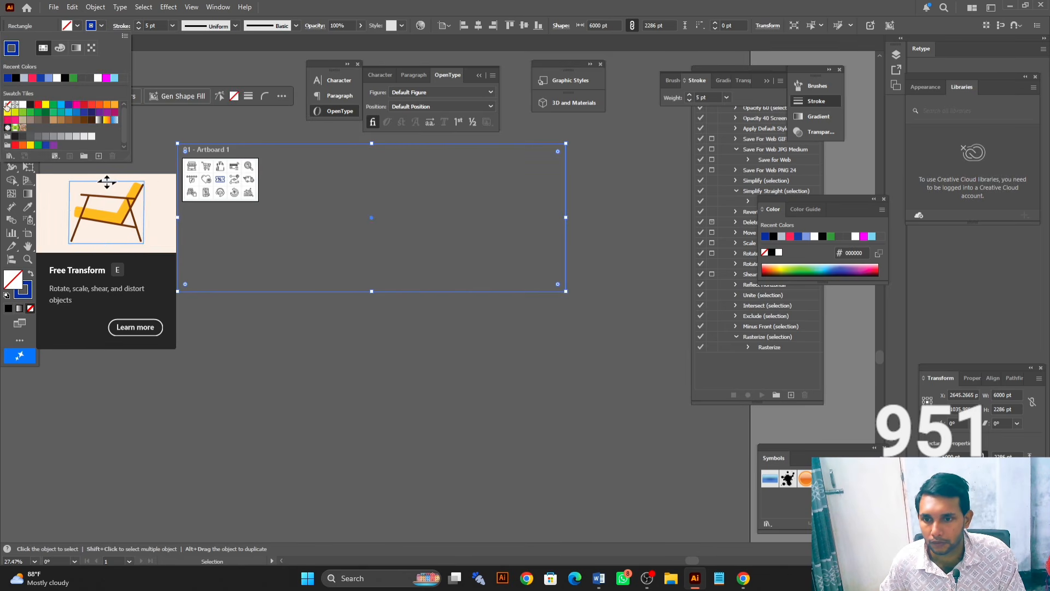
{"action": "left_click", "coordinate": [6, 105]}
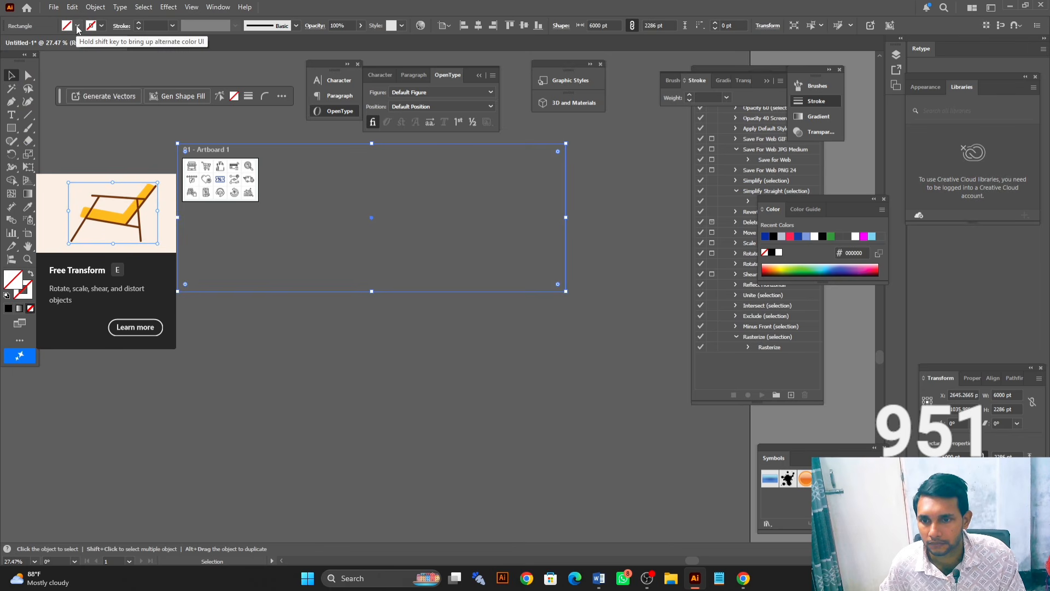
Fill the 6000 × 2286 pt rectangle with white
{"action": "left_click", "coordinate": [78, 26]}
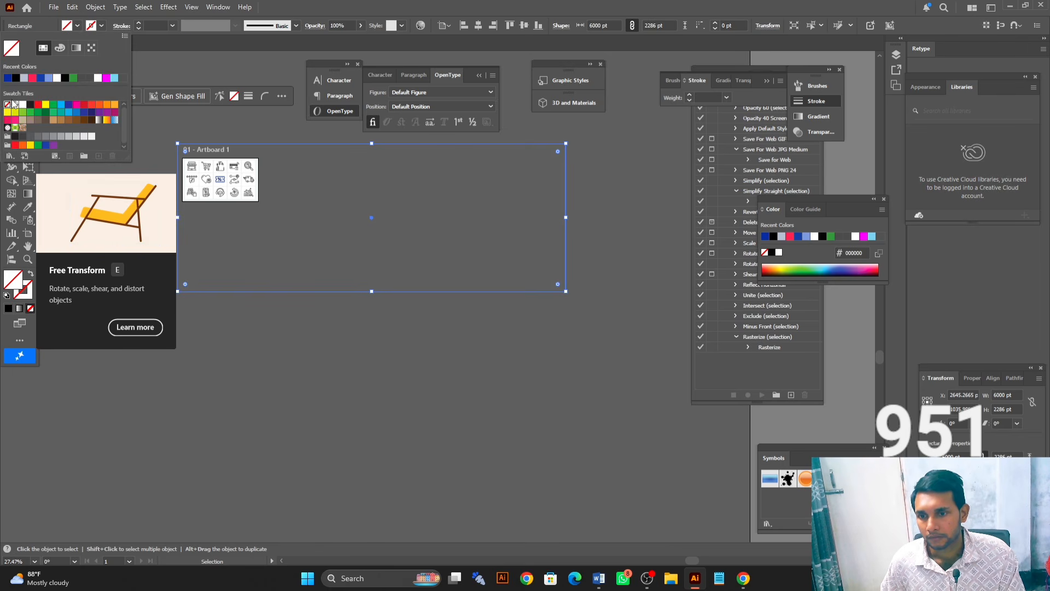
{"action": "left_click", "coordinate": [76, 26]}
{"action": "left_click", "coordinate": [76, 25]}
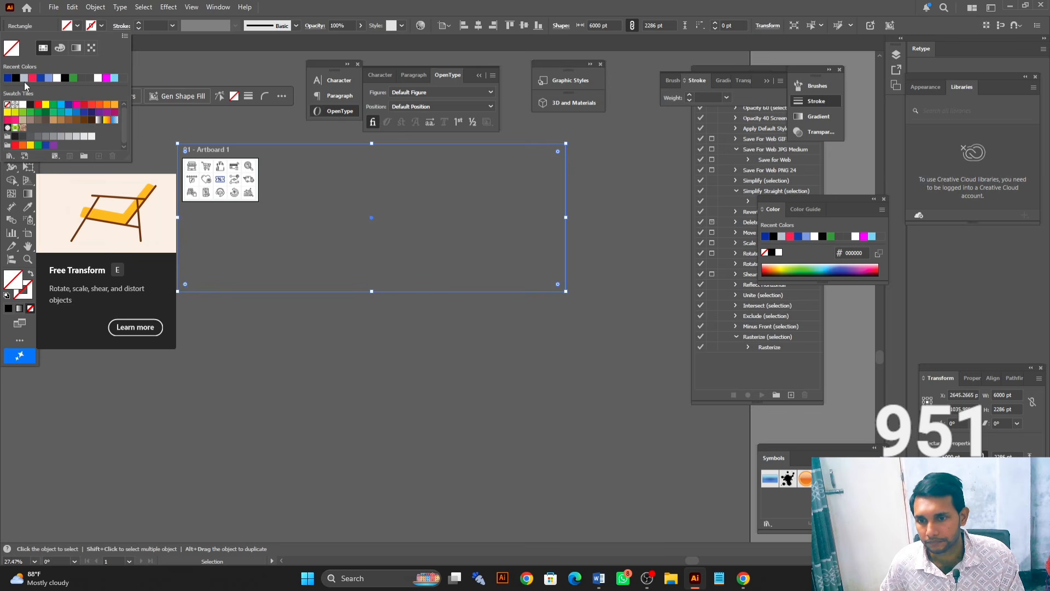
{"action": "left_click", "coordinate": [57, 77]}
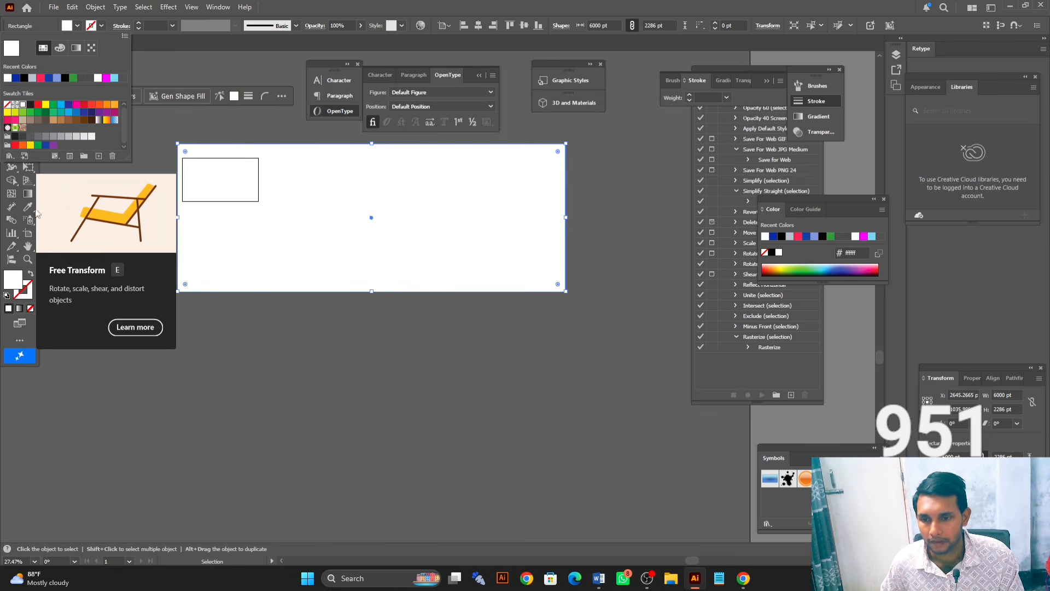
{"action": "left_click", "coordinate": [43, 237]}
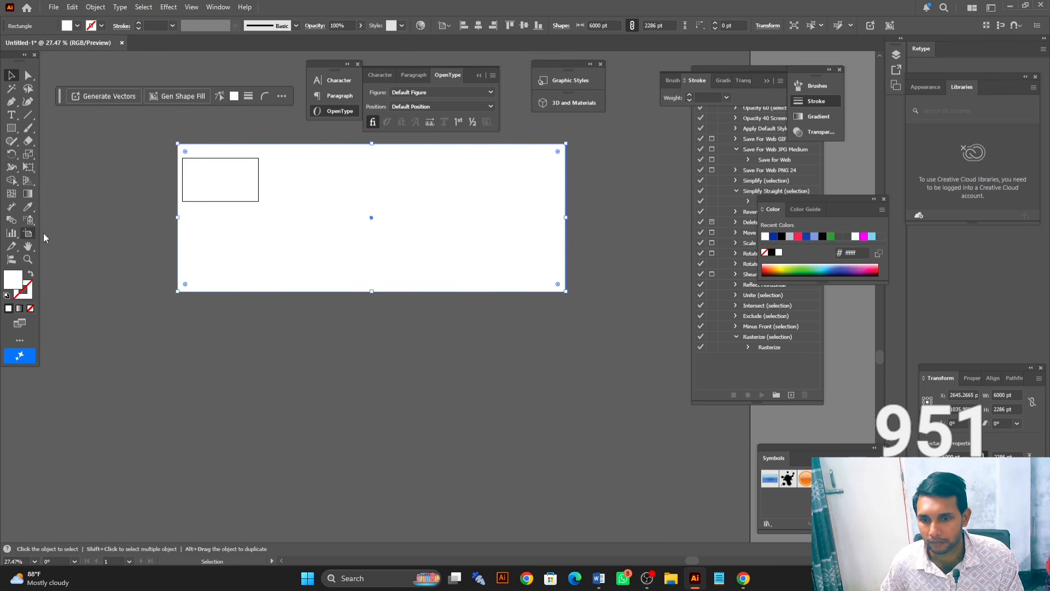
Fit the artboard to the white 6000 × 2286 pt rectangle with the Artboard tool
{"action": "double_click", "coordinate": [444, 207]}
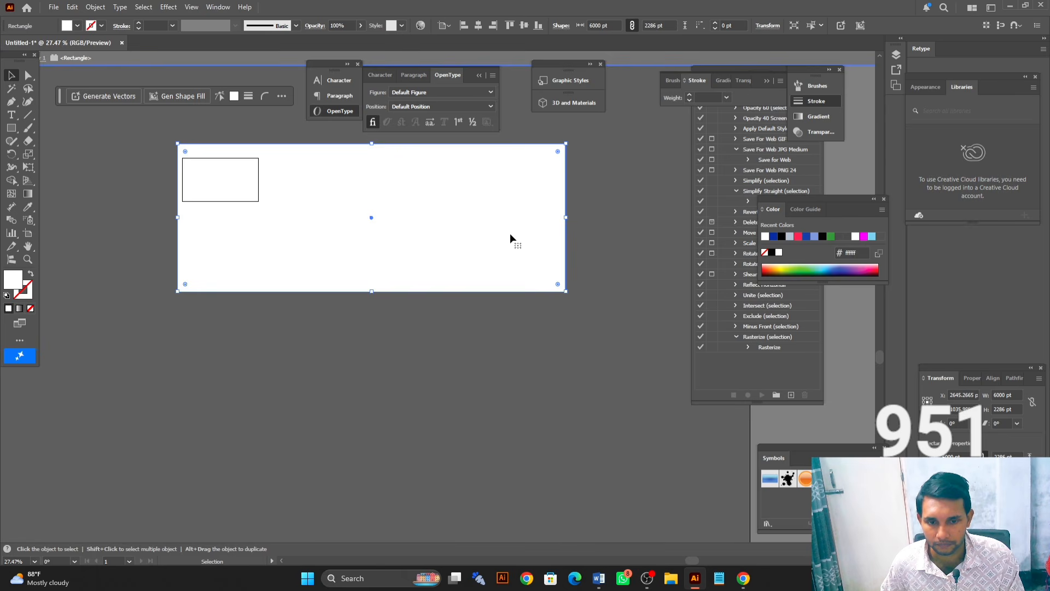
{"action": "double_click", "coordinate": [586, 221]}
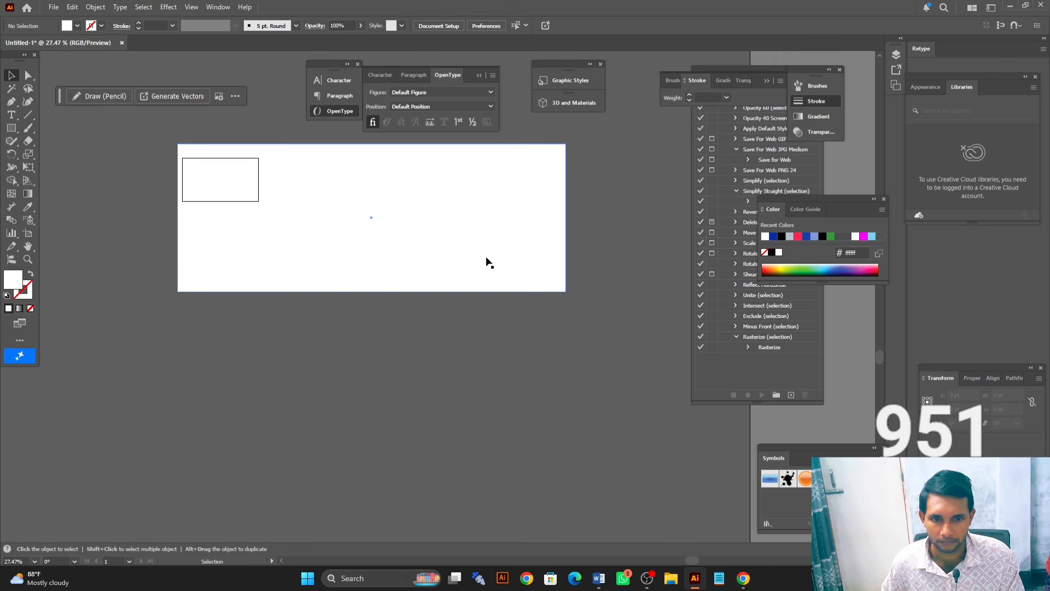
{"action": "double_click", "coordinate": [512, 260]}
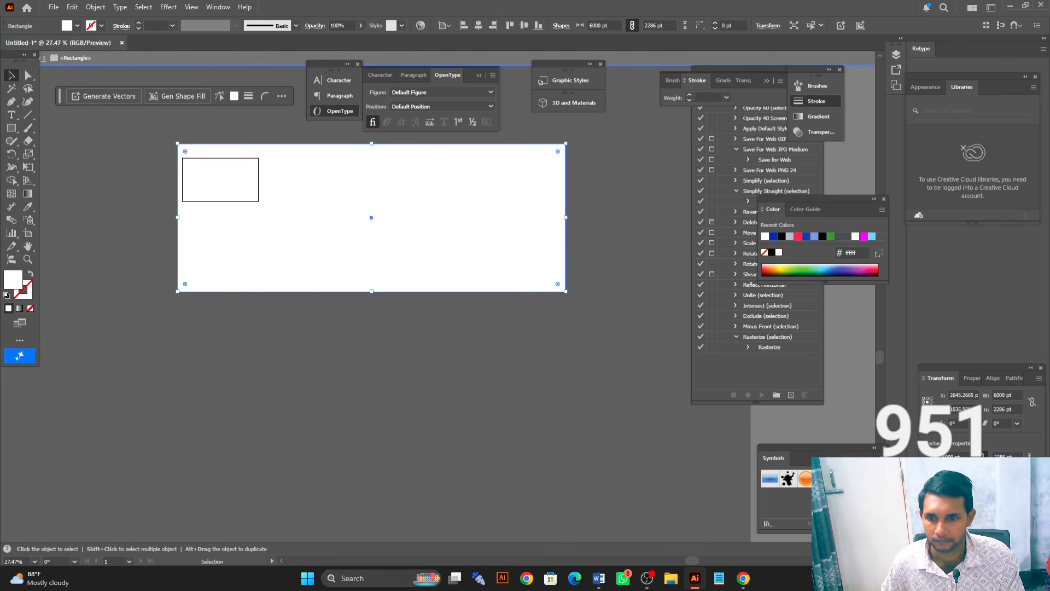
{"action": "left_click", "coordinate": [106, 127]}
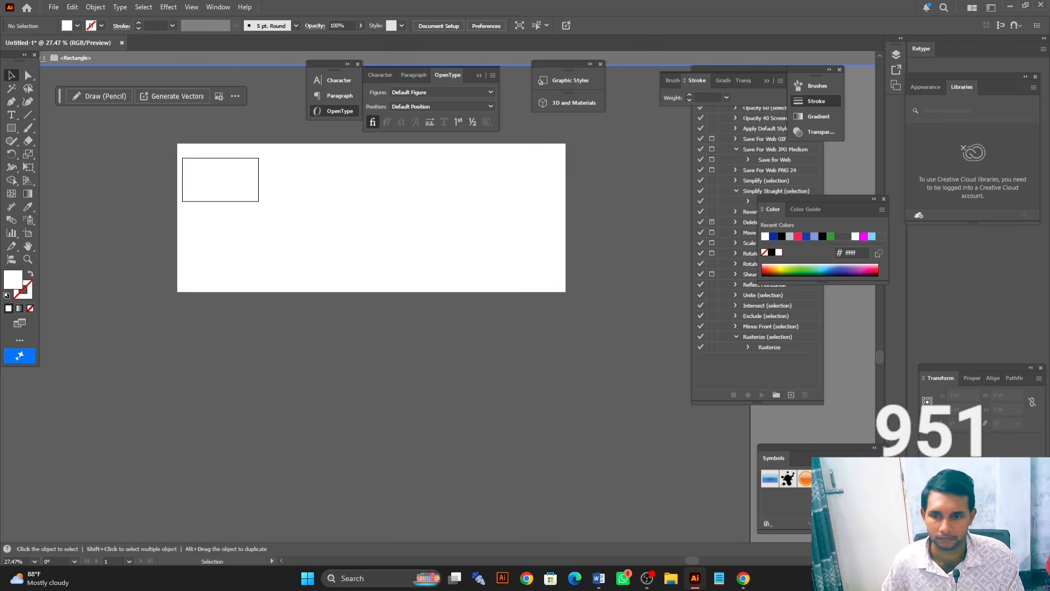
{"action": "left_click", "coordinate": [483, 223]}
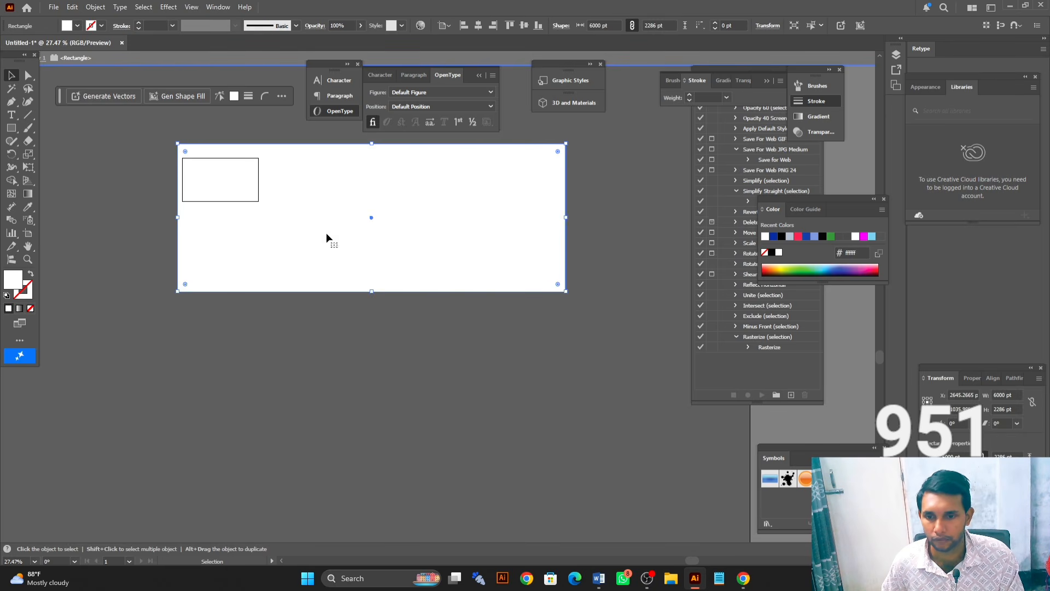
{"action": "left_click", "coordinate": [26, 238]}
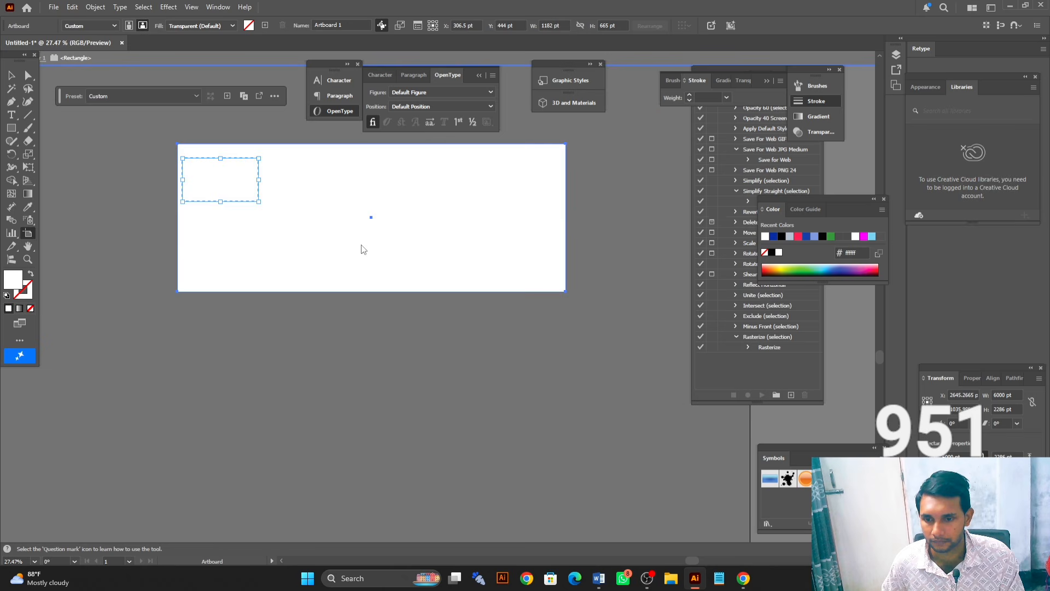
{"action": "left_click", "coordinate": [473, 243]}
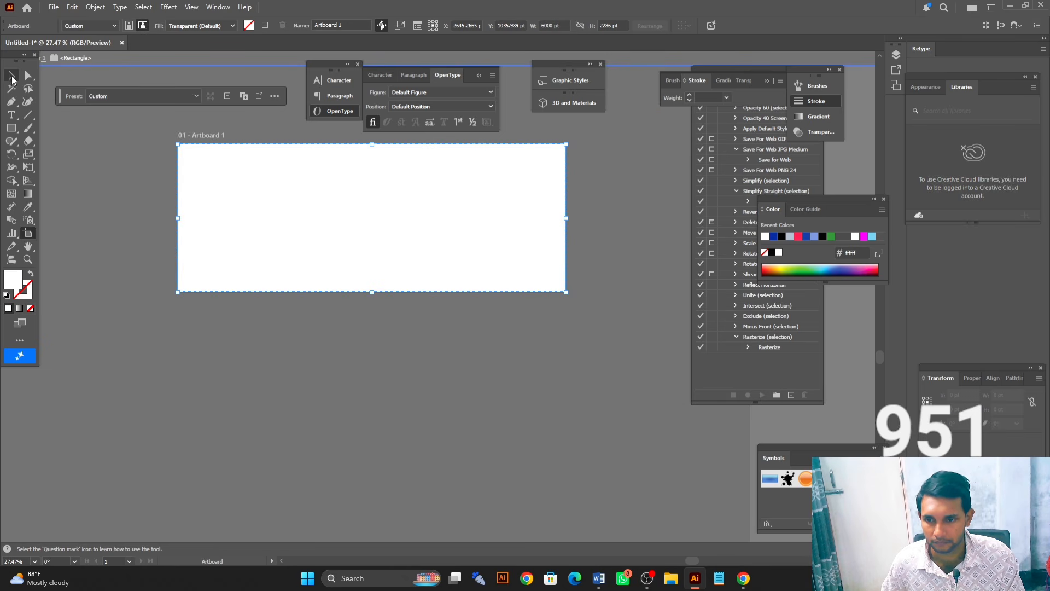
{"action": "left_click", "coordinate": [12, 76]}
Narrow the white rectangle to about 1366 pt wide along the artboard's left edge at full height, and deselect it
{"action": "key", "text": "z"}
{"action": "left_click", "coordinate": [530, 213], "text": "alt"}
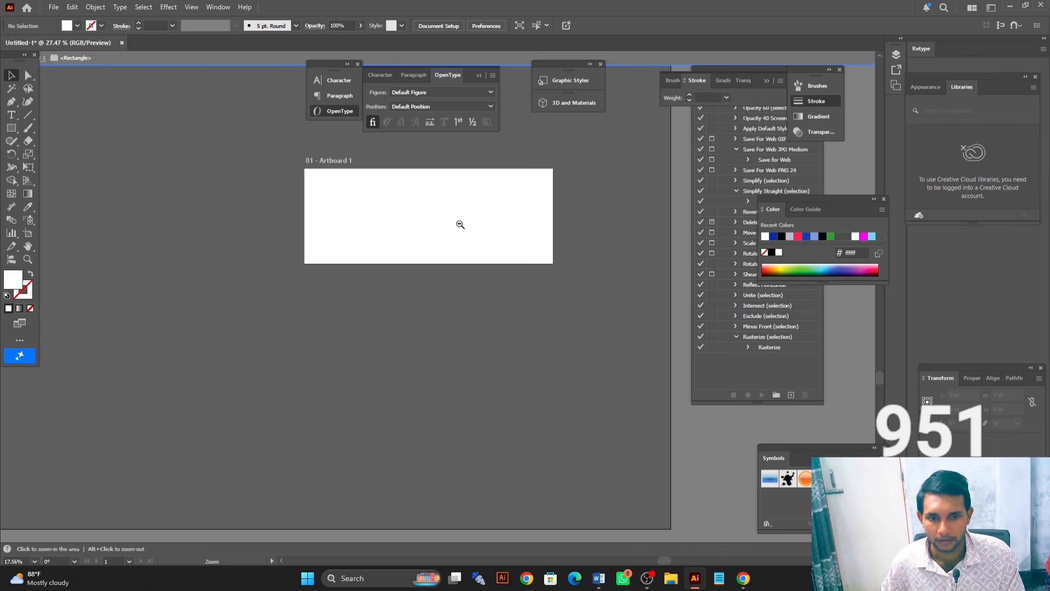
{"action": "left_click_drag", "start_coordinate": [460, 224], "coordinate": [310, 217]}
{"action": "left_click", "coordinate": [515, 206]}
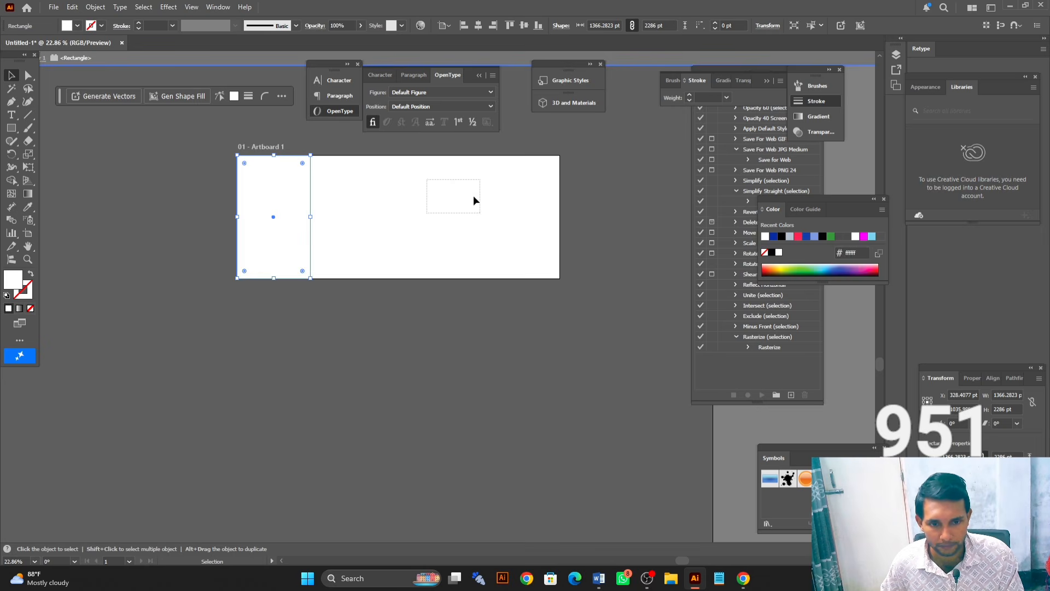
{"action": "left_click_drag", "start_coordinate": [473, 201], "coordinate": [518, 262]}
{"action": "left_click", "coordinate": [27, 210]}
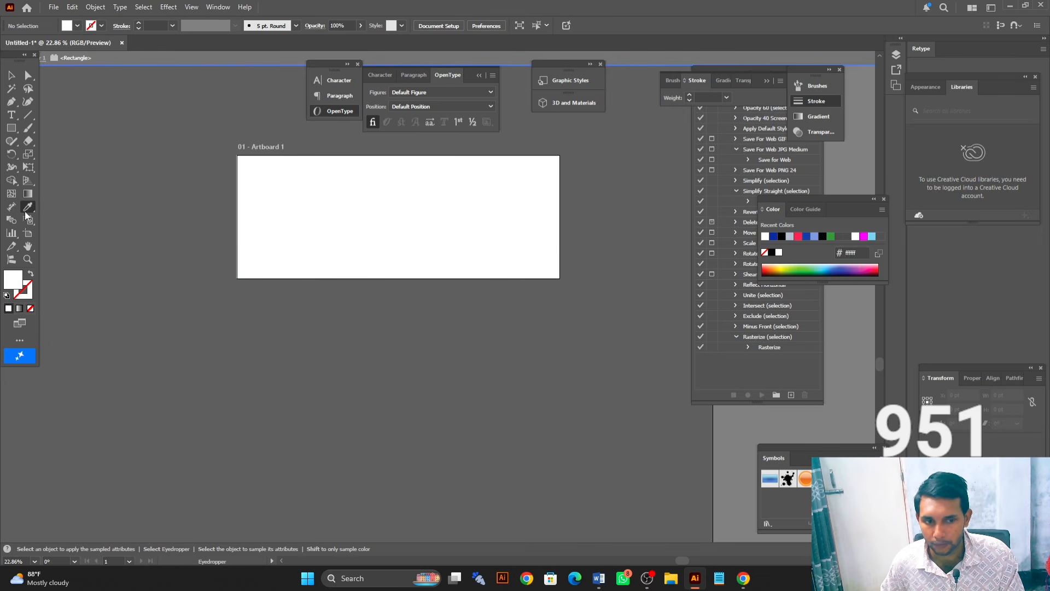
{"action": "left_click", "coordinate": [806, 238]}
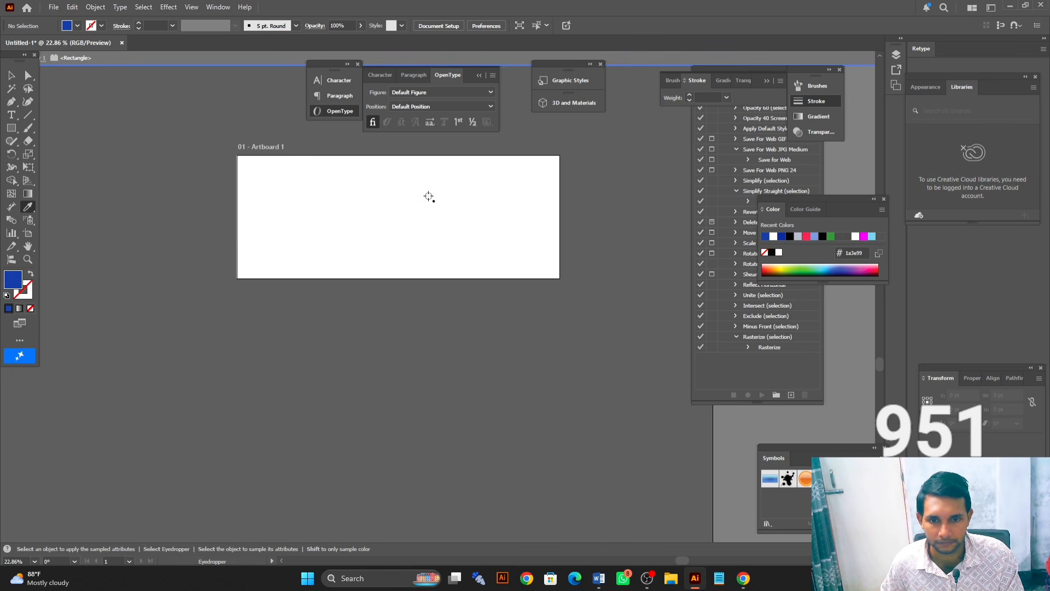
{"action": "key", "text": "Escape"}
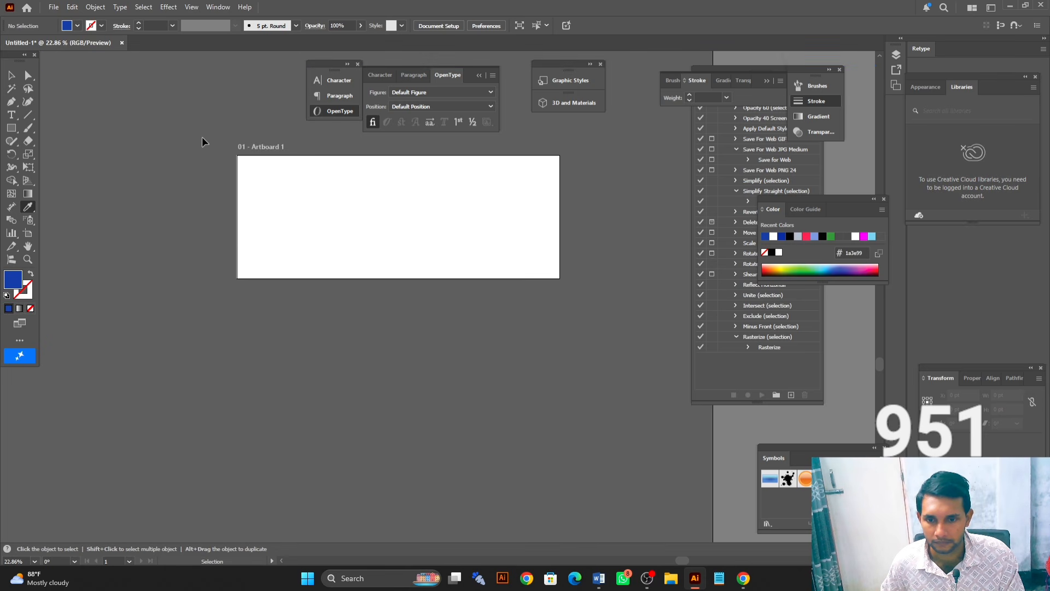
{"action": "left_click", "coordinate": [265, 224]}
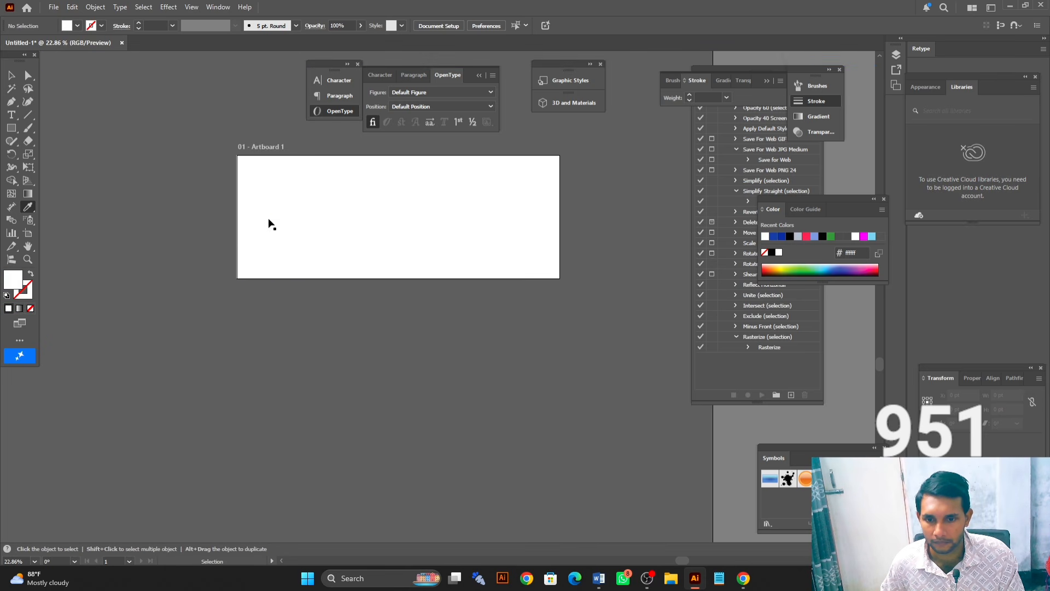
Fill the narrowed rectangle with the recent dark blue color and deselect it
{"action": "left_click", "coordinate": [268, 220], "text": "ctrl"}
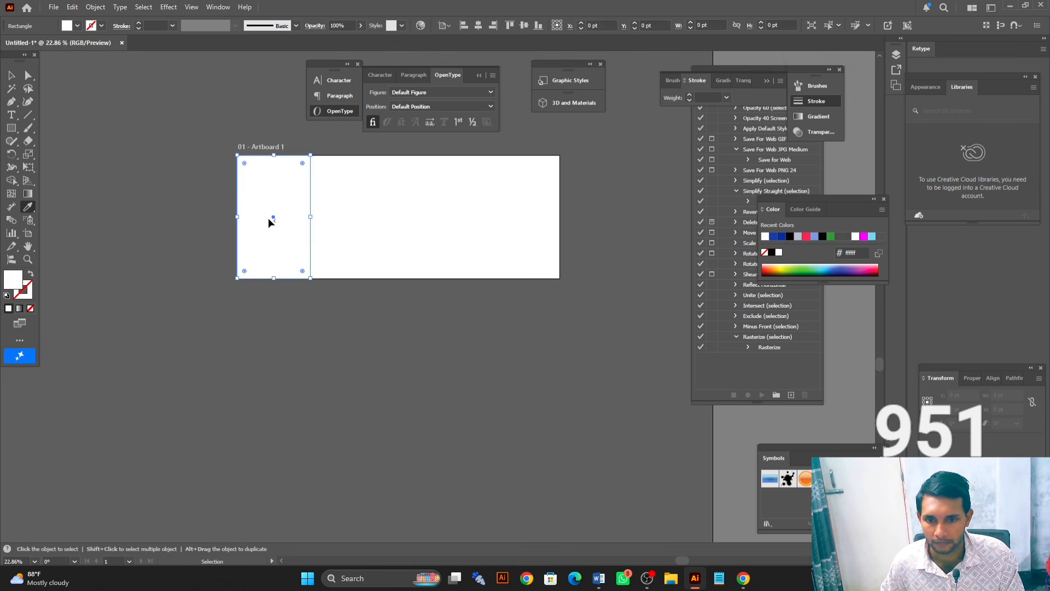
{"action": "left_click", "coordinate": [780, 238]}
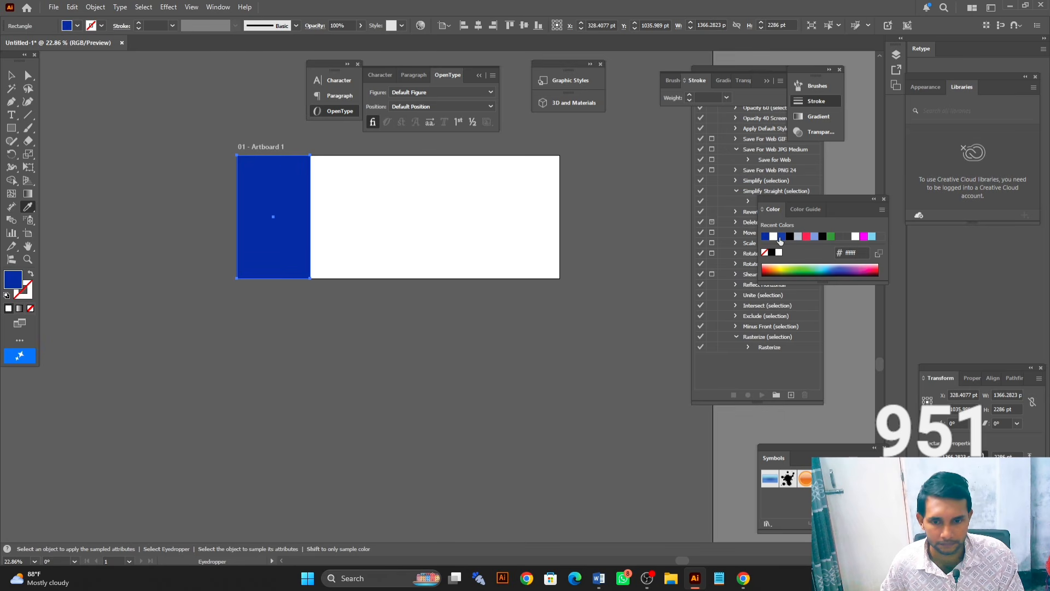
{"action": "left_click", "coordinate": [72, 86]}
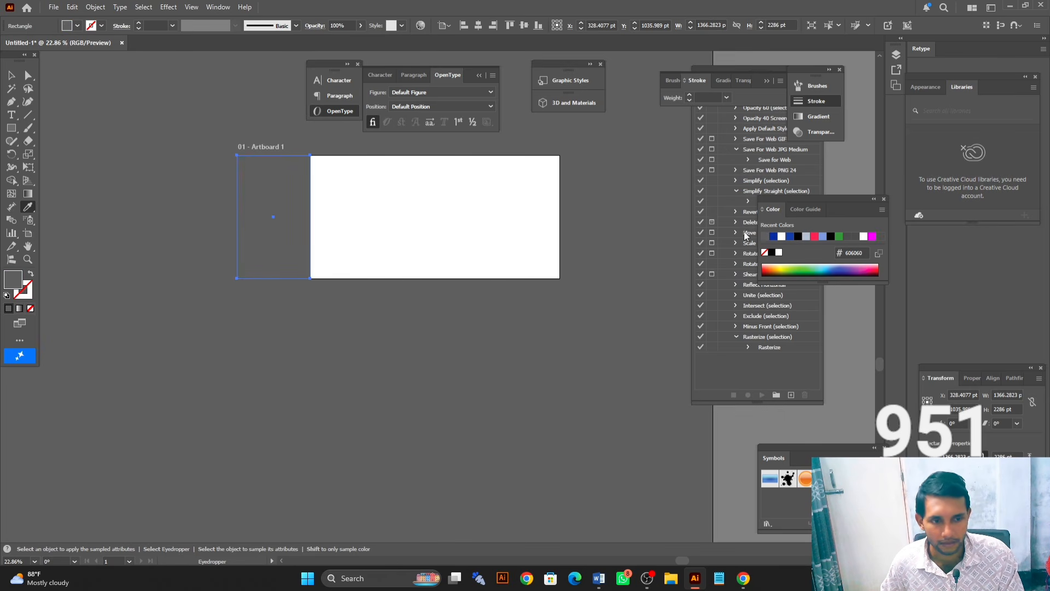
{"action": "left_click", "coordinate": [774, 237]}
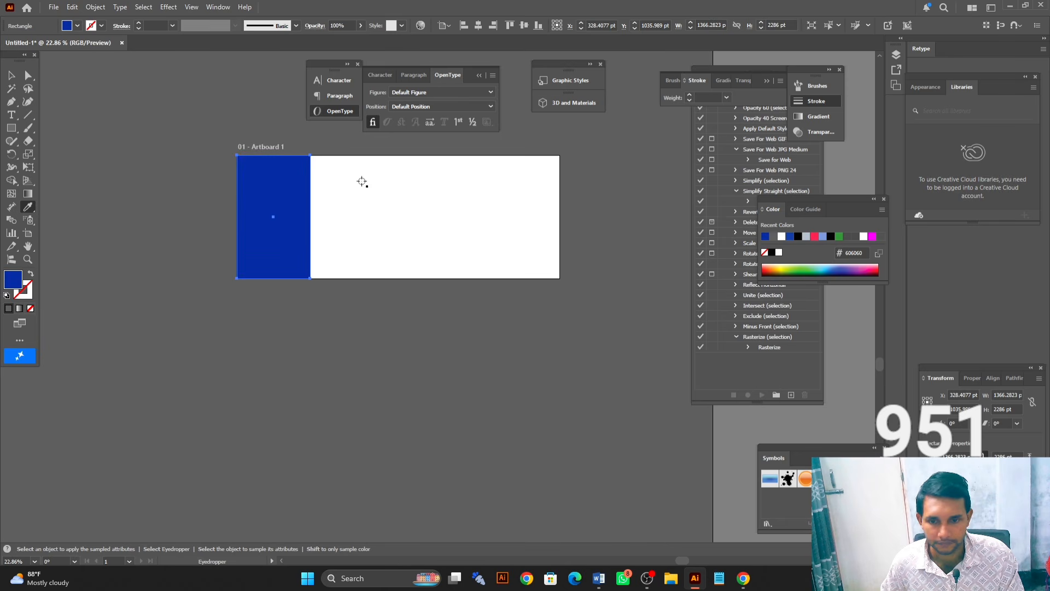
{"action": "left_click", "coordinate": [10, 76]}
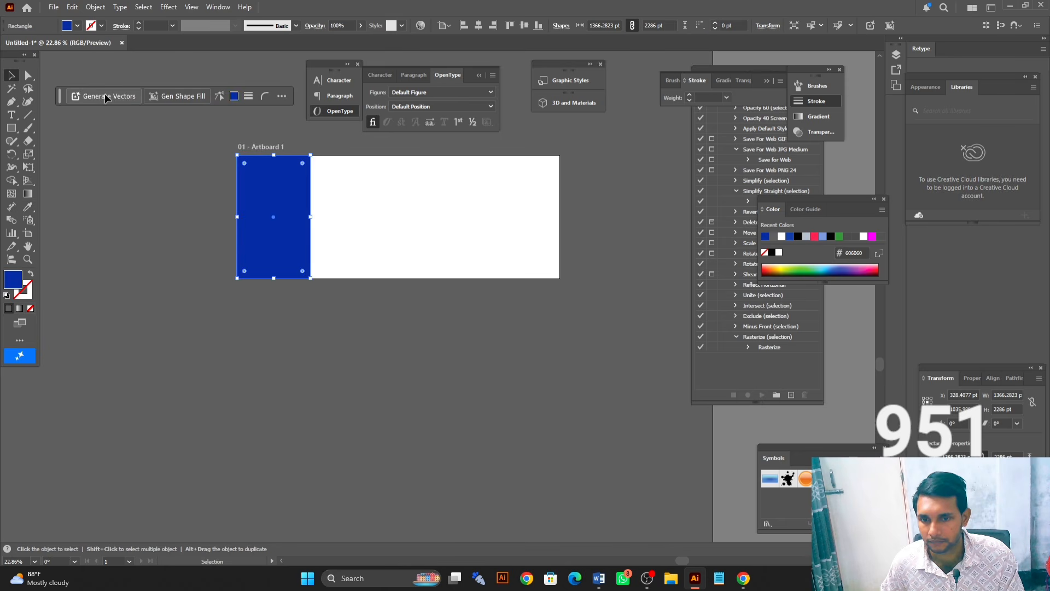
{"action": "left_click", "coordinate": [123, 150]}
Select the blue rectangle at the artboard's left edge and lock it
{"action": "key", "text": "ctrl+space"}
{"action": "left_click_drag", "start_coordinate": [365, 207], "coordinate": [384, 222]}
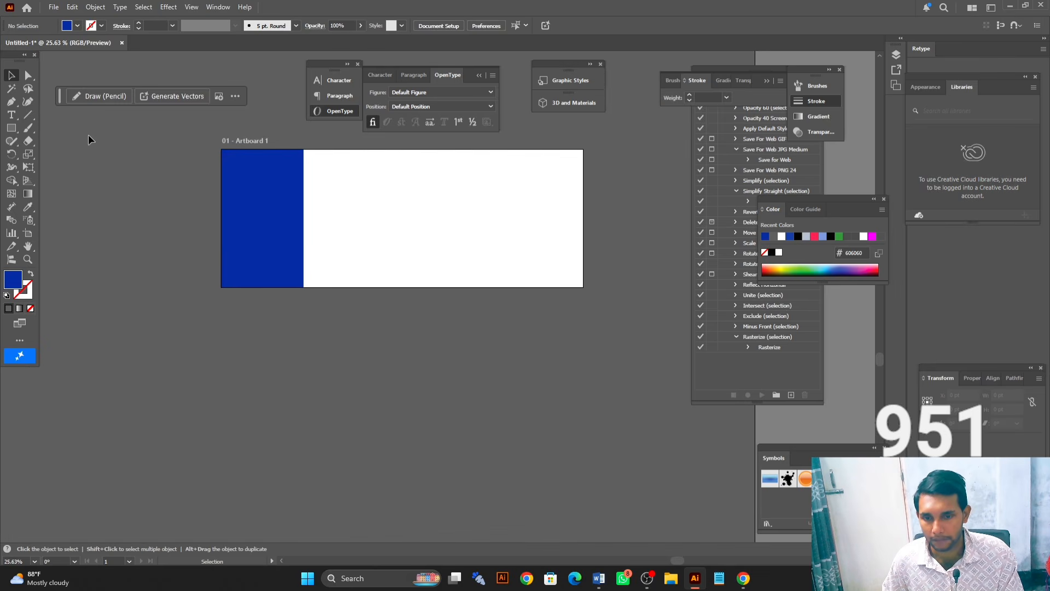
{"action": "left_click", "coordinate": [249, 256]}
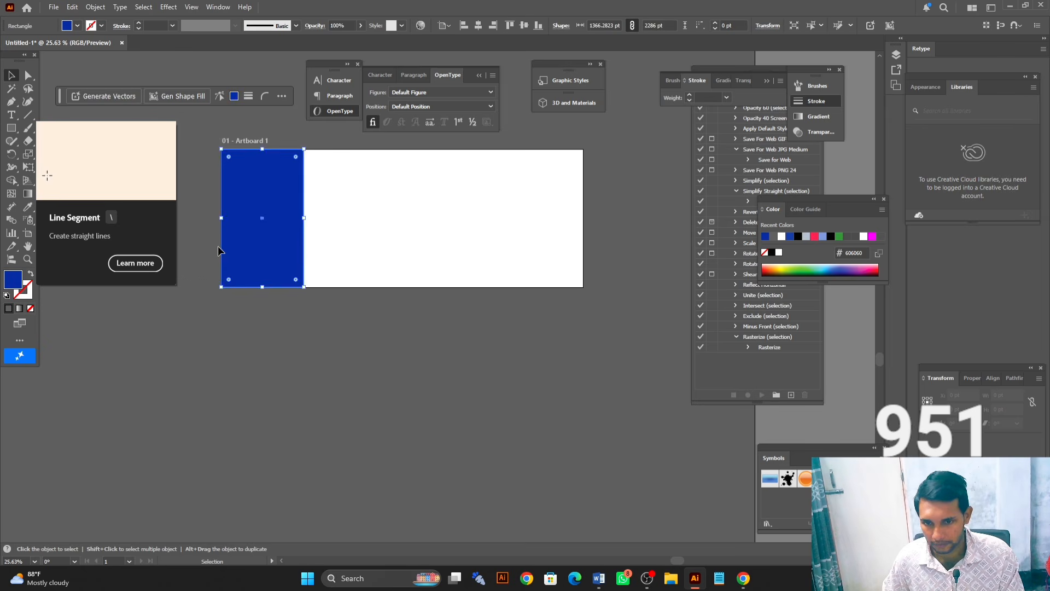
{"action": "left_click", "coordinate": [306, 246]}
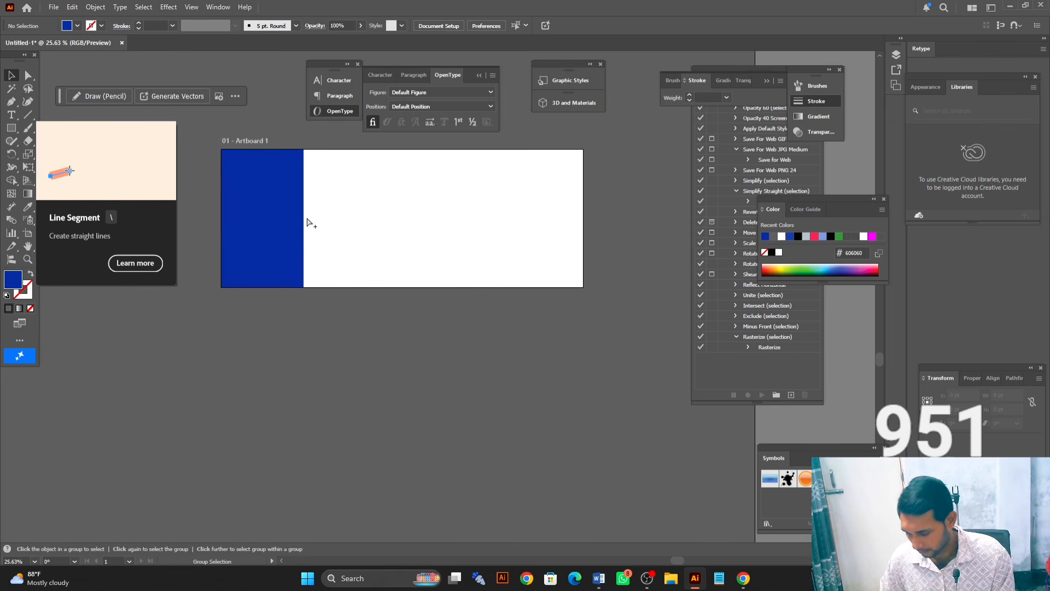
{"action": "key", "text": "ctrl+a"}
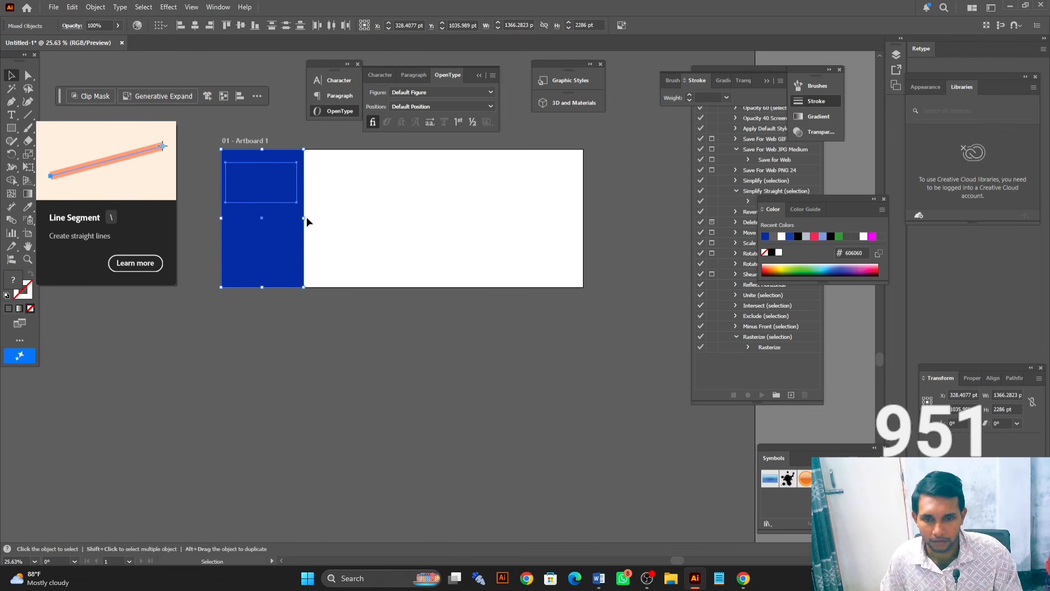
{"action": "left_click", "coordinate": [329, 336]}
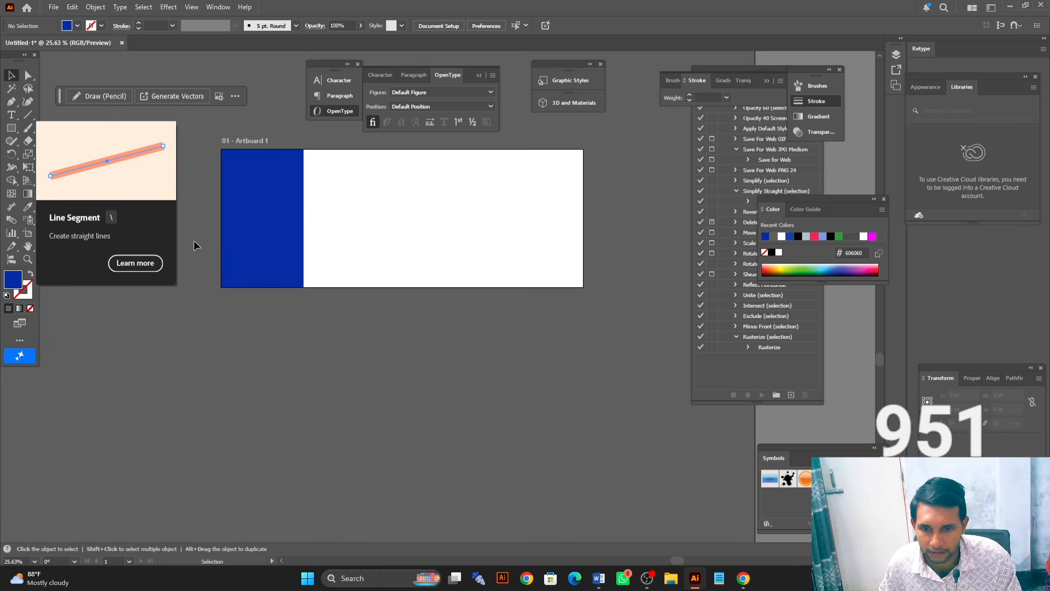
{"action": "left_click_drag", "start_coordinate": [195, 261], "coordinate": [411, 294]}
{"action": "key", "text": "ctrl+2"}
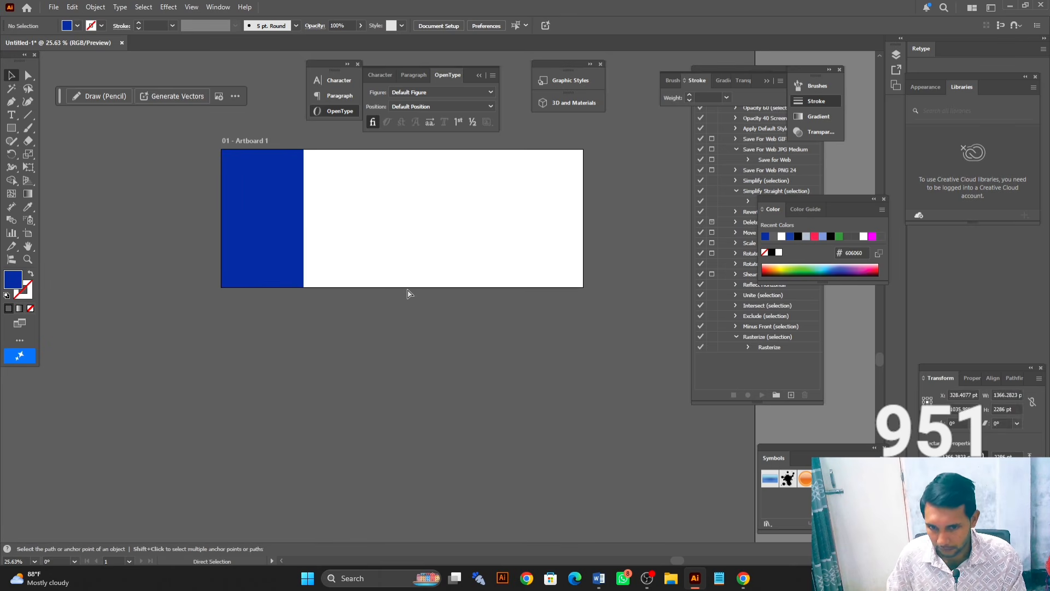
Move the reference icon sheet together with the traced coupon from behind the blue rectangle onto the artboard's white area
{"action": "left_click_drag", "start_coordinate": [135, 150], "coordinate": [398, 237]}
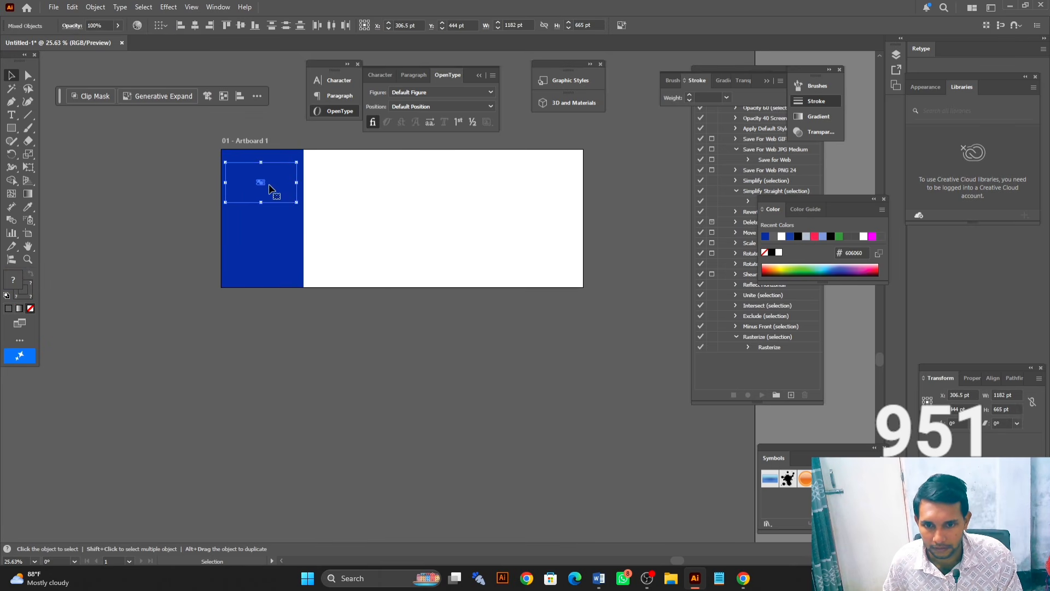
{"action": "left_click_drag", "start_coordinate": [283, 192], "coordinate": [588, 221]}
{"action": "key", "text": "ctrl+space"}
{"action": "key", "text": "ctrl+space"}
{"action": "left_click_drag", "start_coordinate": [454, 191], "coordinate": [448, 229]}
{"action": "key", "text": "ctrl+space"}
Scale the icon sheet and traced coupon up to about 3576 × 2012 pt and position them within the white area
{"action": "left_click_drag", "start_coordinate": [506, 242], "coordinate": [673, 399]}
{"action": "left_click_drag", "start_coordinate": [493, 320], "coordinate": [426, 268]}
{"action": "left_click_drag", "start_coordinate": [504, 293], "coordinate": [676, 372]}
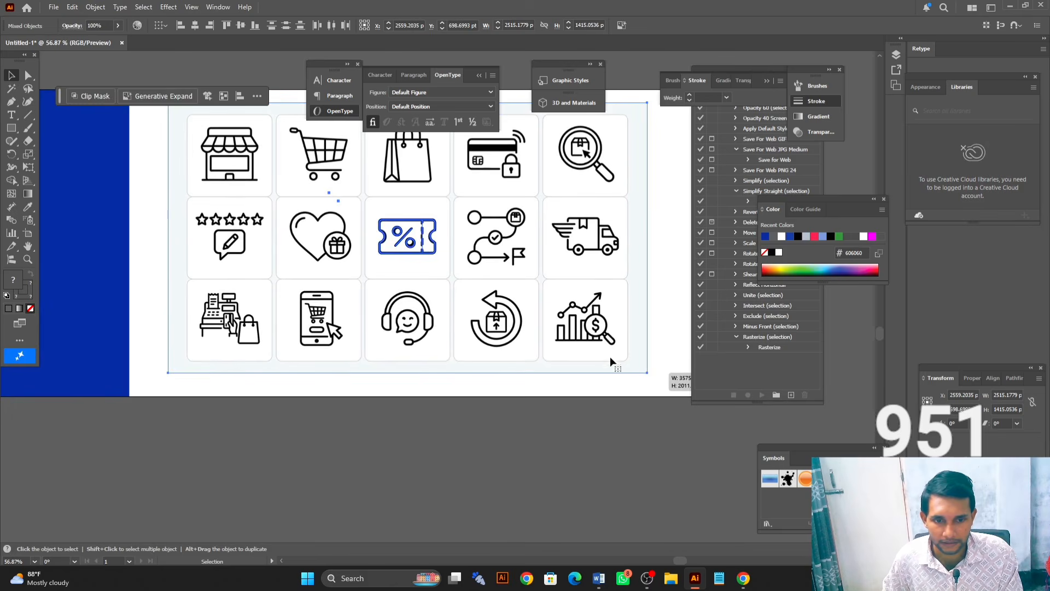
{"action": "left_click_drag", "start_coordinate": [555, 326], "coordinate": [559, 333]}
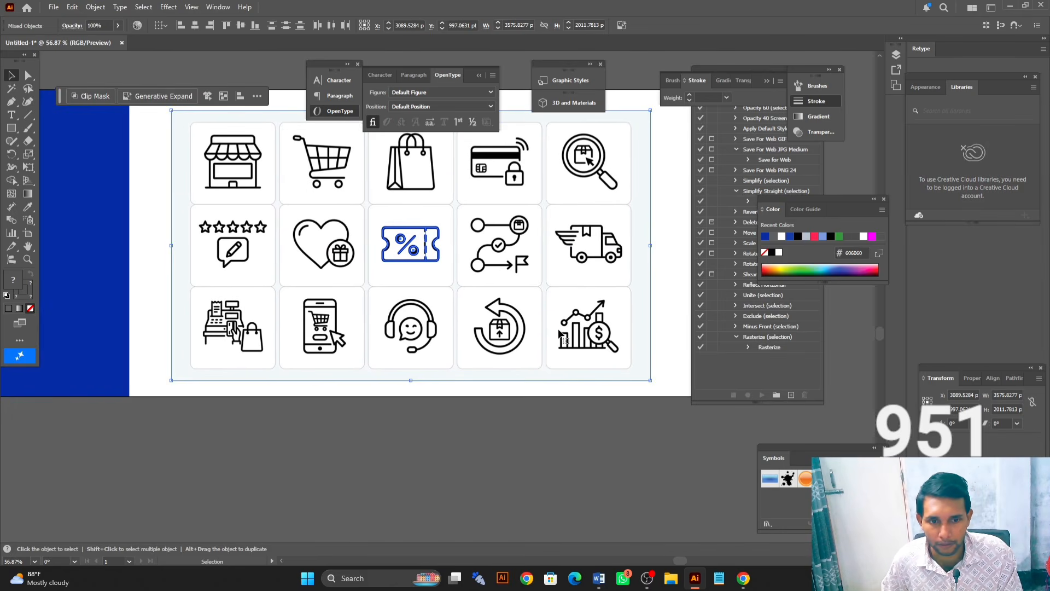
{"action": "left_click_drag", "start_coordinate": [570, 277], "coordinate": [621, 290]}
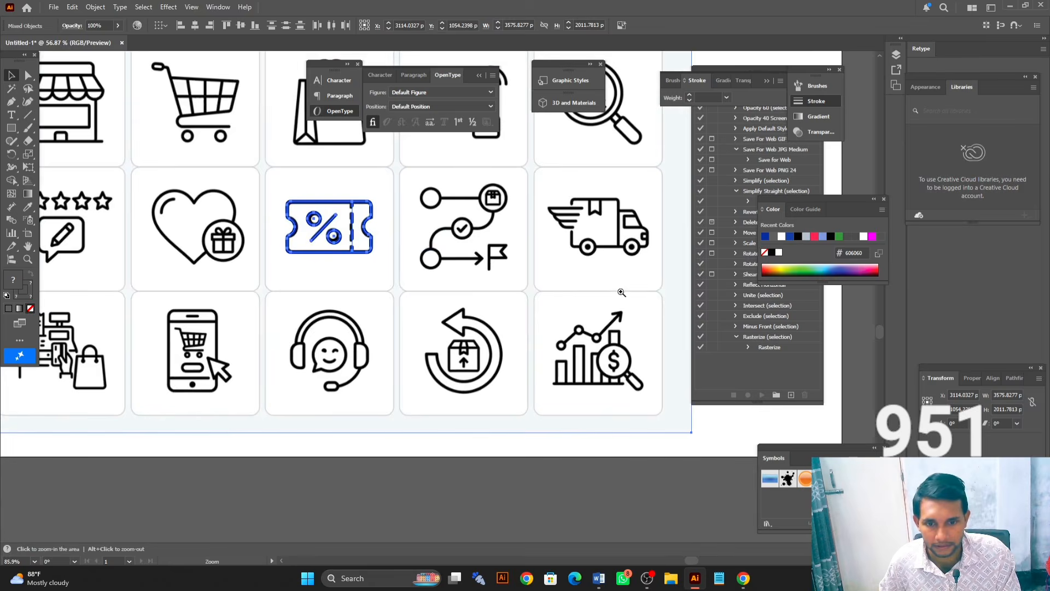
Try to select only the traced blue coupon's paths on top of the reference icon sheet
{"action": "scroll", "coordinate": [291, 205], "scroll_direction": "up", "scroll_amount": 3}
{"action": "scroll", "coordinate": [291, 205], "scroll_direction": "down", "scroll_amount": 1}
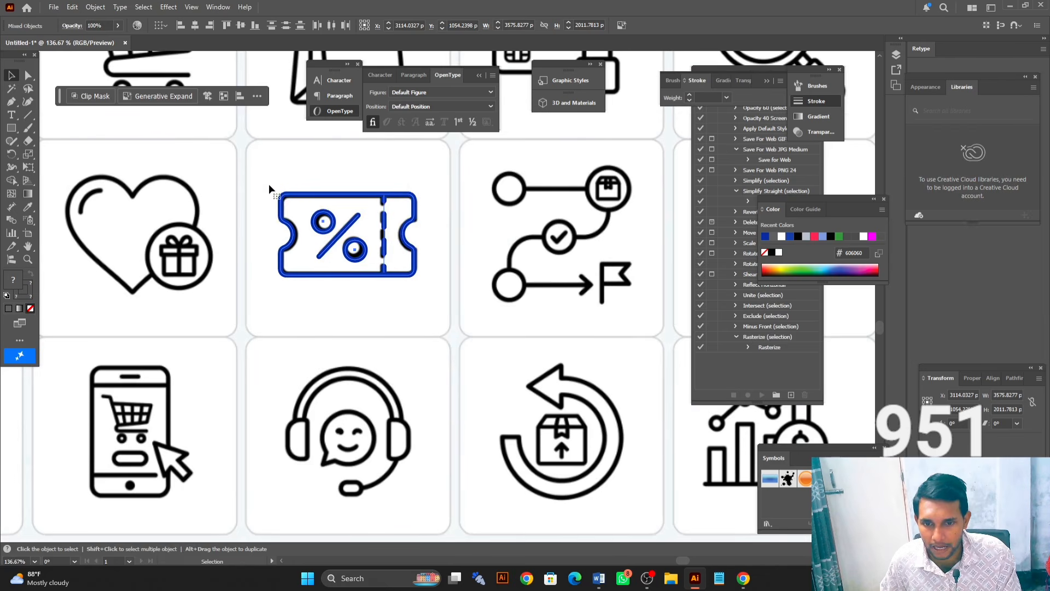
{"action": "left_click", "coordinate": [252, 182]}
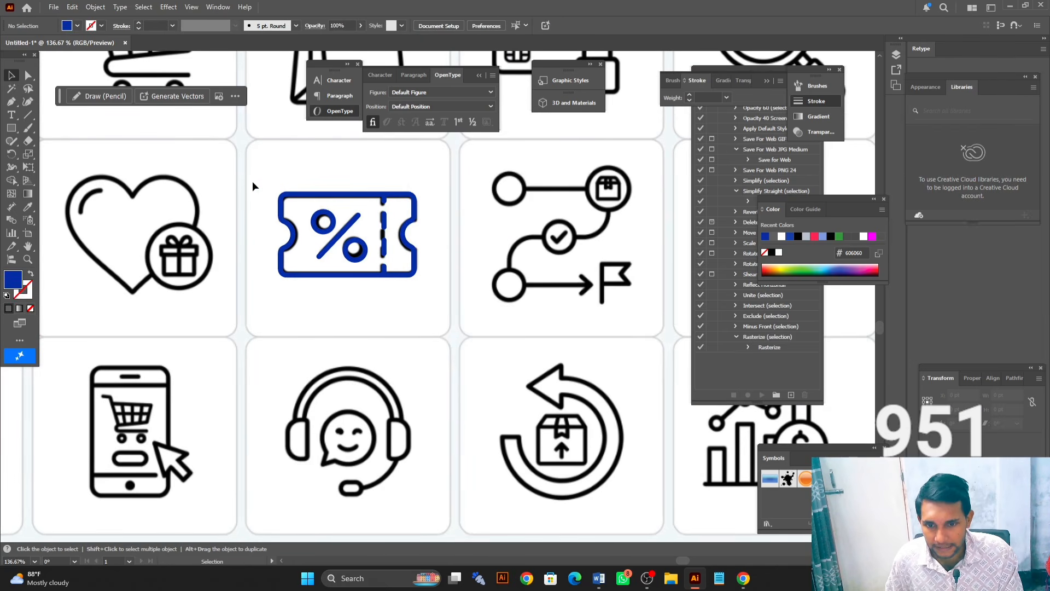
{"action": "left_click_drag", "start_coordinate": [253, 183], "coordinate": [419, 290]}
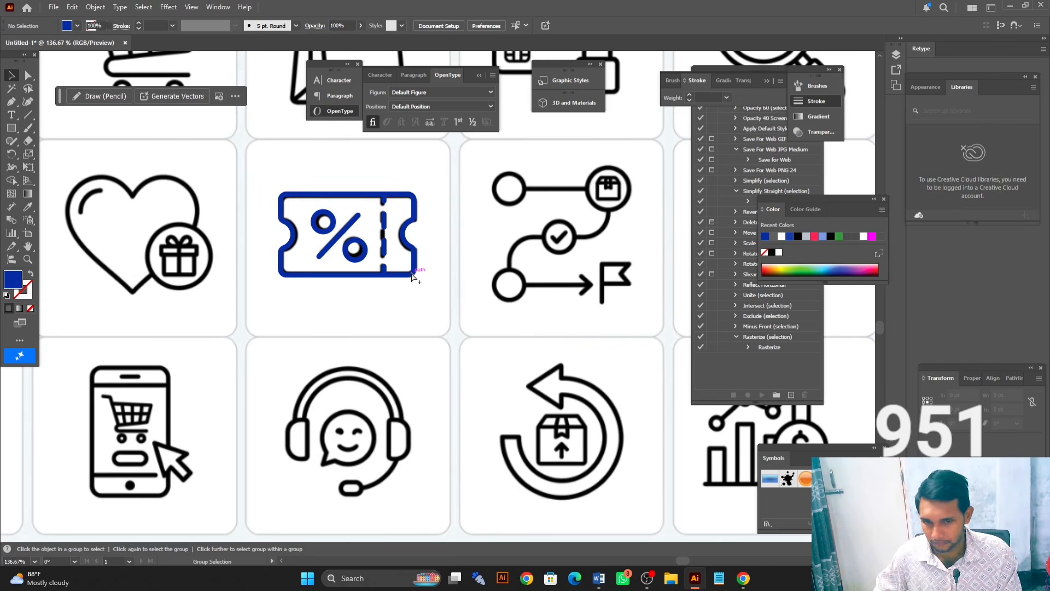
{"action": "left_click", "coordinate": [414, 276]}
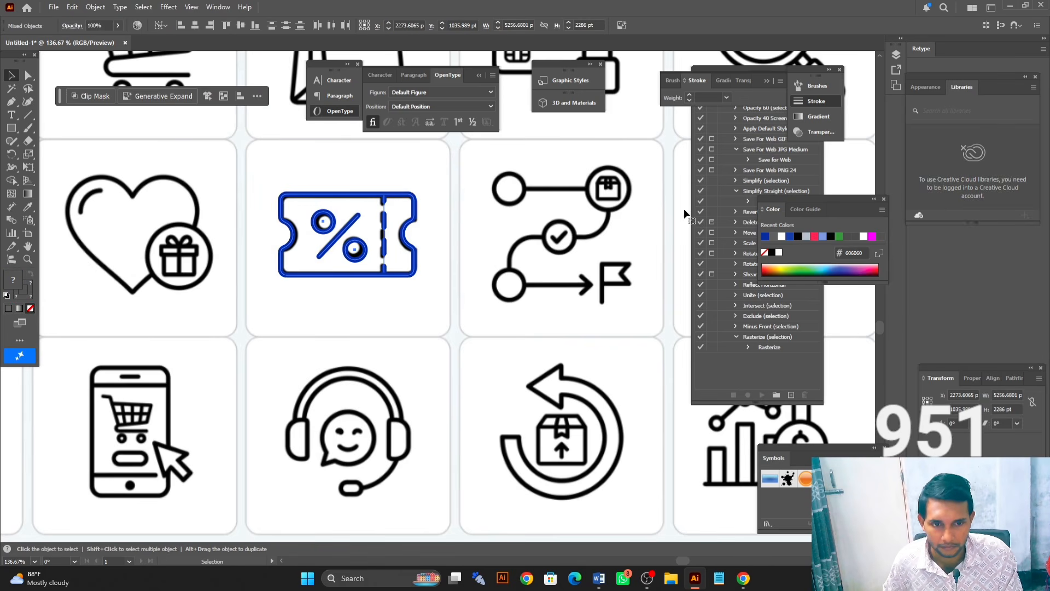
{"action": "left_click", "coordinate": [297, 179]}
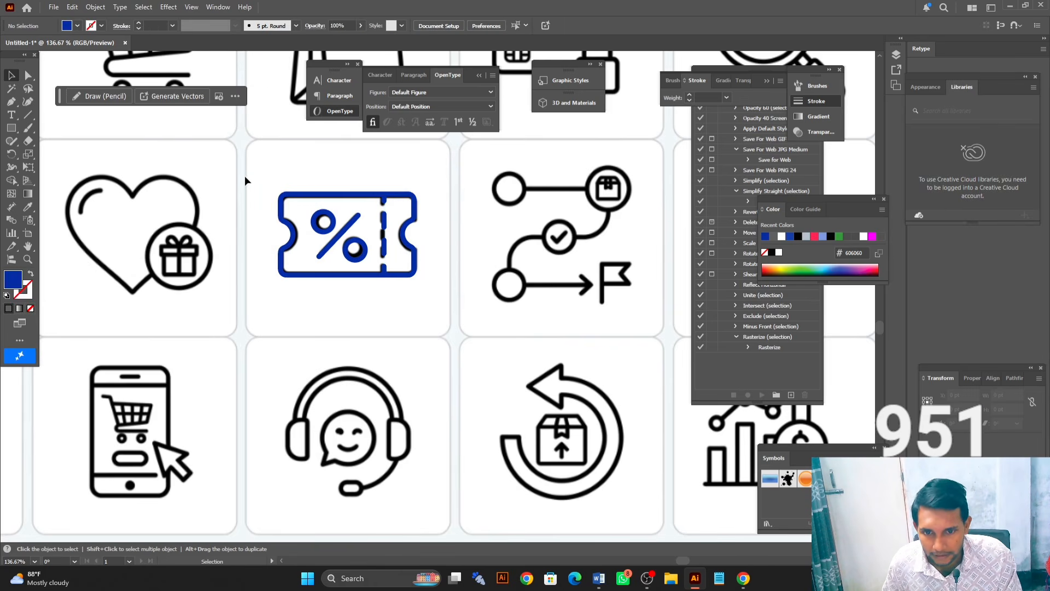
{"action": "left_click_drag", "start_coordinate": [250, 177], "coordinate": [415, 296]}
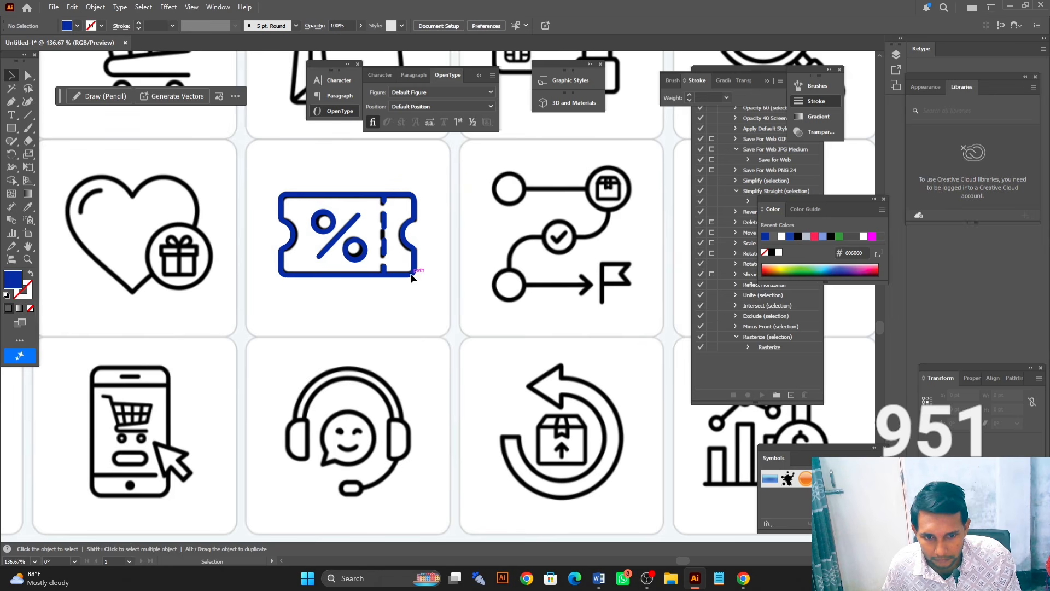
{"action": "left_click_drag", "start_coordinate": [261, 170], "coordinate": [455, 313]}
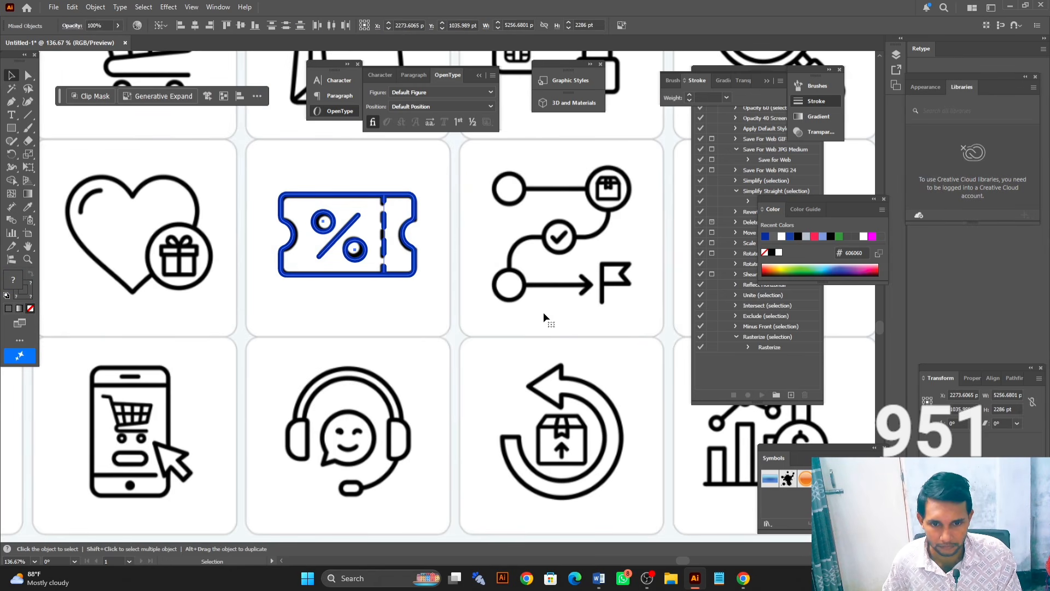
{"action": "double_click", "coordinate": [454, 273]}
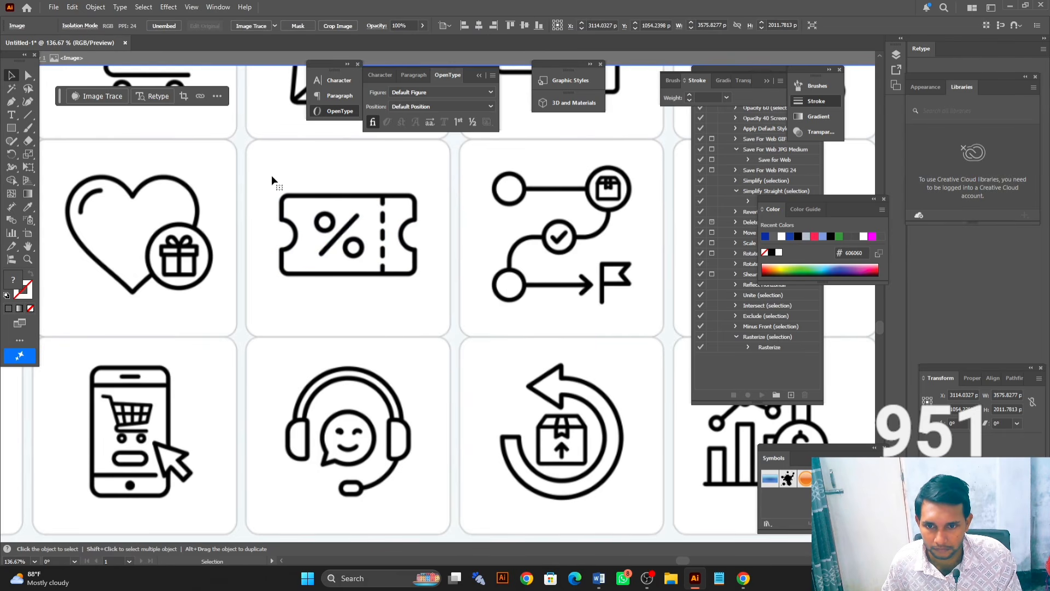
{"action": "left_click_drag", "start_coordinate": [415, 178], "coordinate": [176, 226]}
{"action": "scroll", "coordinate": [415, 285], "scroll_direction": "up", "scroll_amount": 2}
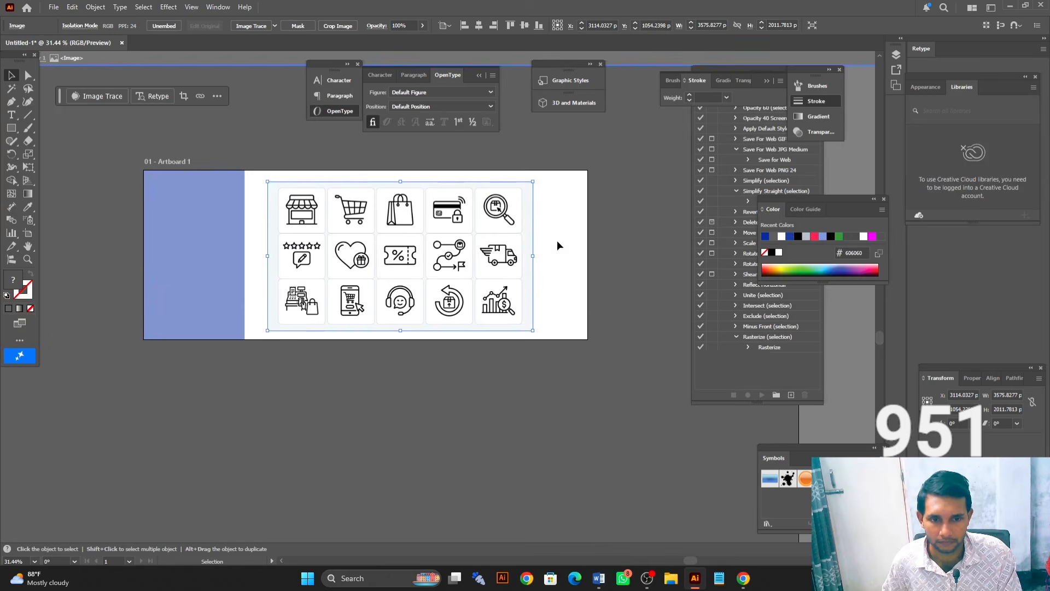
{"action": "double_click", "coordinate": [627, 244]}
Lock the reference icon sheet image and select all paths of the traced coupon
{"action": "scroll", "coordinate": [627, 244], "scroll_direction": "up", "scroll_amount": 6}
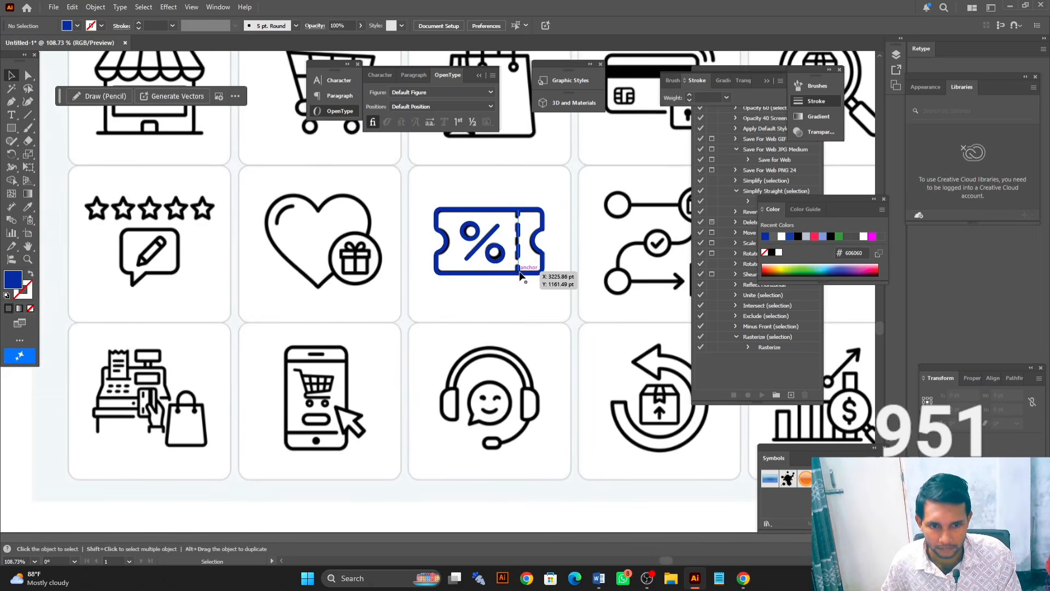
{"action": "left_click", "coordinate": [519, 271]}
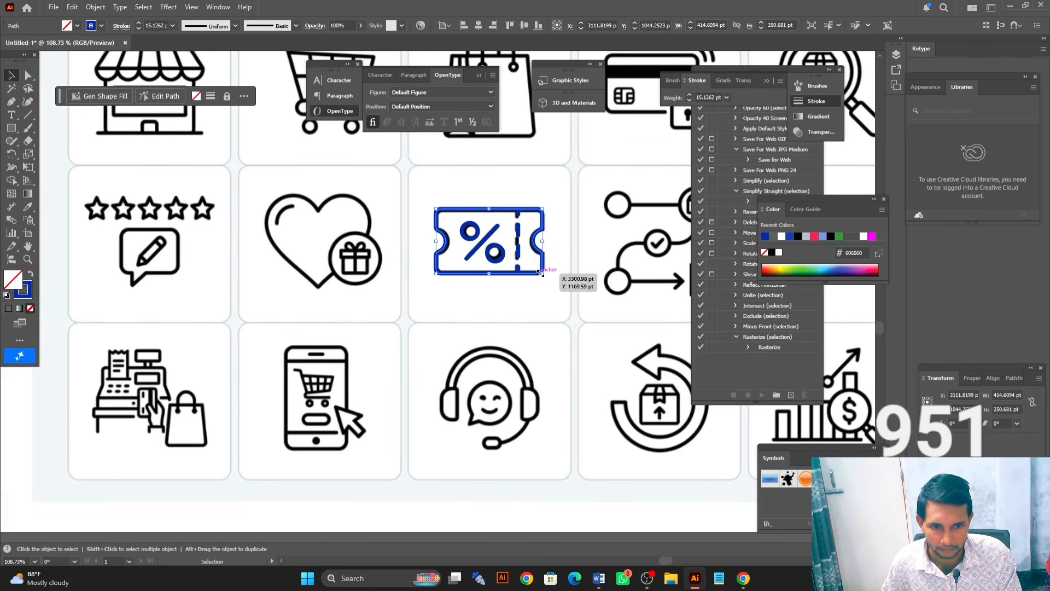
{"action": "scroll", "coordinate": [539, 273], "scroll_direction": "up", "scroll_amount": 3}
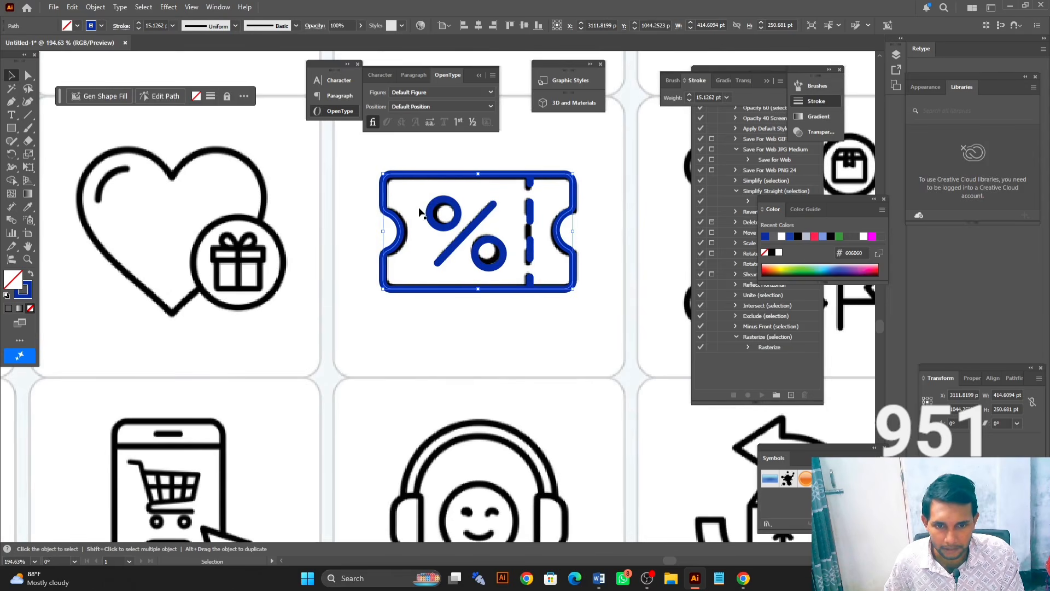
{"action": "left_click", "coordinate": [293, 191]}
{"action": "key", "text": "a"}
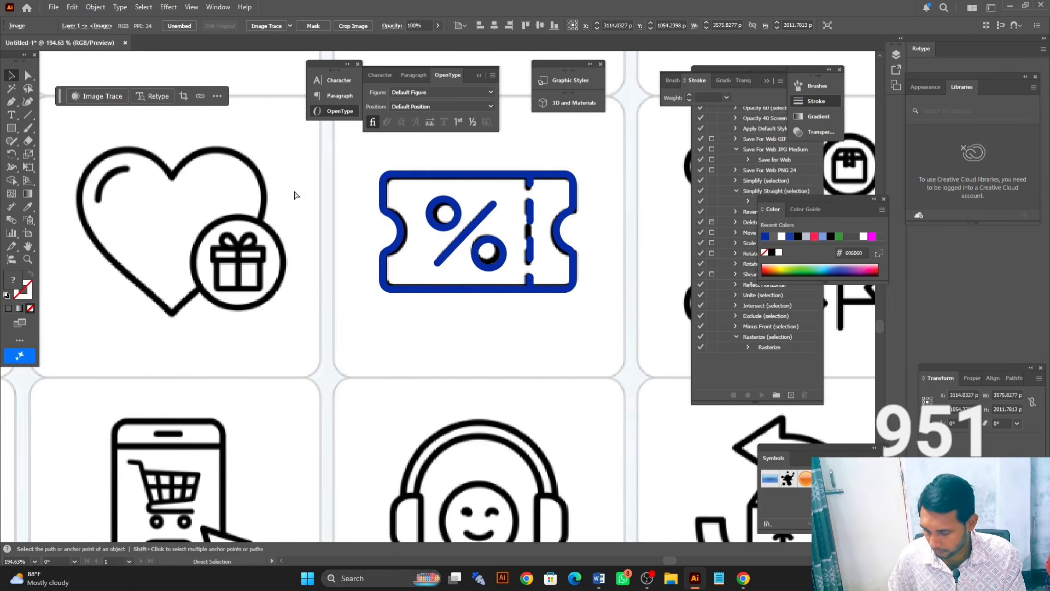
{"action": "key", "text": "v"}
{"action": "mouse_move", "coordinate": [333, 156]}
{"action": "left_mouse_down"}
{"action": "mouse_move", "coordinate": [595, 306]}
{"action": "mouse_move", "coordinate": [587, 310]}
{"action": "left_mouse_up"}
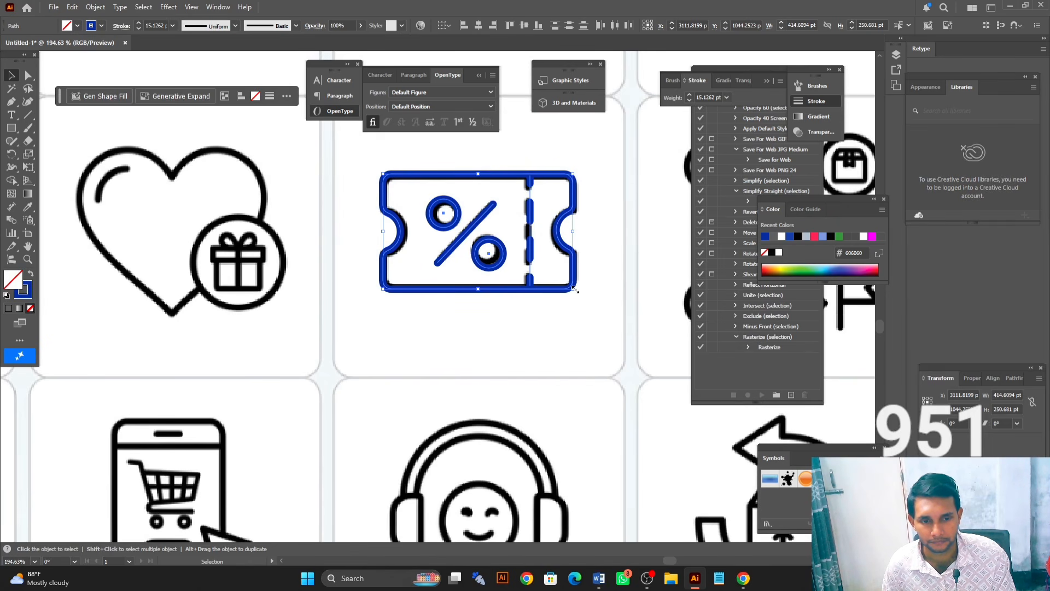
Scale the selected coupon up to about 577 × 349 pt and inspect its strokes over the reference icon
{"action": "left_click_drag", "start_coordinate": [574, 289], "coordinate": [527, 304]}
{"action": "scroll", "coordinate": [528, 309], "scroll_direction": "up", "scroll_amount": 3}
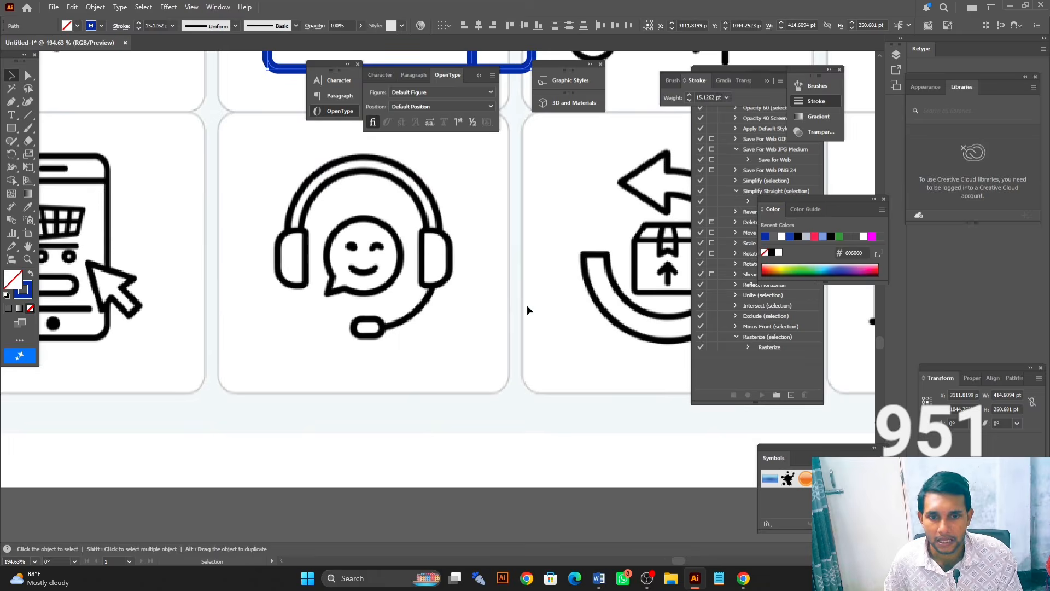
{"action": "scroll", "coordinate": [527, 307], "scroll_direction": "up", "scroll_amount": 5}
{"action": "key", "text": "z"}
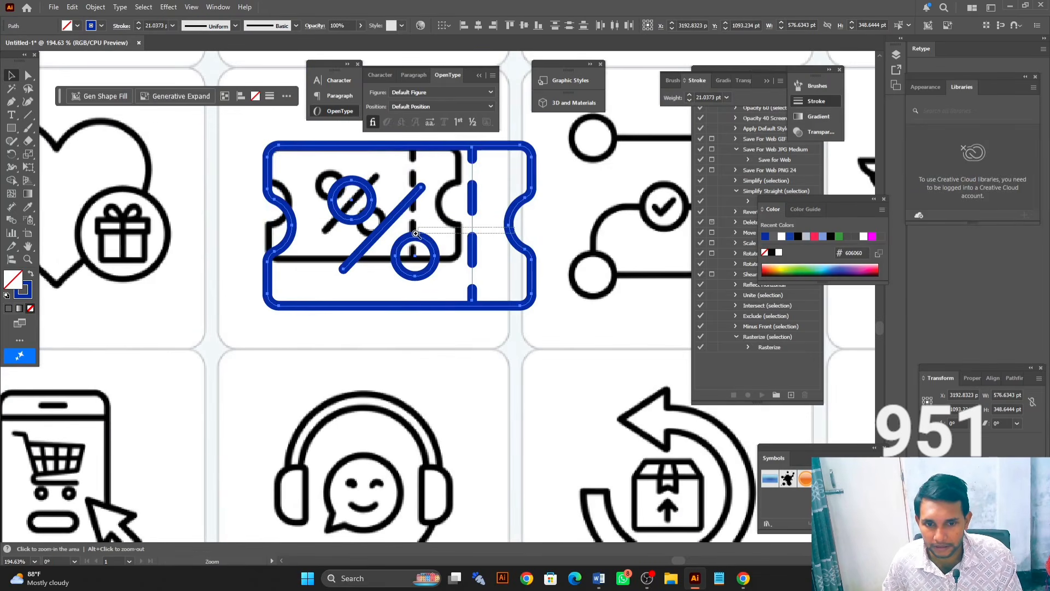
{"action": "left_click_drag", "start_coordinate": [415, 233], "coordinate": [416, 234]}
{"action": "key", "text": "ctrl+space"}
{"action": "left_click_drag", "start_coordinate": [514, 243], "coordinate": [270, 265]}
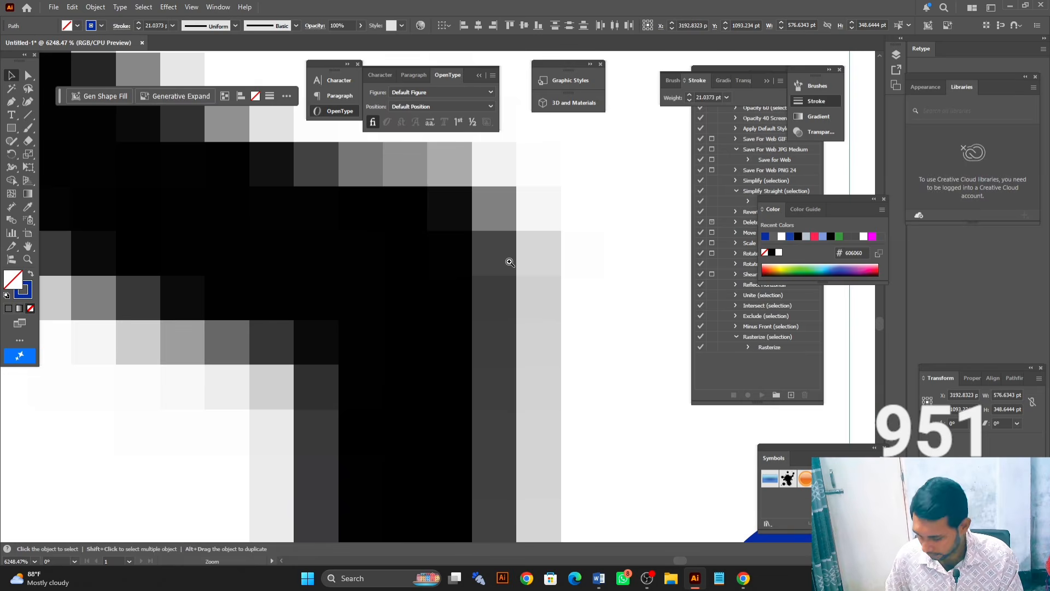
{"action": "left_click", "coordinate": [505, 262], "text": "ctrl+alt"}
{"action": "left_click", "coordinate": [505, 262], "text": "ctrl+alt"}
{"action": "left_click", "coordinate": [505, 262], "text": "ctrl+alt"}
{"action": "left_click", "coordinate": [505, 262], "text": "ctrl+alt"}
{"action": "left_click", "coordinate": [505, 262], "text": "ctrl+alt"}
{"action": "left_click", "coordinate": [505, 262], "text": "ctrl+alt"}
{"action": "left_click", "coordinate": [505, 262], "text": "ctrl+alt"}
{"action": "left_click", "coordinate": [505, 262], "text": "ctrl+alt"}
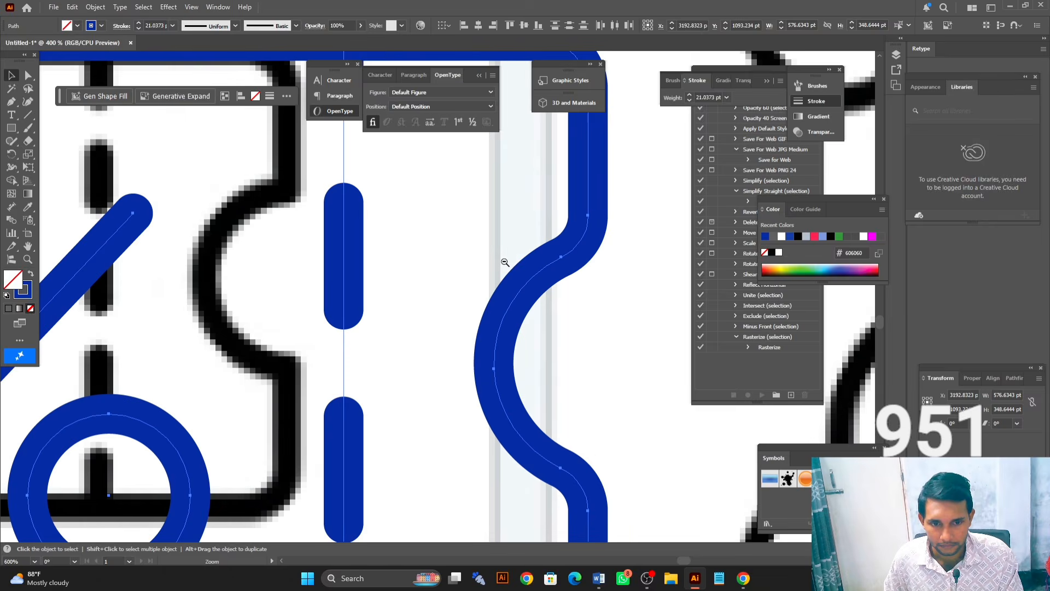
{"action": "left_click", "coordinate": [505, 262], "text": "alt"}
{"action": "left_click", "coordinate": [504, 262], "text": "alt"}
{"action": "left_click_drag", "start_coordinate": [372, 278], "coordinate": [669, 236]}
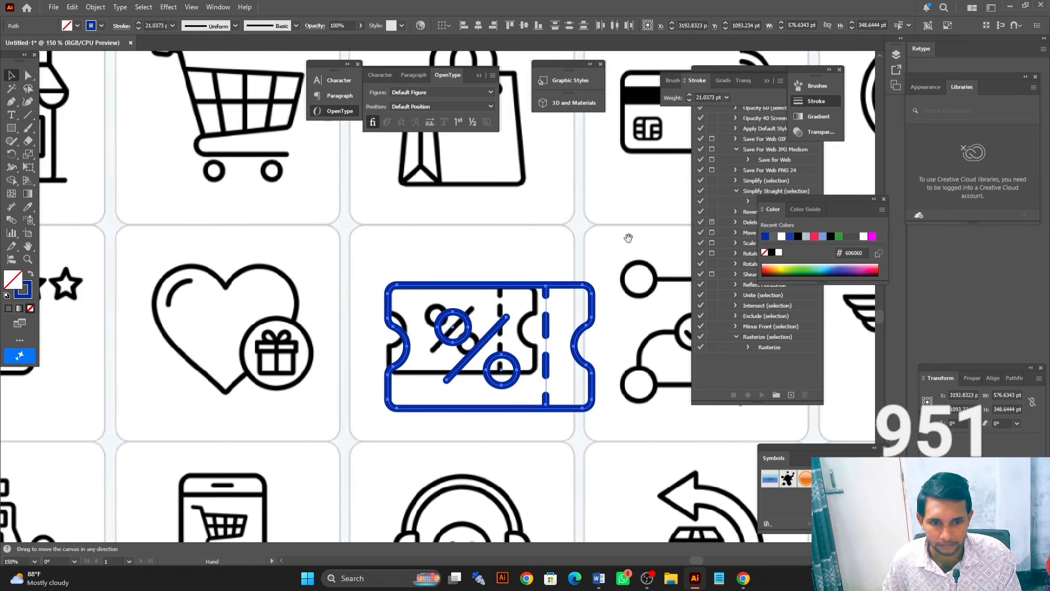
Turn off Scale Corners in the General preferences and apply the change
{"action": "left_click", "coordinate": [72, 7]}
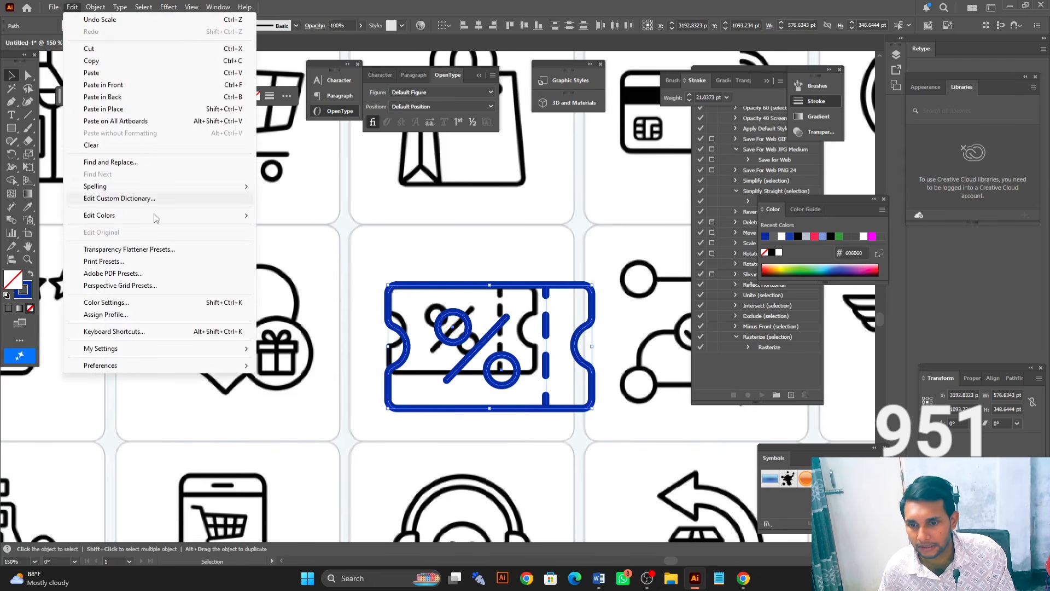
{"action": "mouse_move", "coordinate": [140, 362]}
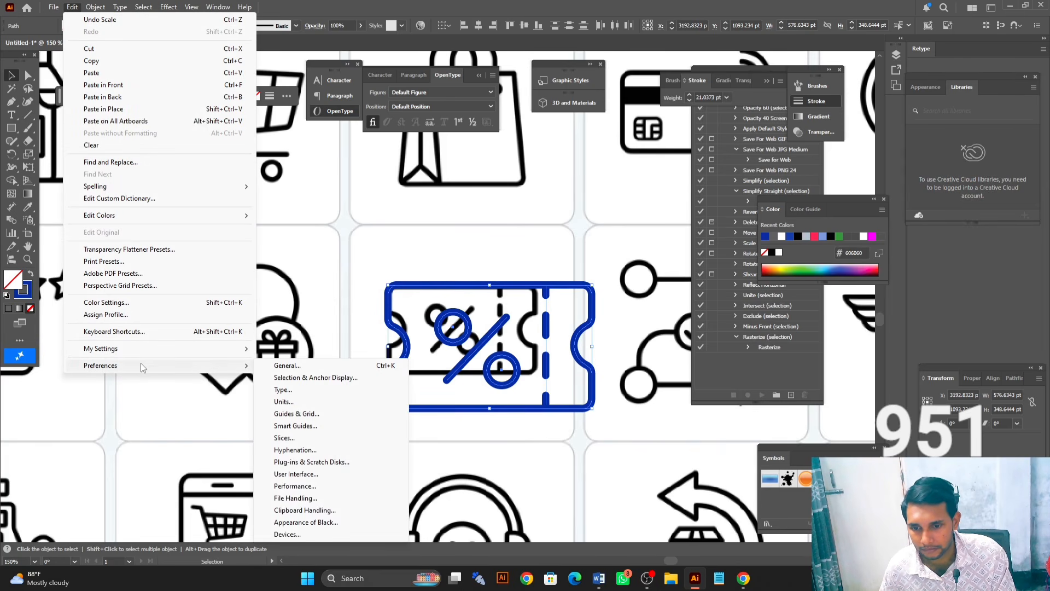
{"action": "left_click", "coordinate": [310, 367]}
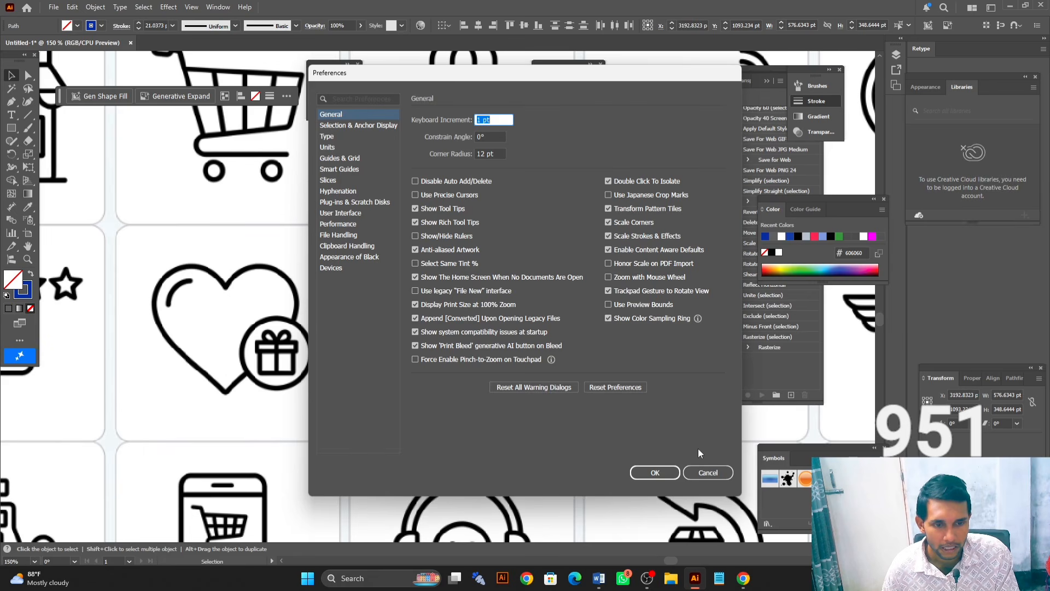
{"action": "left_click", "coordinate": [610, 236]}
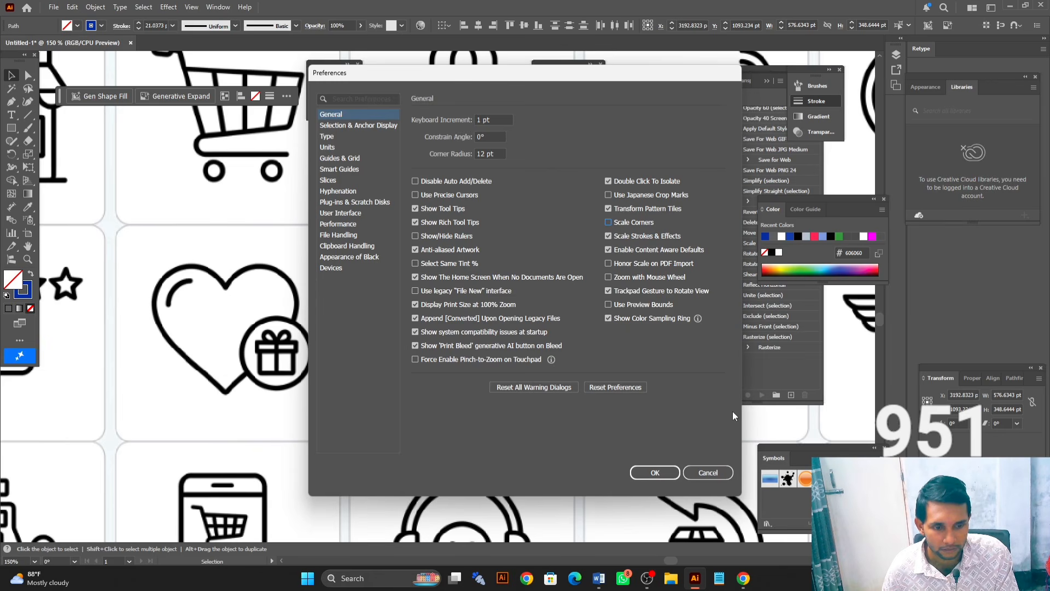
{"action": "left_click", "coordinate": [655, 472]}
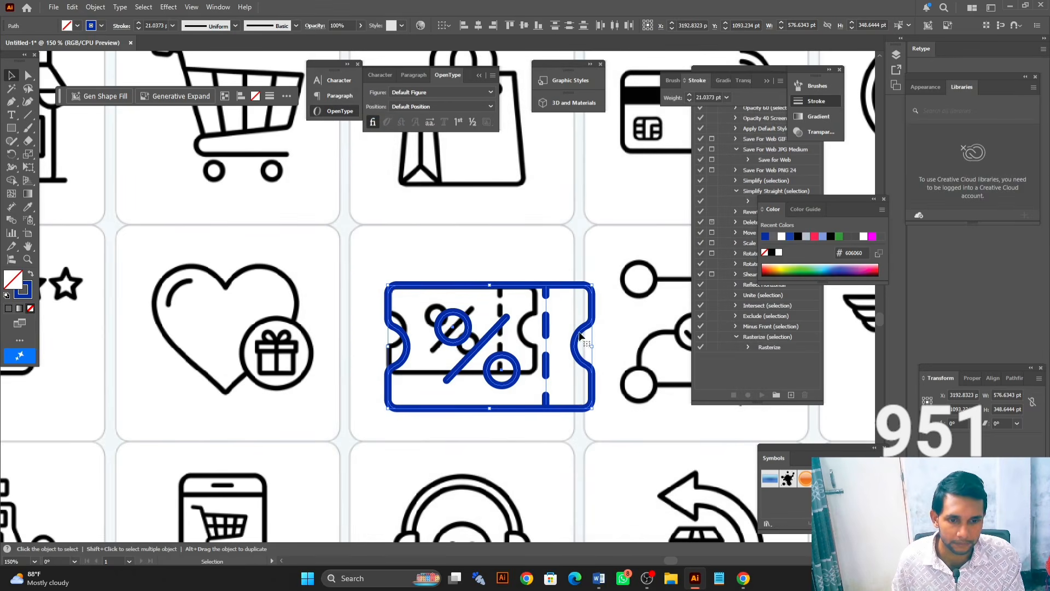
Test scaling the coupon up to about 1028 × 654 pt, and undo both coupon enlargements
{"action": "left_click_drag", "start_coordinate": [592, 408], "coordinate": [756, 517]}
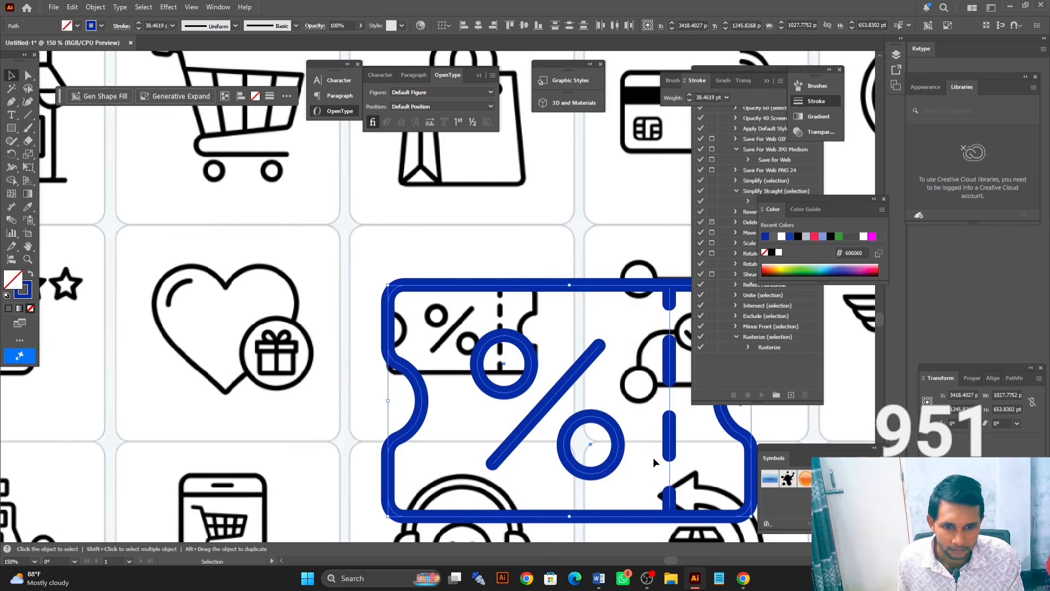
{"action": "key", "text": "a"}
{"action": "key", "text": "ctrl+z"}
{"action": "key", "text": "ctrl+z"}
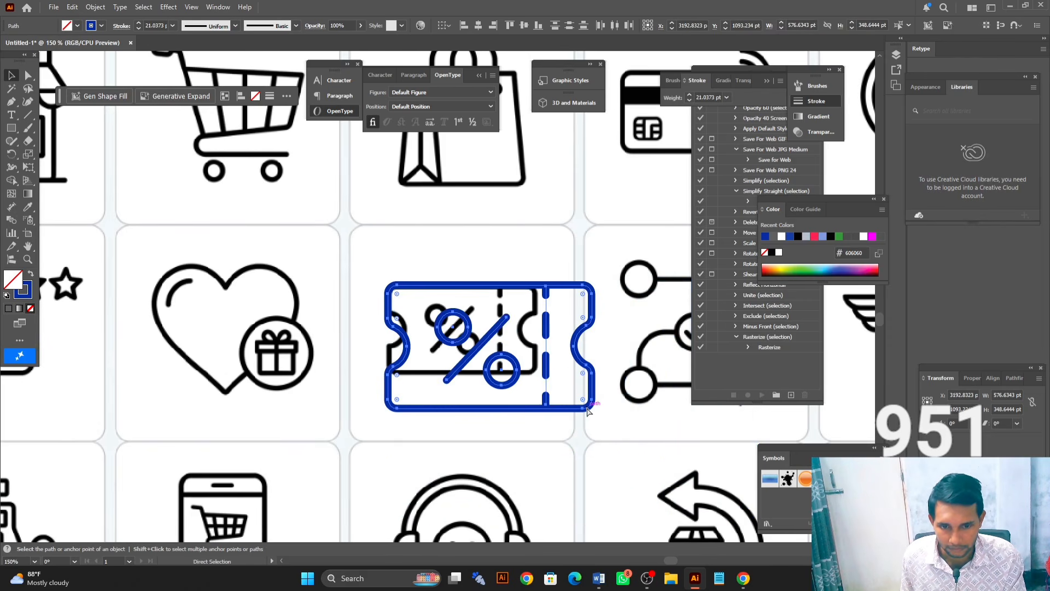
{"action": "key", "text": "ctrl+z"}
{"action": "key", "text": "v"}
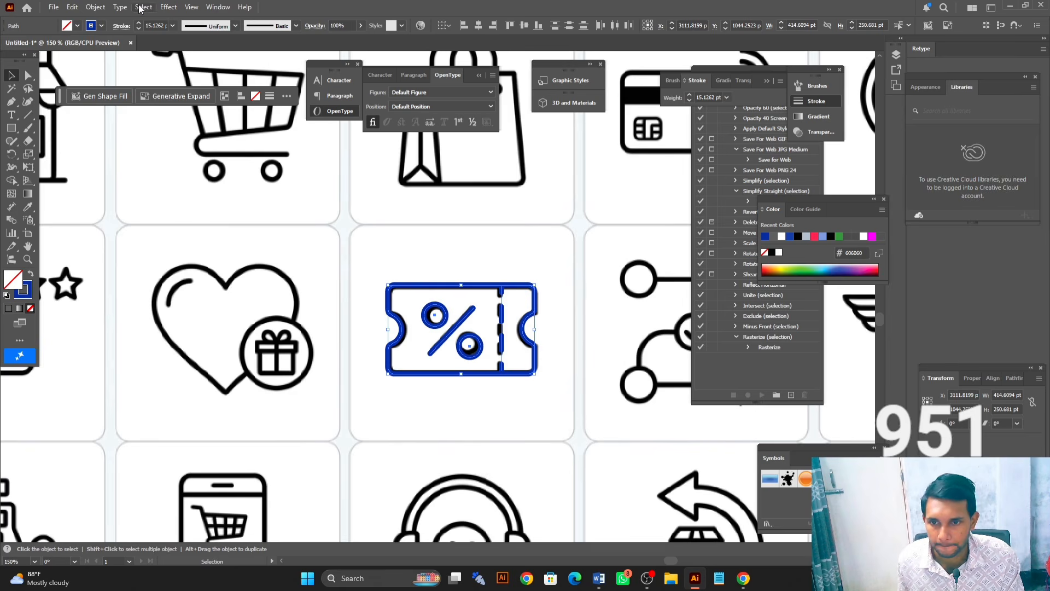
Turn Scale Corners back on in the General preferences and apply the change
{"action": "left_click", "coordinate": [73, 7]}
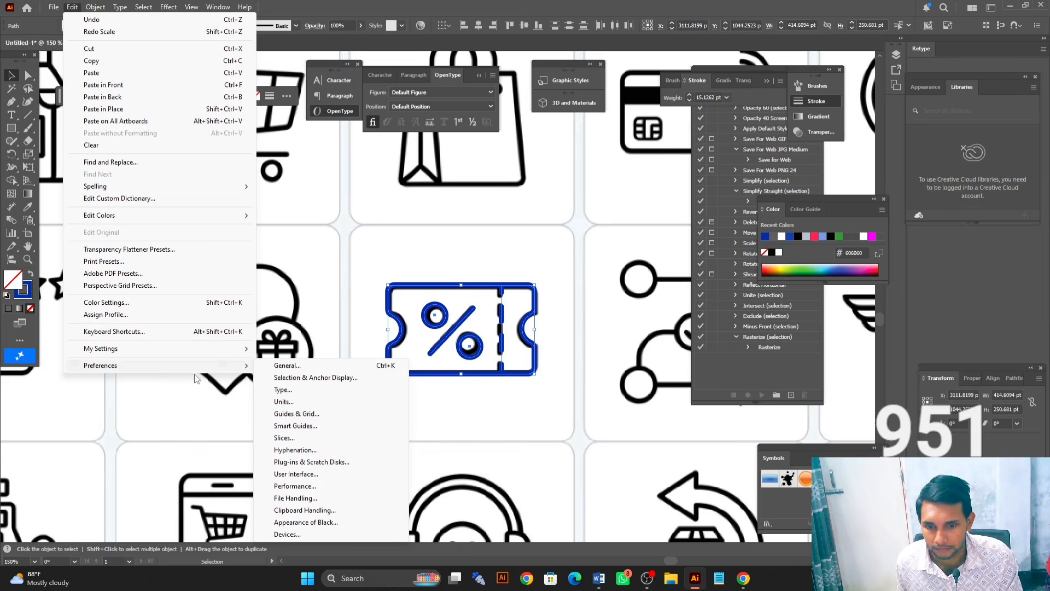
{"action": "left_click", "coordinate": [286, 365]}
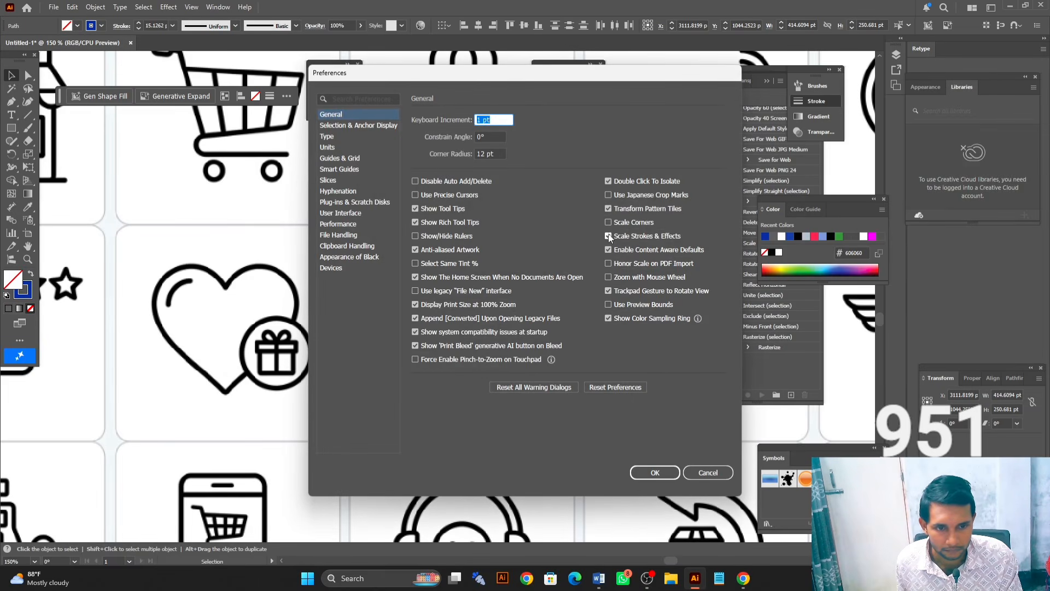
{"action": "left_click", "coordinate": [608, 222]}
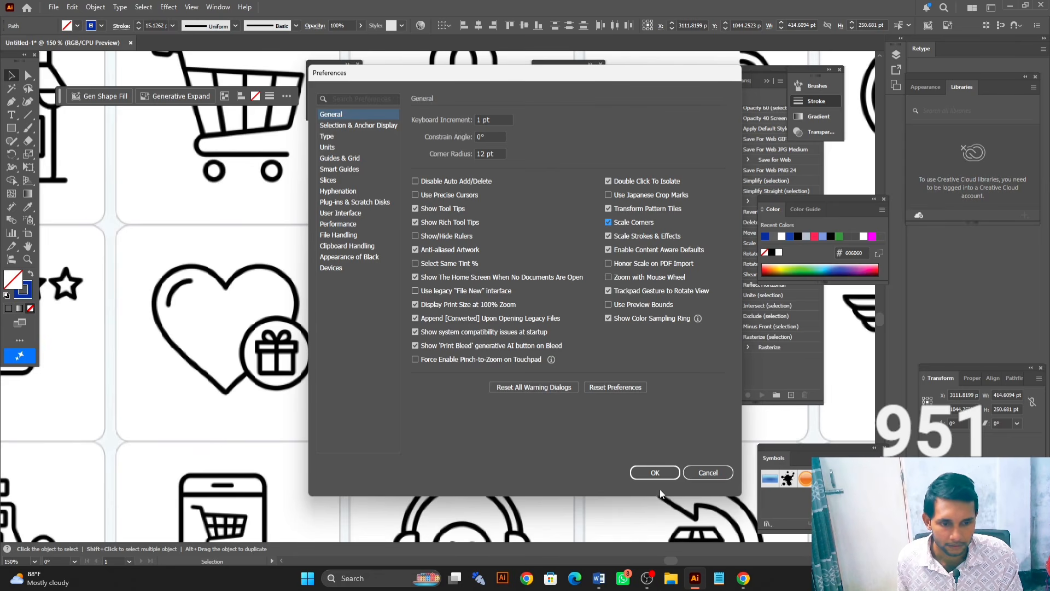
{"action": "left_click", "coordinate": [656, 473]}
Deselect the traced coupon and select all its paths again with the whole artboard in view
{"action": "key", "text": "a"}
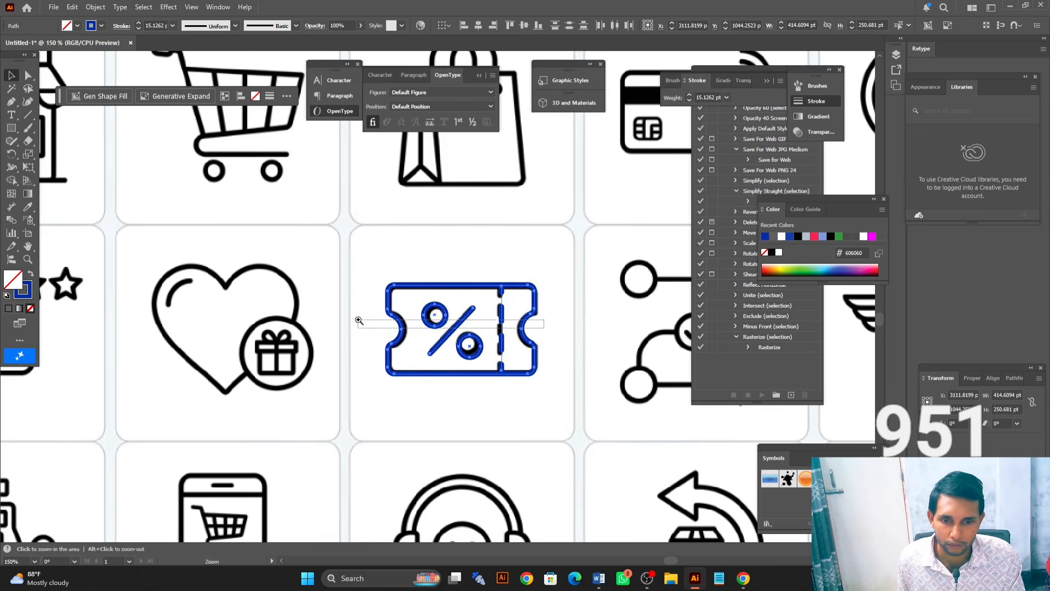
{"action": "key", "text": "z"}
{"action": "left_click", "coordinate": [443, 310]}
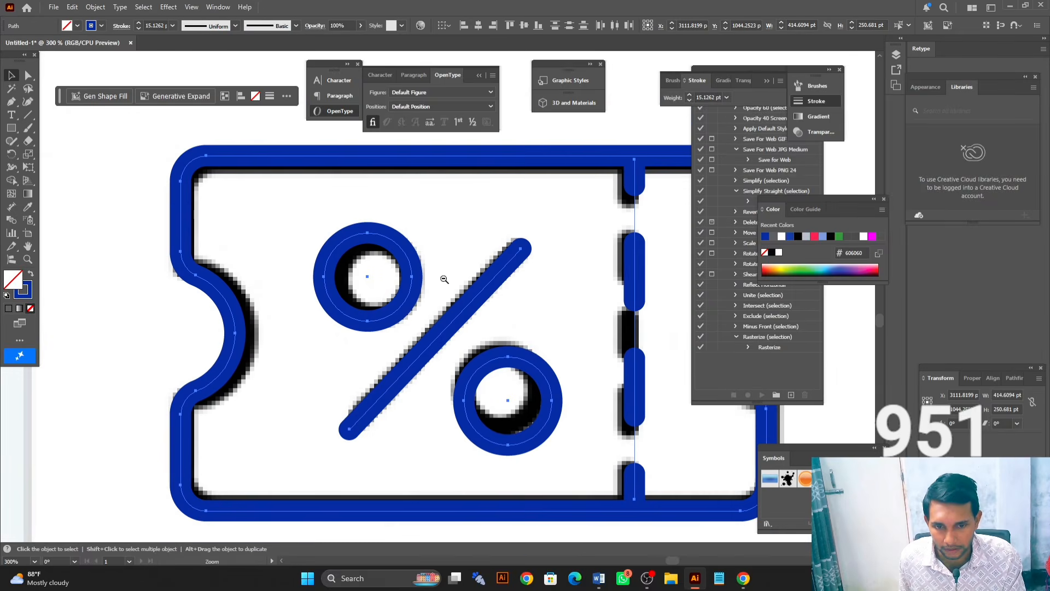
{"action": "left_click", "coordinate": [445, 280], "text": "alt"}
{"action": "left_click", "coordinate": [444, 279], "text": "alt"}
{"action": "key", "text": "v"}
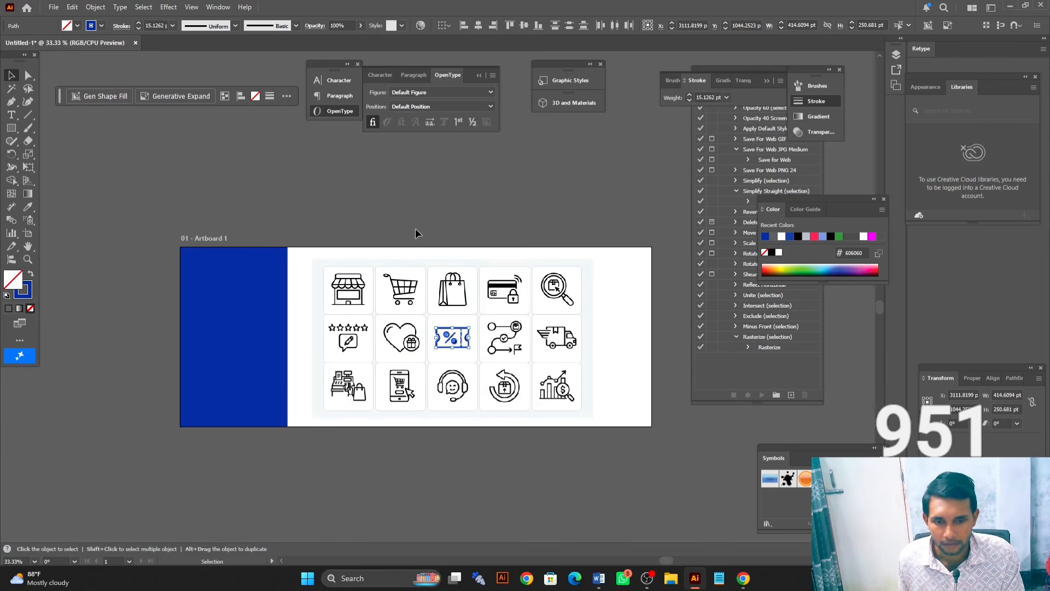
{"action": "left_click", "coordinate": [418, 229]}
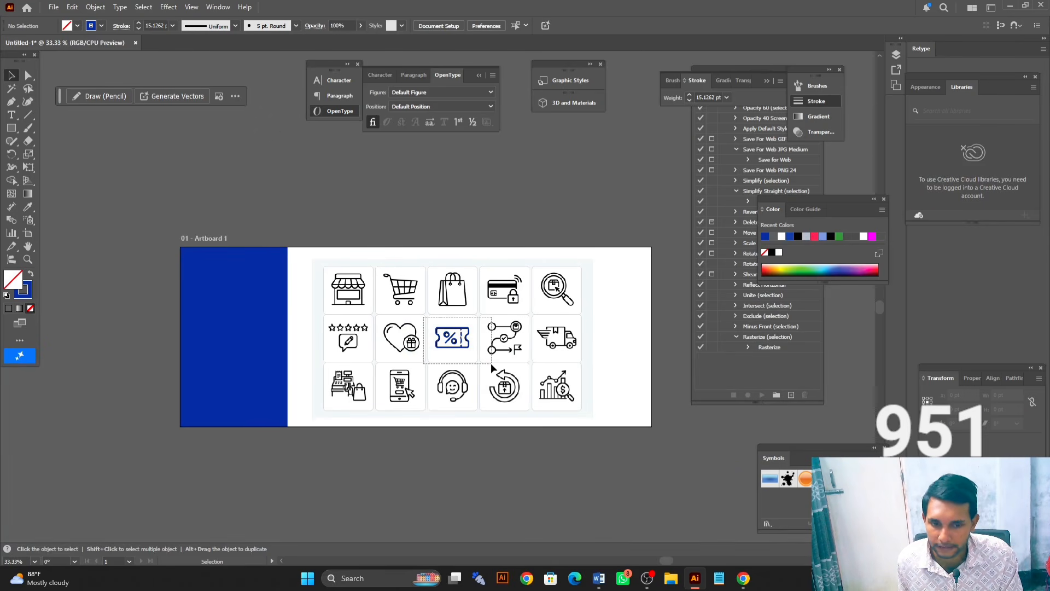
{"action": "left_click", "coordinate": [461, 344]}
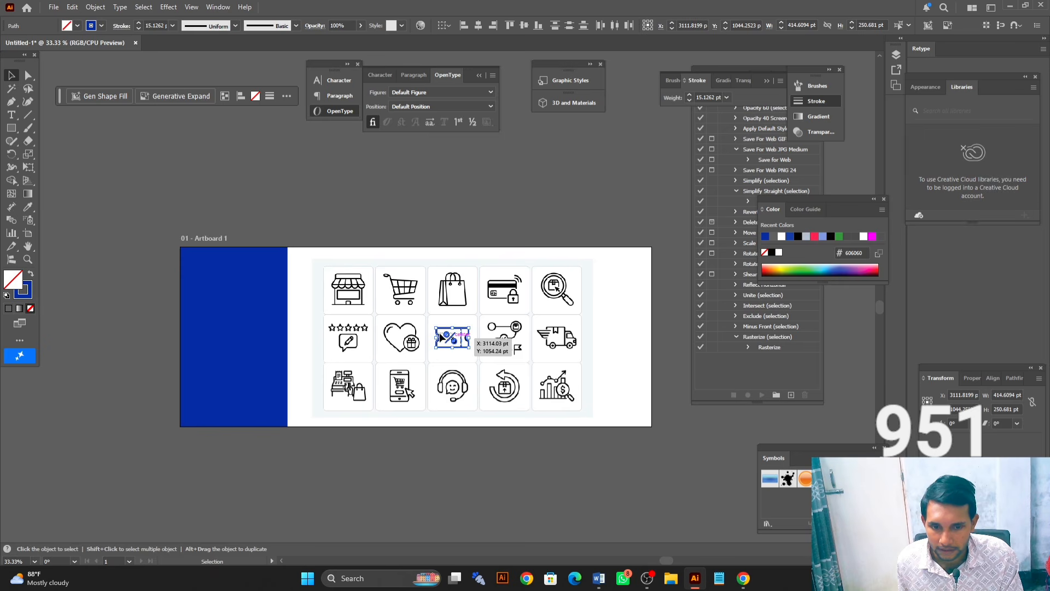
Select all paths of the traced coupon and move them onto the upper part of the blue panel
{"action": "left_click", "coordinate": [437, 332]}
{"action": "left_click", "coordinate": [431, 328]}
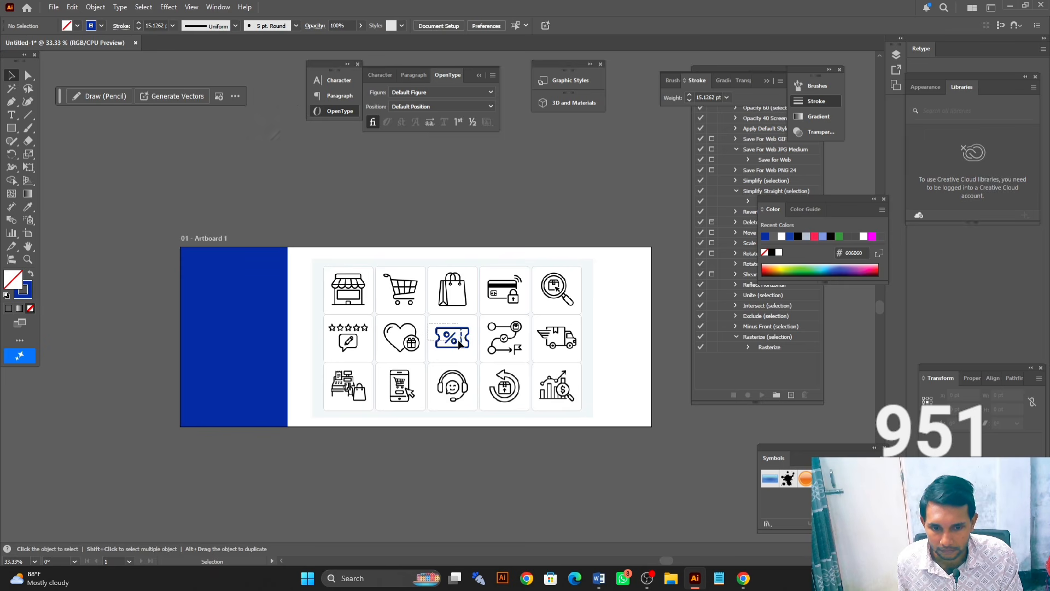
{"action": "left_click", "coordinate": [466, 347]}
{"action": "left_click_drag", "start_coordinate": [452, 340], "coordinate": [229, 294]}
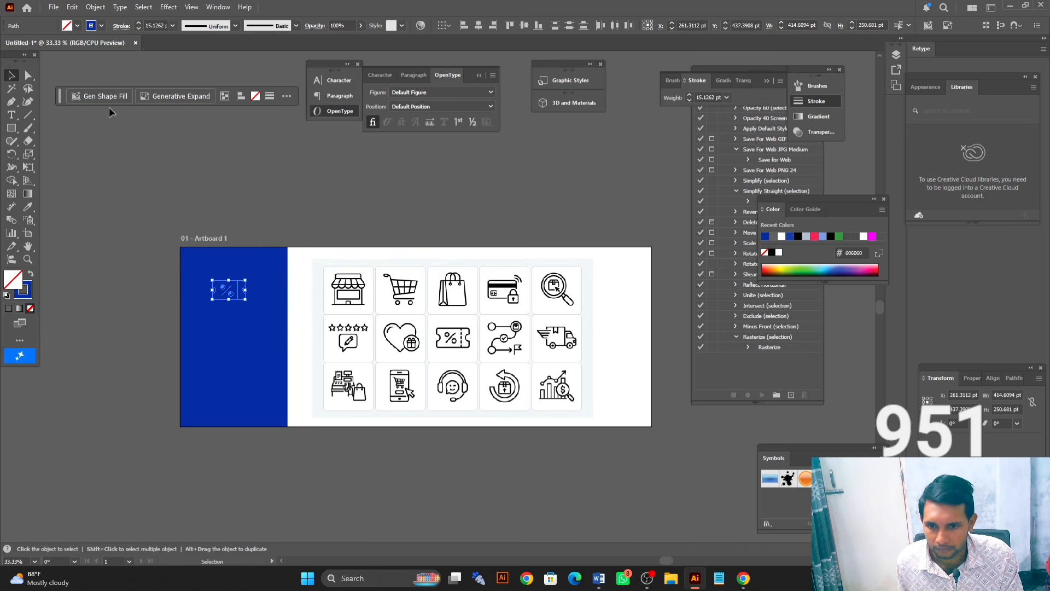
Set the stroke colour of the moved coupon to white and deselect it
{"action": "left_click", "coordinate": [99, 26]}
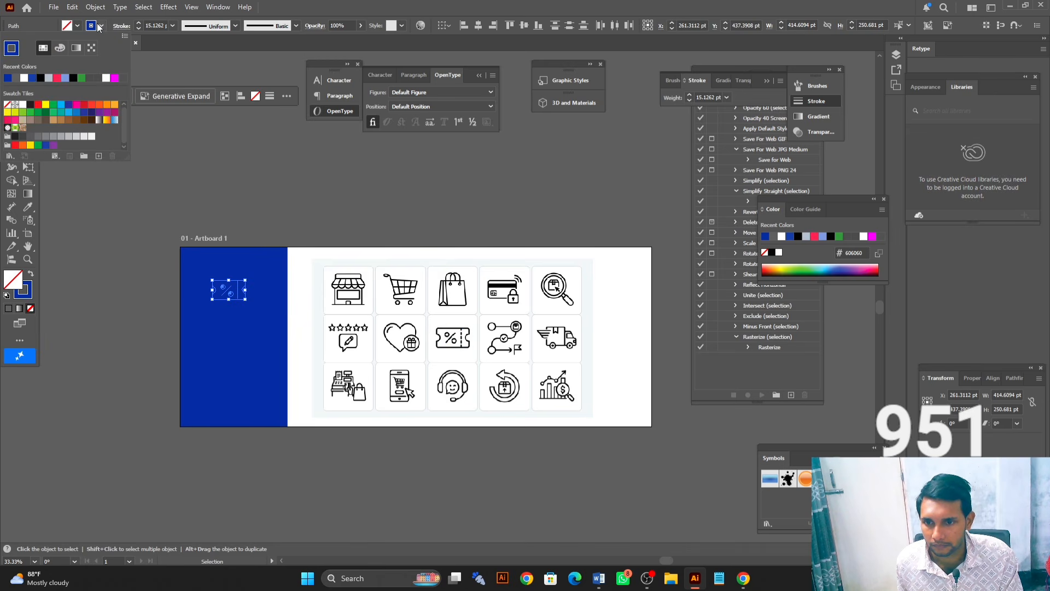
{"action": "left_click", "coordinate": [24, 78]}
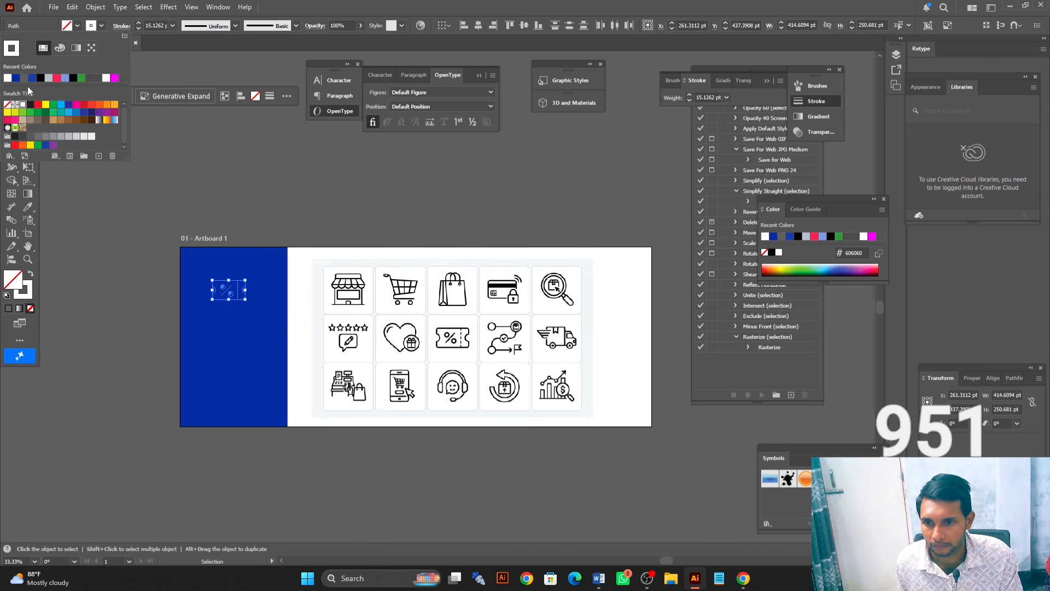
{"action": "left_click", "coordinate": [97, 192]}
{"action": "left_click", "coordinate": [107, 200]}
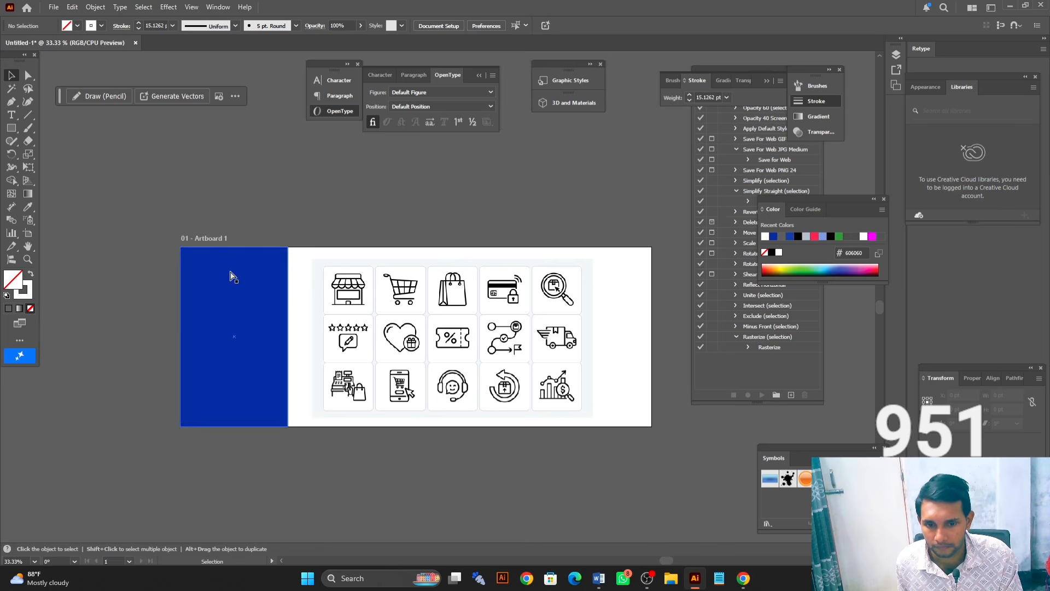
Lock the blue panel rectangle so that only the coupon lying over it can be selected
{"action": "key", "text": "z"}
{"action": "mouse_move", "coordinate": [237, 274]}
{"action": "left_mouse_down"}
{"action": "mouse_move", "coordinate": [332, 289]}
{"action": "mouse_move", "coordinate": [274, 272]}
{"action": "mouse_move", "coordinate": [165, 285]}
{"action": "left_mouse_up"}
{"action": "left_click", "coordinate": [325, 264], "text": "ctrl+alt"}
{"action": "left_click", "coordinate": [325, 264], "text": "alt"}
{"action": "key", "text": "v"}
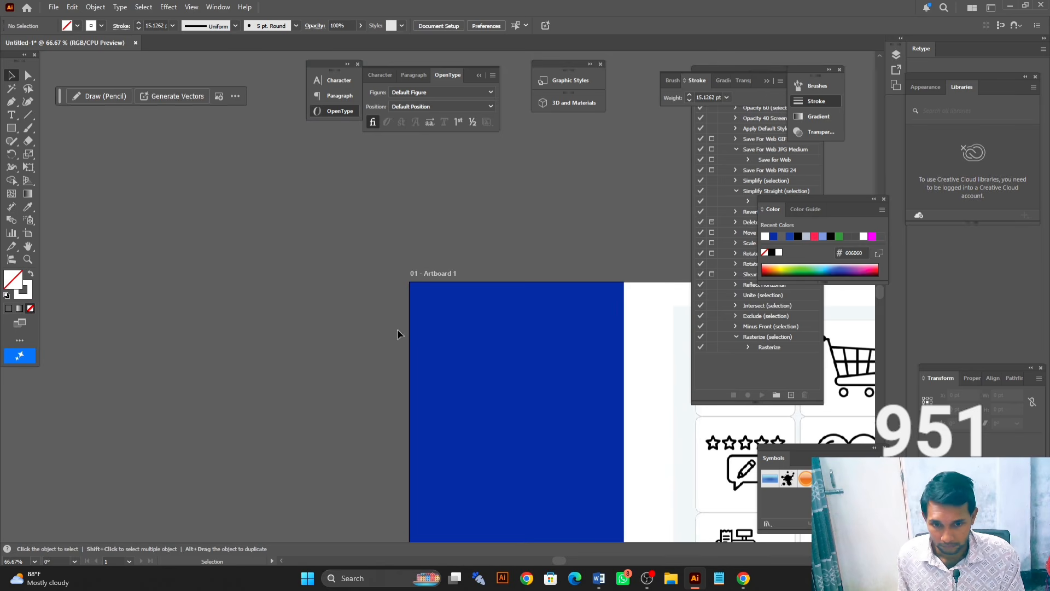
{"action": "left_click_drag", "start_coordinate": [397, 329], "coordinate": [591, 530]}
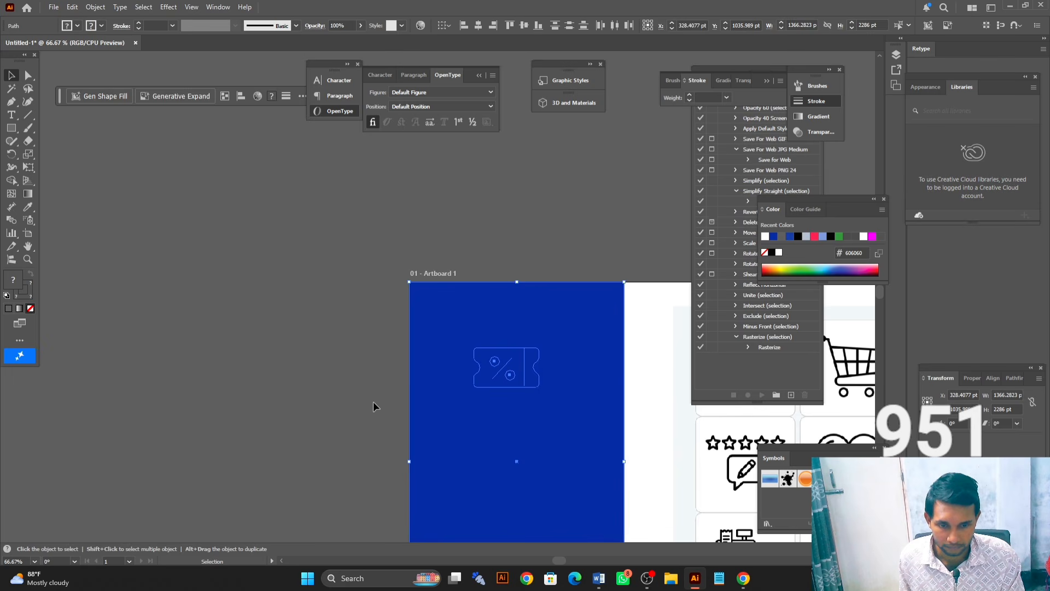
{"action": "key", "text": "a"}
{"action": "left_click", "coordinate": [462, 333]}
{"action": "key", "text": "v"}
{"action": "key", "text": "ctrl+shift+a"}
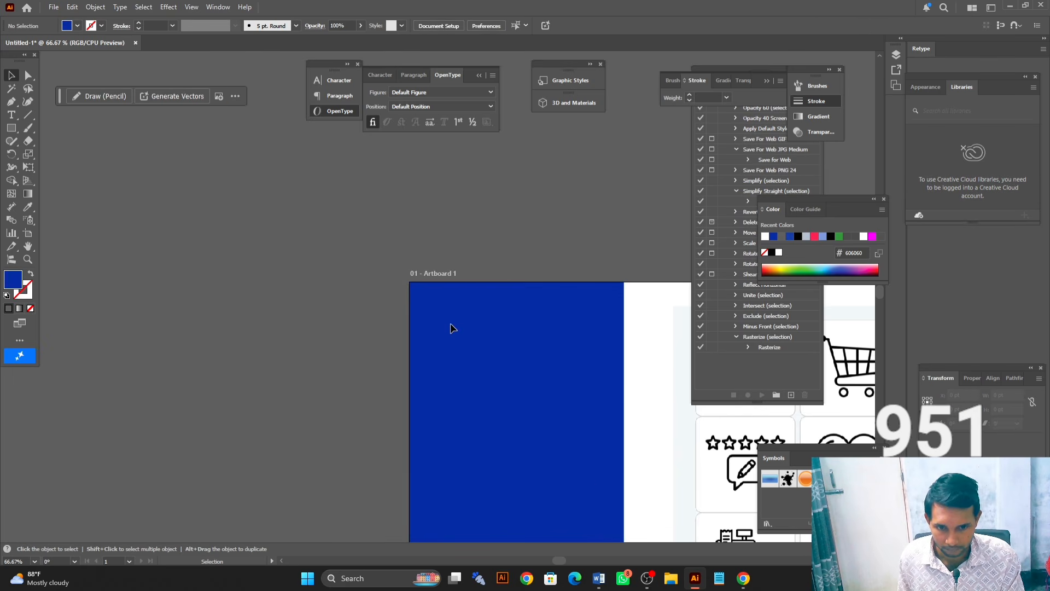
Select the coupon paths on the blue panel and bring them to the front
{"action": "left_click_drag", "start_coordinate": [449, 324], "coordinate": [582, 472]}
{"action": "right_click", "coordinate": [283, 255]}
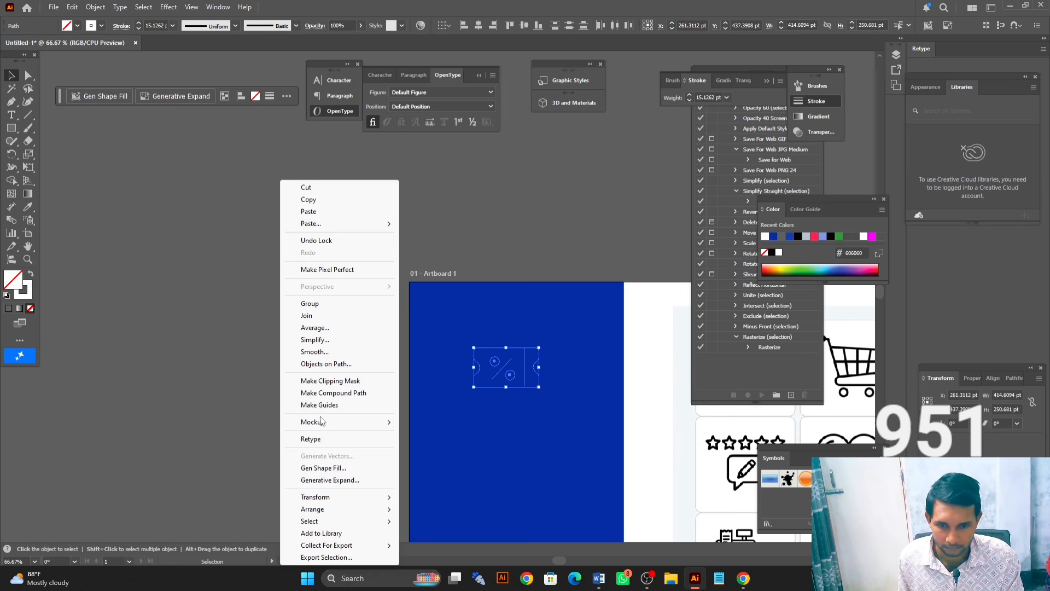
{"action": "mouse_move", "coordinate": [342, 507]}
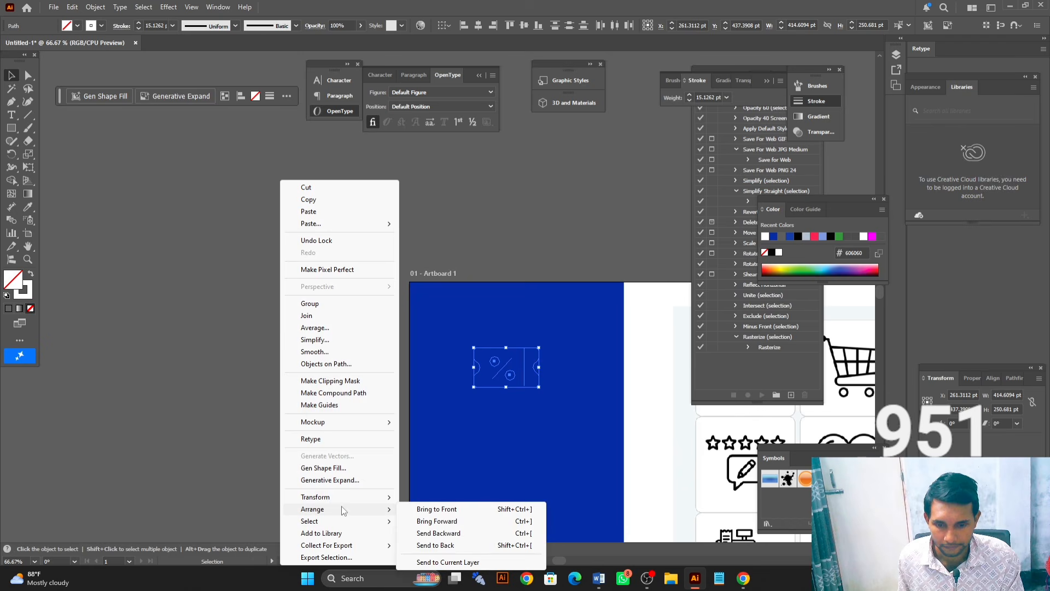
{"action": "left_click", "coordinate": [454, 506]}
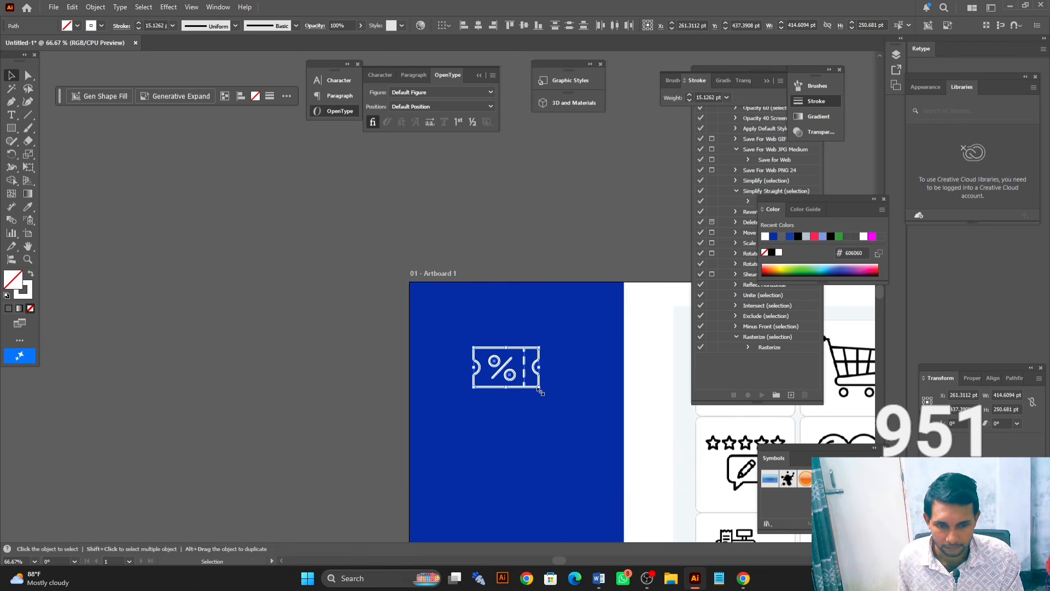
Enlarge the white coupon to about 890 × 538 pt and roughly centre it near the top of the blue panel
{"action": "left_click_drag", "start_coordinate": [539, 388], "coordinate": [578, 412]}
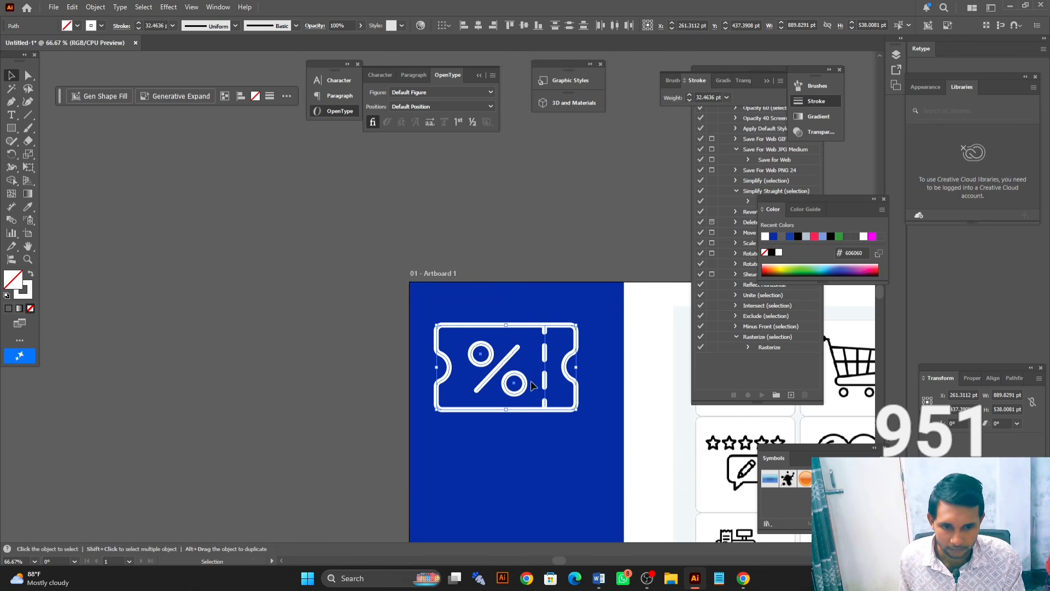
{"action": "left_click_drag", "start_coordinate": [545, 380], "coordinate": [416, 365]}
{"action": "left_click", "coordinate": [296, 316]}
{"action": "key", "text": "ctrl+space"}
{"action": "left_click", "coordinate": [453, 367], "text": "ctrl+alt"}
{"action": "left_click", "coordinate": [452, 367], "text": "ctrl+alt"}
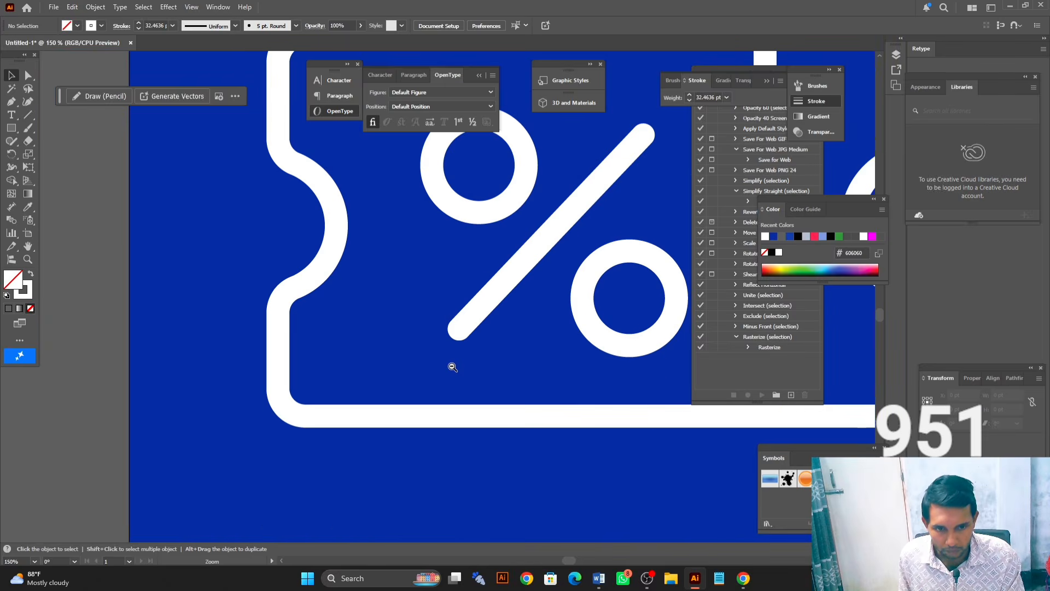
{"action": "left_click", "coordinate": [453, 367], "text": "ctrl+alt"}
{"action": "left_click", "coordinate": [453, 366], "text": "ctrl+alt"}
{"action": "left_click", "coordinate": [452, 366], "text": "ctrl+alt"}
{"action": "scroll", "coordinate": [487, 359], "scroll_direction": "up", "scroll_amount": 3}
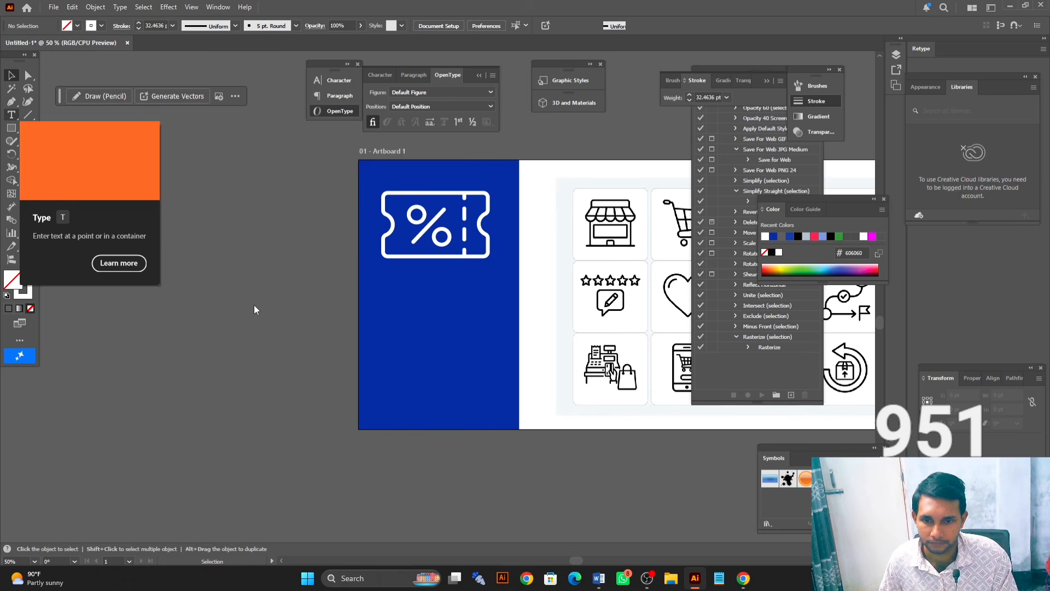
Add the text ONLINE, scale it to about 926 × 314 pt, and place it below the coupon on the blue panel
{"action": "key", "text": "t"}
{"action": "left_click", "coordinate": [393, 309]}
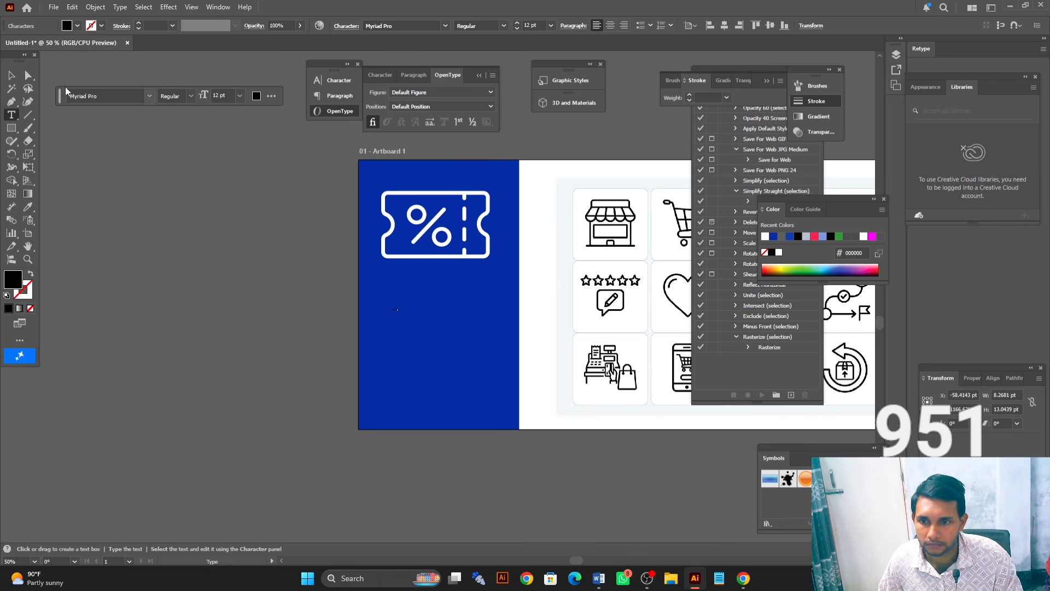
{"action": "left_click", "coordinate": [8, 77]}
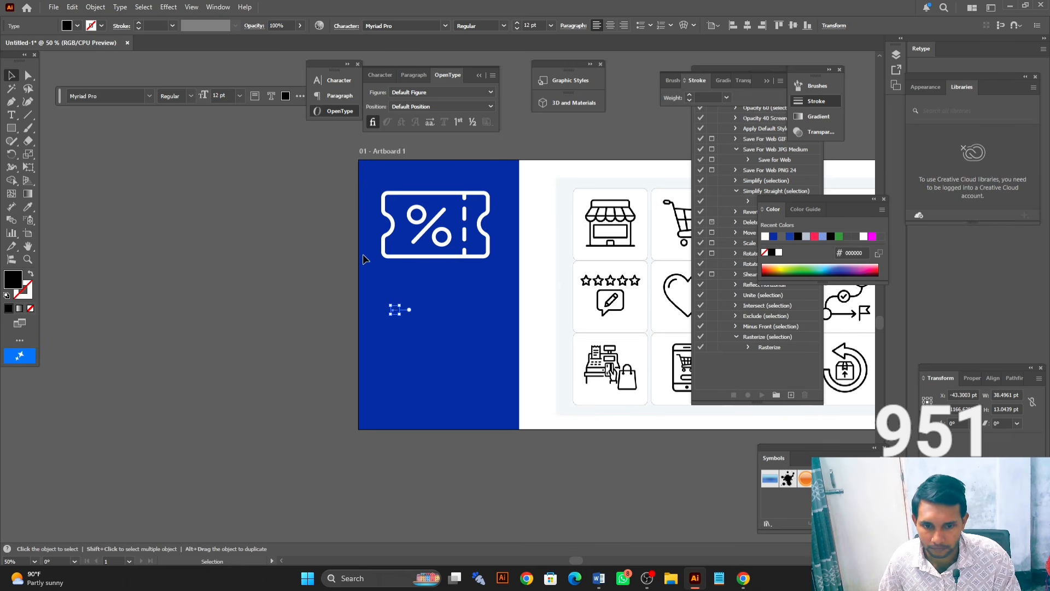
{"action": "left_click_drag", "start_coordinate": [400, 315], "coordinate": [453, 305]}
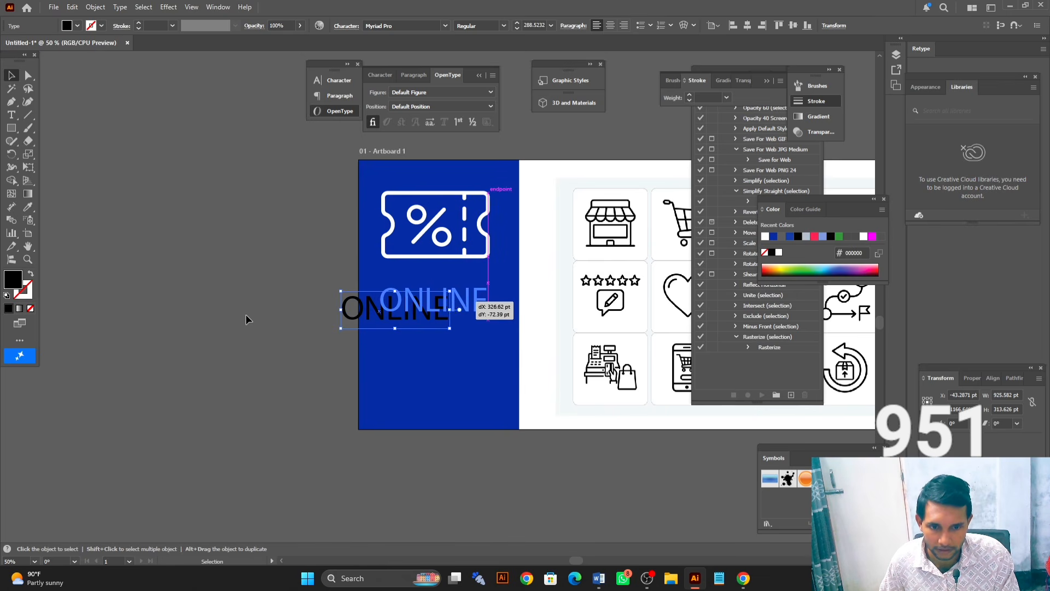
{"action": "left_click", "coordinate": [197, 317]}
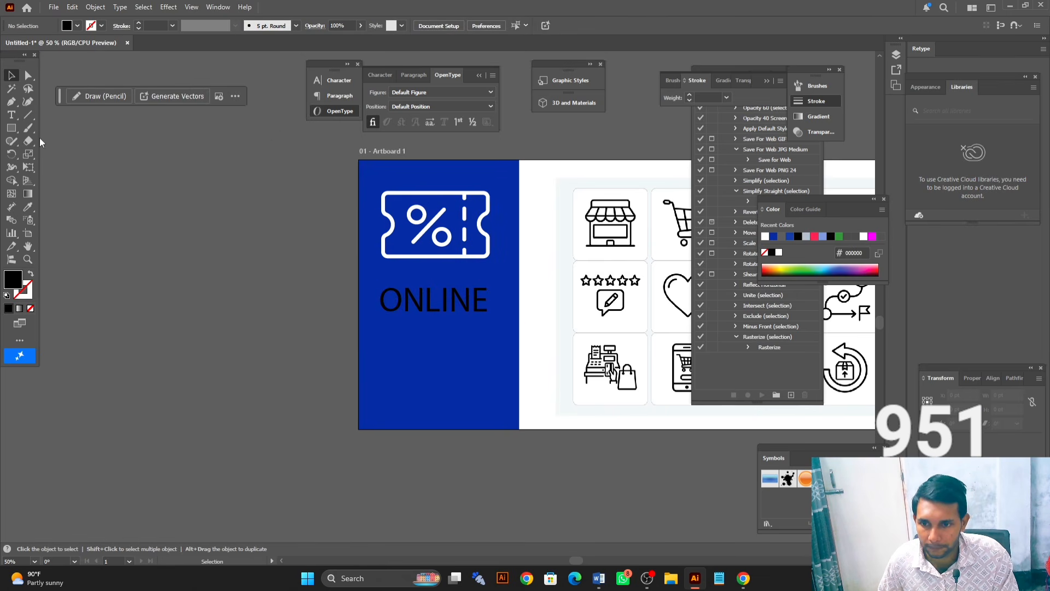
{"action": "key", "text": "t"}
{"action": "left_click", "coordinate": [244, 279]}
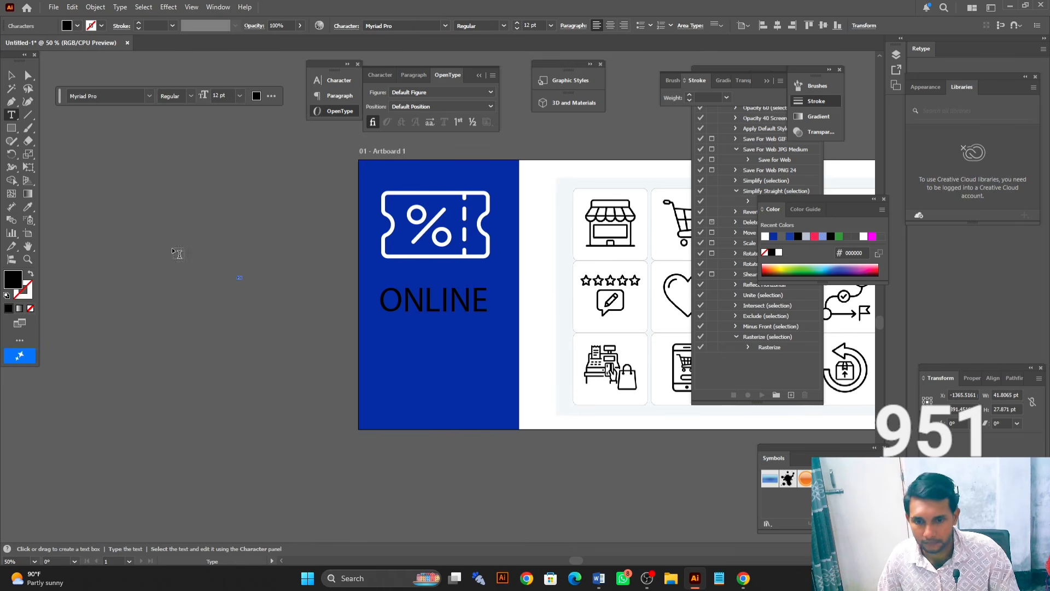
{"action": "left_click", "coordinate": [11, 75]}
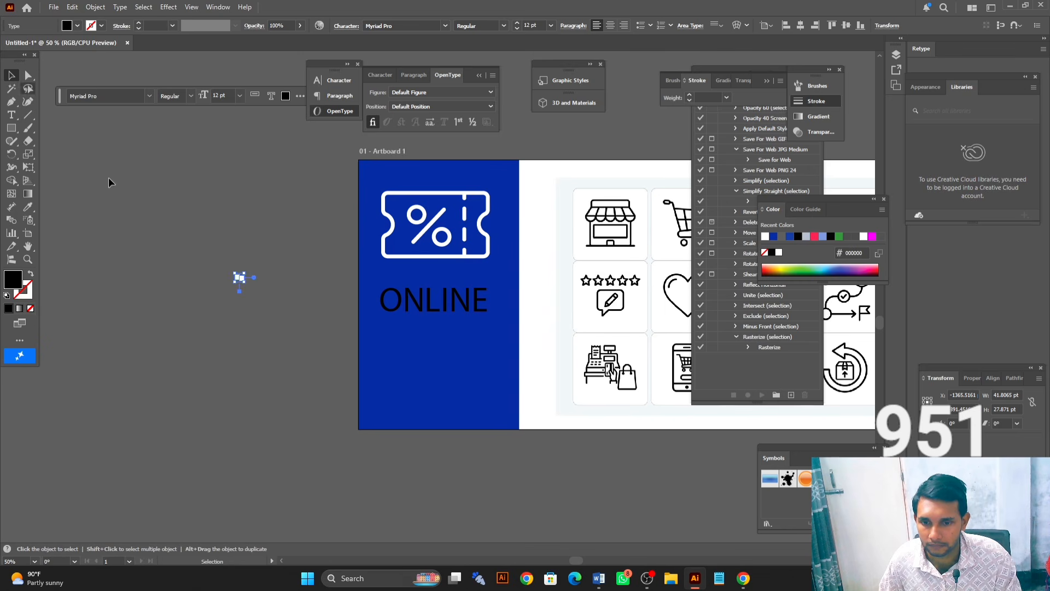
{"action": "left_click", "coordinate": [242, 281]}
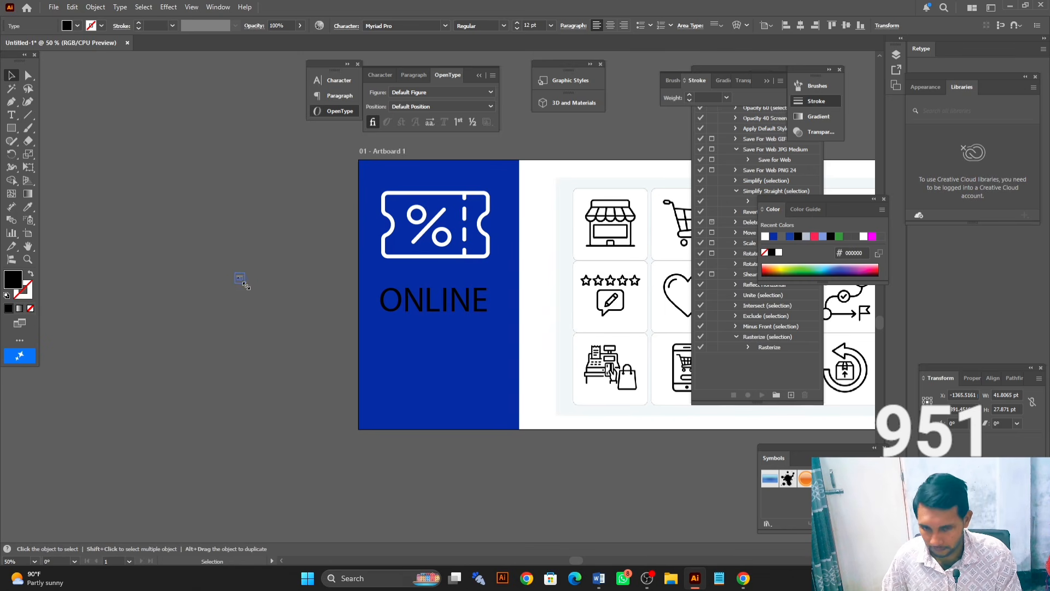
{"action": "left_click_drag", "start_coordinate": [244, 283], "coordinate": [285, 307]}
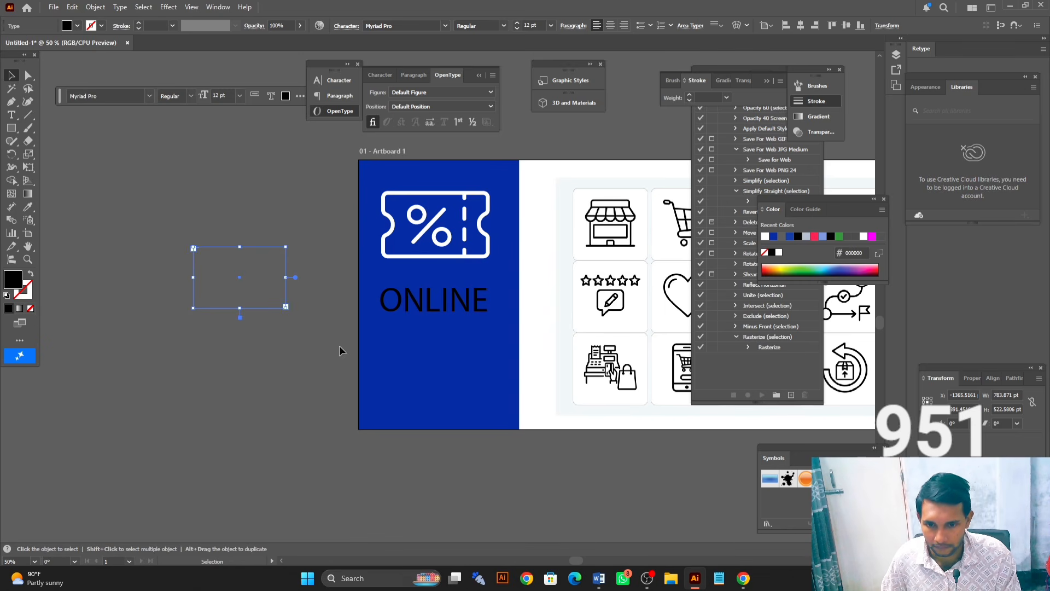
{"action": "left_click", "coordinate": [274, 312]}
Add the text ICON SET, scale it to about 885 × 249 pt, and place it directly below ONLINE
{"action": "left_click", "coordinate": [11, 115]}
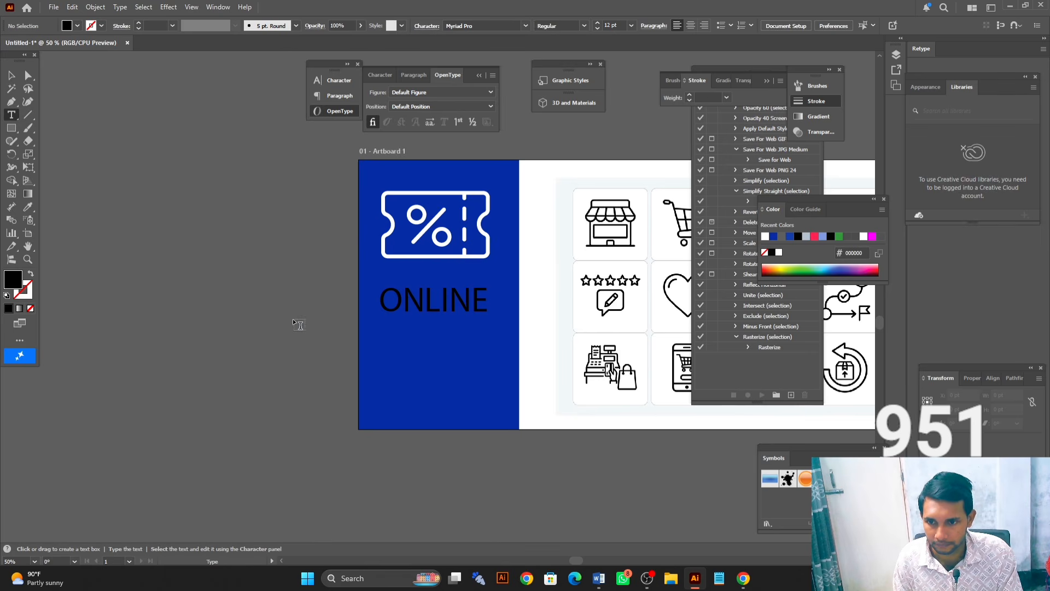
{"action": "left_click", "coordinate": [302, 346]}
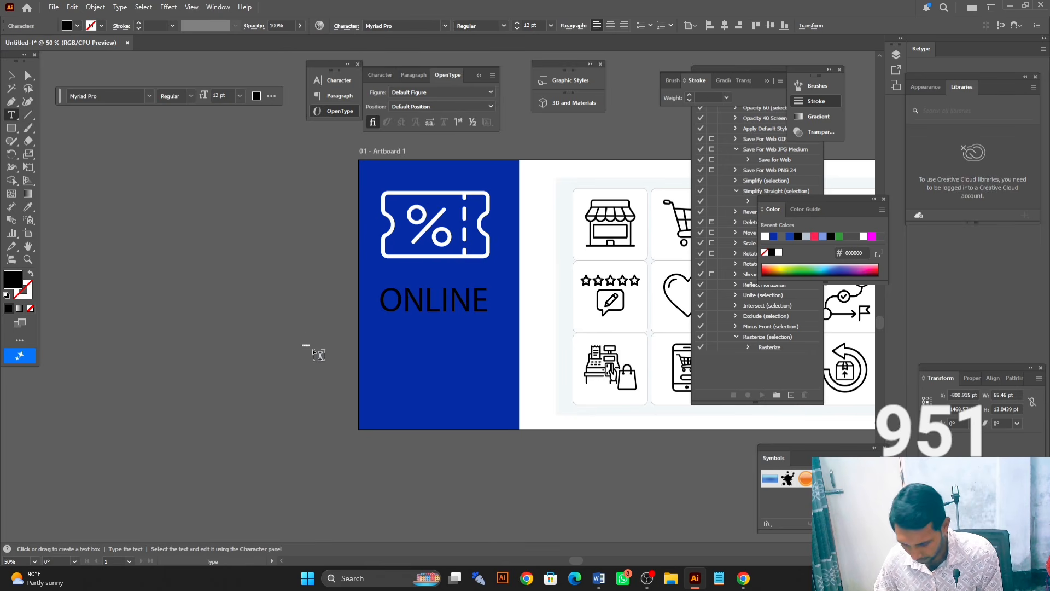
{"action": "key", "text": "BackSpace"}
{"action": "type", "text": "I"}
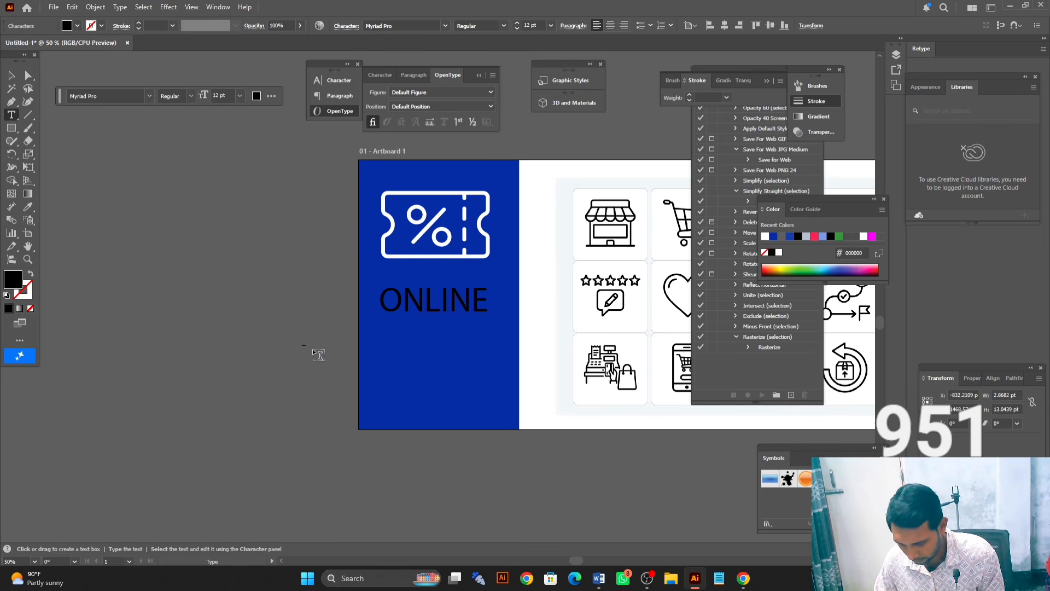
{"action": "type", "text": "CON SE"}
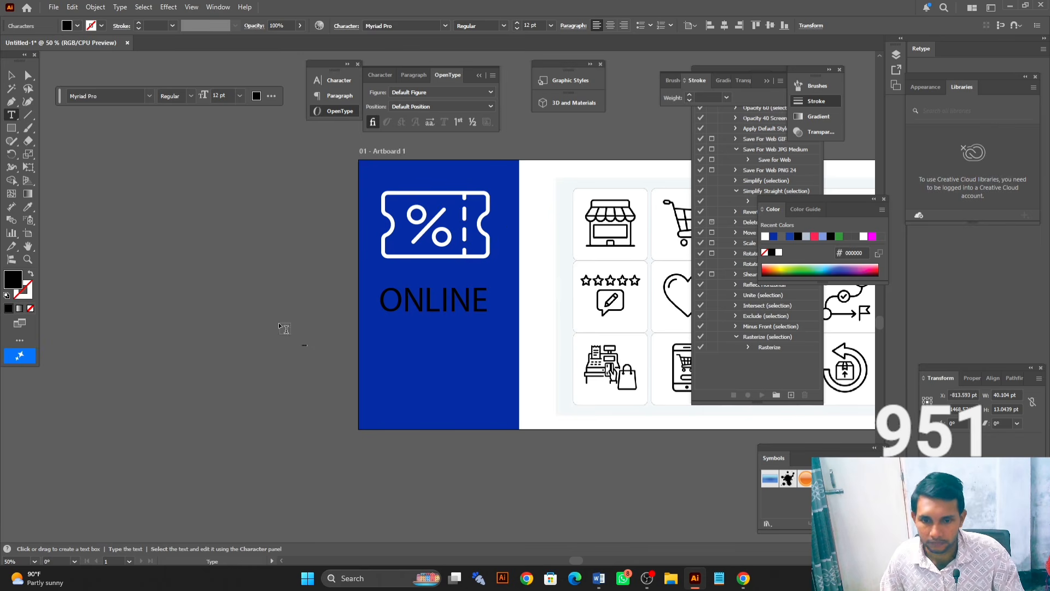
{"action": "left_click", "coordinate": [15, 70]}
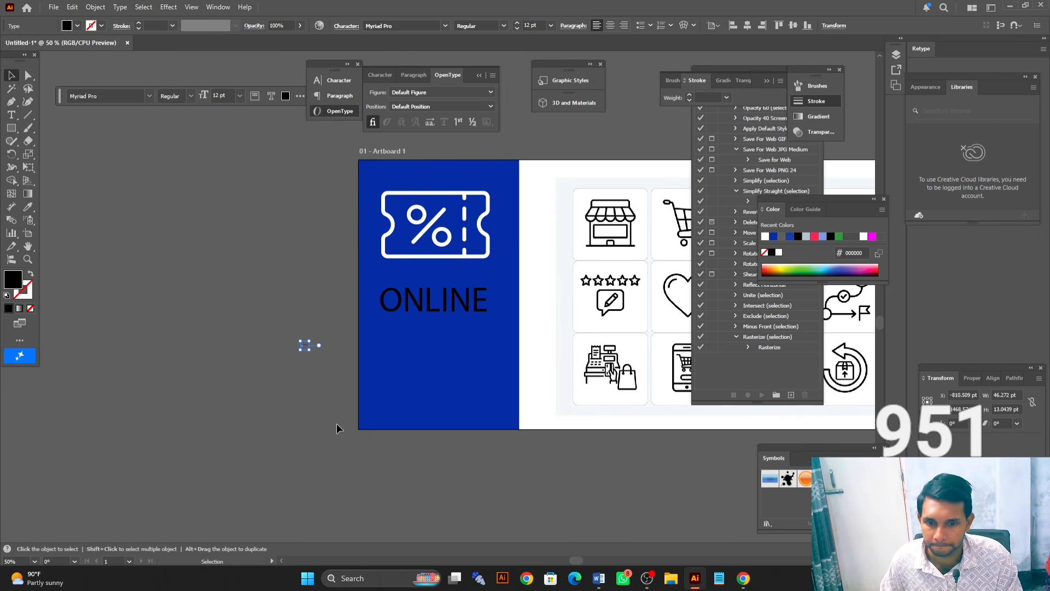
{"action": "left_click_drag", "start_coordinate": [305, 346], "coordinate": [438, 345]}
{"action": "left_click", "coordinate": [184, 317]}
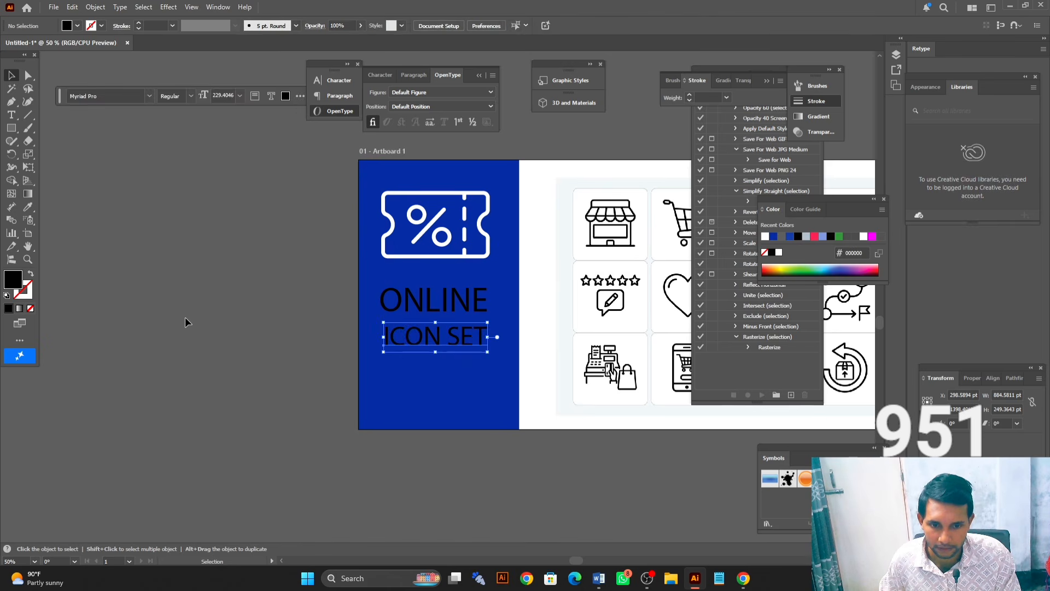
Fill the ONLINE and ICON SET texts with white and deselect them
{"action": "left_click", "coordinate": [429, 303]}
{"action": "left_click", "coordinate": [432, 337], "text": "shift"}
{"action": "key", "text": "ctrl+g"}
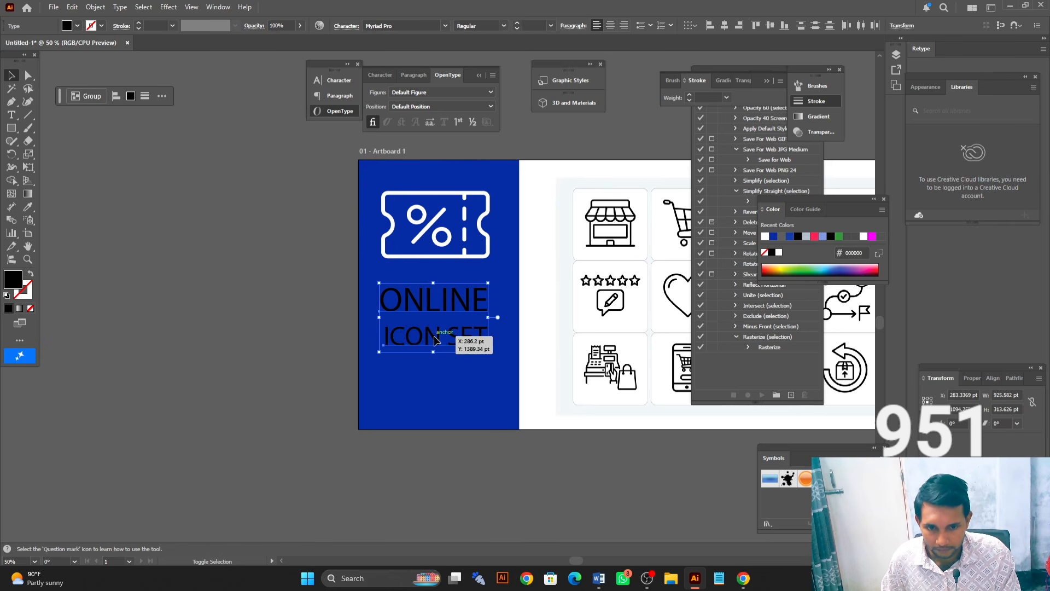
{"action": "left_click", "coordinate": [77, 26]}
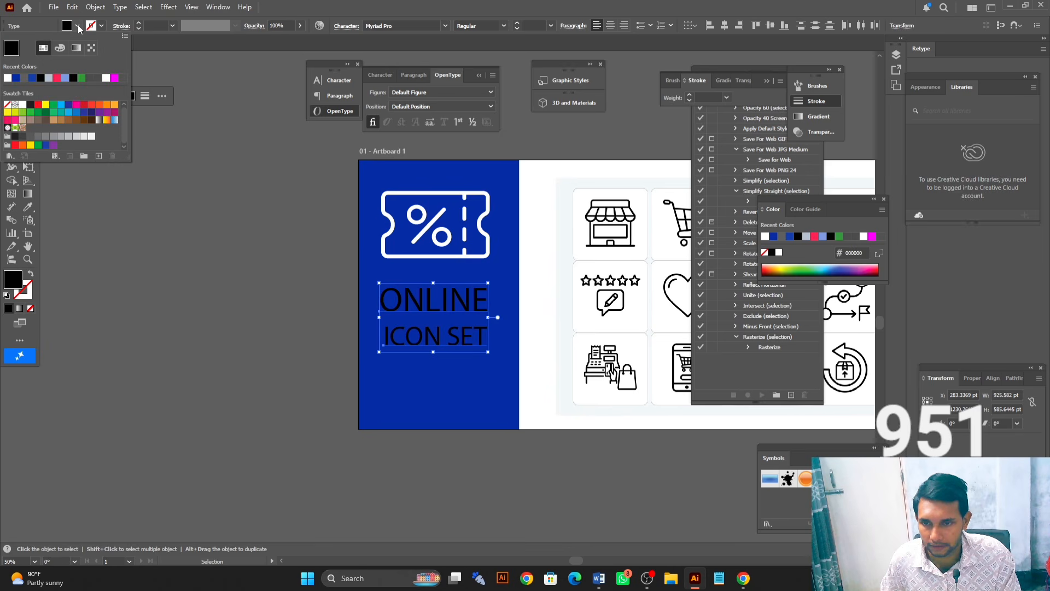
{"action": "left_click", "coordinate": [8, 78]}
{"action": "left_click", "coordinate": [182, 214]}
{"action": "left_click", "coordinate": [198, 257]}
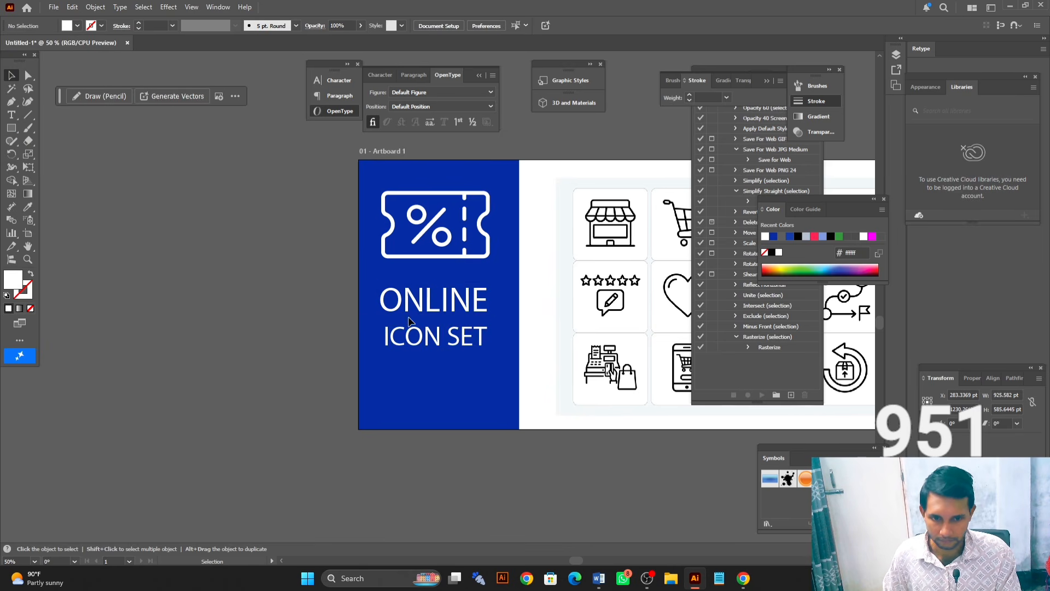
Examine the white lettering on the blue panel up close and then the whole artboard layout
{"action": "key", "text": "ctrl+space"}
{"action": "left_click_drag", "start_coordinate": [421, 318], "coordinate": [334, 328]}
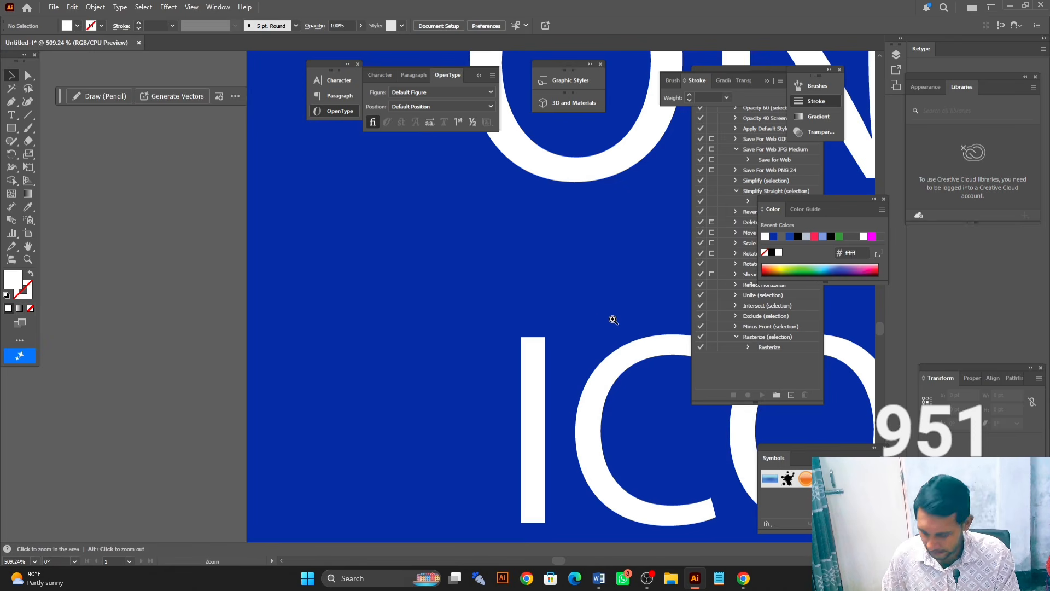
{"action": "left_click", "coordinate": [591, 319], "text": "alt"}
{"action": "left_click", "coordinate": [590, 319], "text": "alt"}
{"action": "left_click", "coordinate": [591, 318], "text": "alt"}
{"action": "left_click", "coordinate": [591, 319], "text": "alt"}
{"action": "left_click", "coordinate": [592, 320], "text": "alt"}
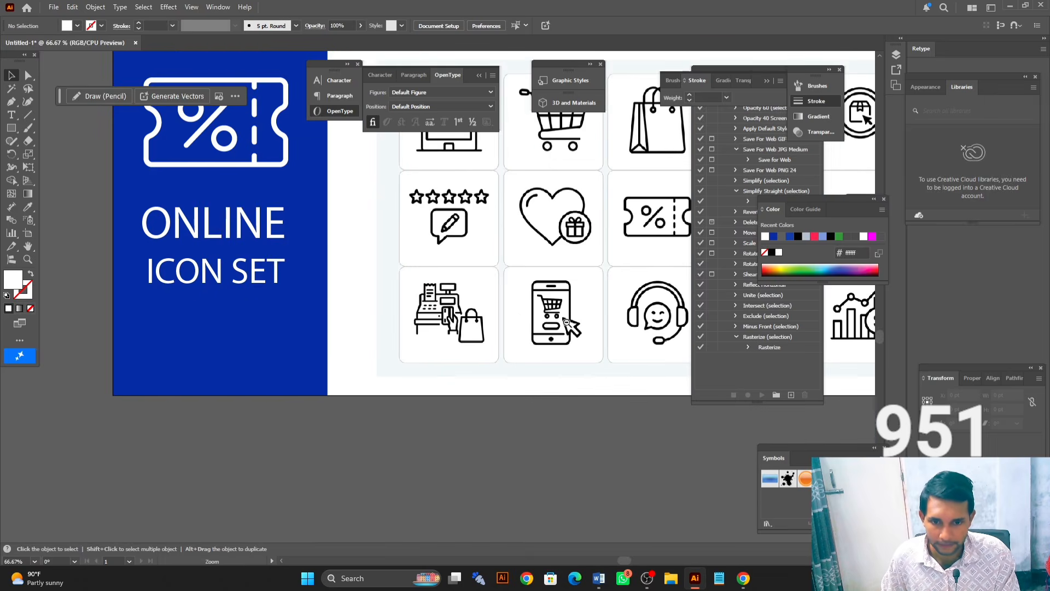
{"action": "scroll", "coordinate": [520, 310], "scroll_direction": "up", "scroll_amount": 3}
{"action": "key", "text": "ctrl+space"}
{"action": "left_click_drag", "start_coordinate": [548, 300], "coordinate": [469, 309]}
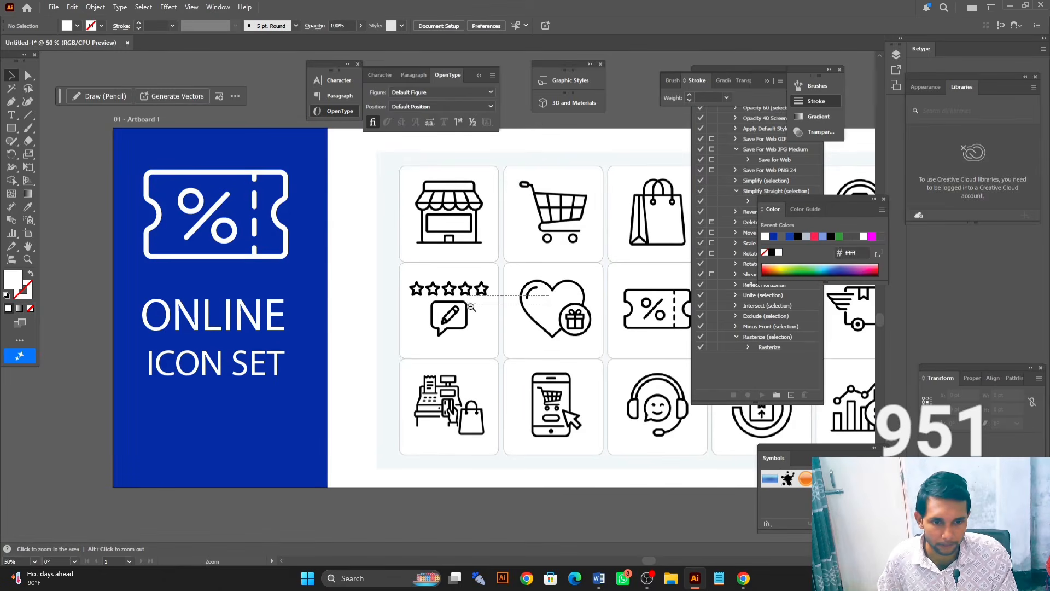
{"action": "left_click", "coordinate": [470, 309], "text": "alt"}
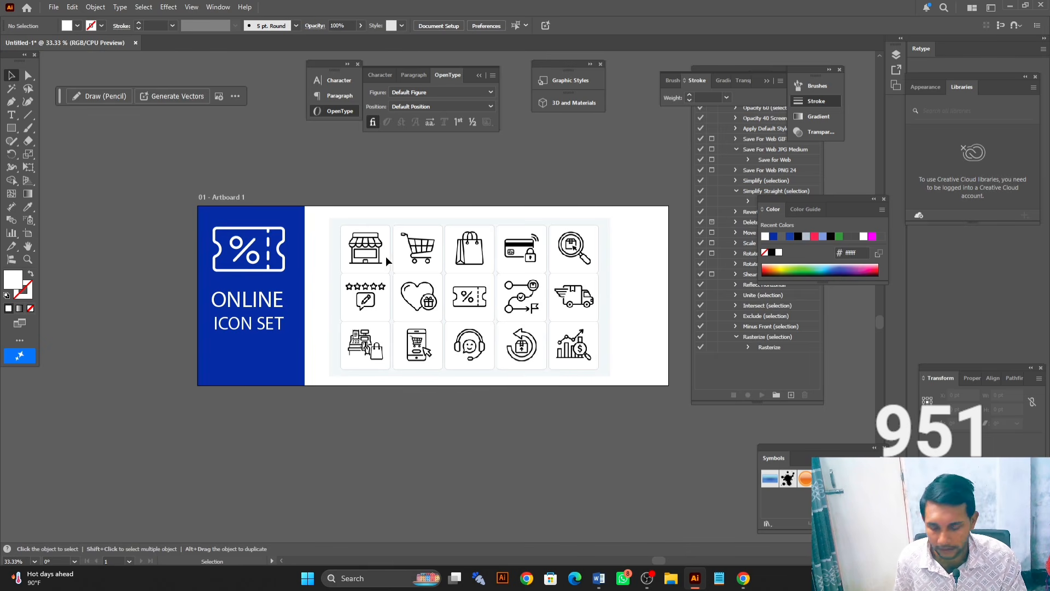
Scale the icon sheet image to about 3720 × 2093 pt and shift it toward the artboard's right edge, with space above and below
{"action": "key", "text": "ctrl+a"}
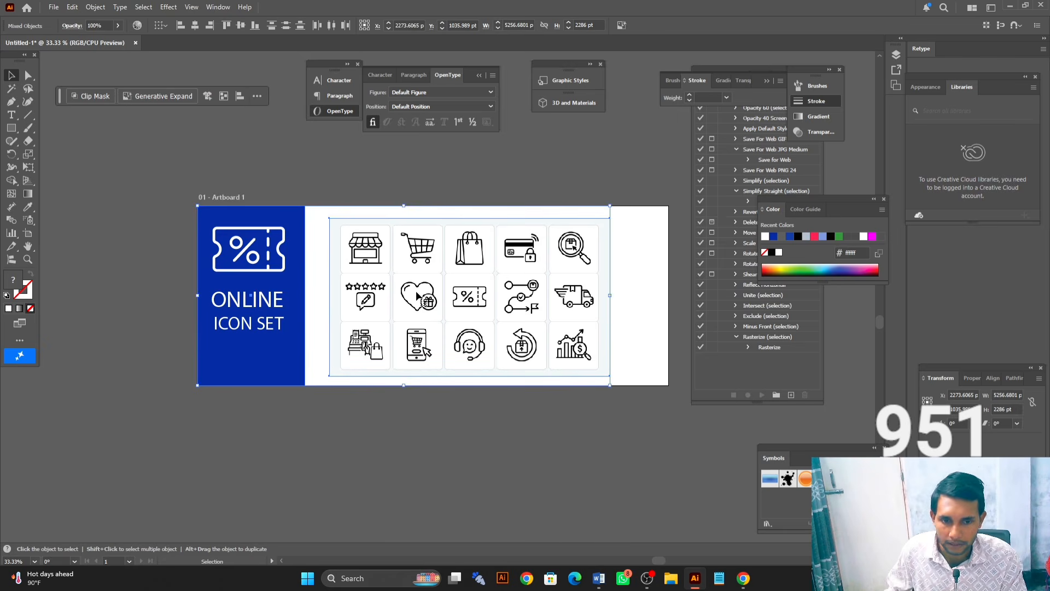
{"action": "left_click", "coordinate": [503, 160]}
{"action": "left_click", "coordinate": [472, 265]}
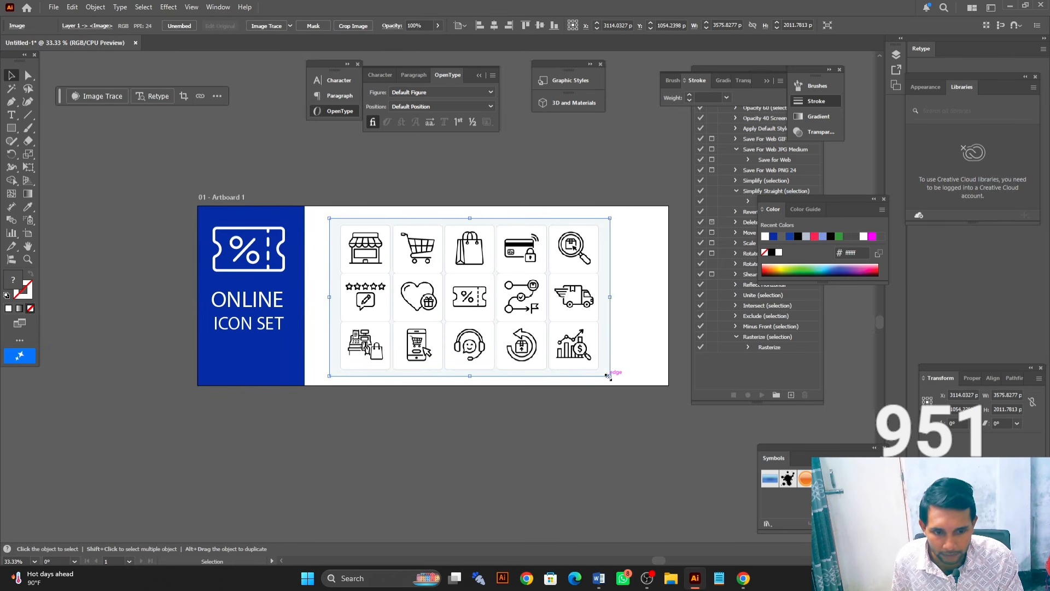
{"action": "mouse_move", "coordinate": [608, 377]}
{"action": "left_mouse_down"}
{"action": "mouse_move", "coordinate": [645, 404]}
{"action": "mouse_move", "coordinate": [643, 386]}
{"action": "left_mouse_up"}
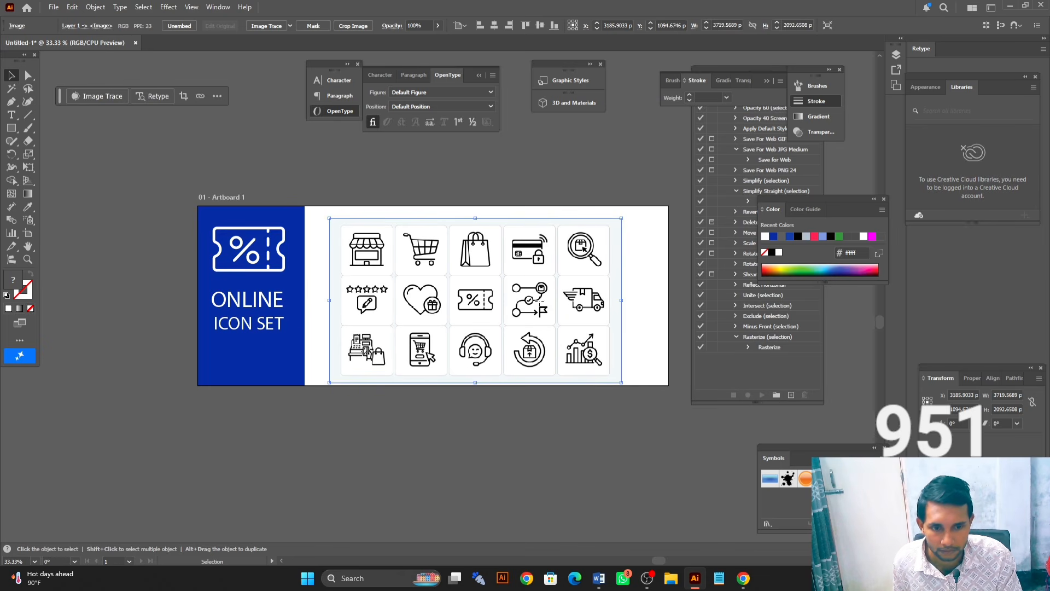
{"action": "left_click_drag", "start_coordinate": [540, 301], "coordinate": [526, 287]}
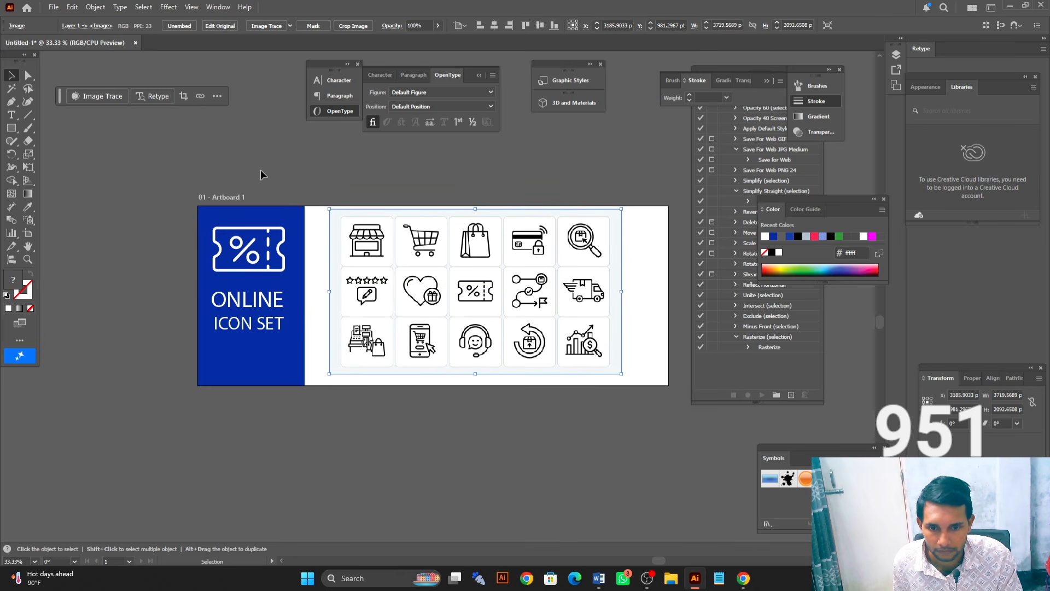
{"action": "left_click_drag", "start_coordinate": [471, 266], "coordinate": [494, 271]}
Widen the blue side panel toward the icon sheet to about 1716 pt and deselect it
{"action": "left_click", "coordinate": [293, 259]}
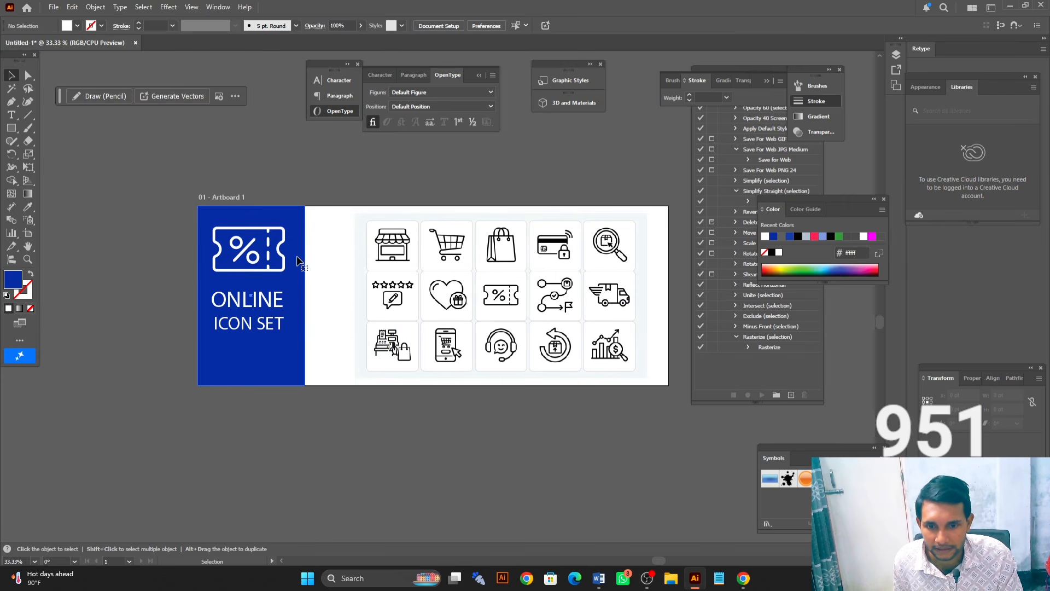
{"action": "left_click_drag", "start_coordinate": [306, 294], "coordinate": [332, 295]}
{"action": "left_click", "coordinate": [272, 169]}
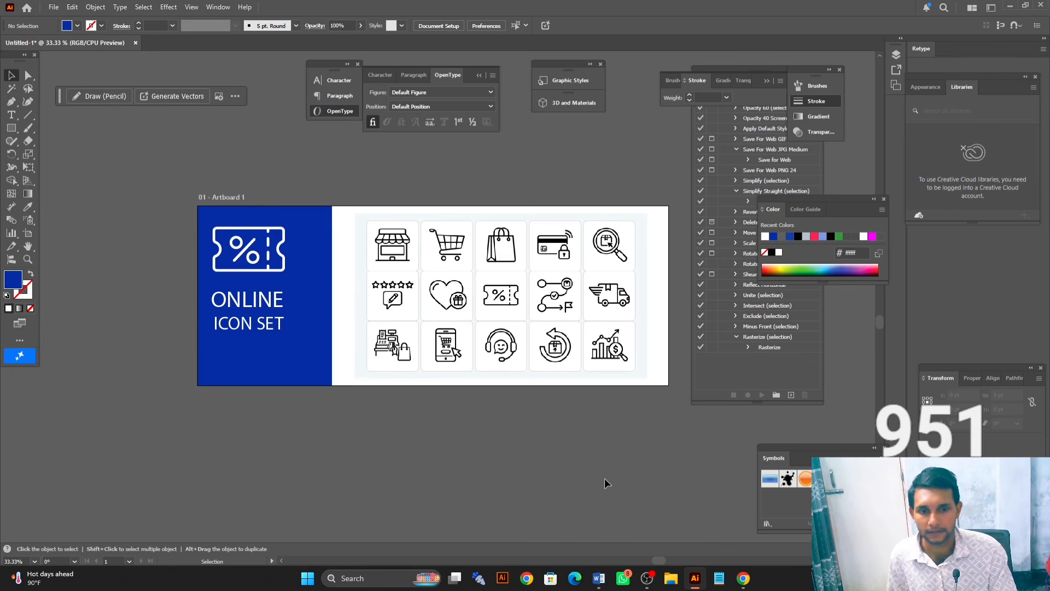
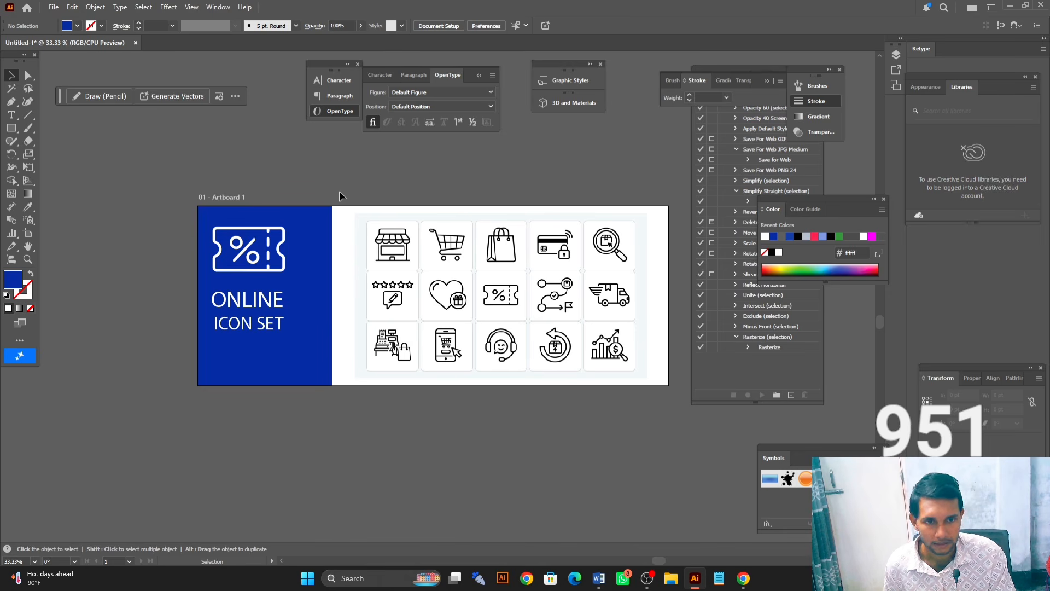
Start saving the document as an SVG file named Untitled-1 and bring up the SVG options
{"action": "left_click", "coordinate": [55, 7]}
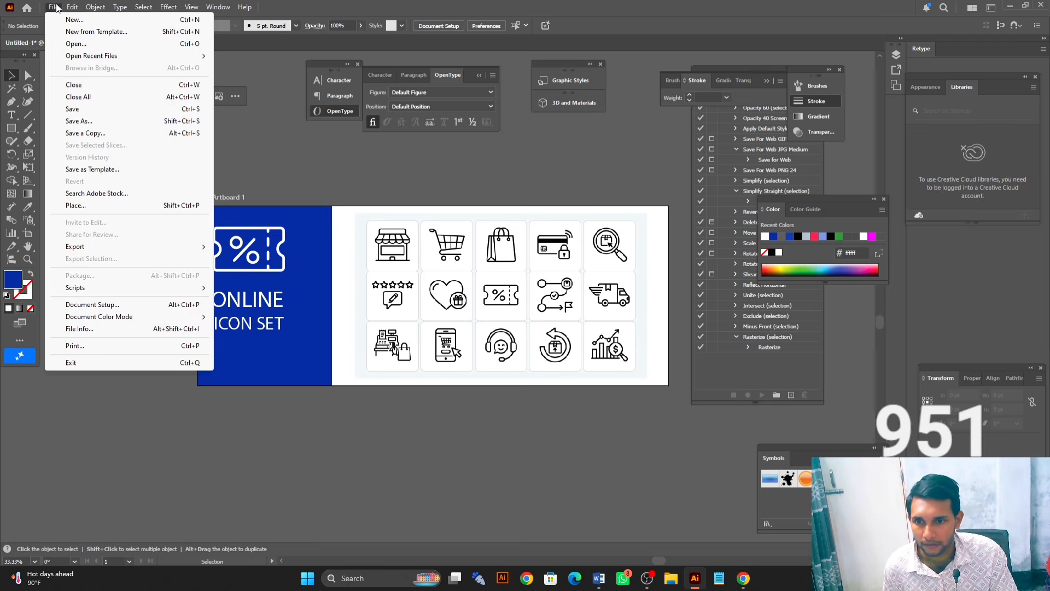
{"action": "left_click", "coordinate": [71, 125]}
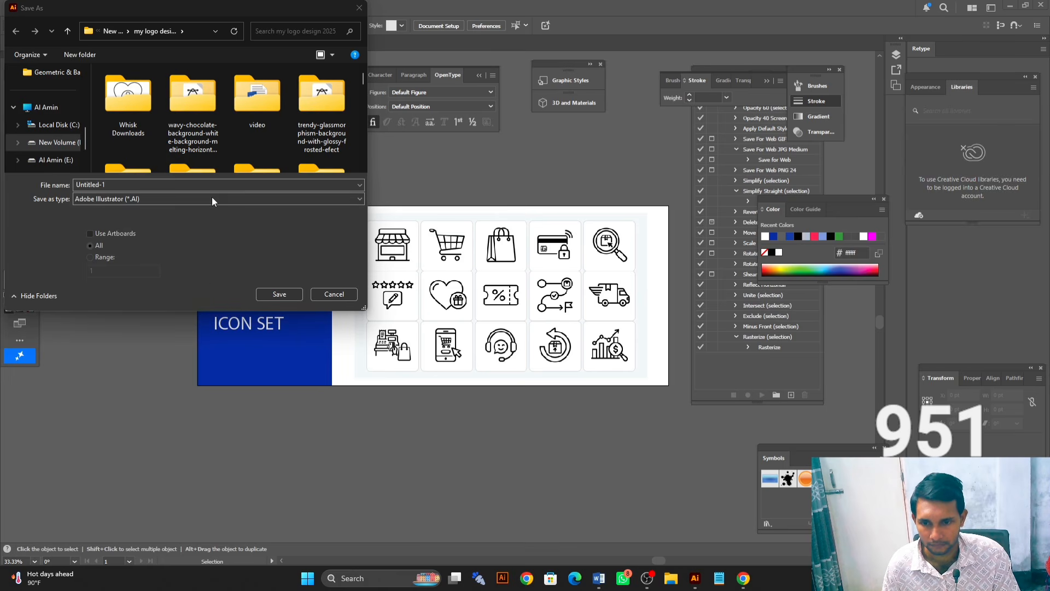
{"action": "left_click", "coordinate": [211, 197]}
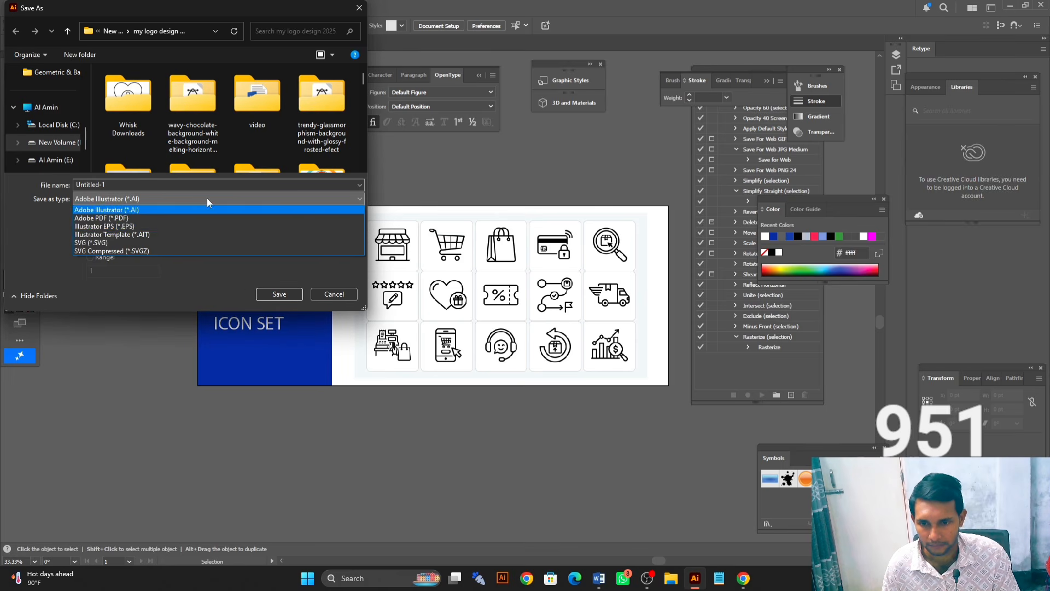
{"action": "left_click", "coordinate": [171, 242]}
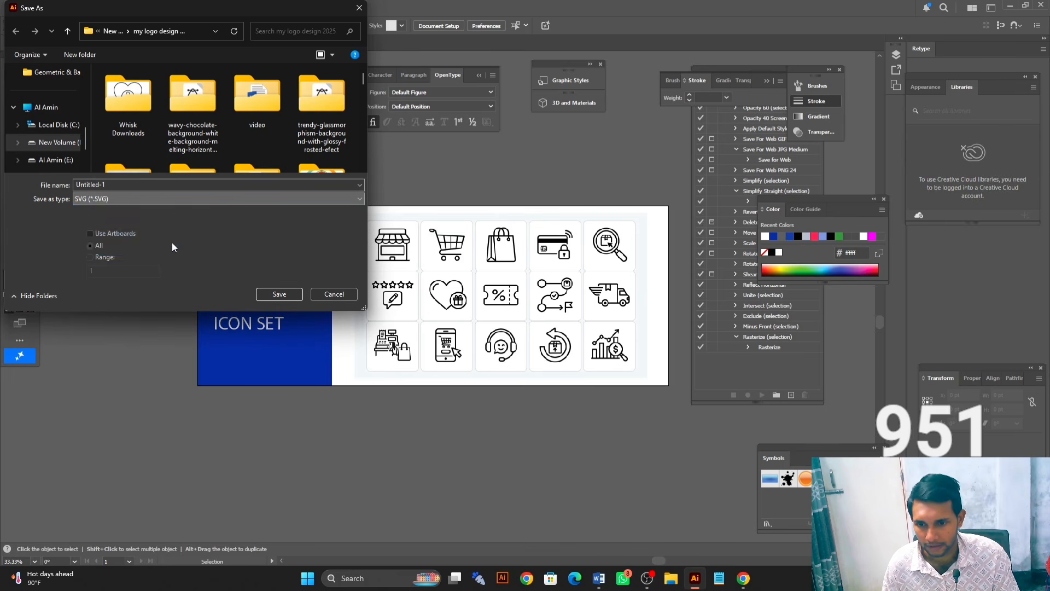
{"action": "left_click", "coordinate": [286, 295]}
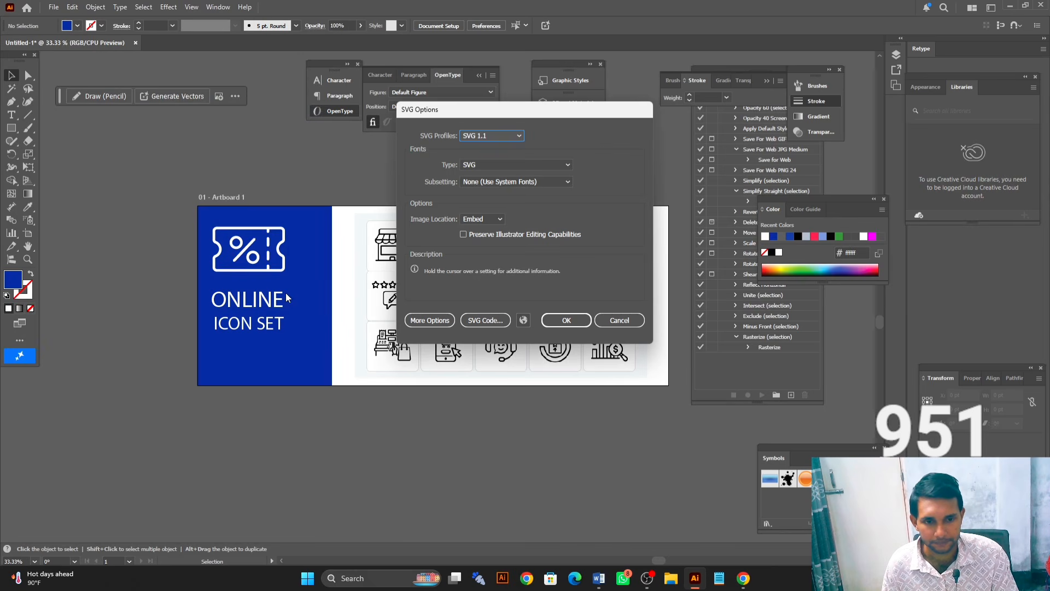
Generate the artwork's SVG code in a text window, copy all of it, and put the window away
{"action": "left_click", "coordinate": [486, 320]}
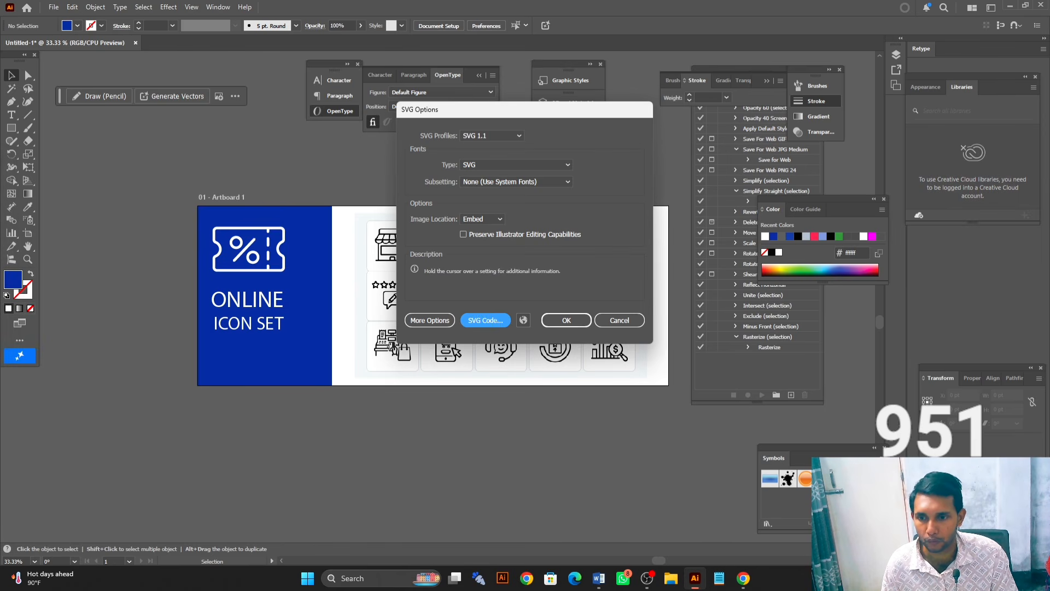
{"action": "left_click", "coordinate": [485, 328]}
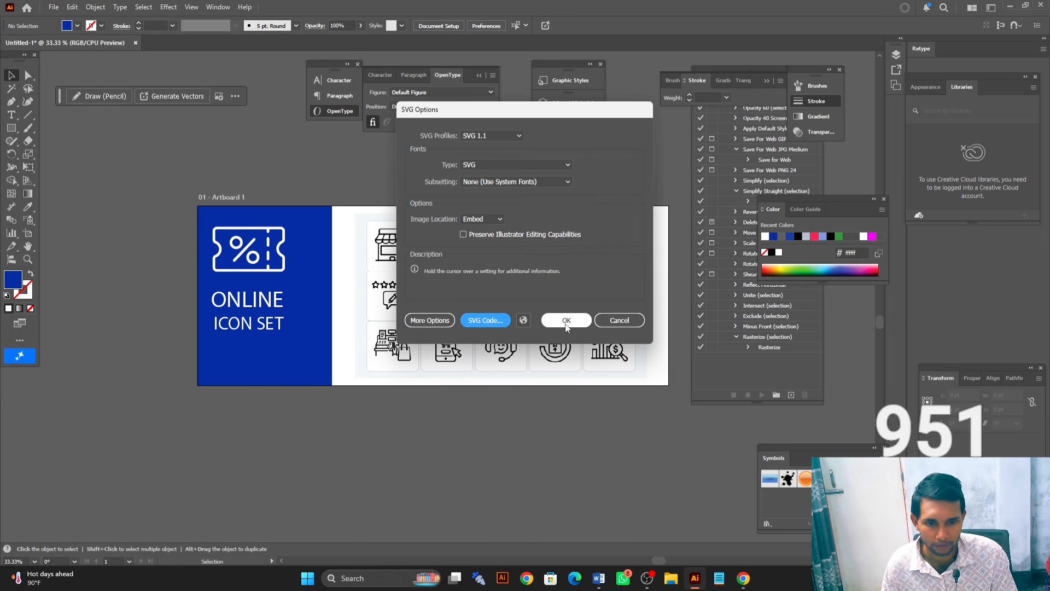
{"action": "left_click", "coordinate": [485, 321]}
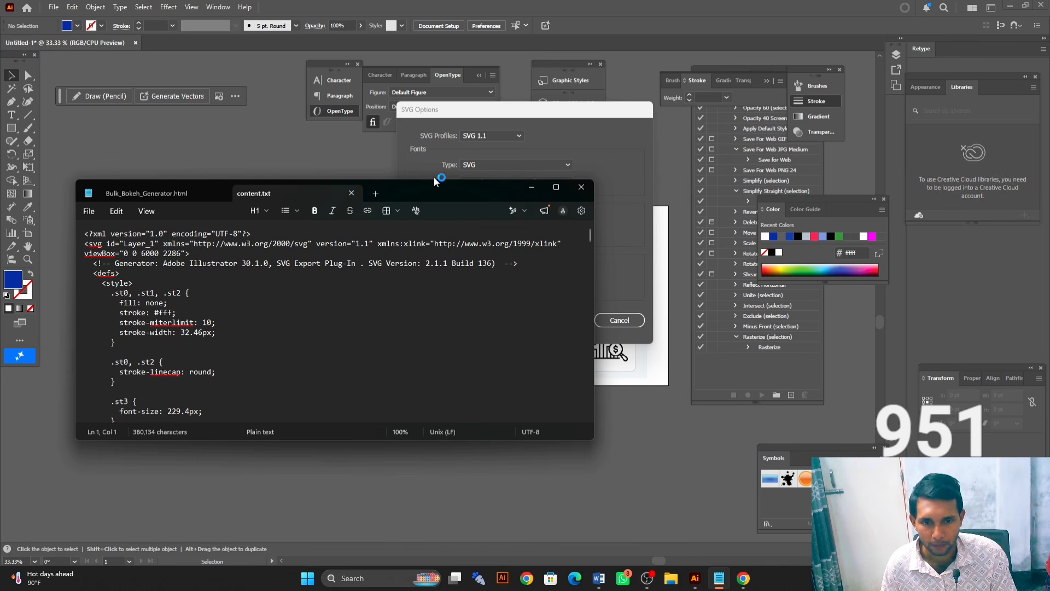
{"action": "left_click_drag", "start_coordinate": [450, 189], "coordinate": [422, 179]}
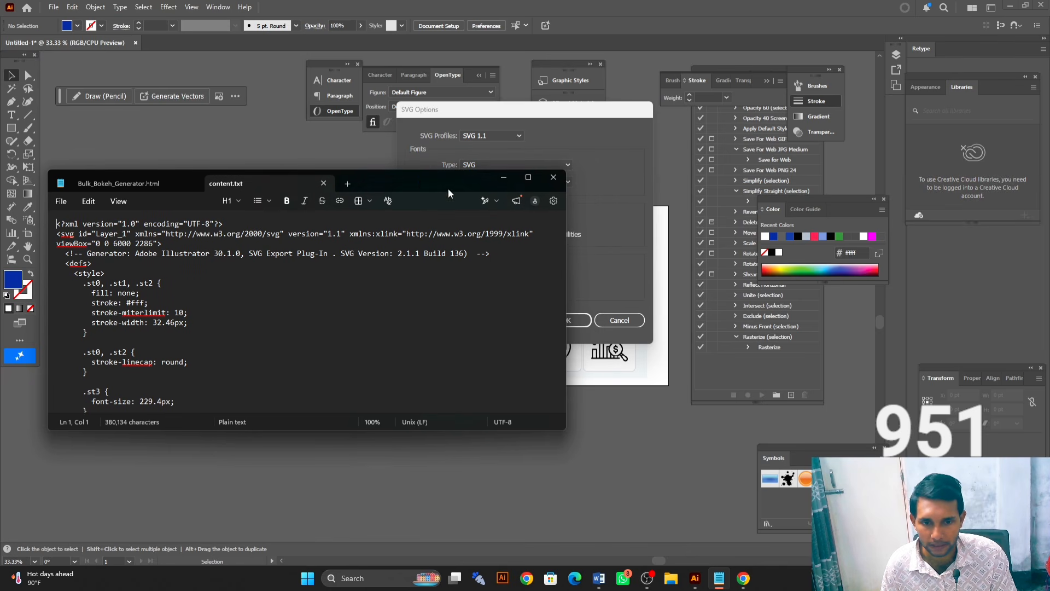
{"action": "left_click", "coordinate": [322, 248]}
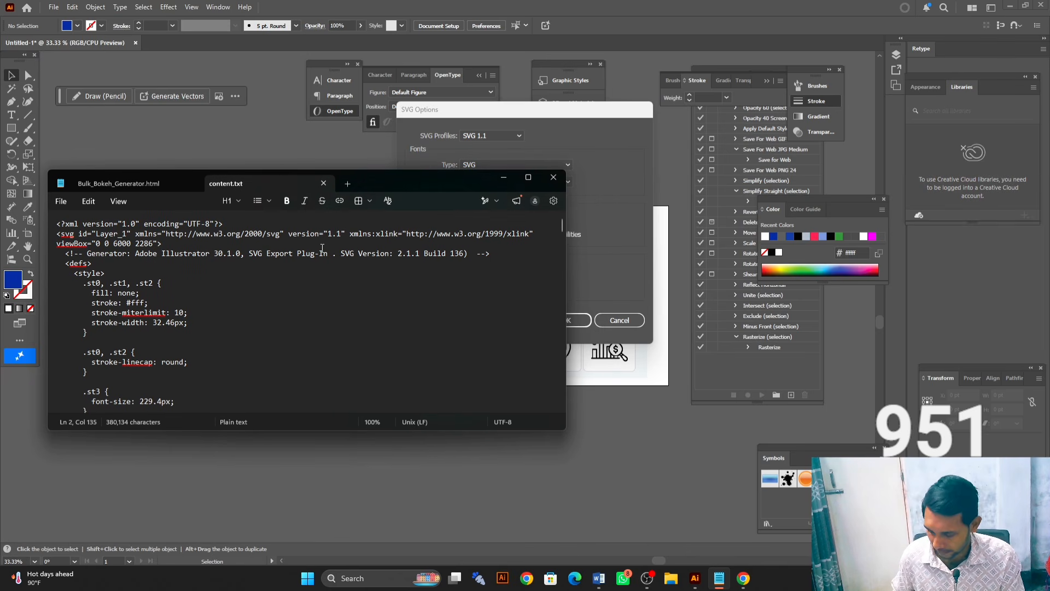
{"action": "key", "text": "ctrl+a"}
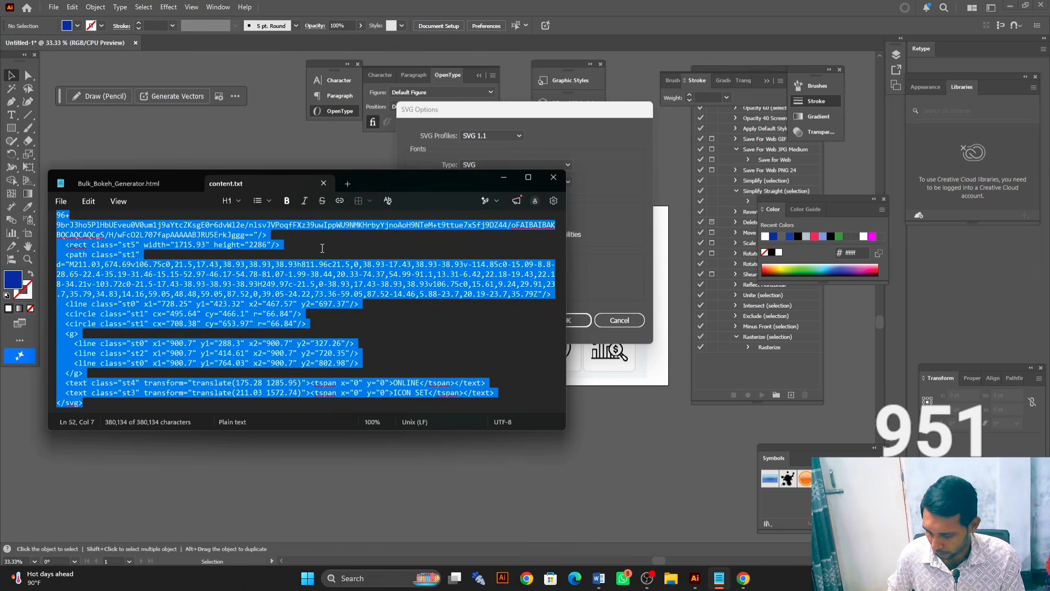
{"action": "left_click_drag", "start_coordinate": [438, 182], "coordinate": [0, 170]}
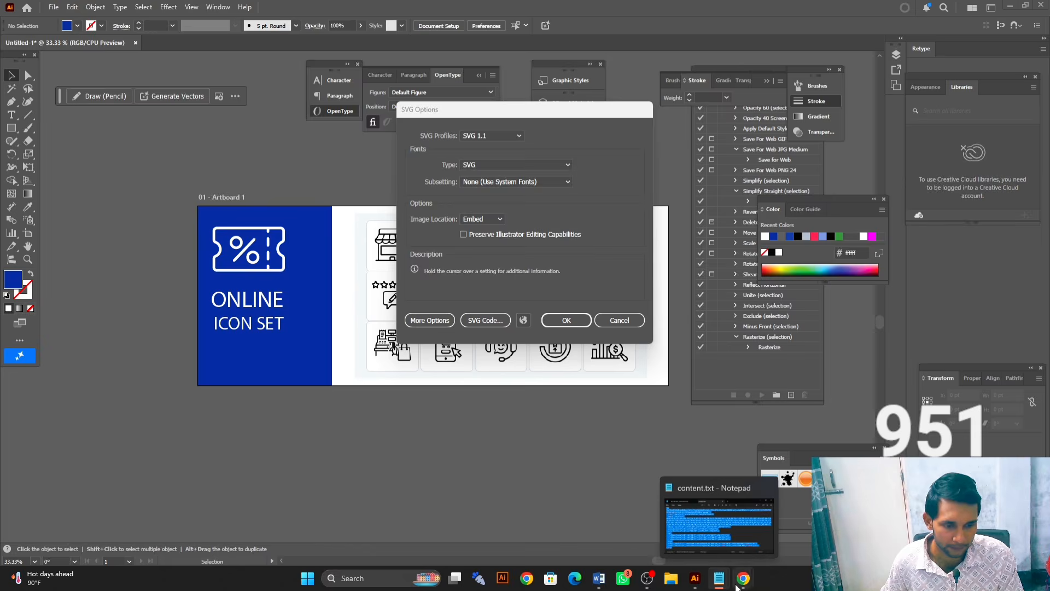
Switch to Chrome, open ddlsvg.netlify.app in the empty tab, and sign in with Google
{"action": "mouse_move", "coordinate": [737, 586]}
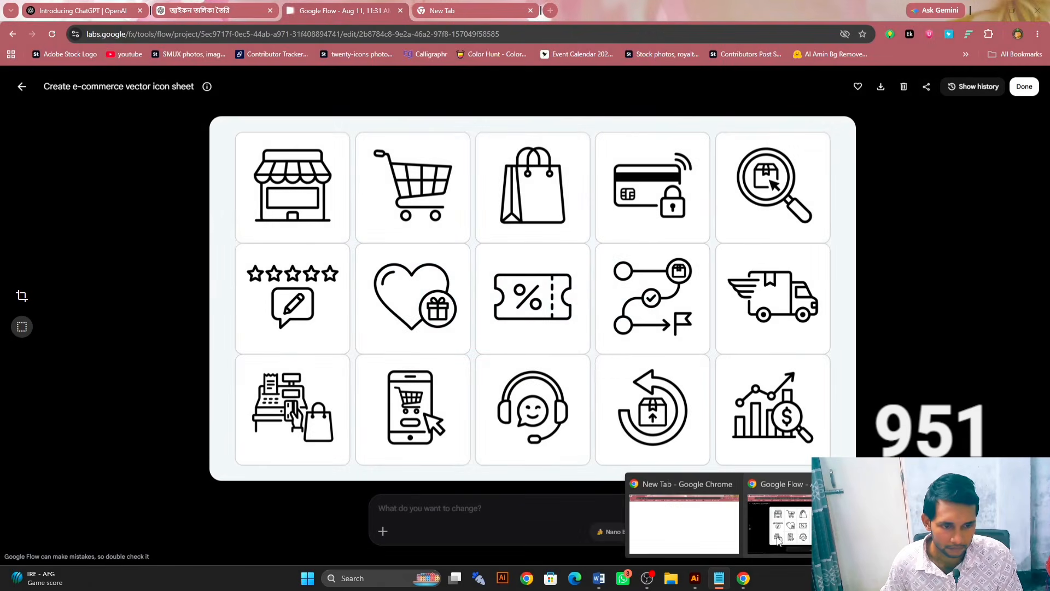
{"action": "left_click", "coordinate": [779, 541]}
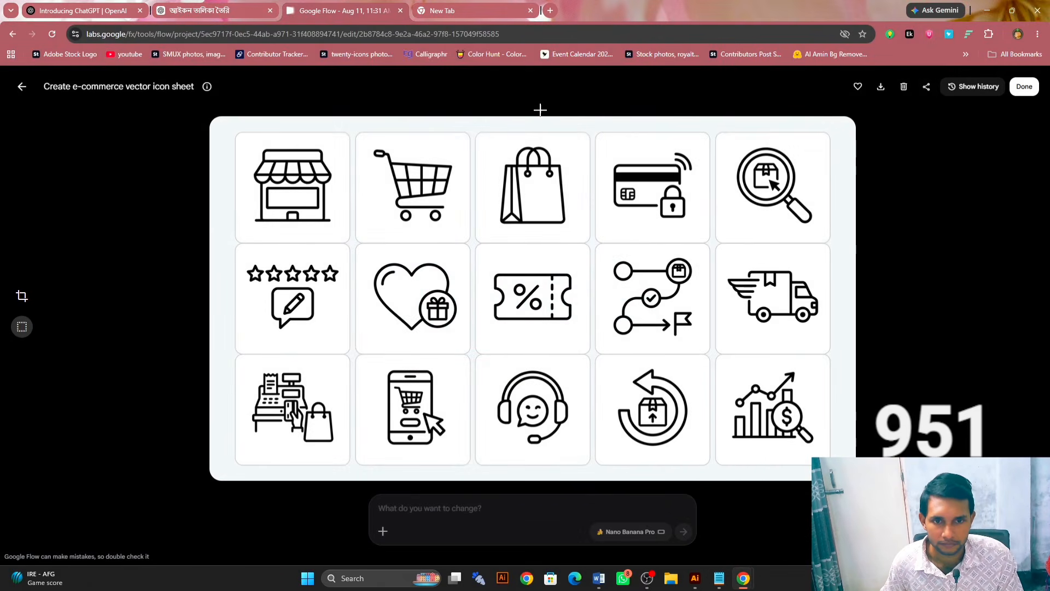
{"action": "left_click", "coordinate": [508, 3]}
{"action": "left_click", "coordinate": [450, 35]}
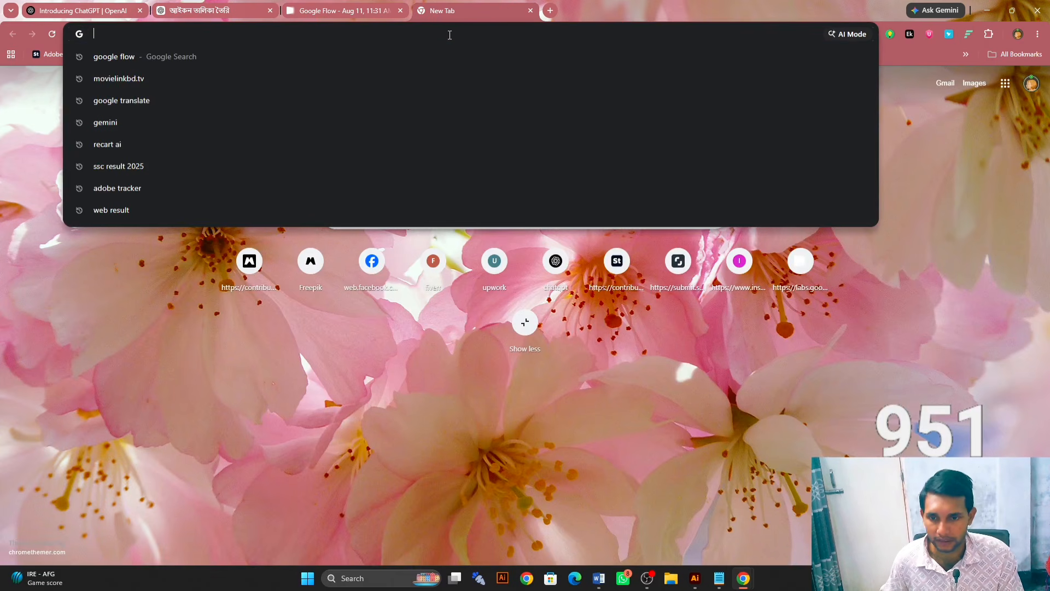
{"action": "type", "text": "DDlsvg.netlify.app"}
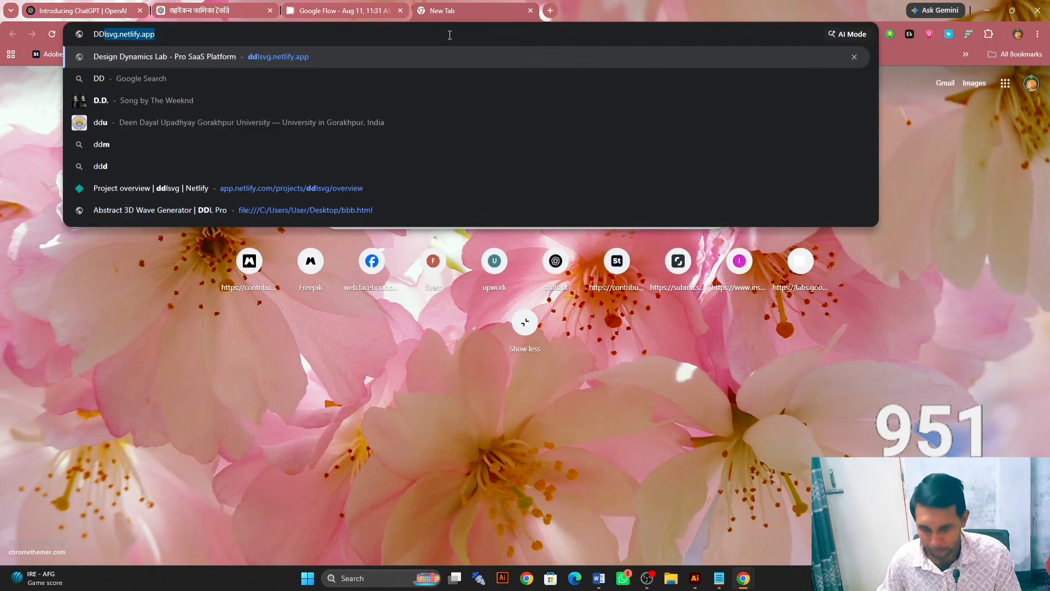
{"action": "key", "text": "Return"}
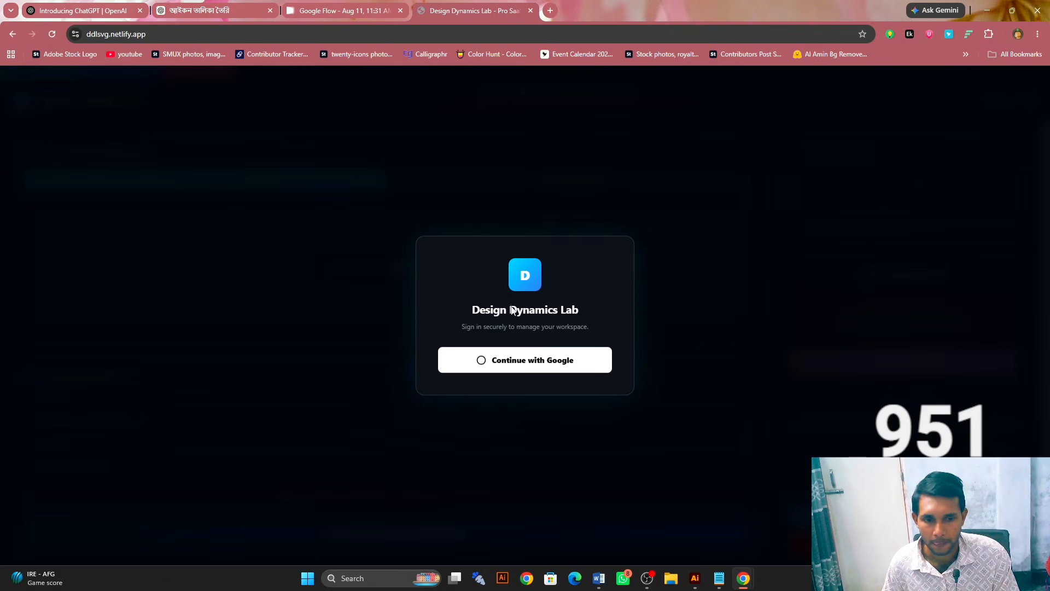
{"action": "left_click", "coordinate": [530, 357]}
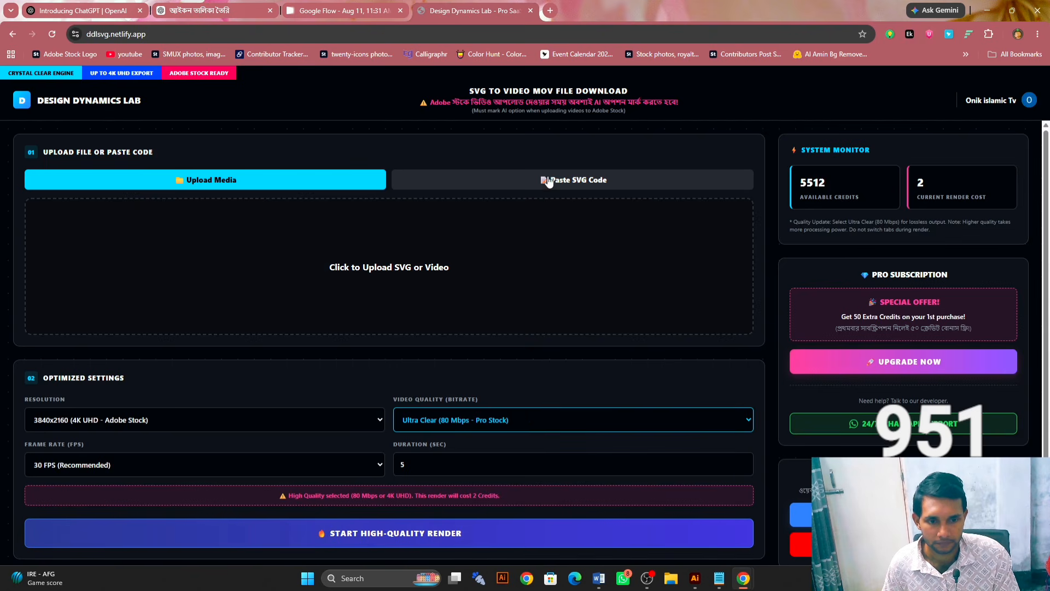
Paste the copied SVG code into the SVG-to-video converter and load its preview
{"action": "left_click", "coordinate": [546, 180]}
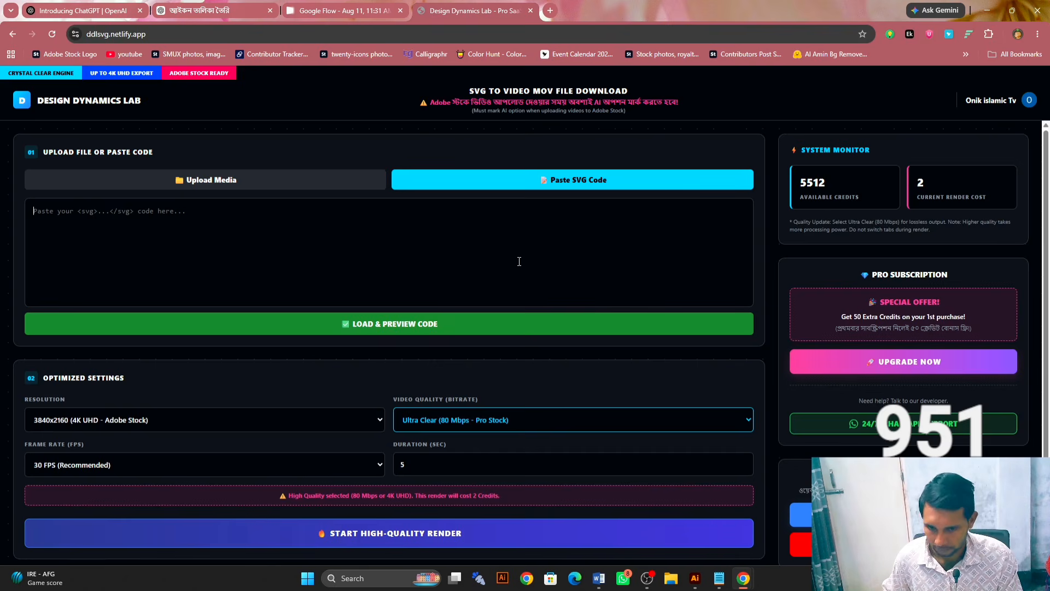
{"action": "key", "text": "ctrl+v"}
{"action": "left_click", "coordinate": [489, 324]}
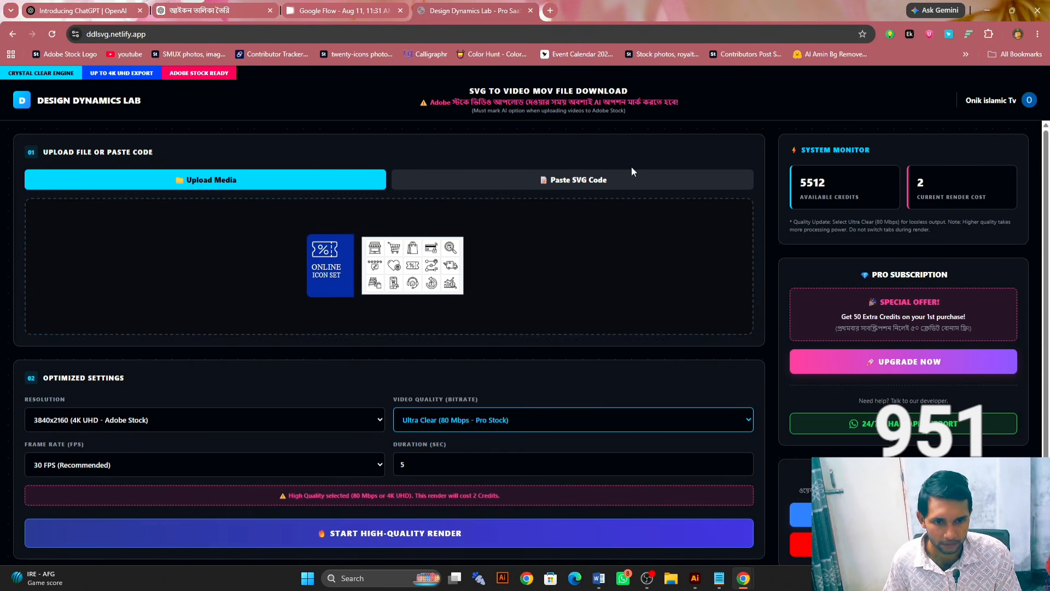
{"action": "left_click", "coordinate": [623, 180]}
{"action": "left_click", "coordinate": [248, 171]}
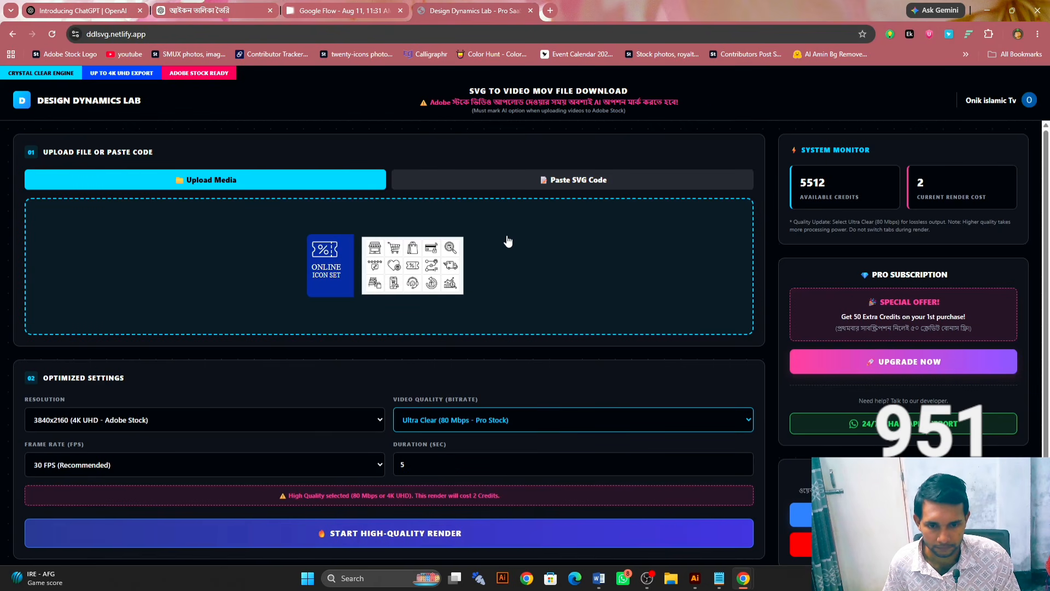
Set the video duration to 14 seconds in the render settings
{"action": "scroll", "coordinate": [508, 241], "scroll_direction": "down", "scroll_amount": 1}
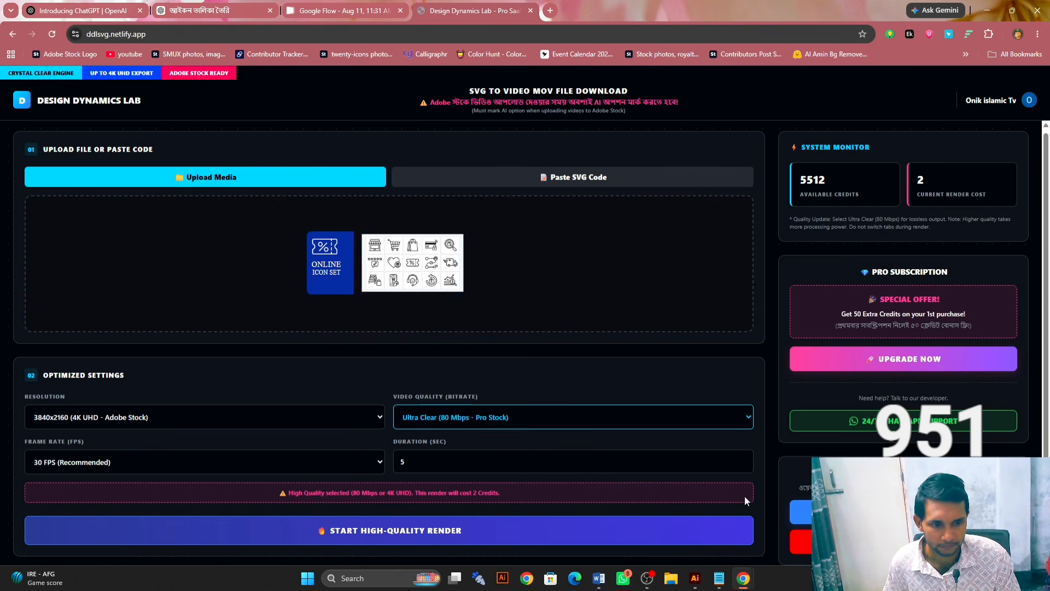
{"action": "left_click", "coordinate": [743, 460]}
{"action": "left_click", "coordinate": [742, 460]}
{"action": "left_click", "coordinate": [744, 460]}
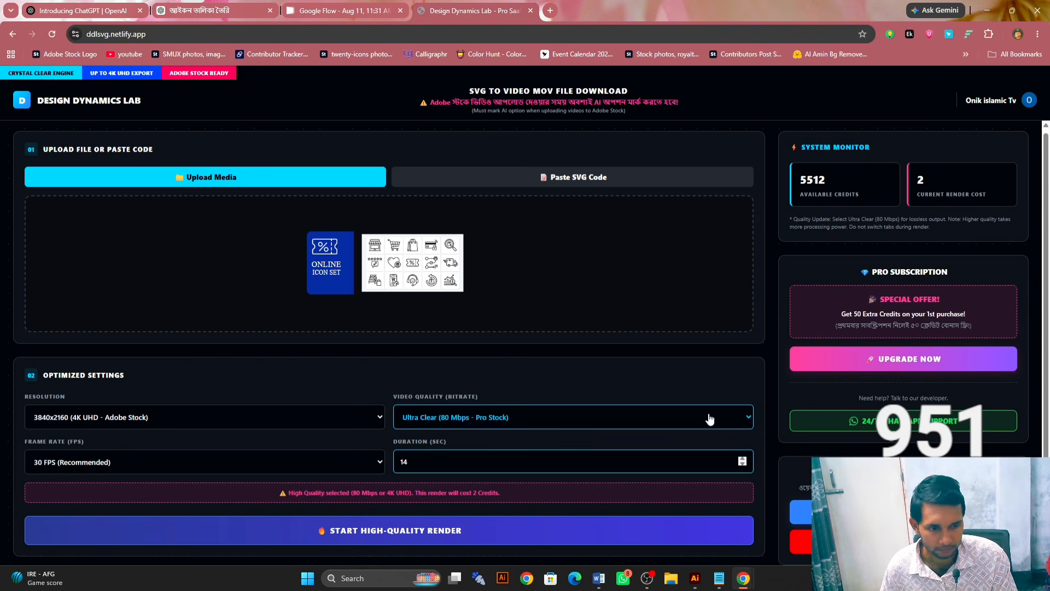
{"action": "scroll", "coordinate": [708, 414], "scroll_direction": "up", "scroll_amount": 1}
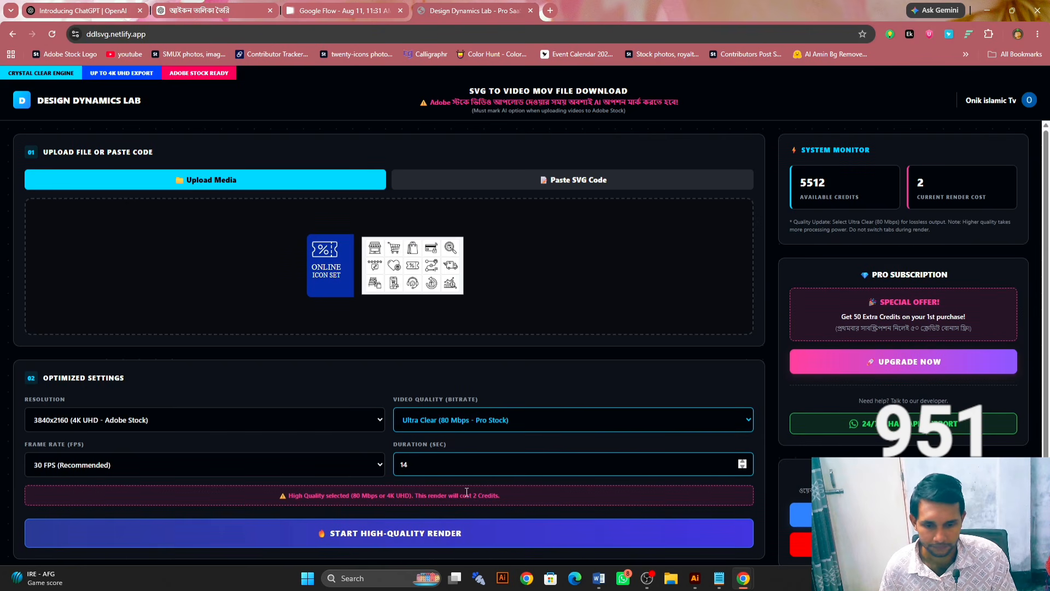